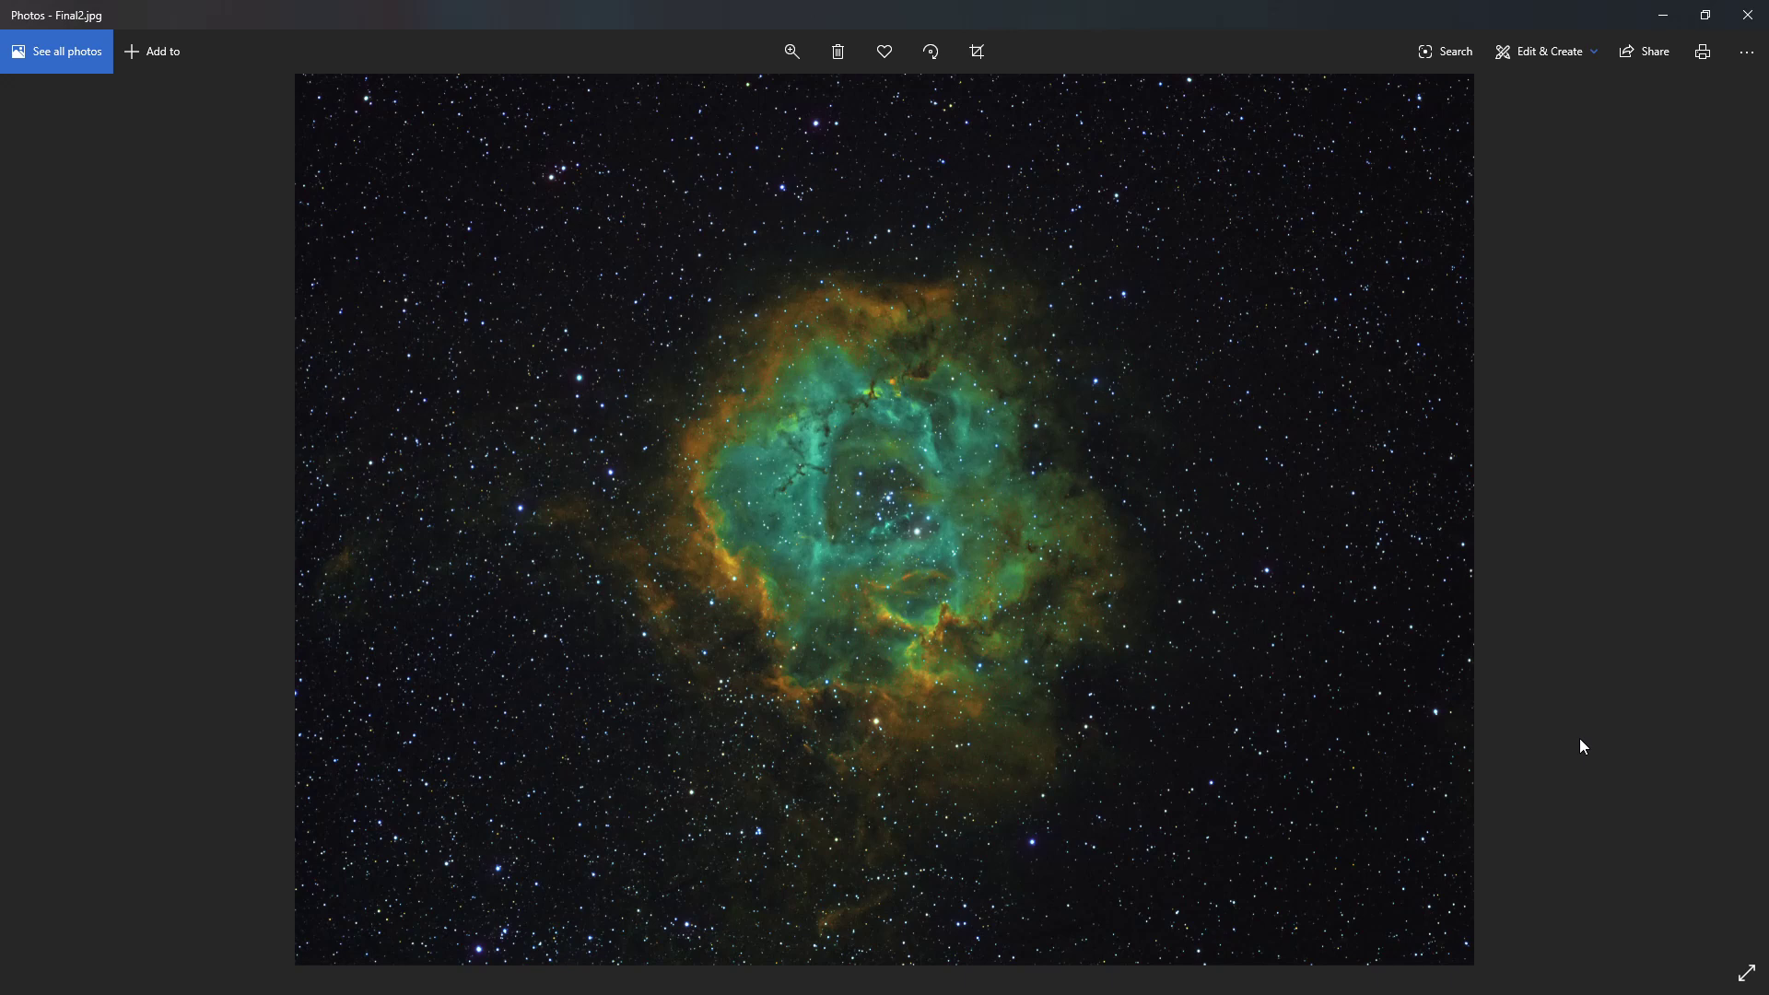
Launch ASI Studio, open its ASIImg deep sky imaging program and maximize the window
key(super)
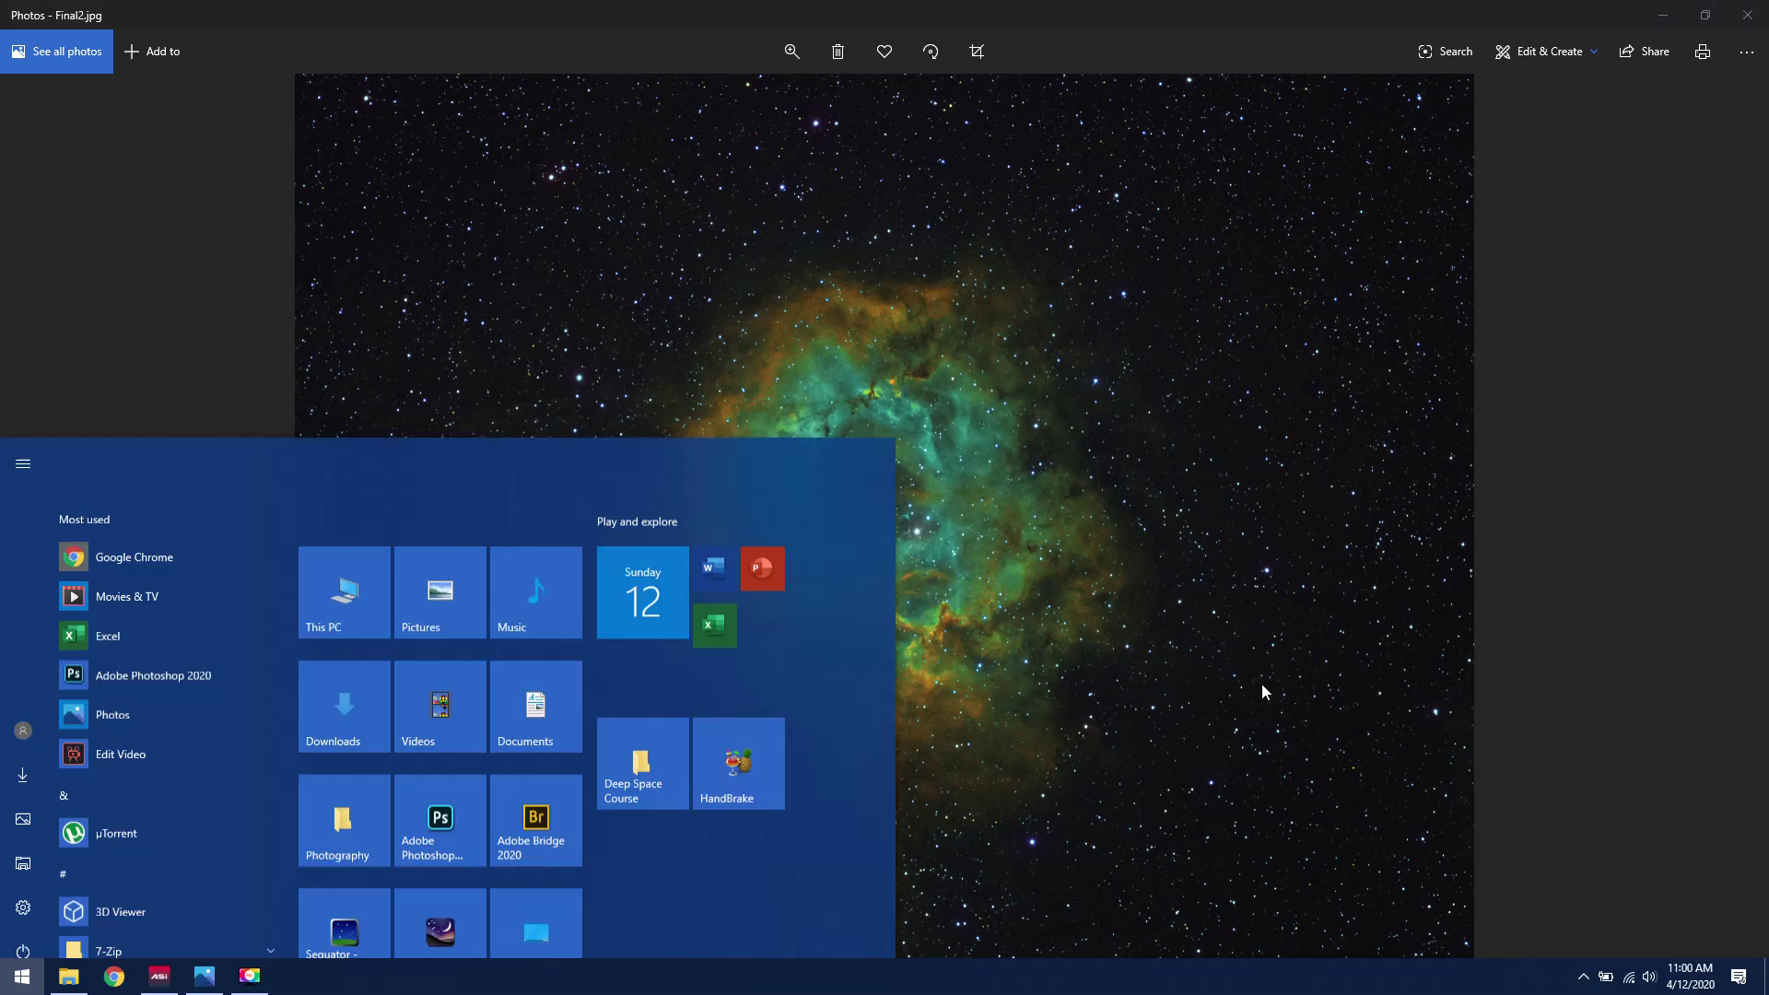
click(452, 810)
drag(372, 59, 847, 241)
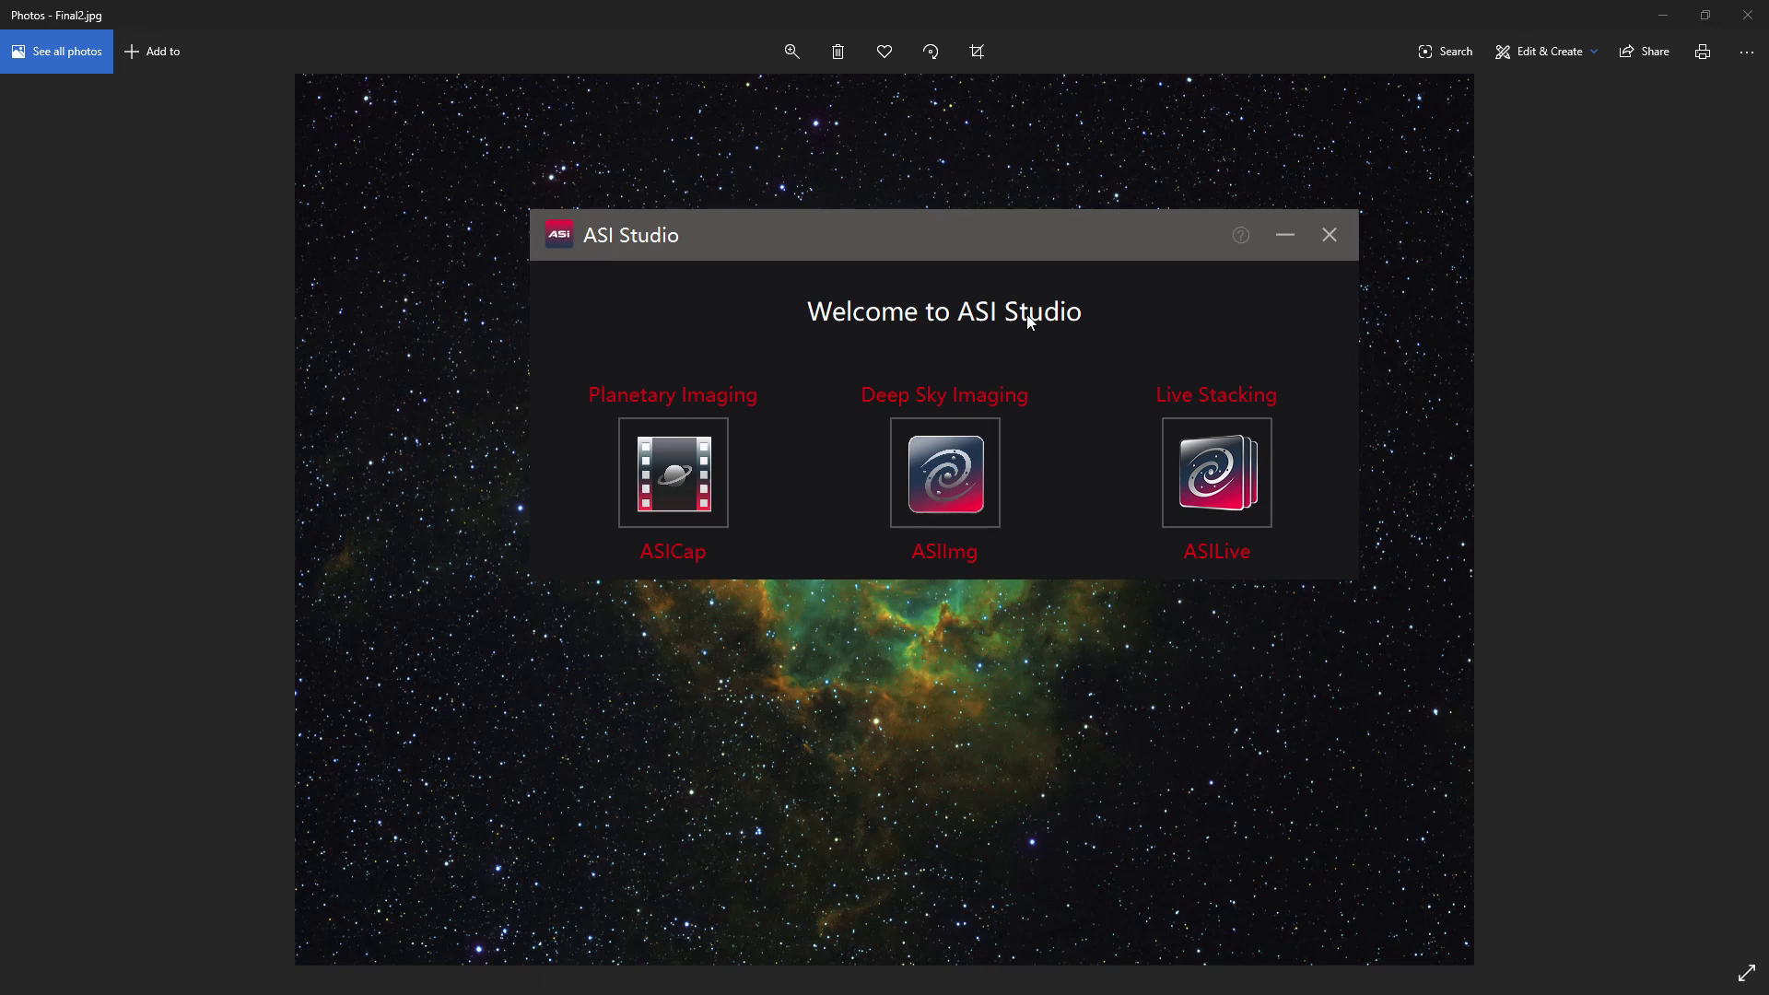
click(957, 475)
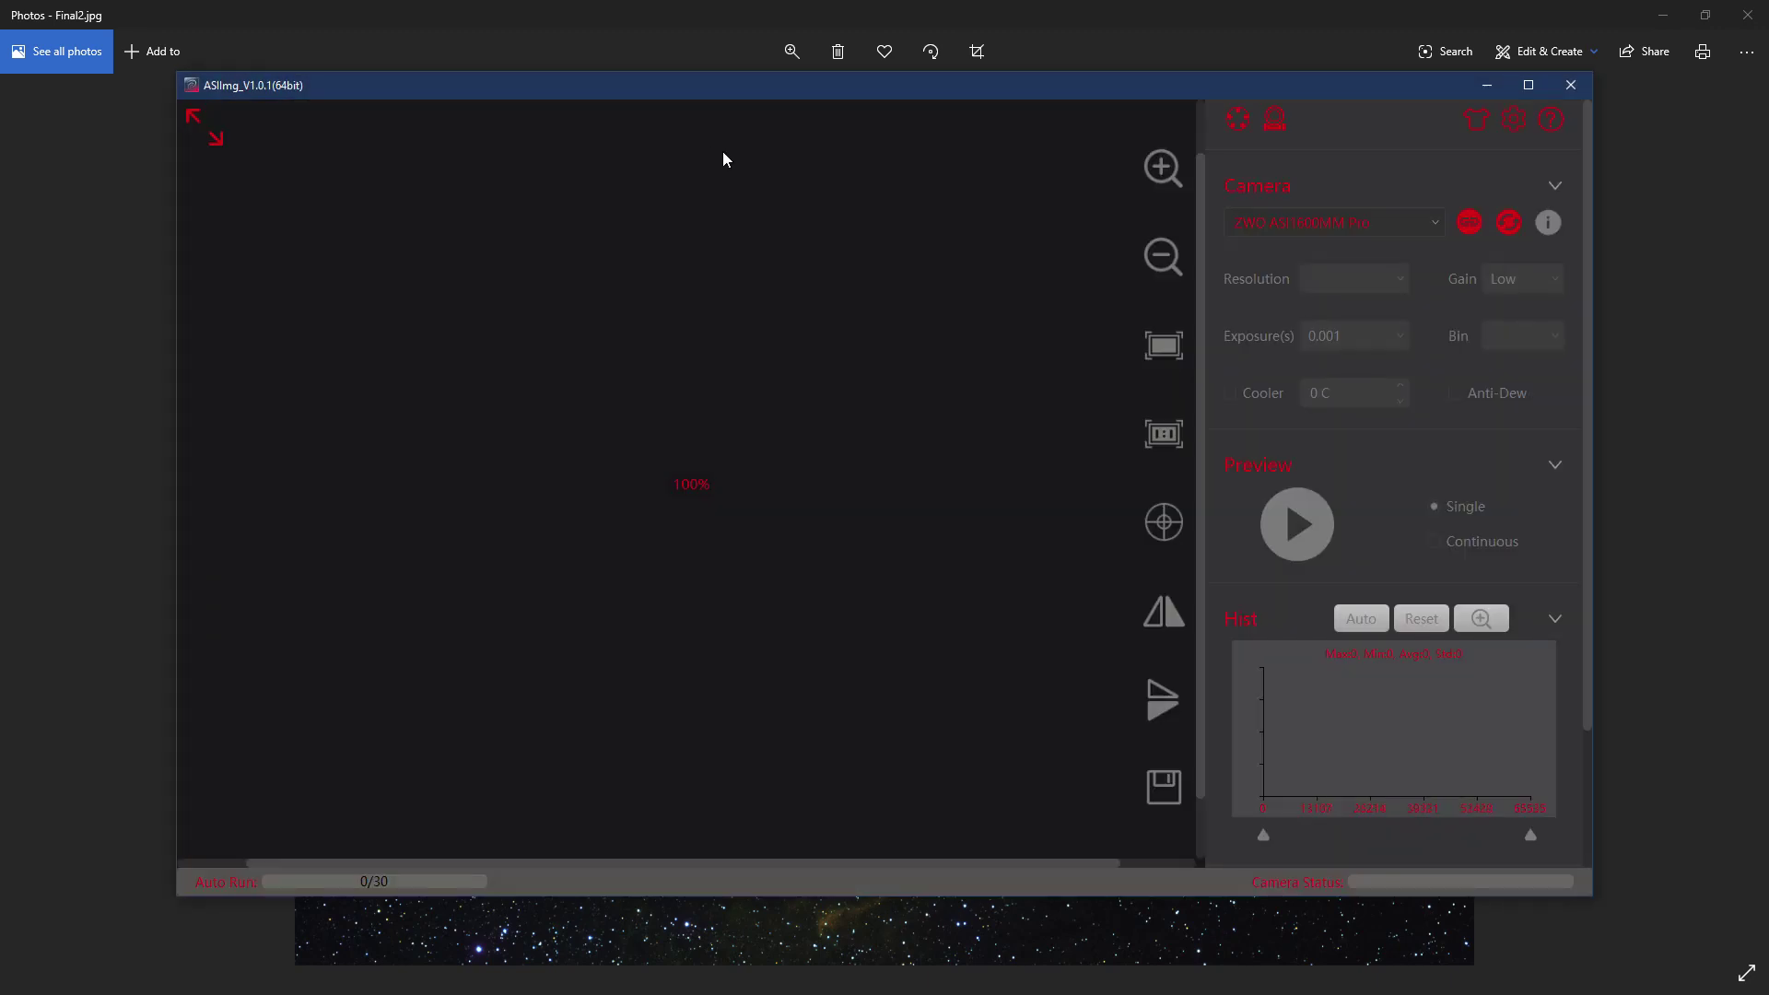
click(1527, 84)
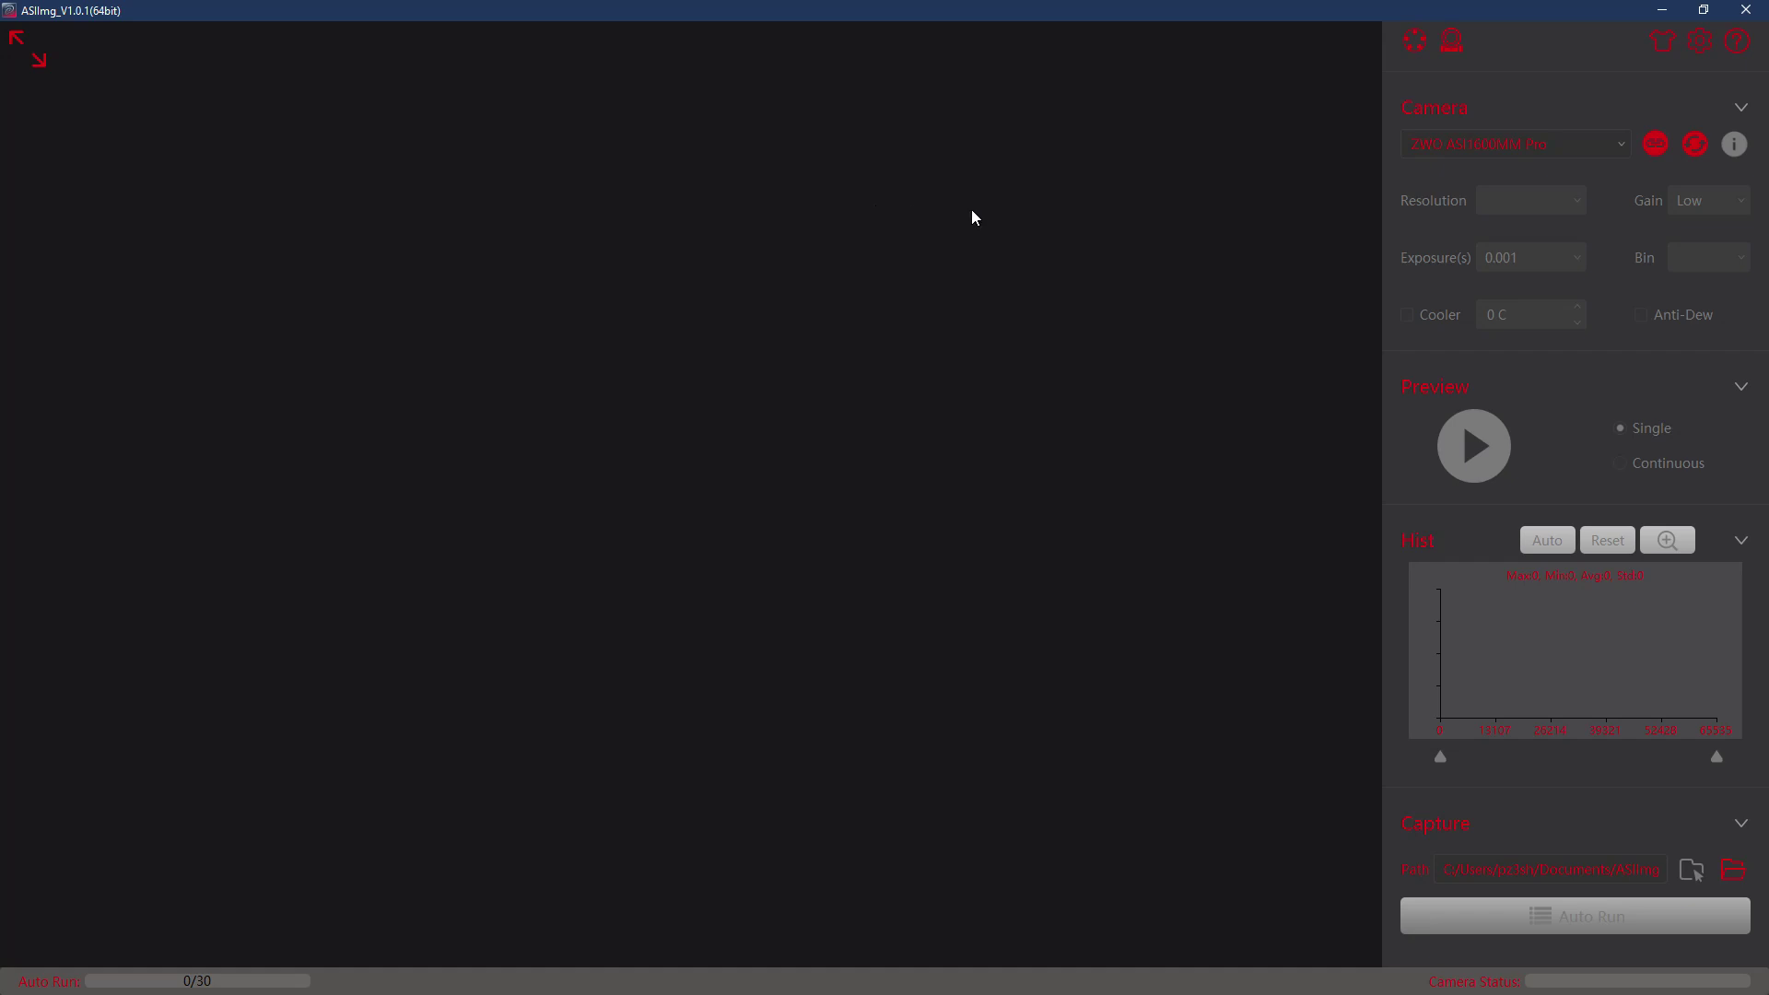
Select the ZWO ASI1600MM Pro camera and connect to it
click(1584, 146)
click(1442, 144)
click(1606, 146)
click(1579, 142)
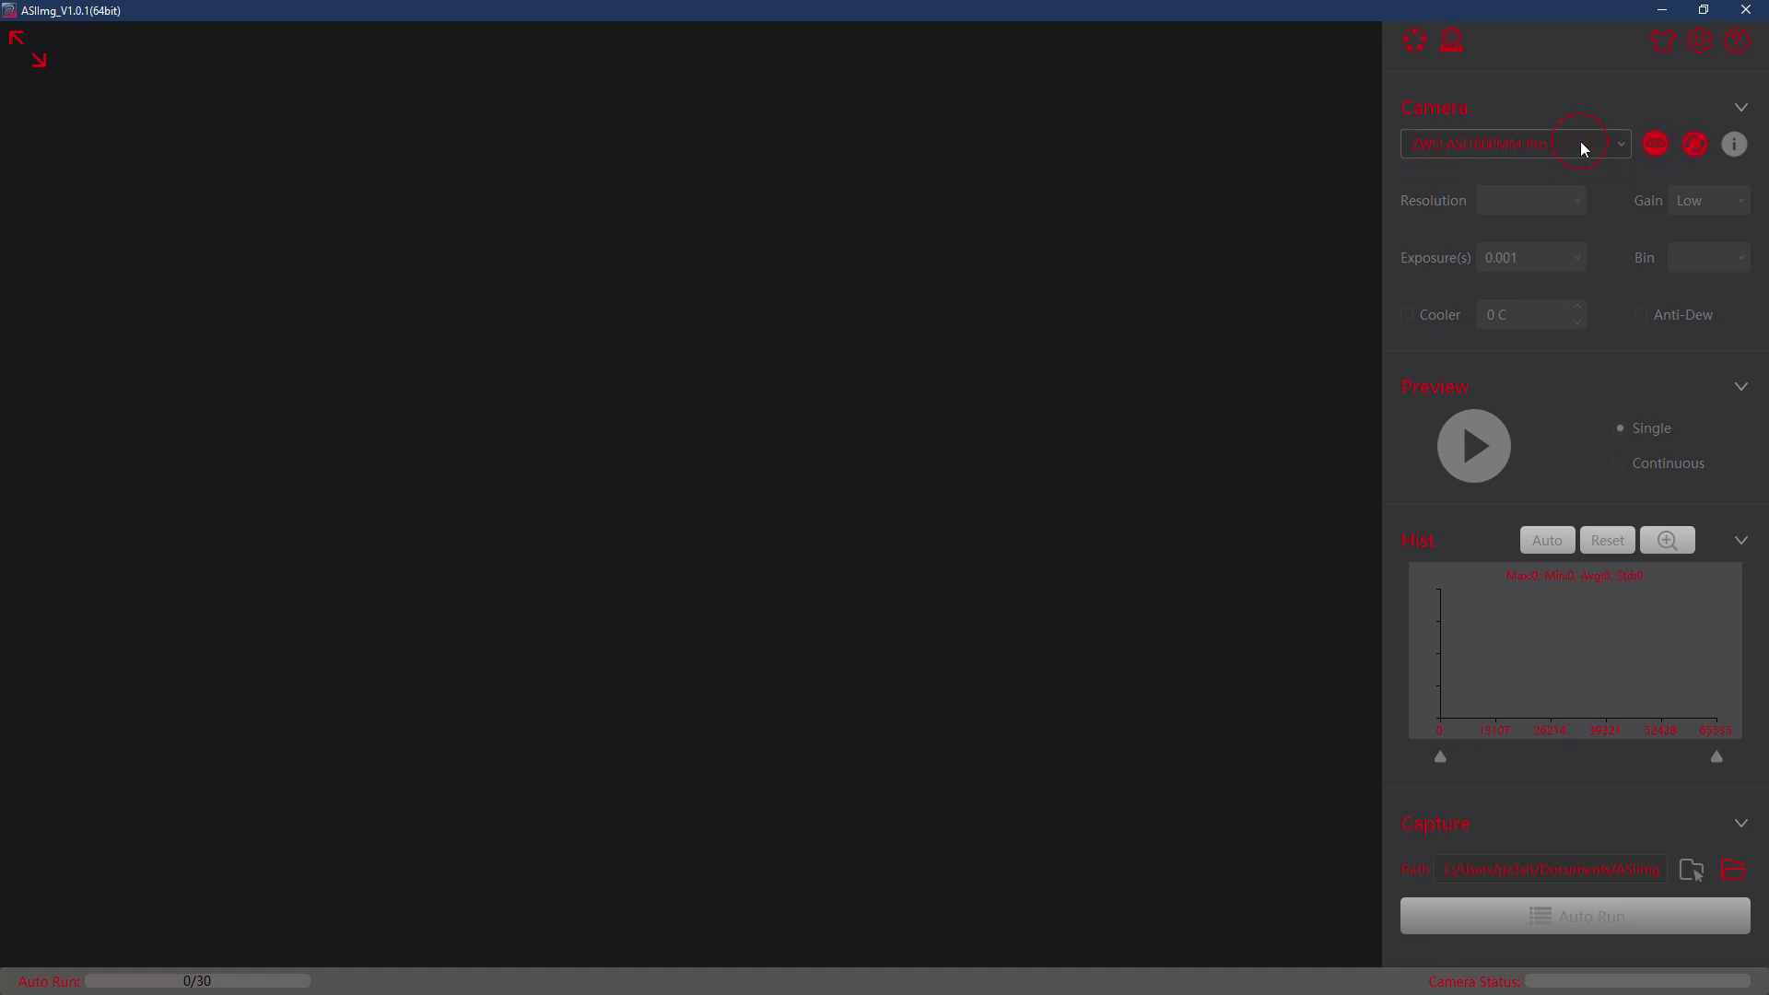
click(1656, 145)
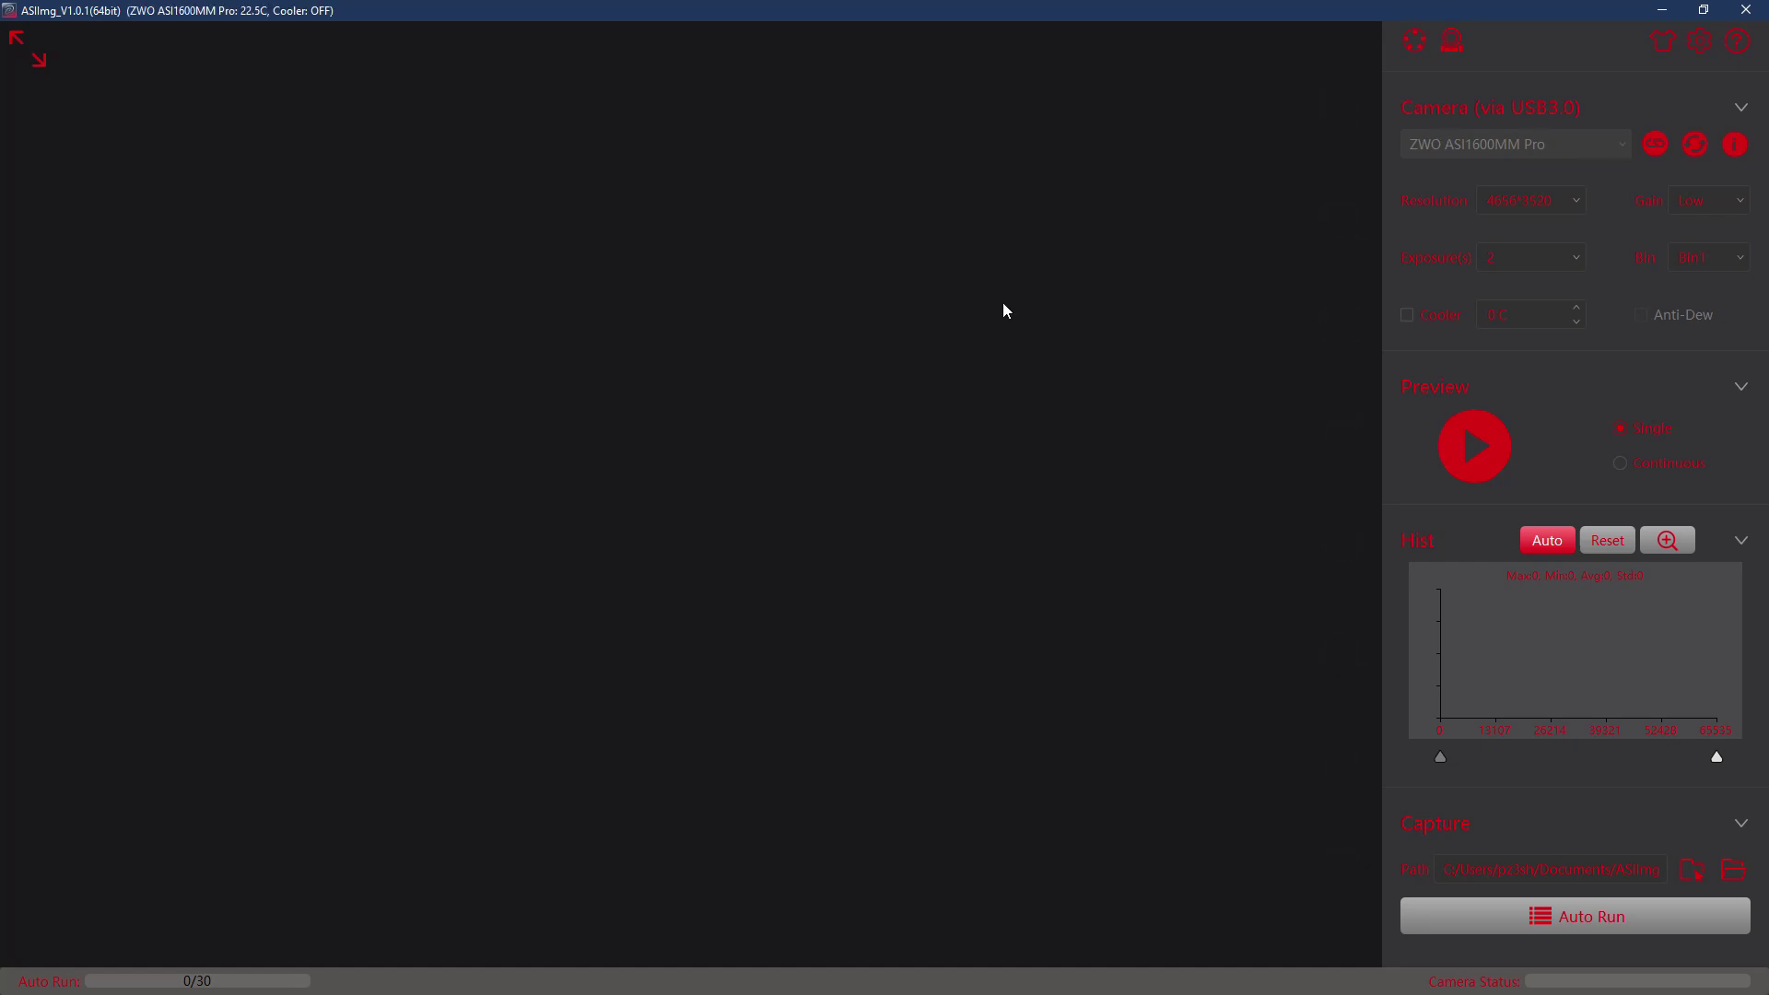
Open the EFW filter wheel settings and name slots 1 to 4 L, R, G and B
click(1416, 42)
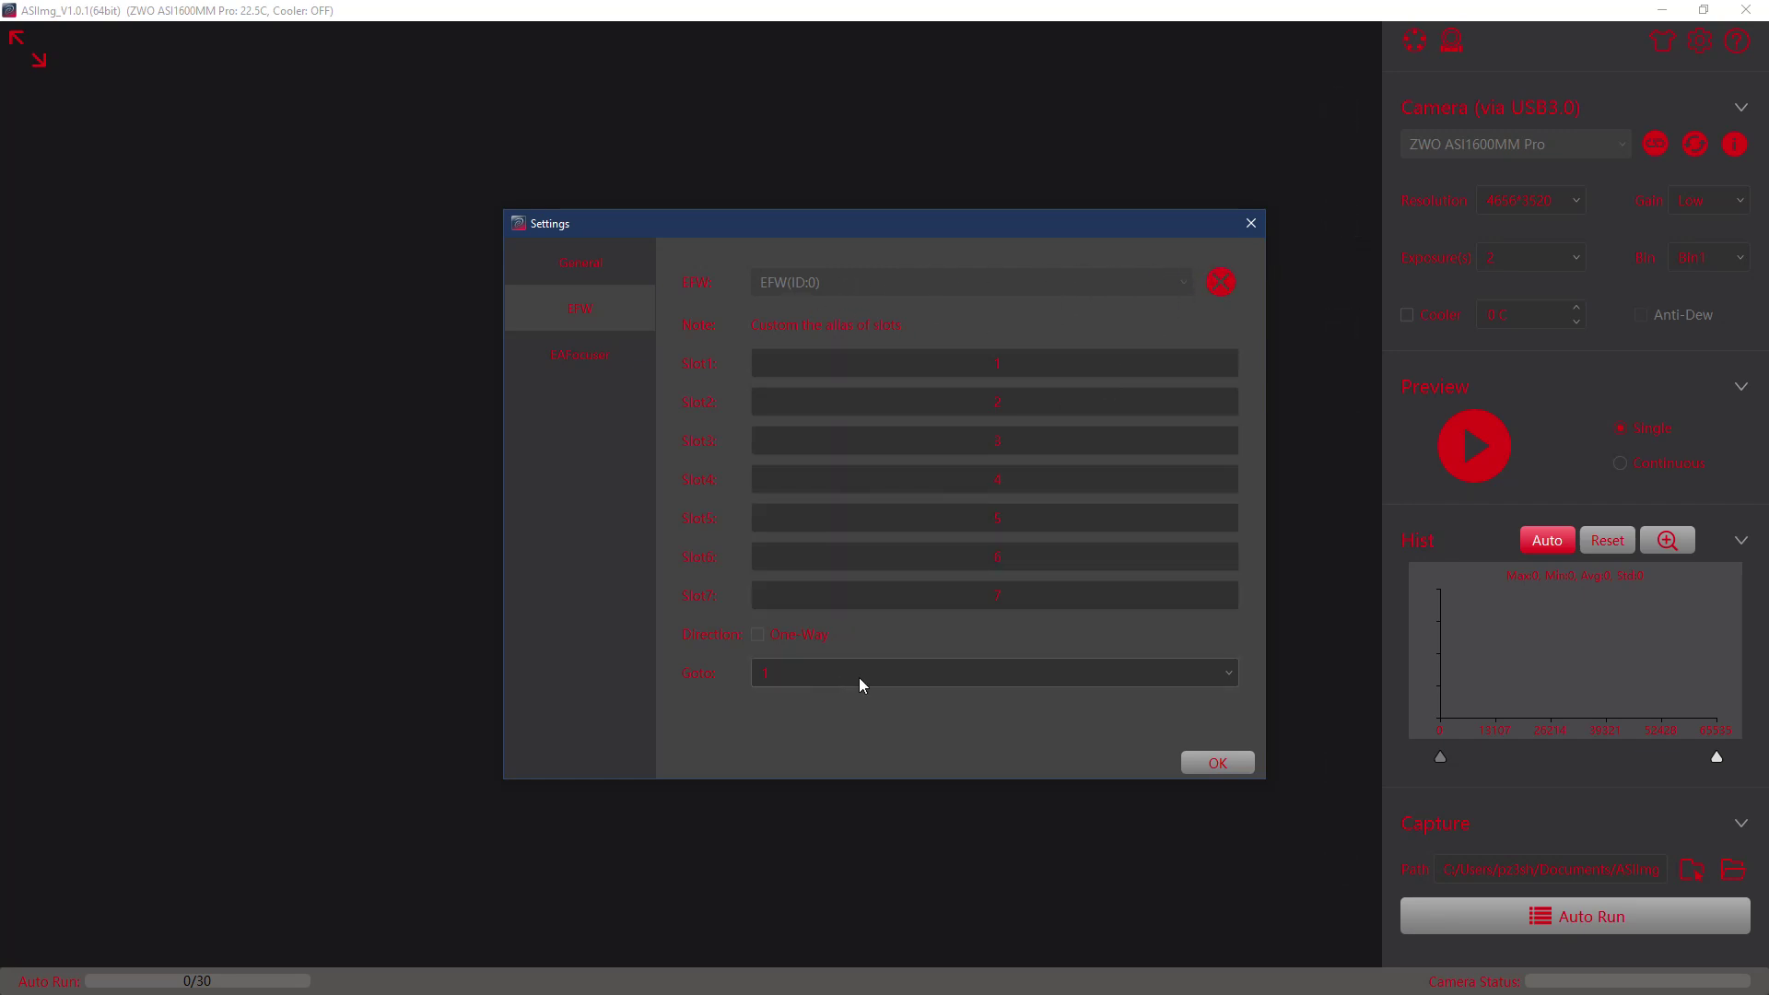
click(998, 364)
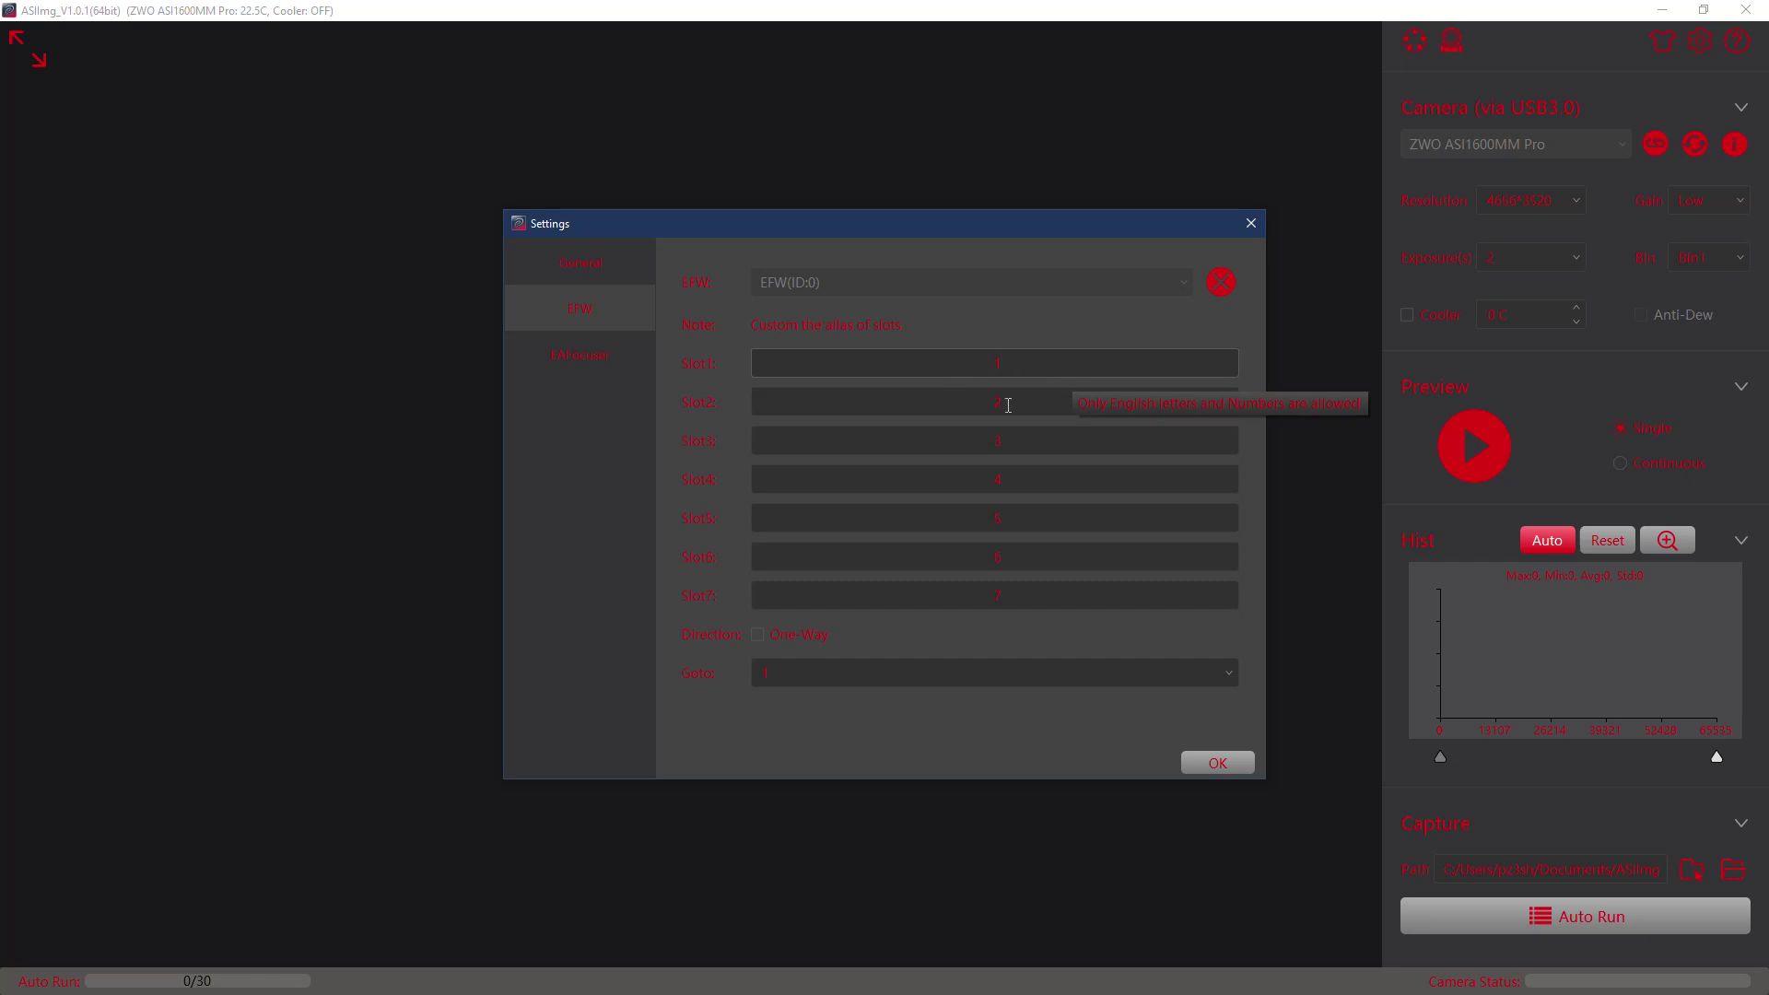
click(1080, 360)
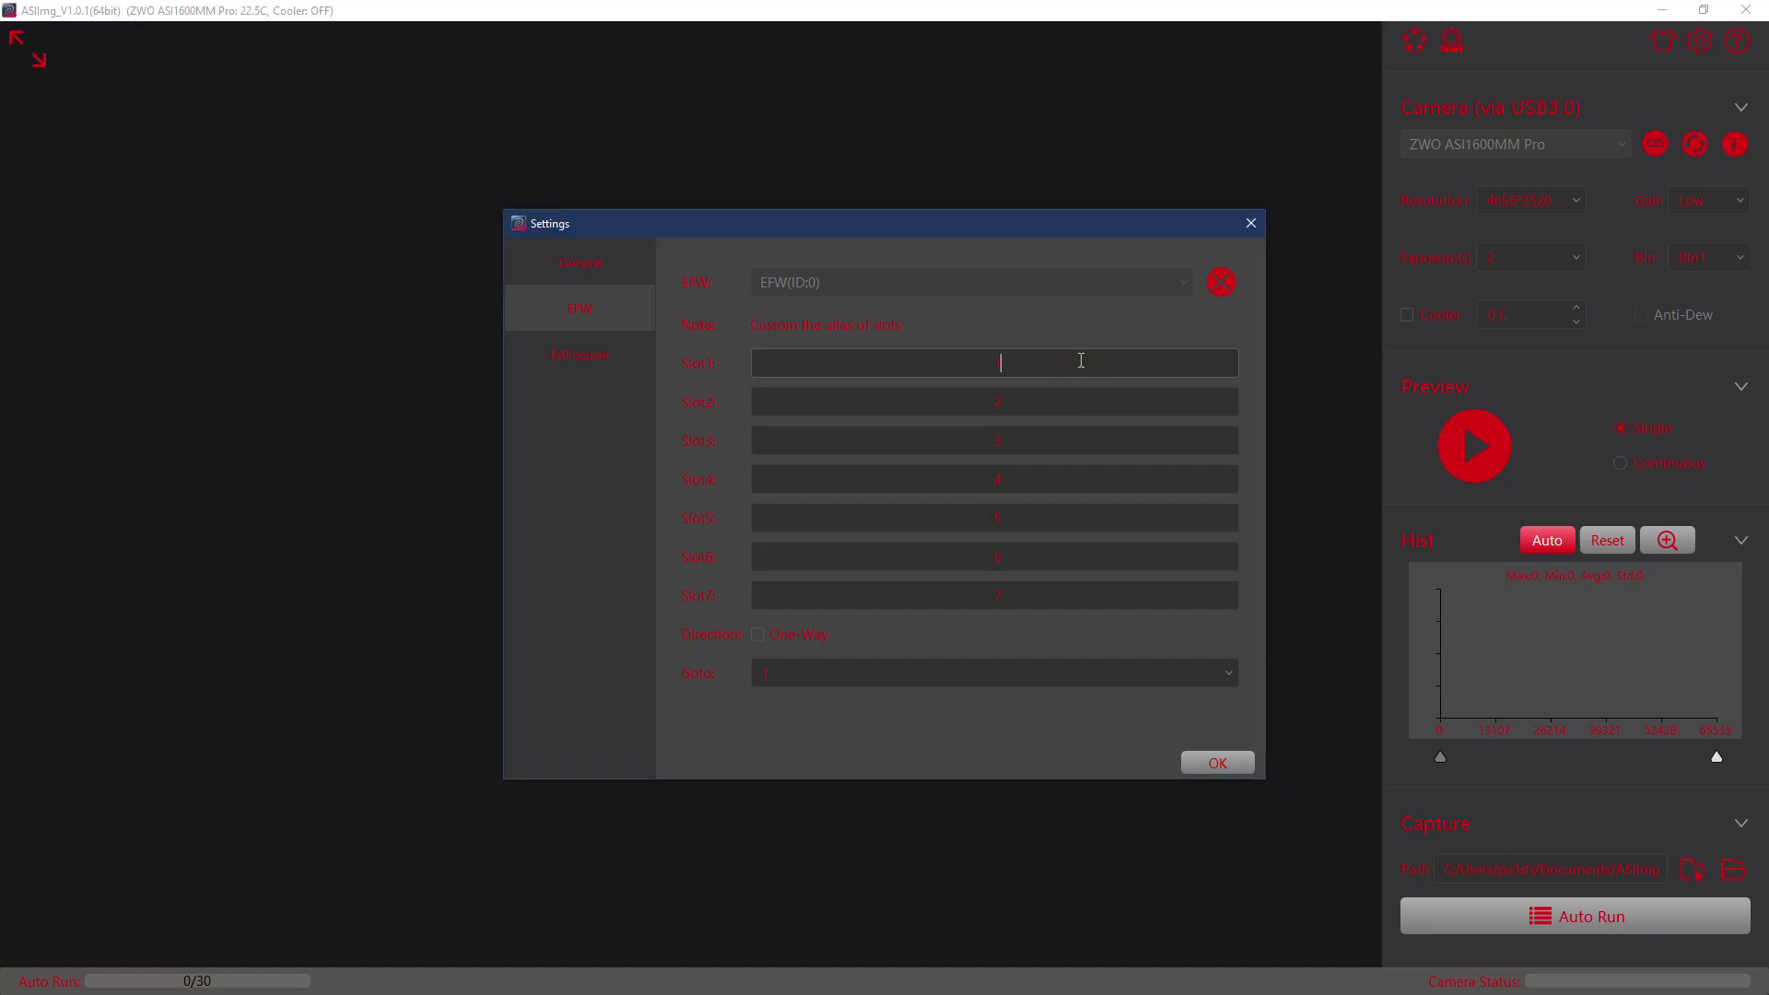
text(L)
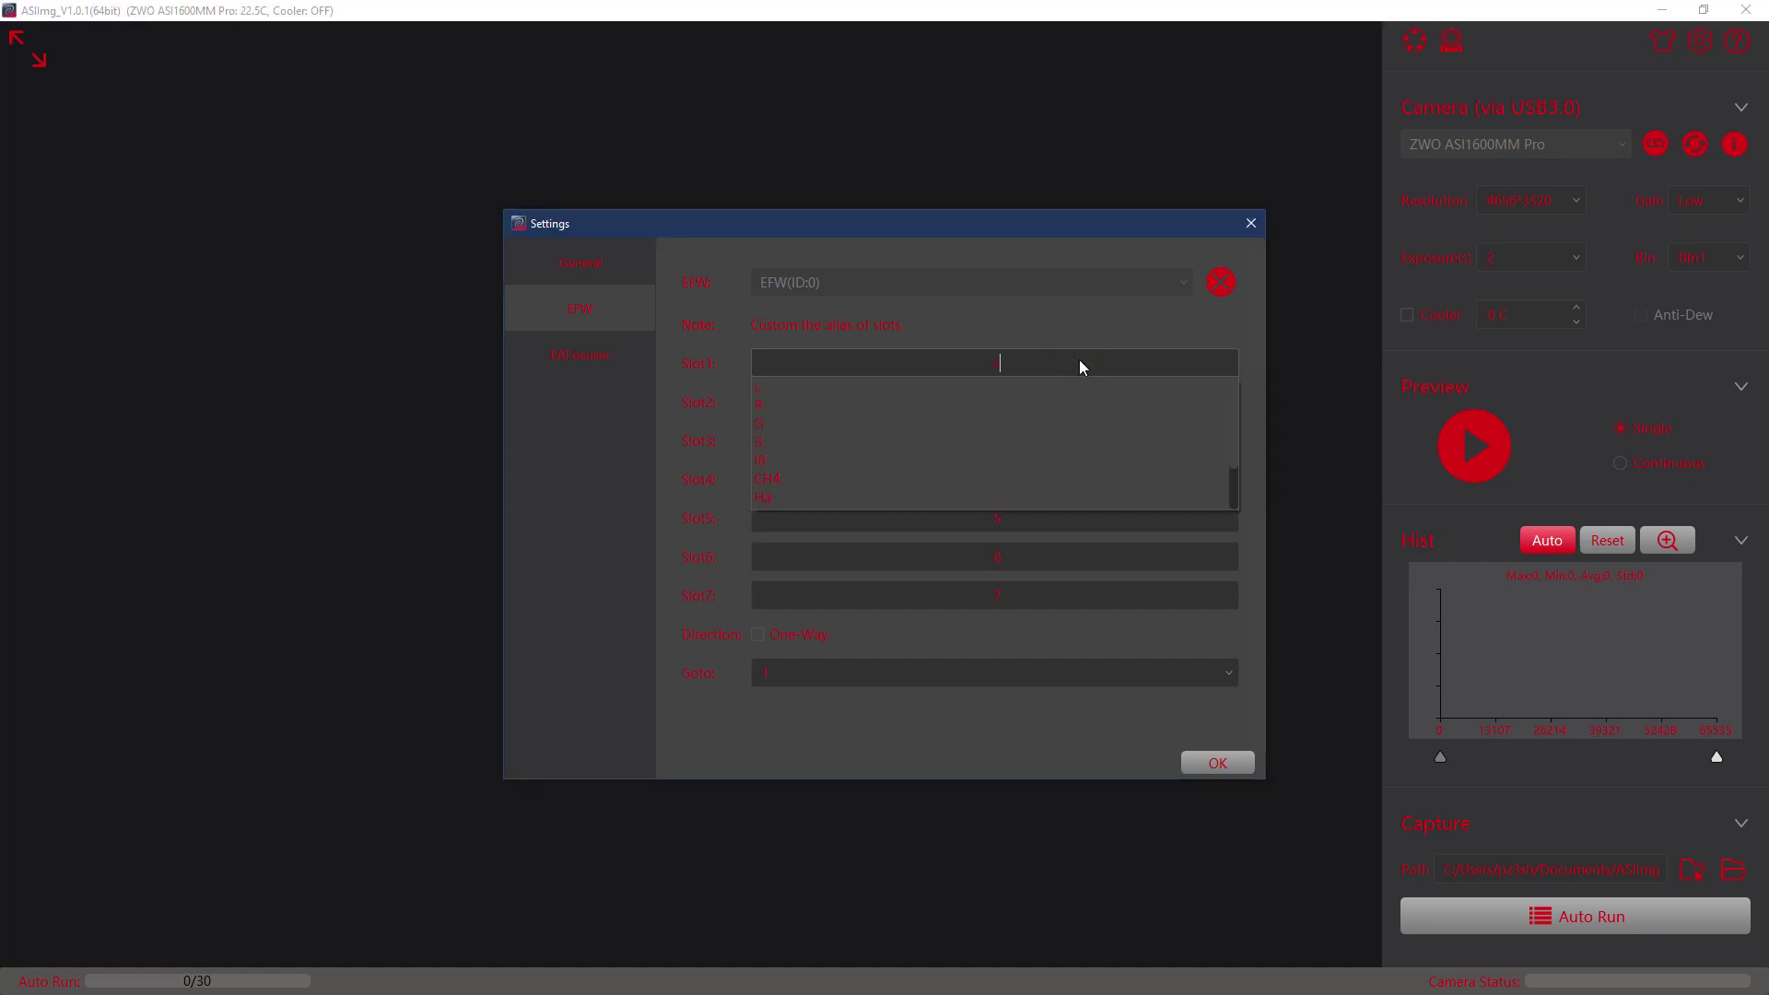
click(1052, 394)
click(1060, 394)
text(R)
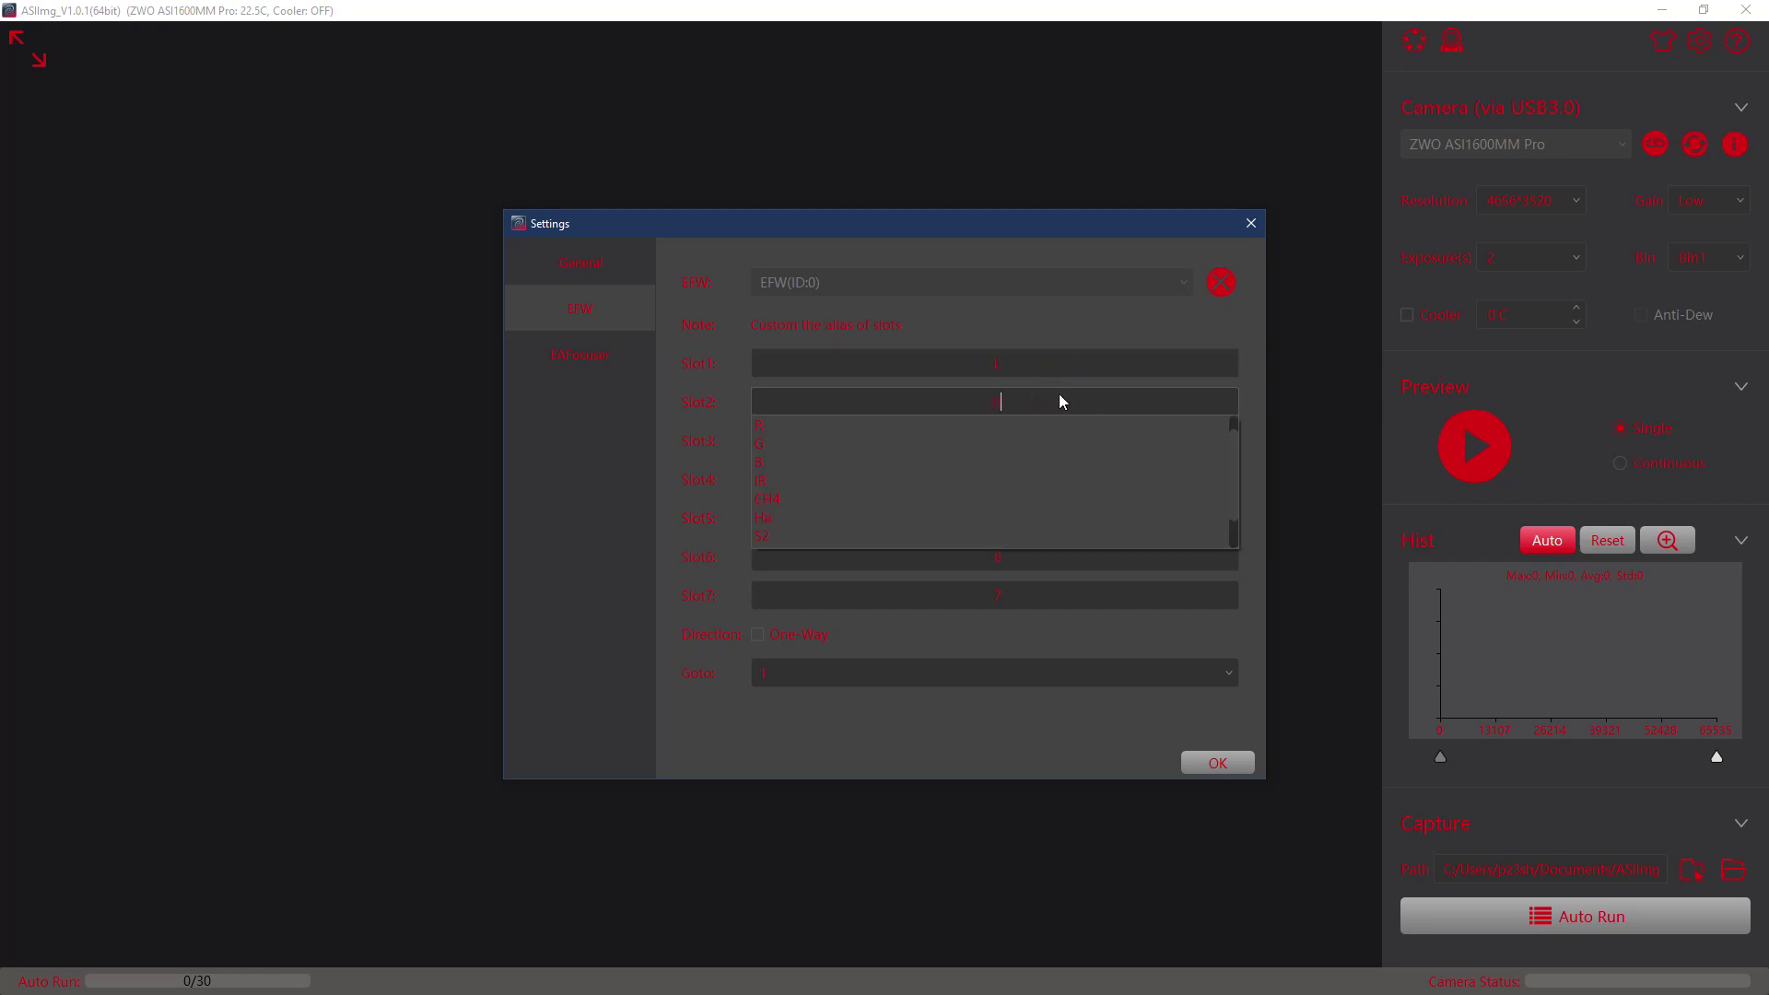
click(1000, 413)
click(1018, 442)
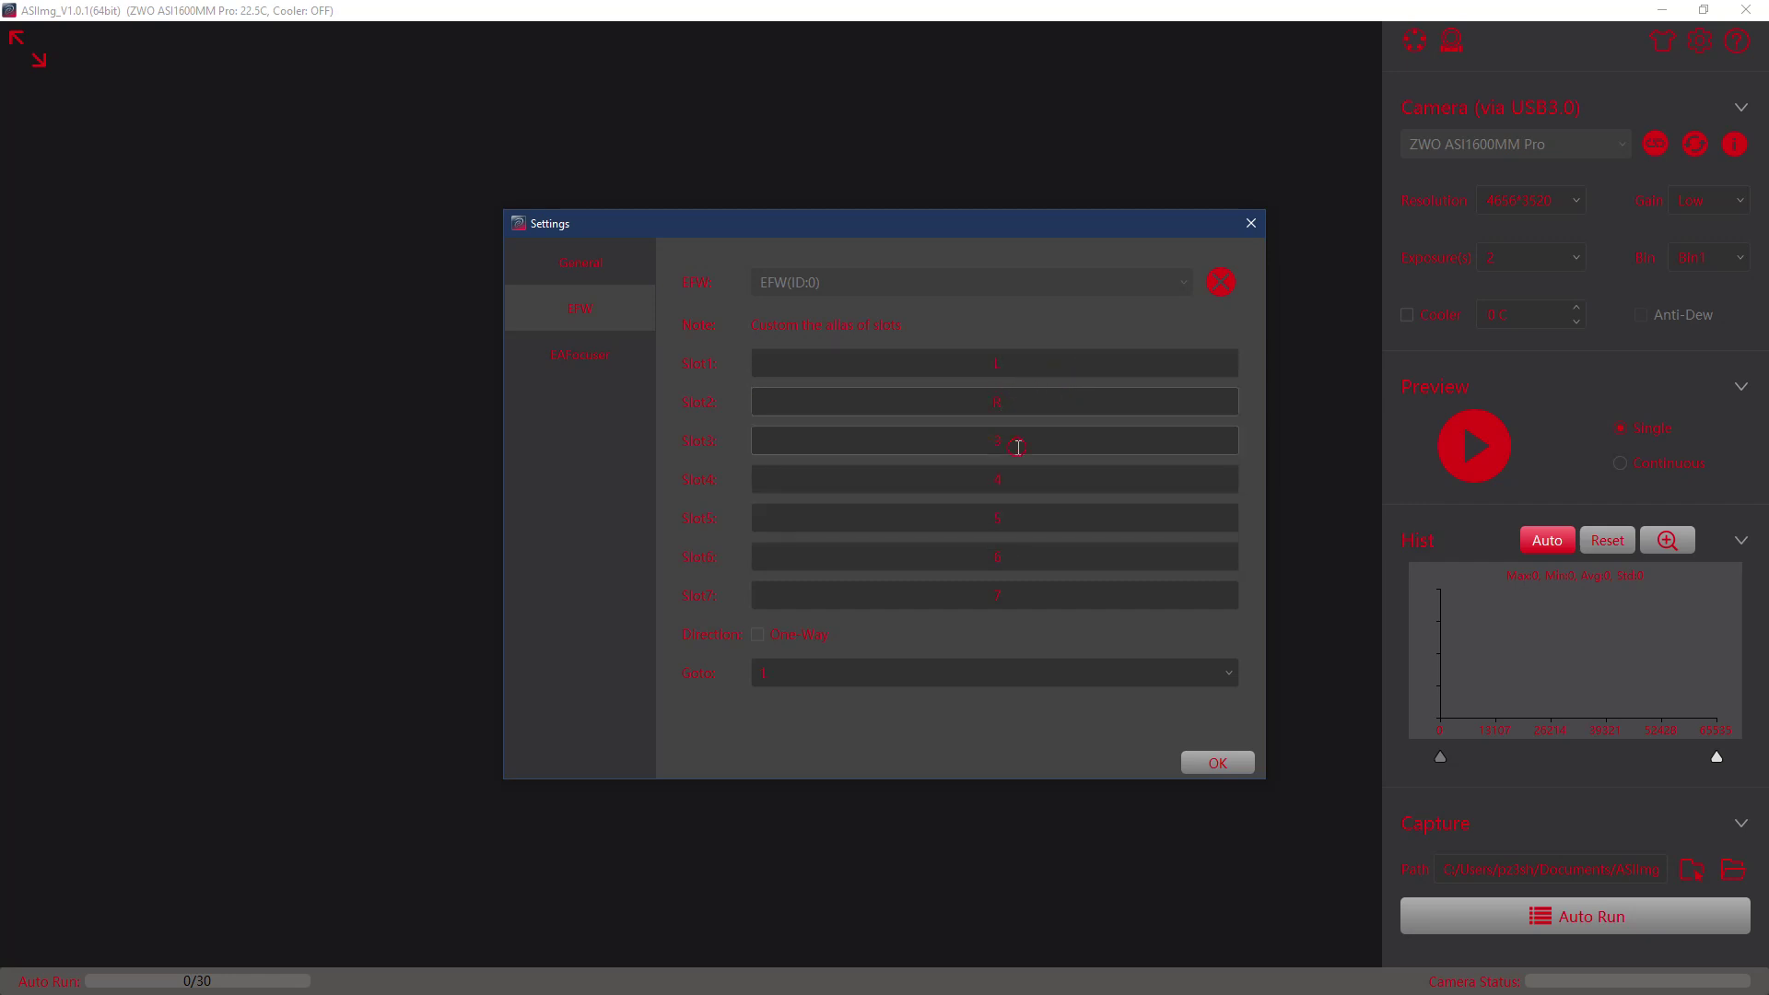
text(G)
click(1076, 461)
click(1083, 480)
text(B)
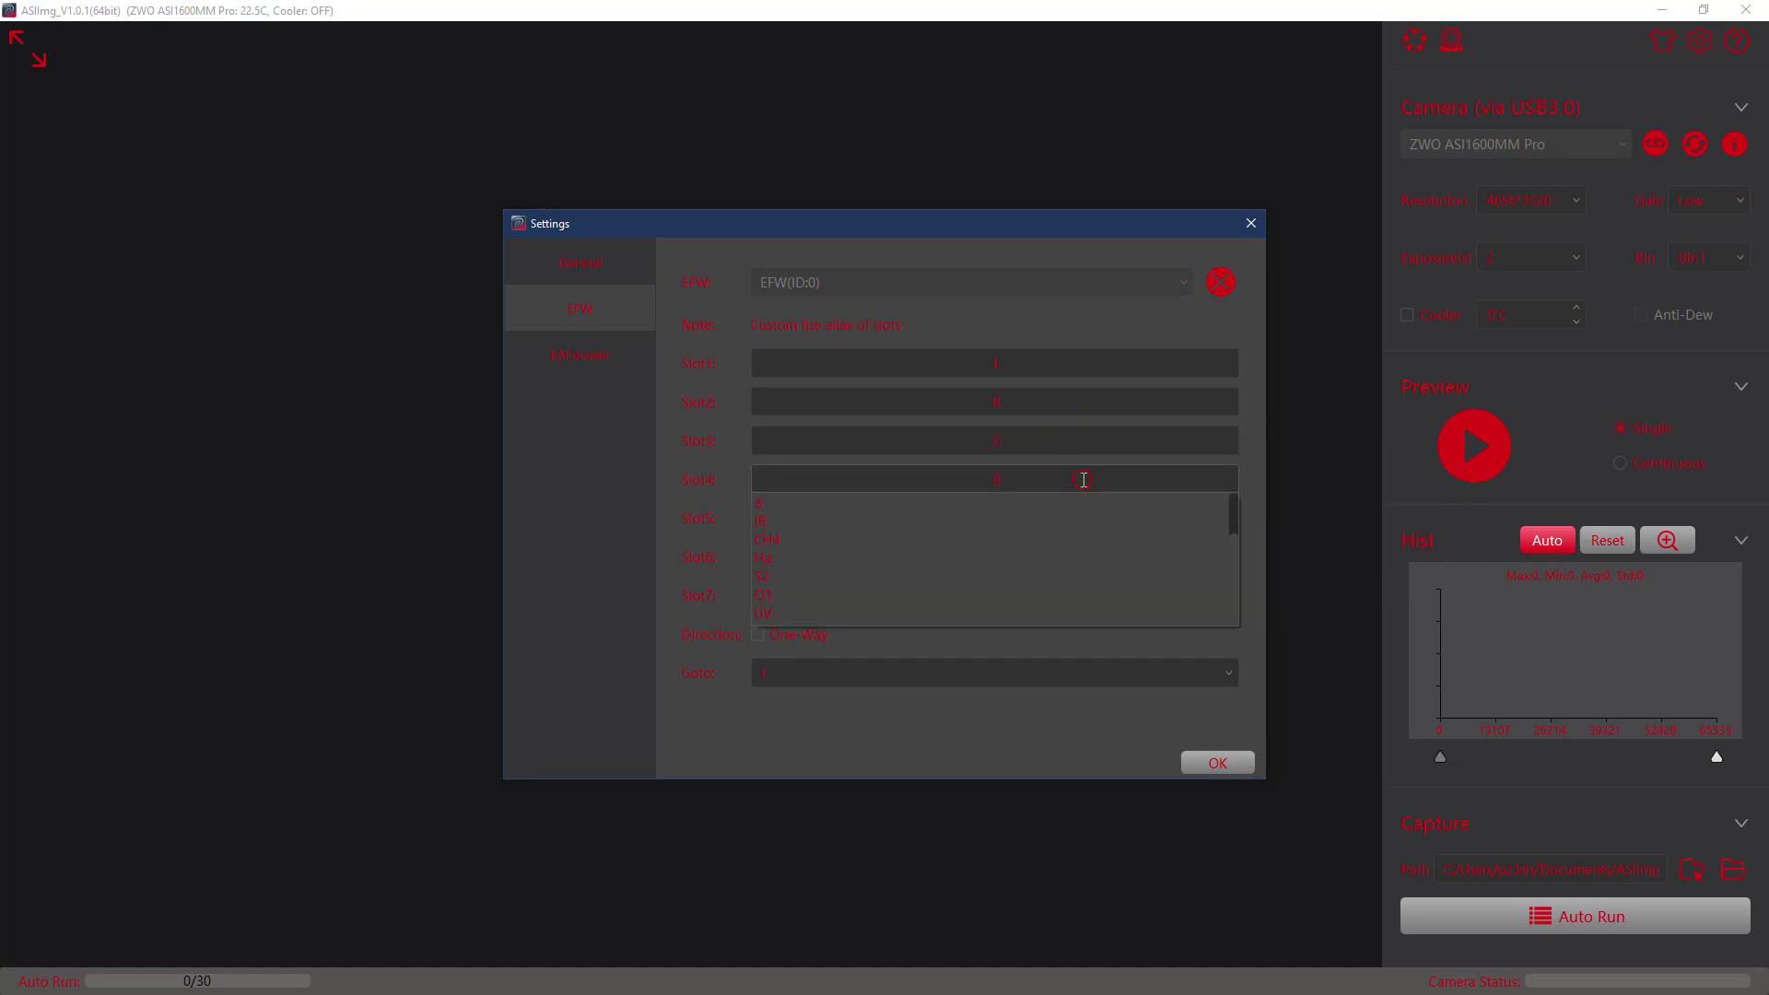
click(1082, 479)
Name filter wheel slots 5 to 7 S, O and H, and accept the settings
click(1082, 521)
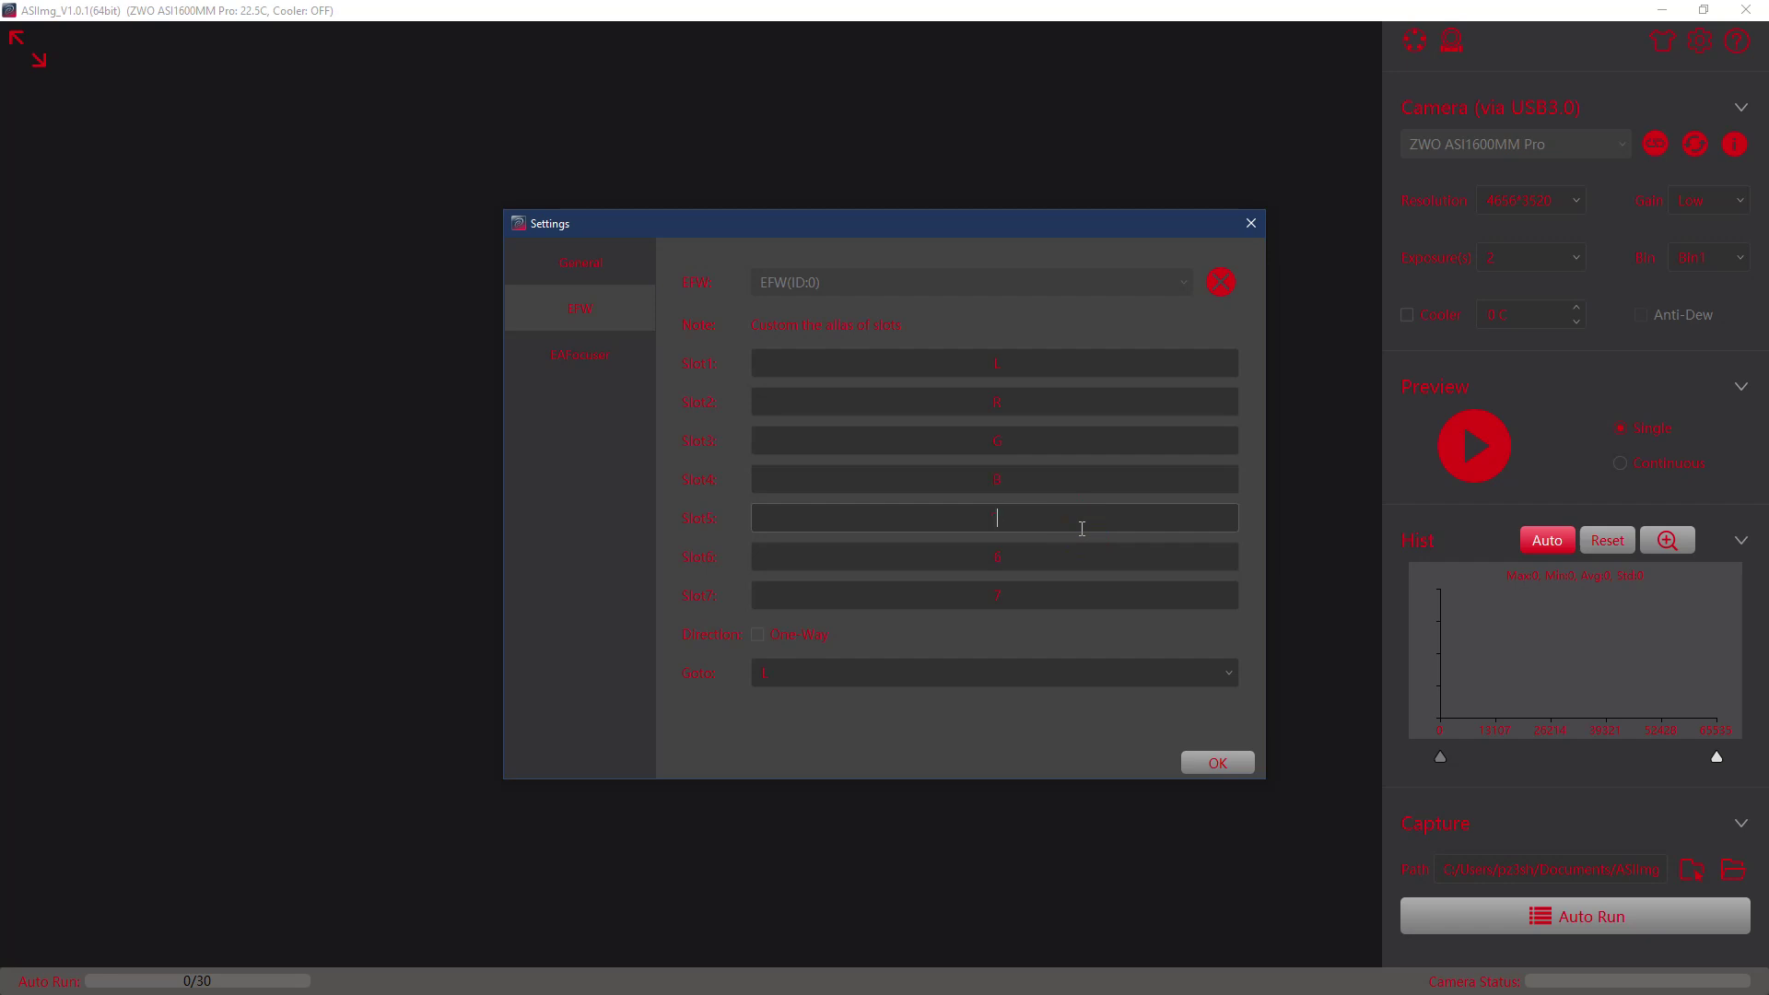
text(S)
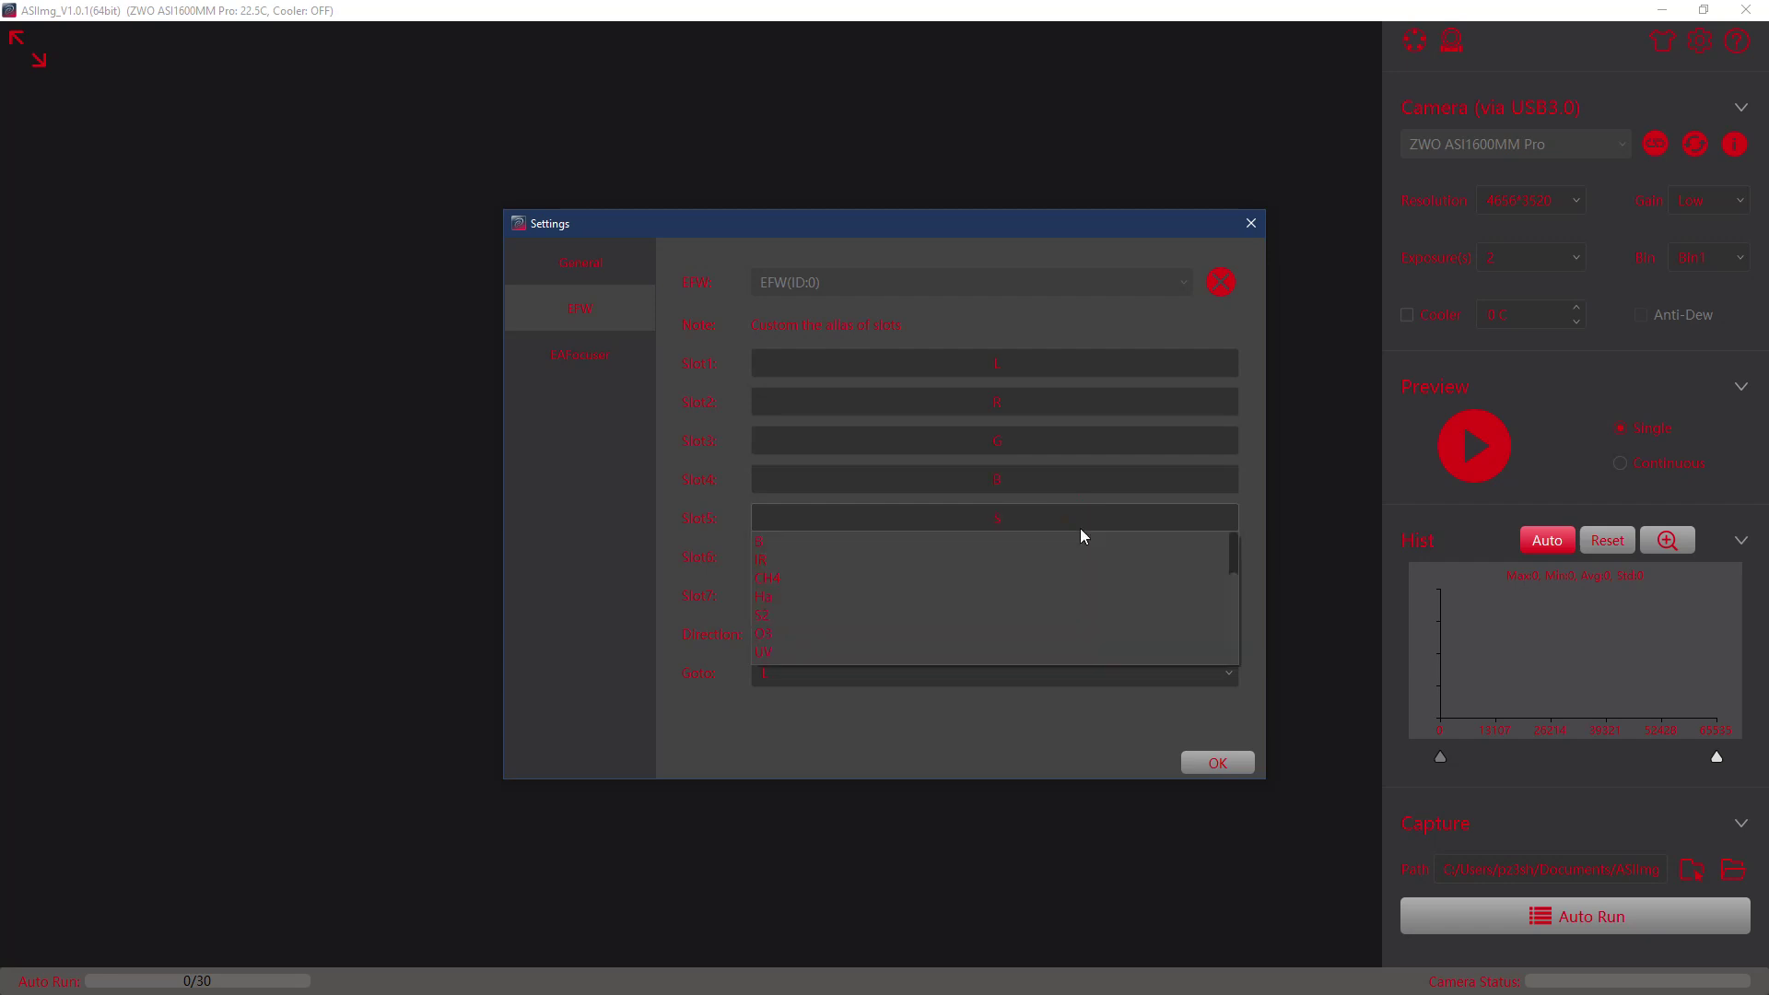
click(1079, 533)
click(1084, 554)
text(O)
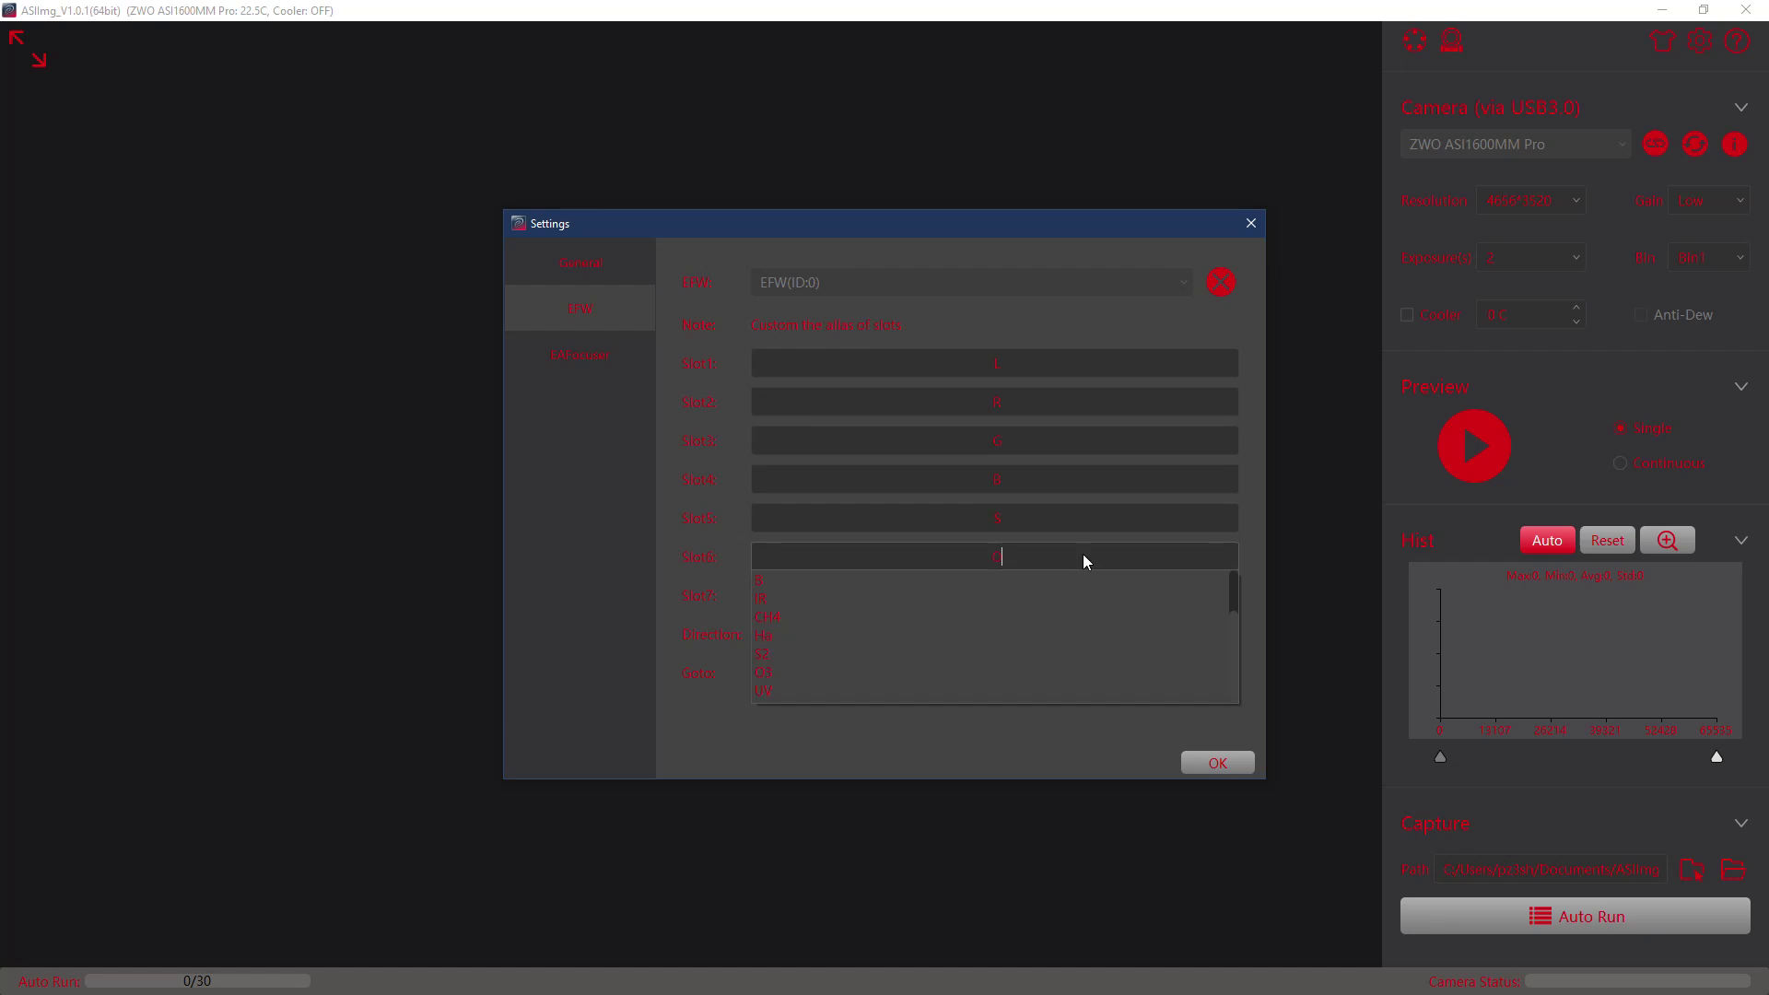
click(1074, 557)
click(1074, 599)
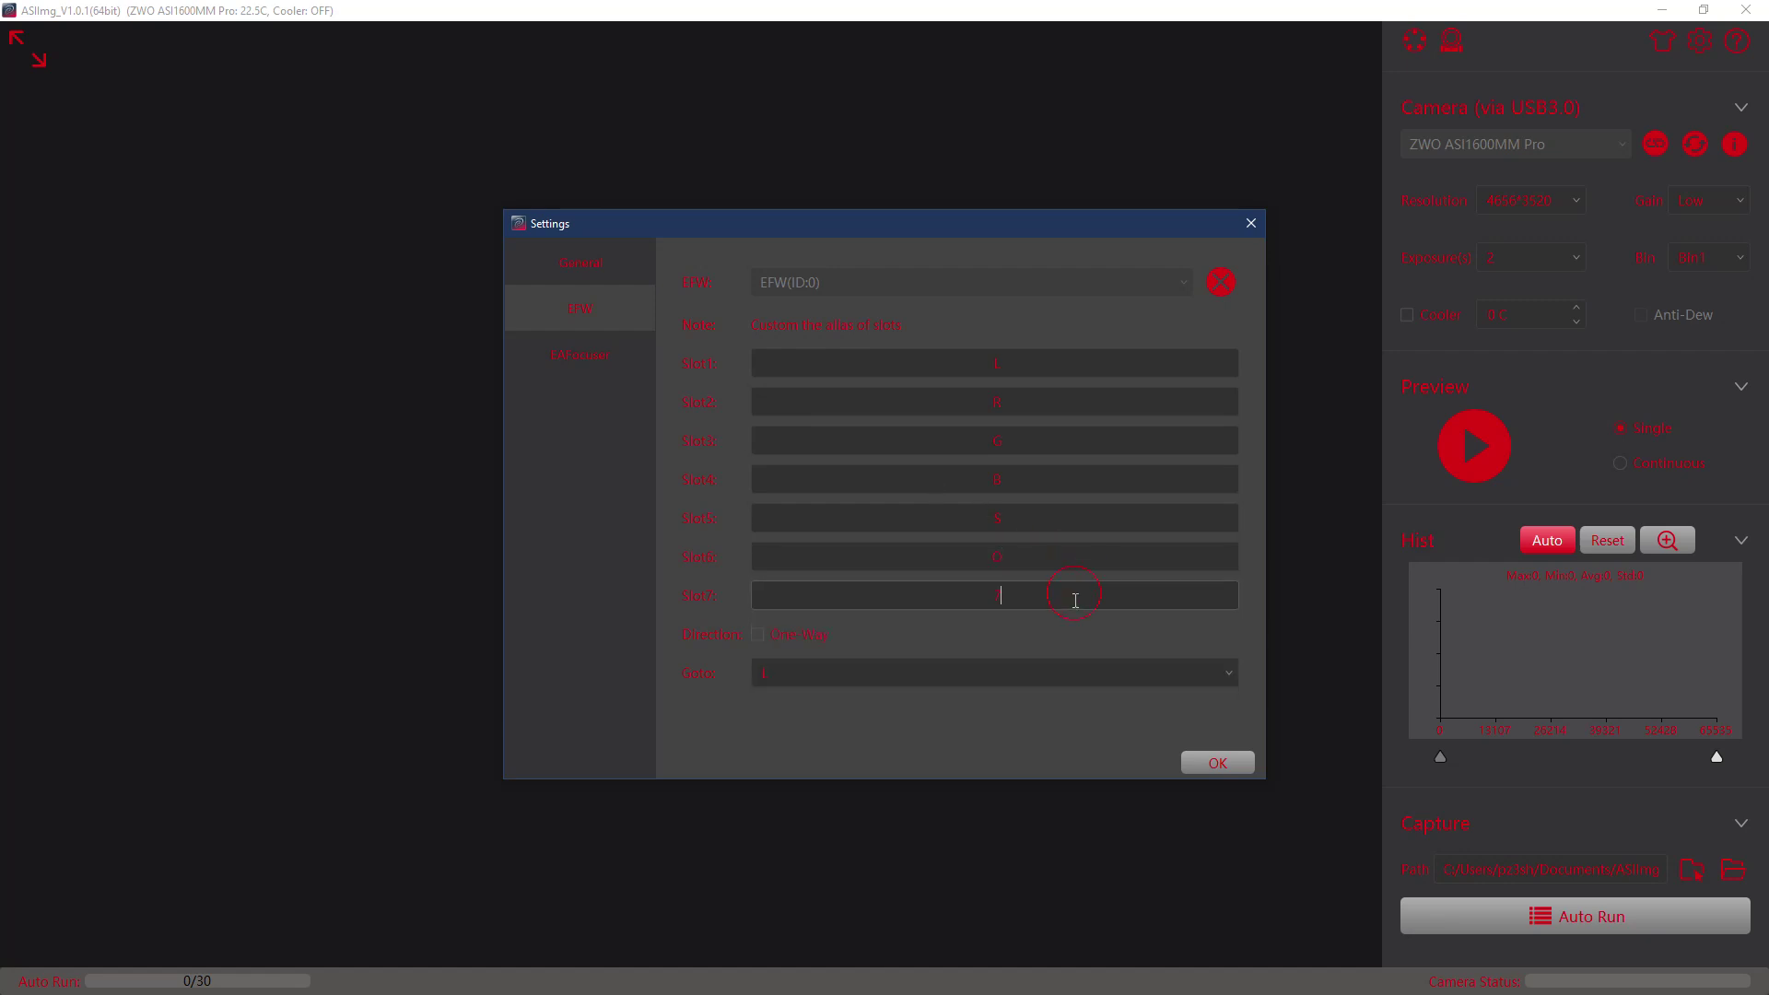
text(H)
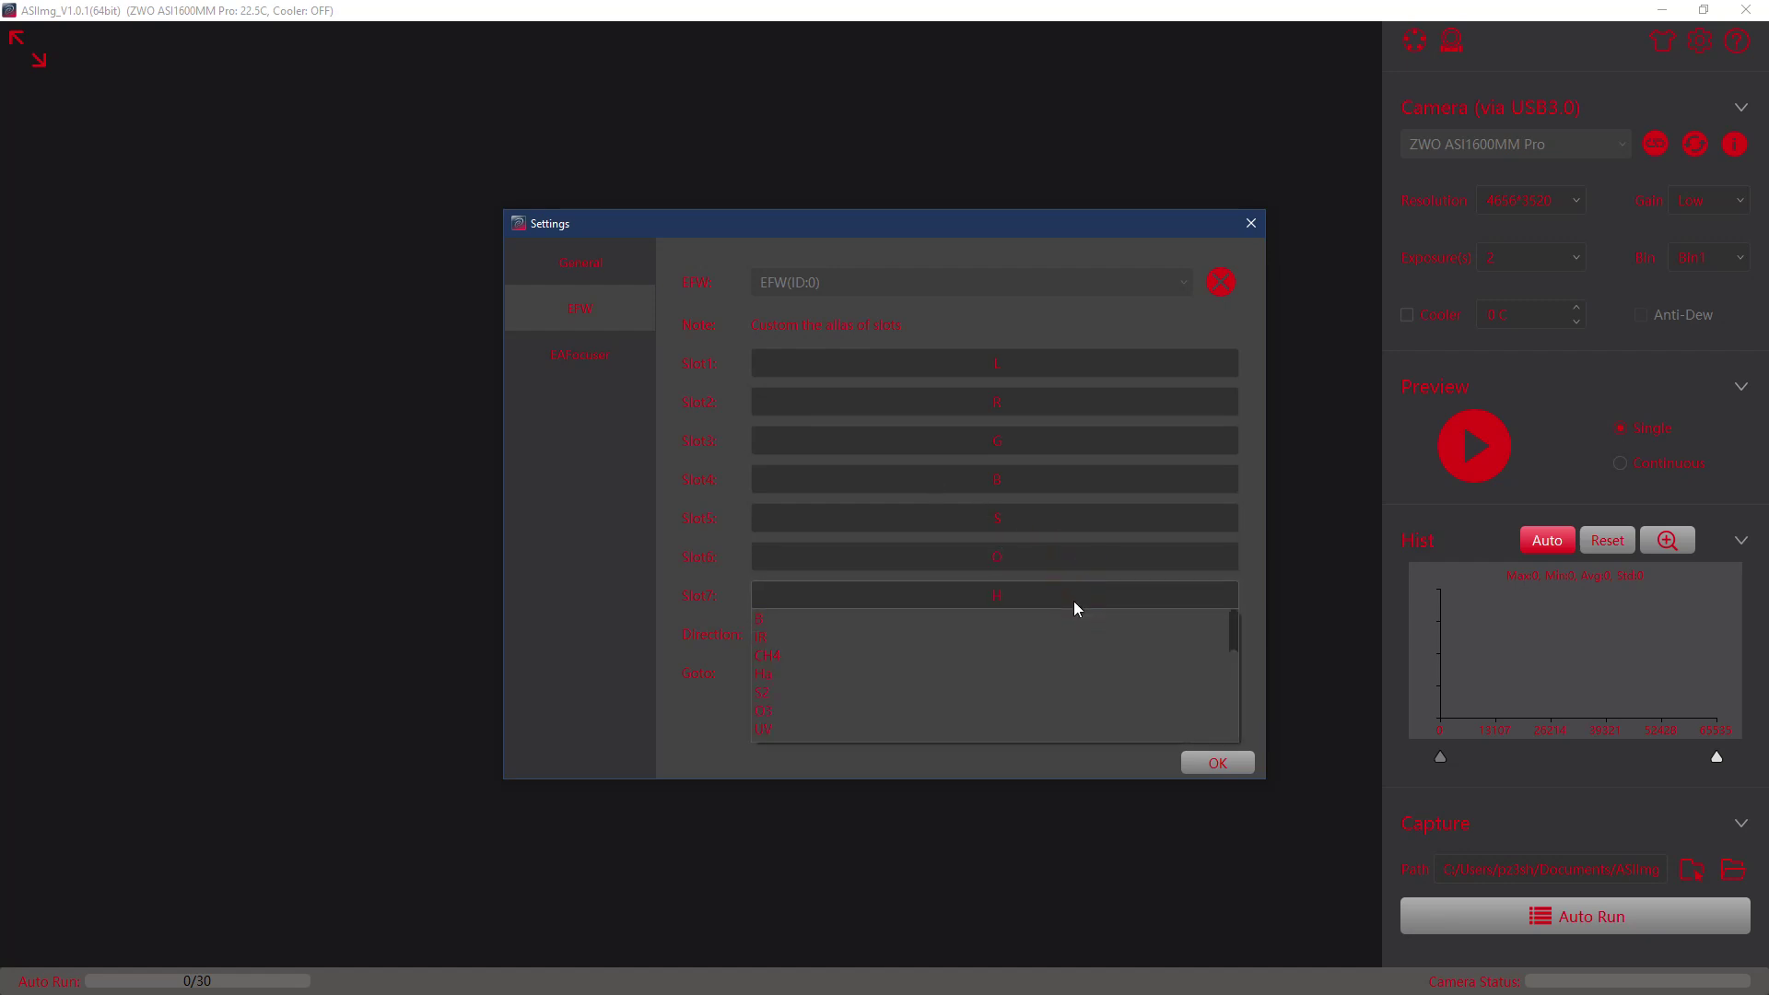
click(1074, 601)
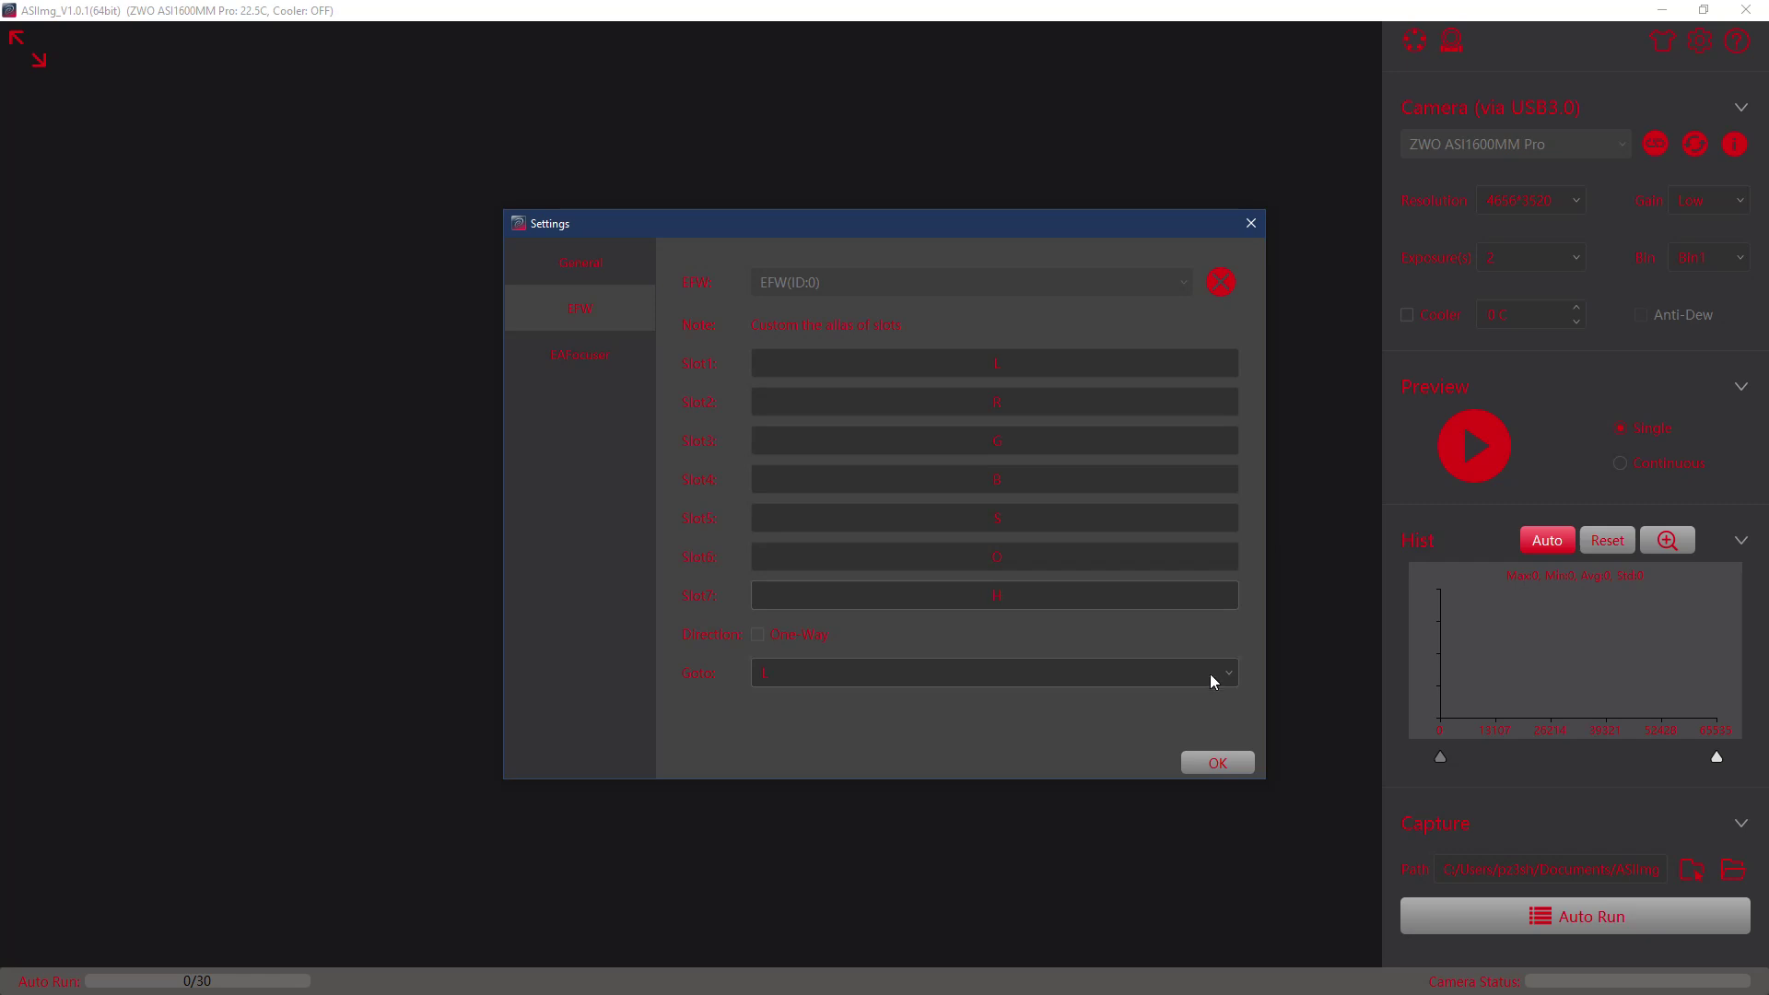
click(1214, 761)
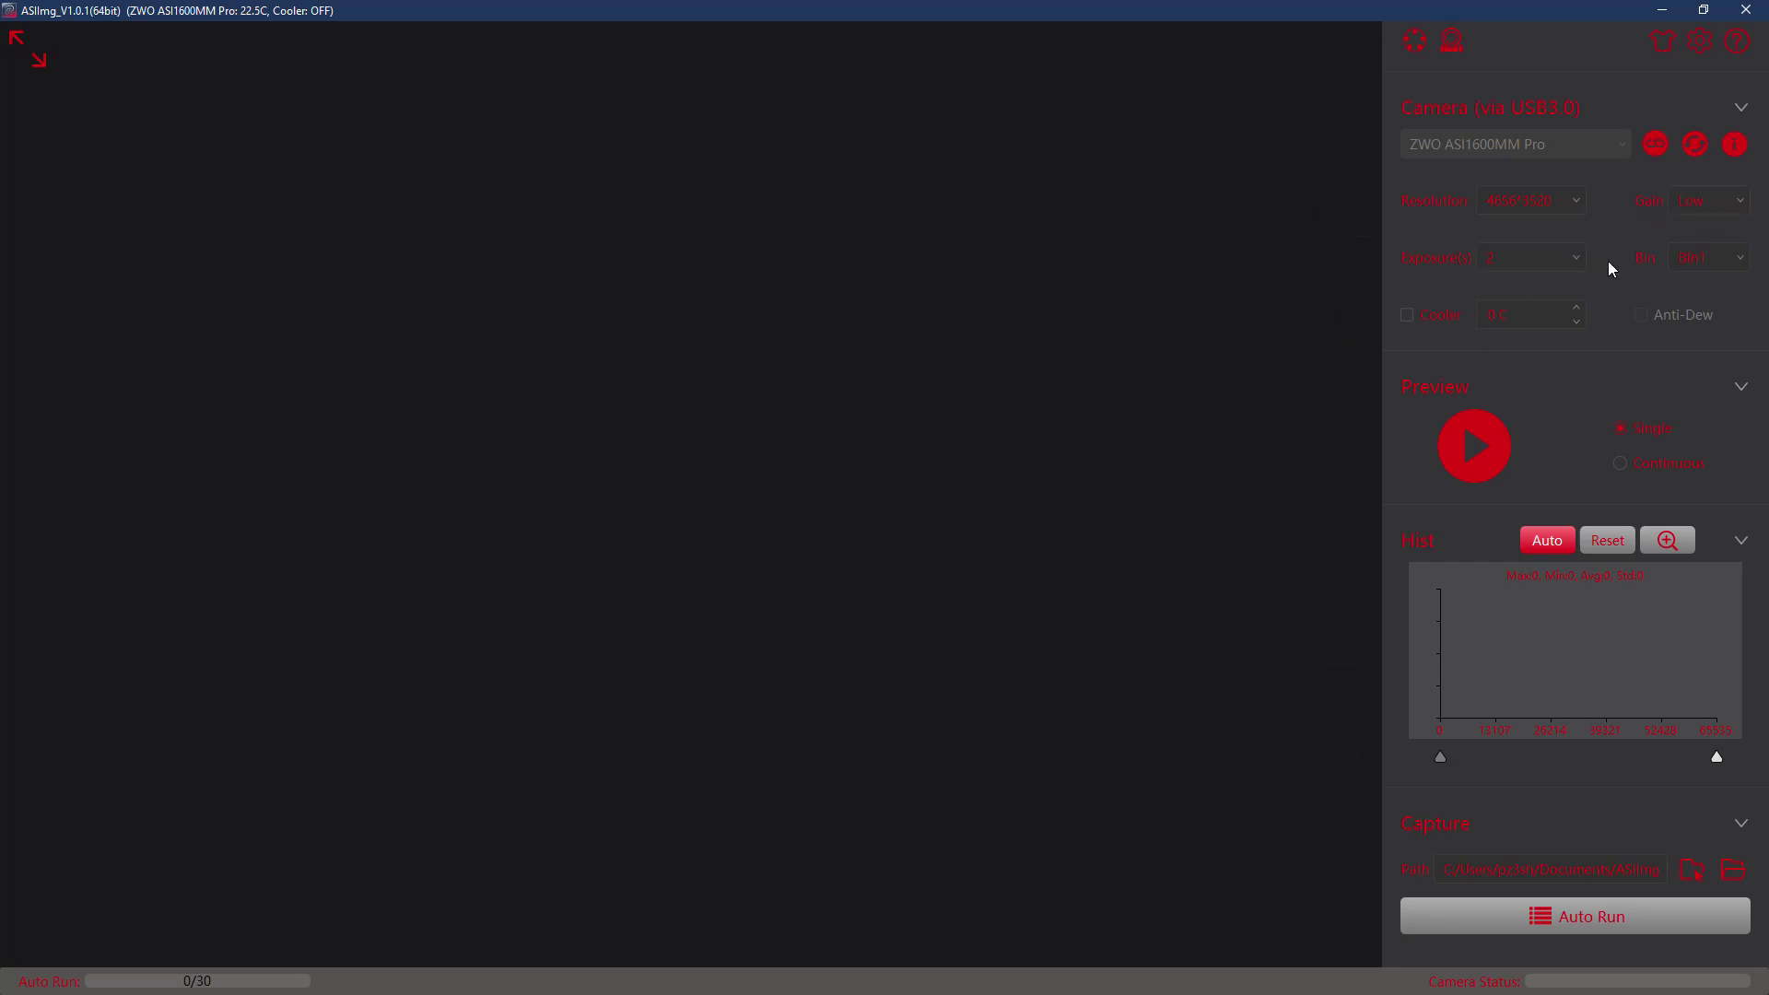
Set the exposure to 2 seconds and take a single preview frame
click(1573, 262)
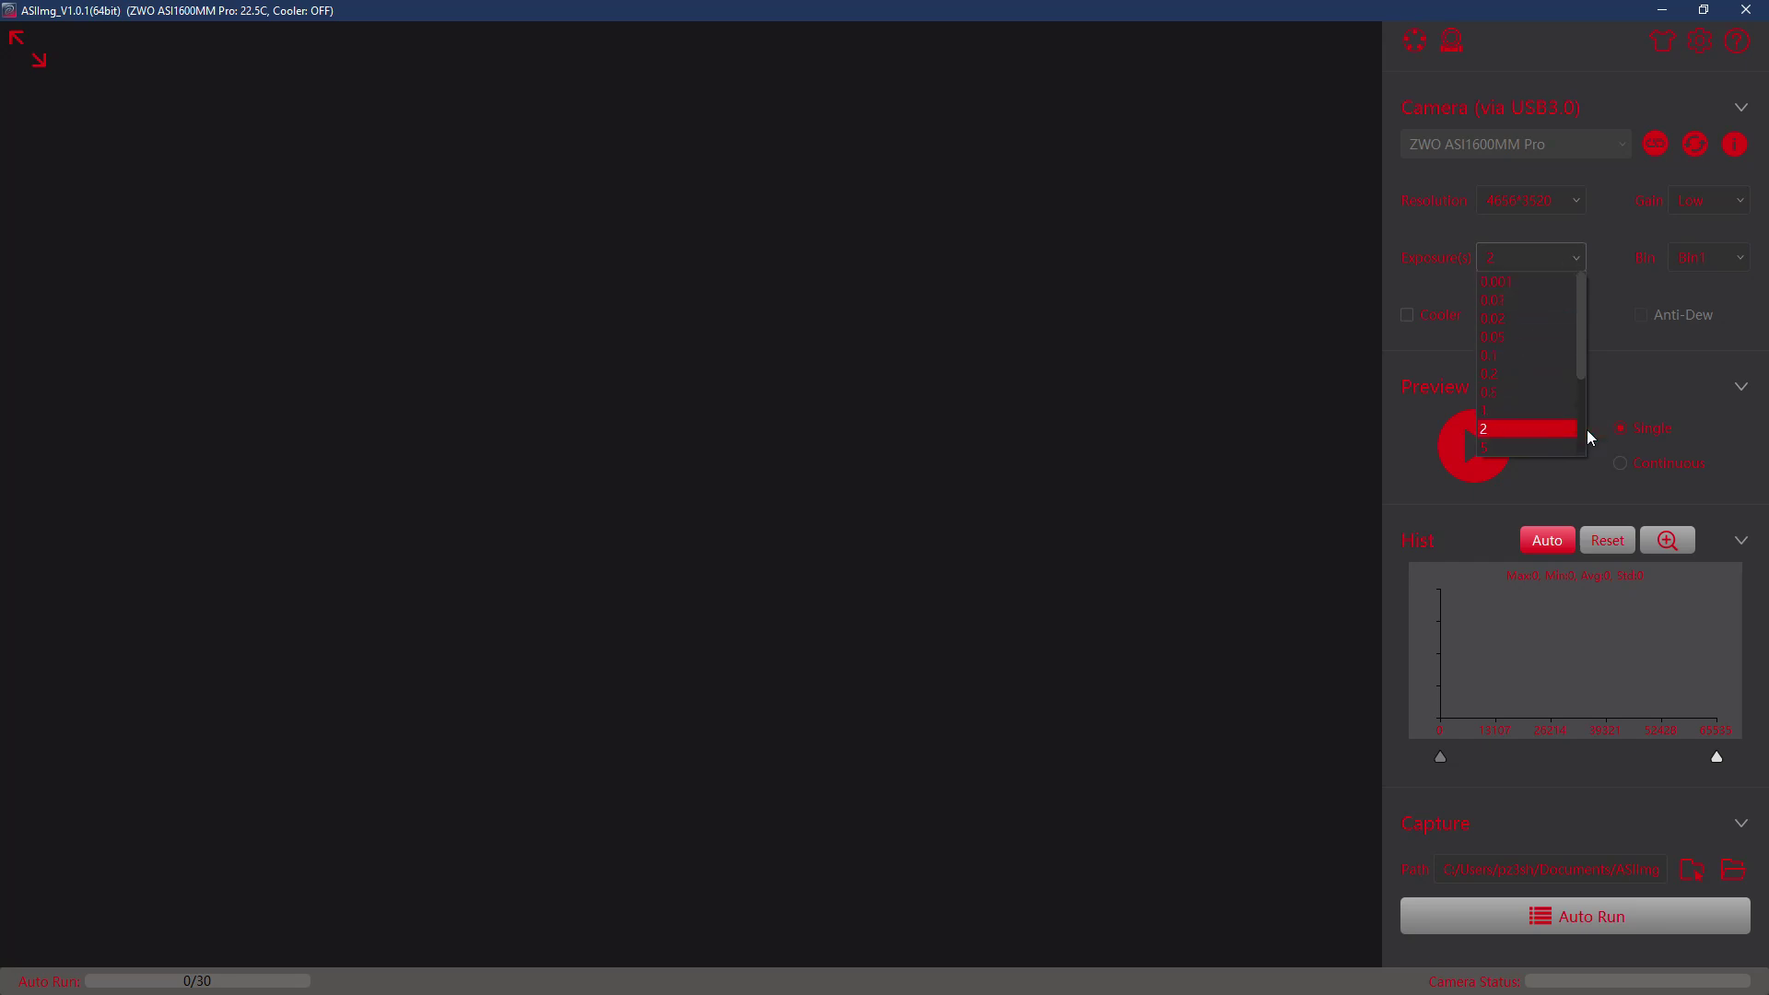
click(1519, 431)
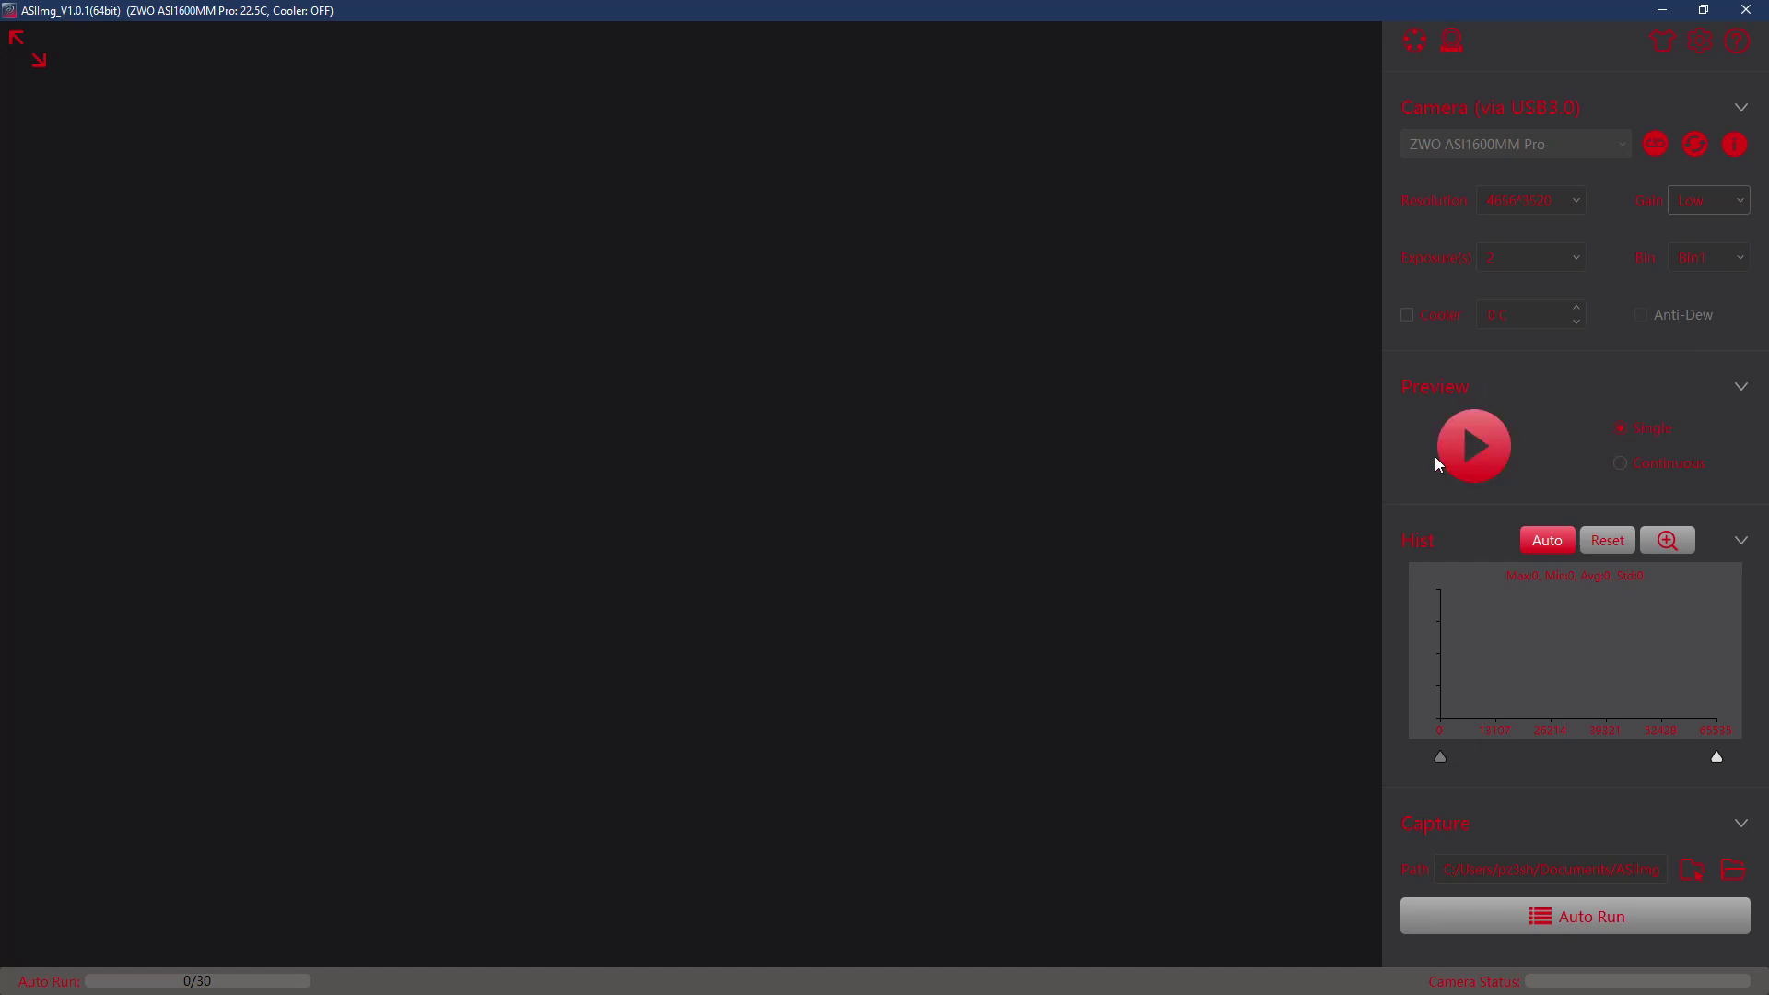
click(1506, 451)
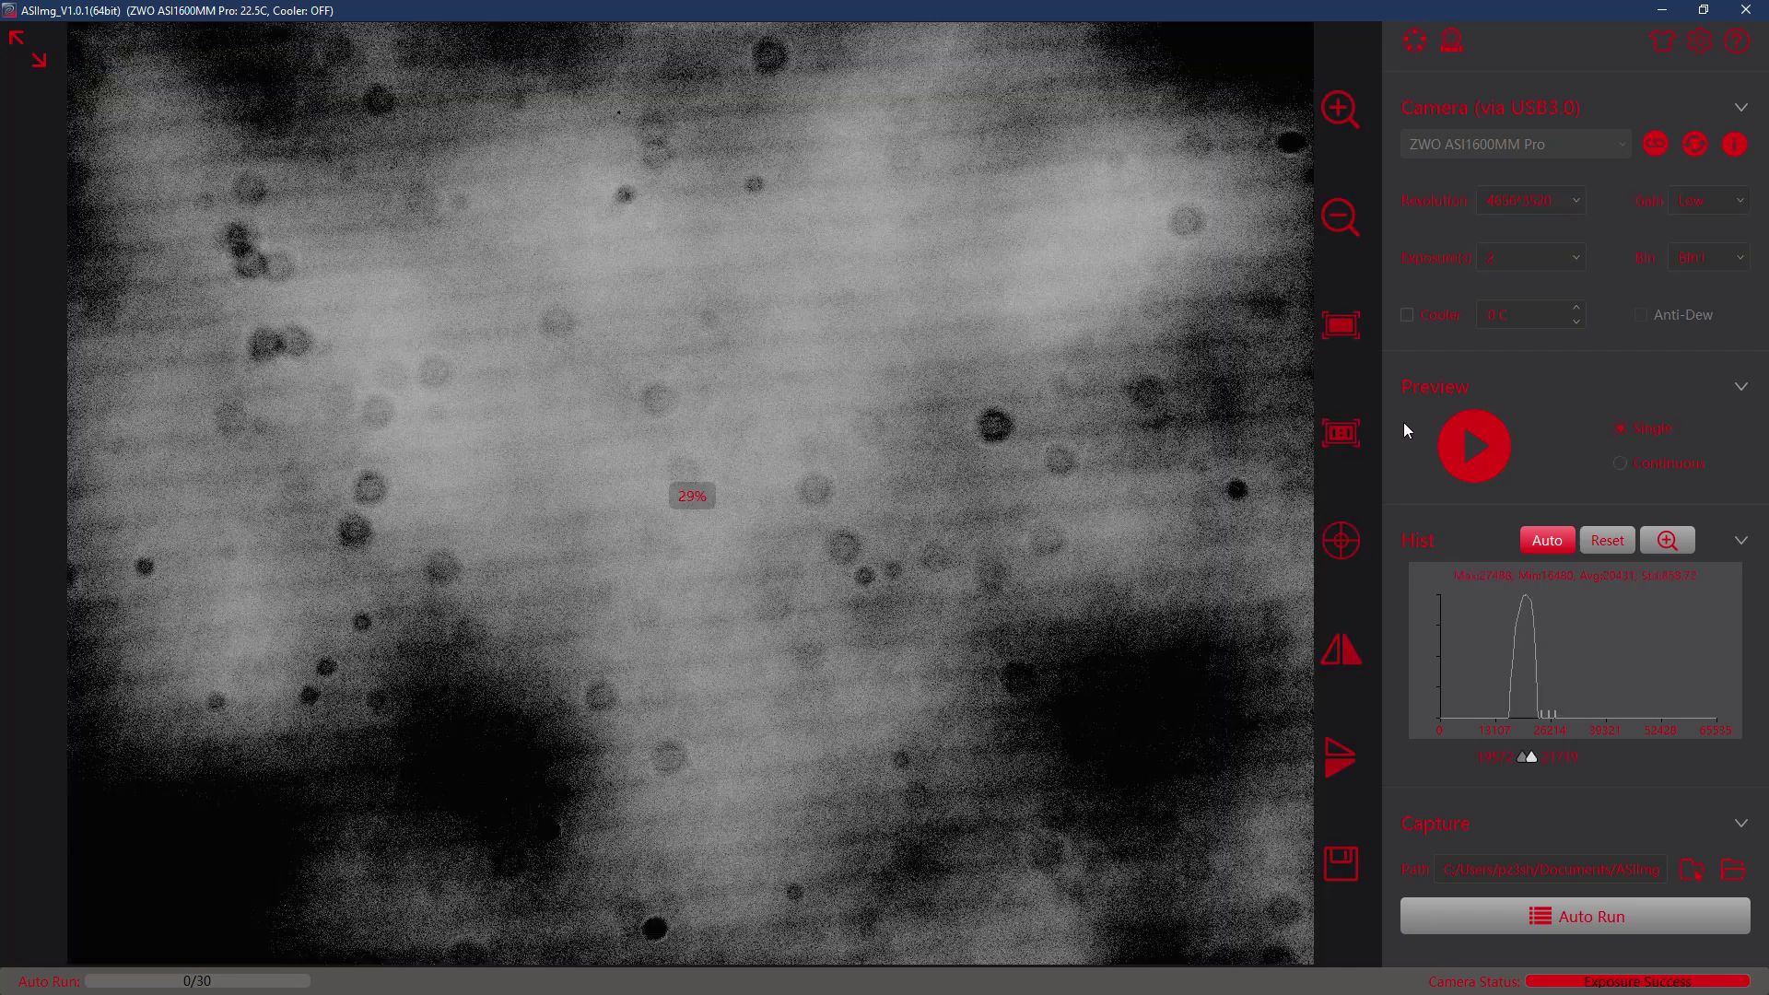
Switch the filter wheel to the R filter and take a single preview frame
mouse_move(949, 297)
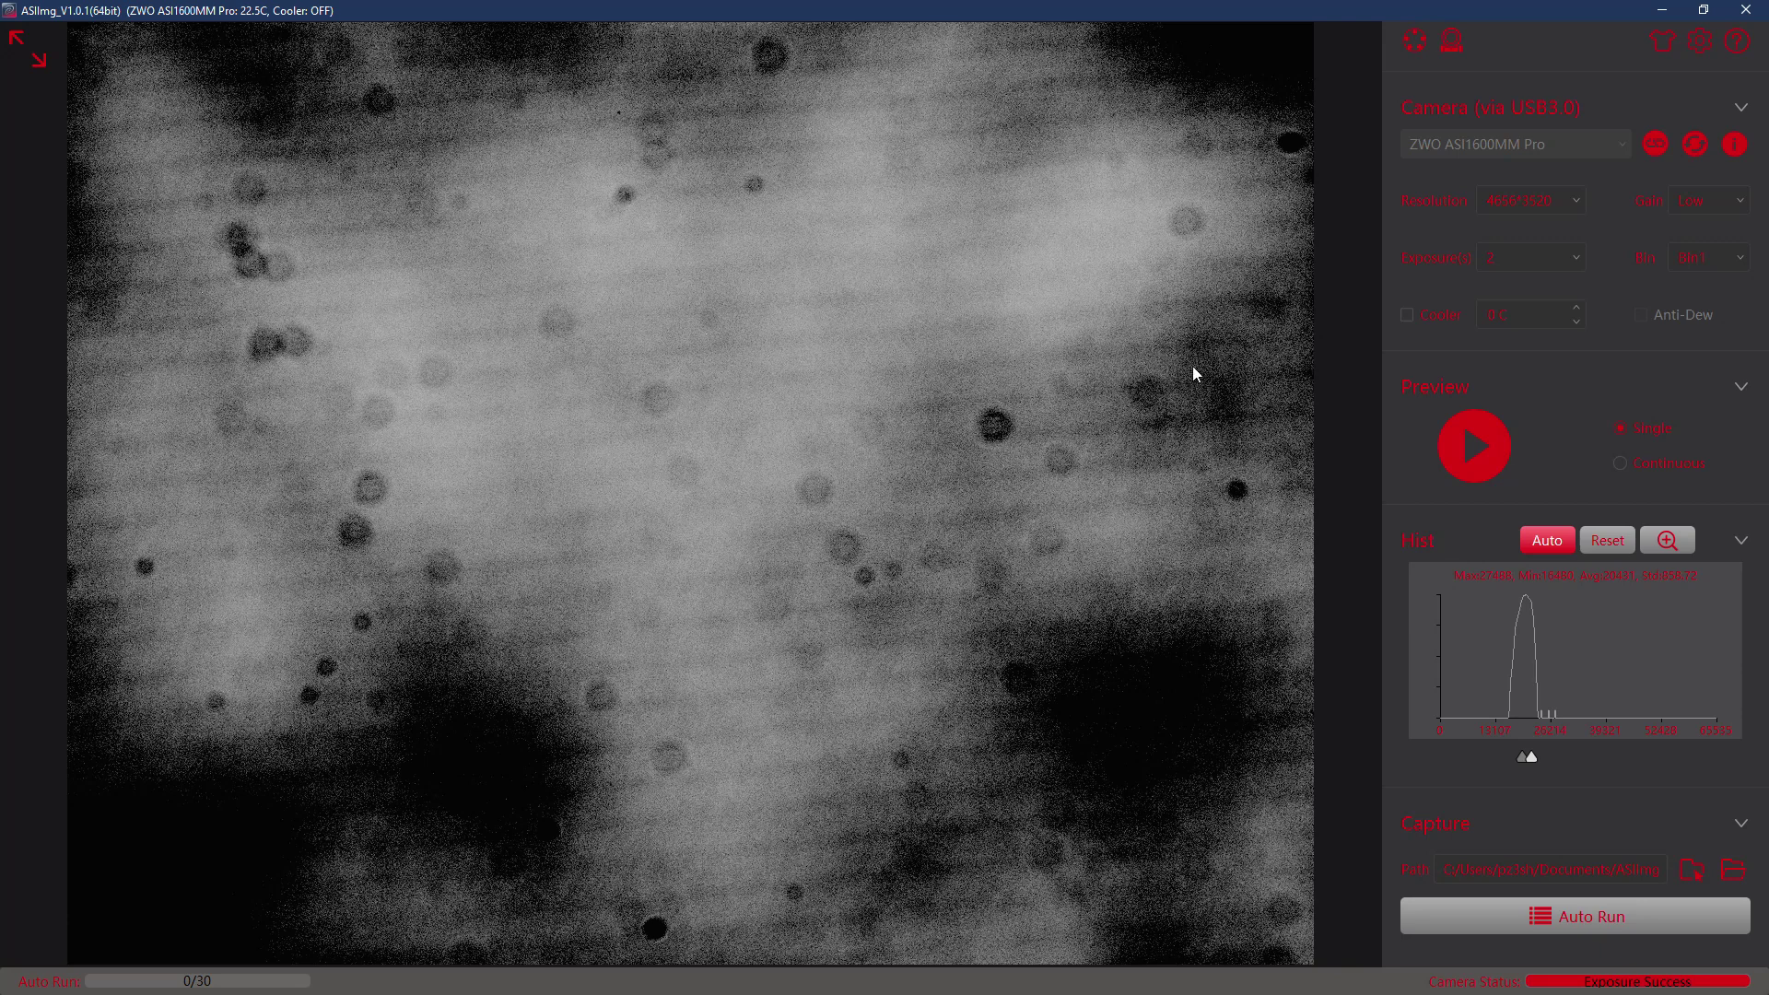
mouse_move(1324, 513)
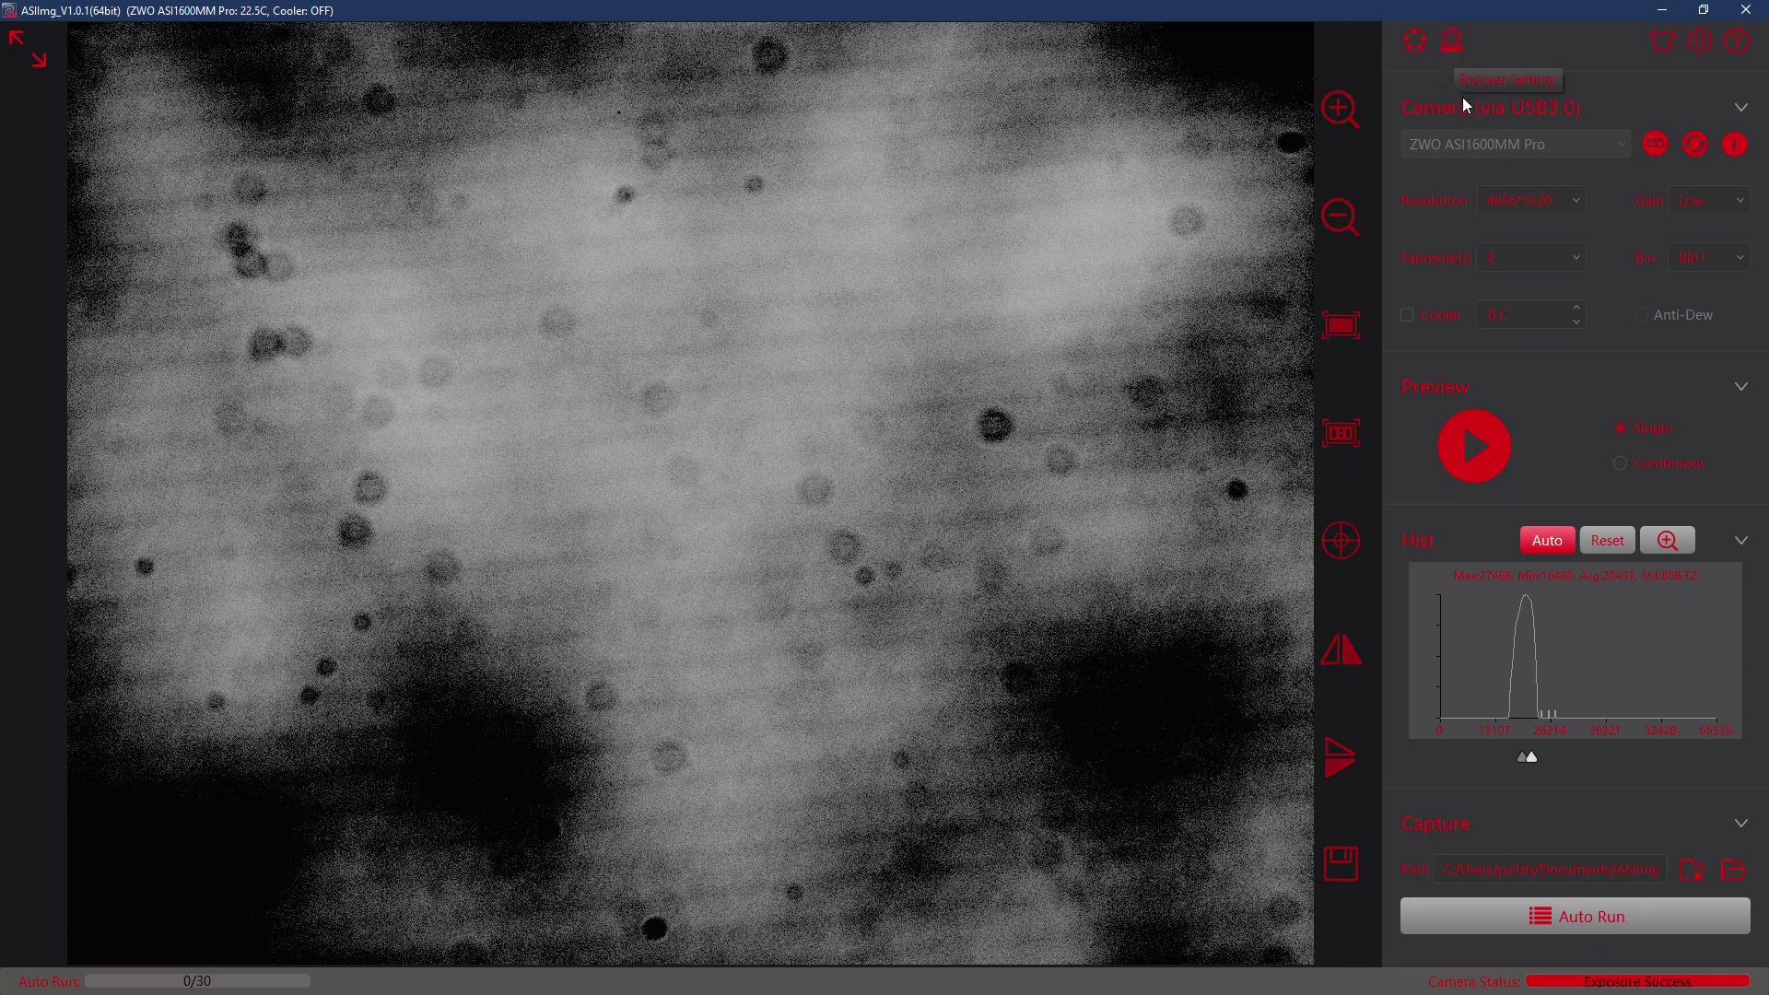
click(1415, 30)
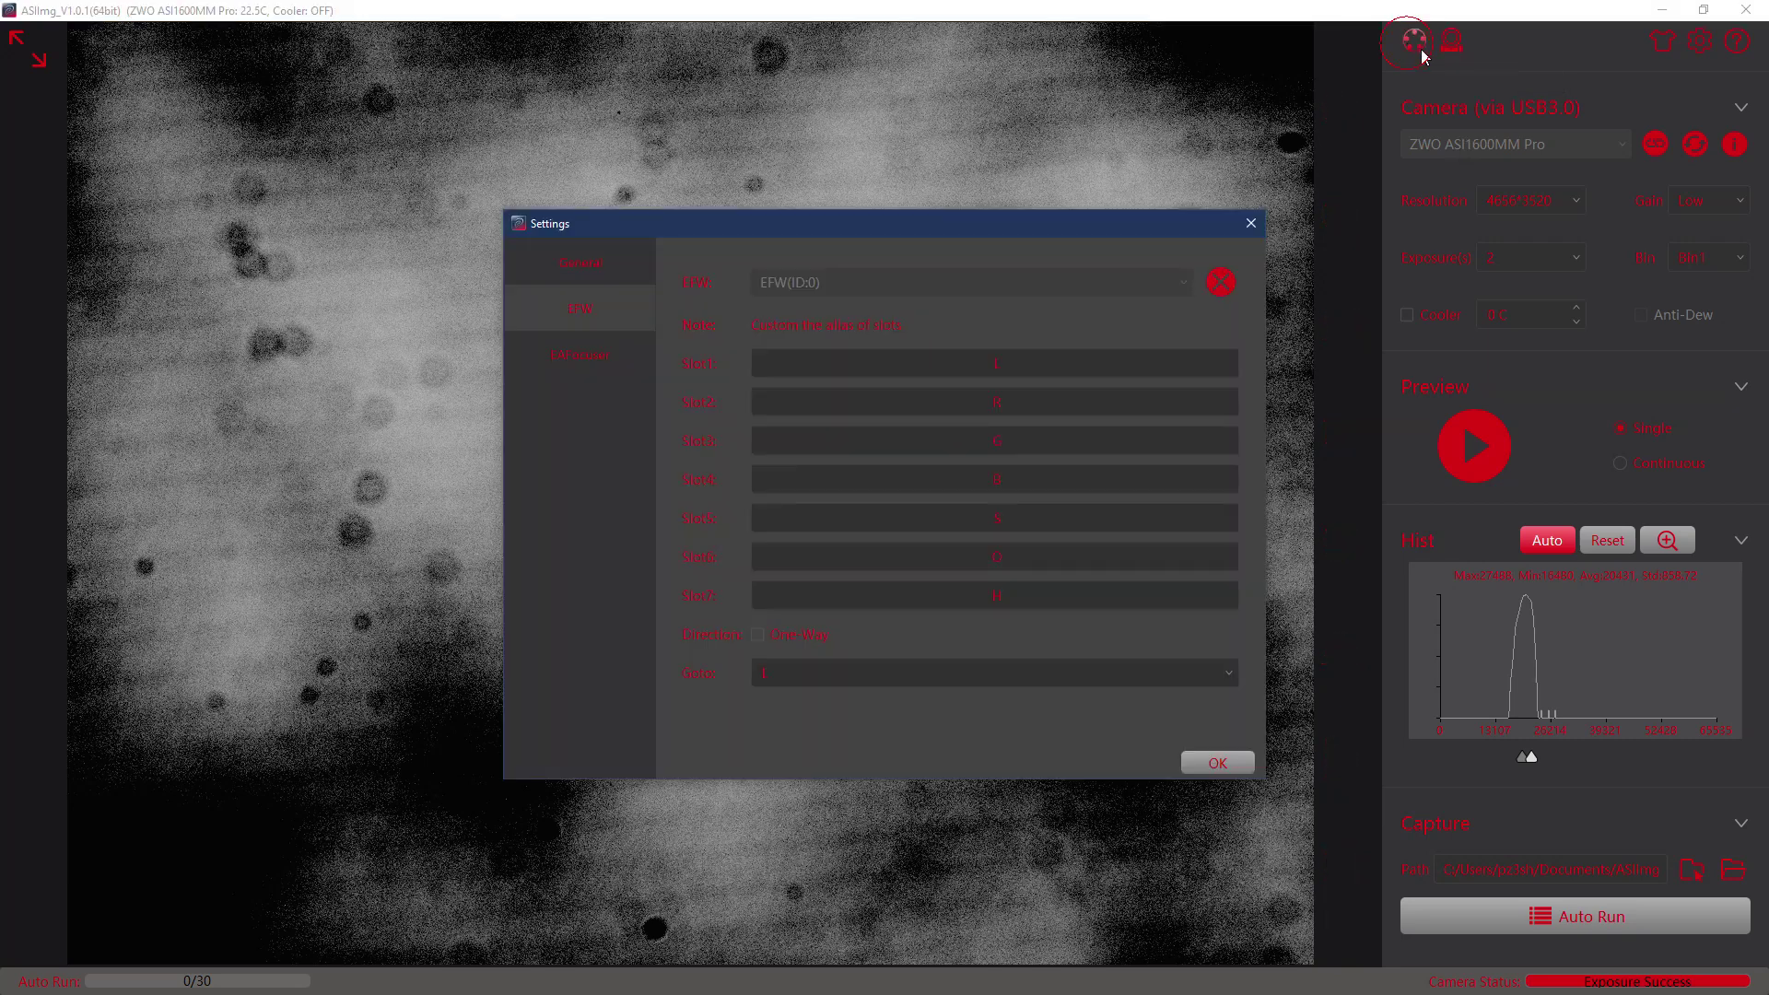
click(918, 671)
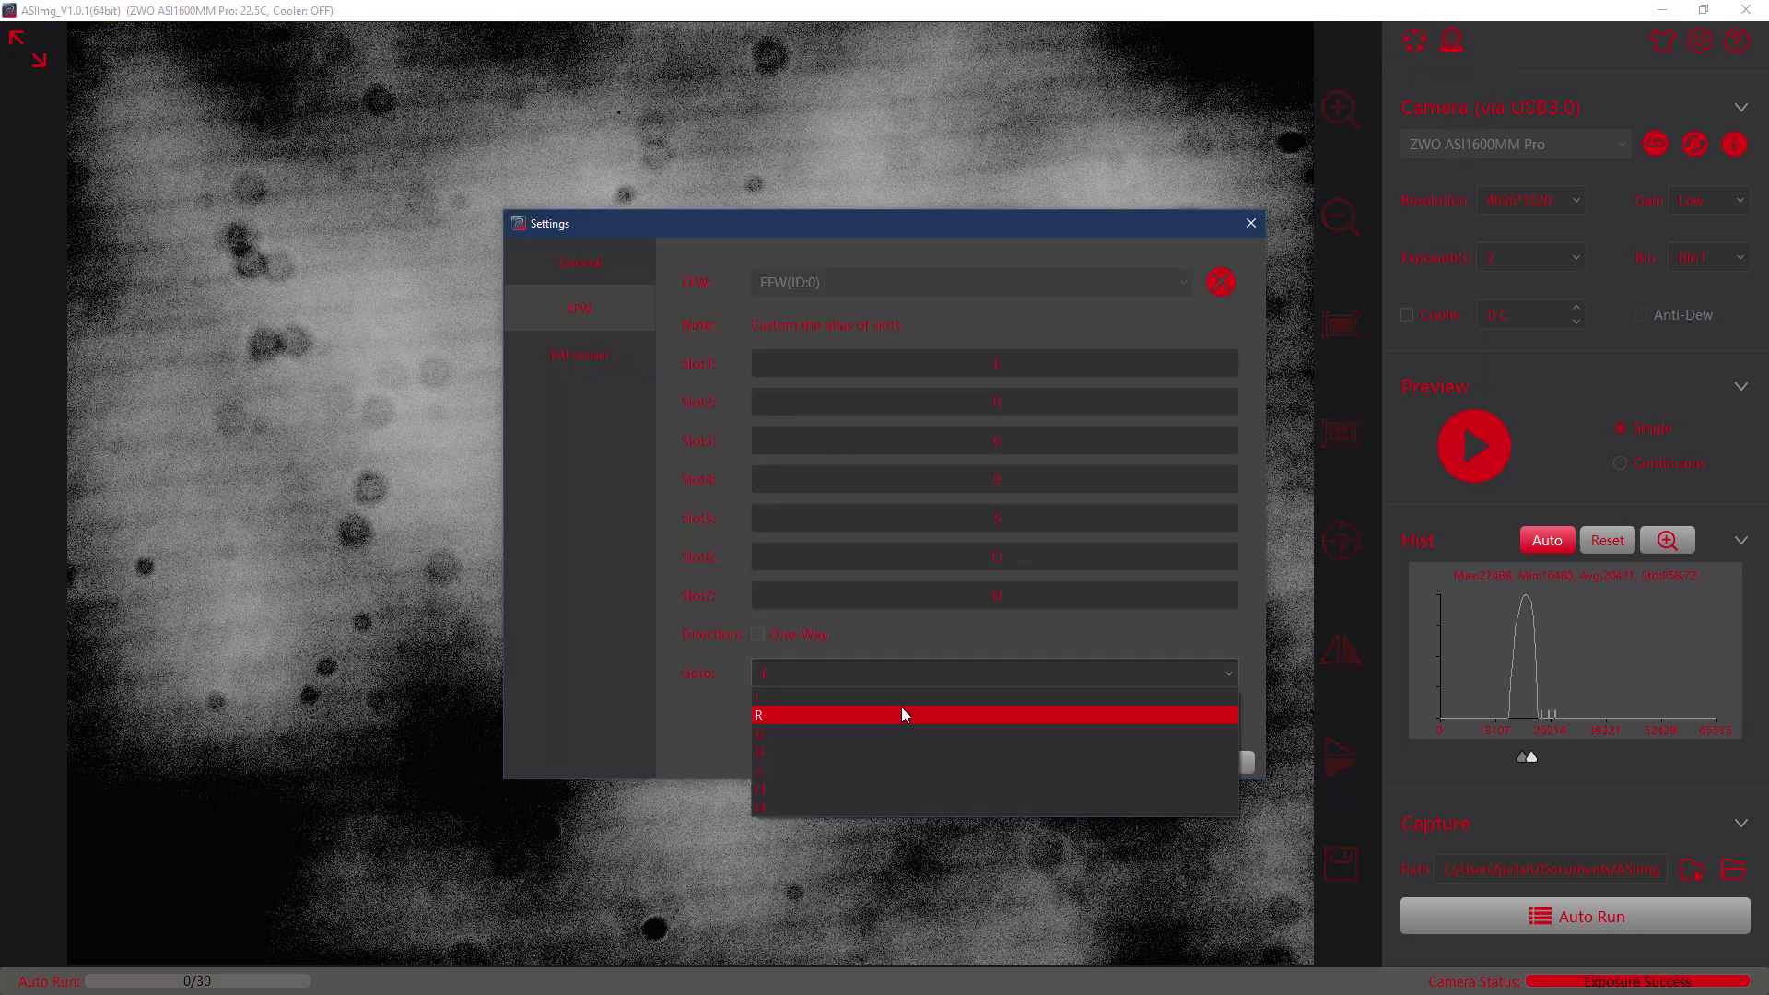
click(899, 715)
click(1218, 764)
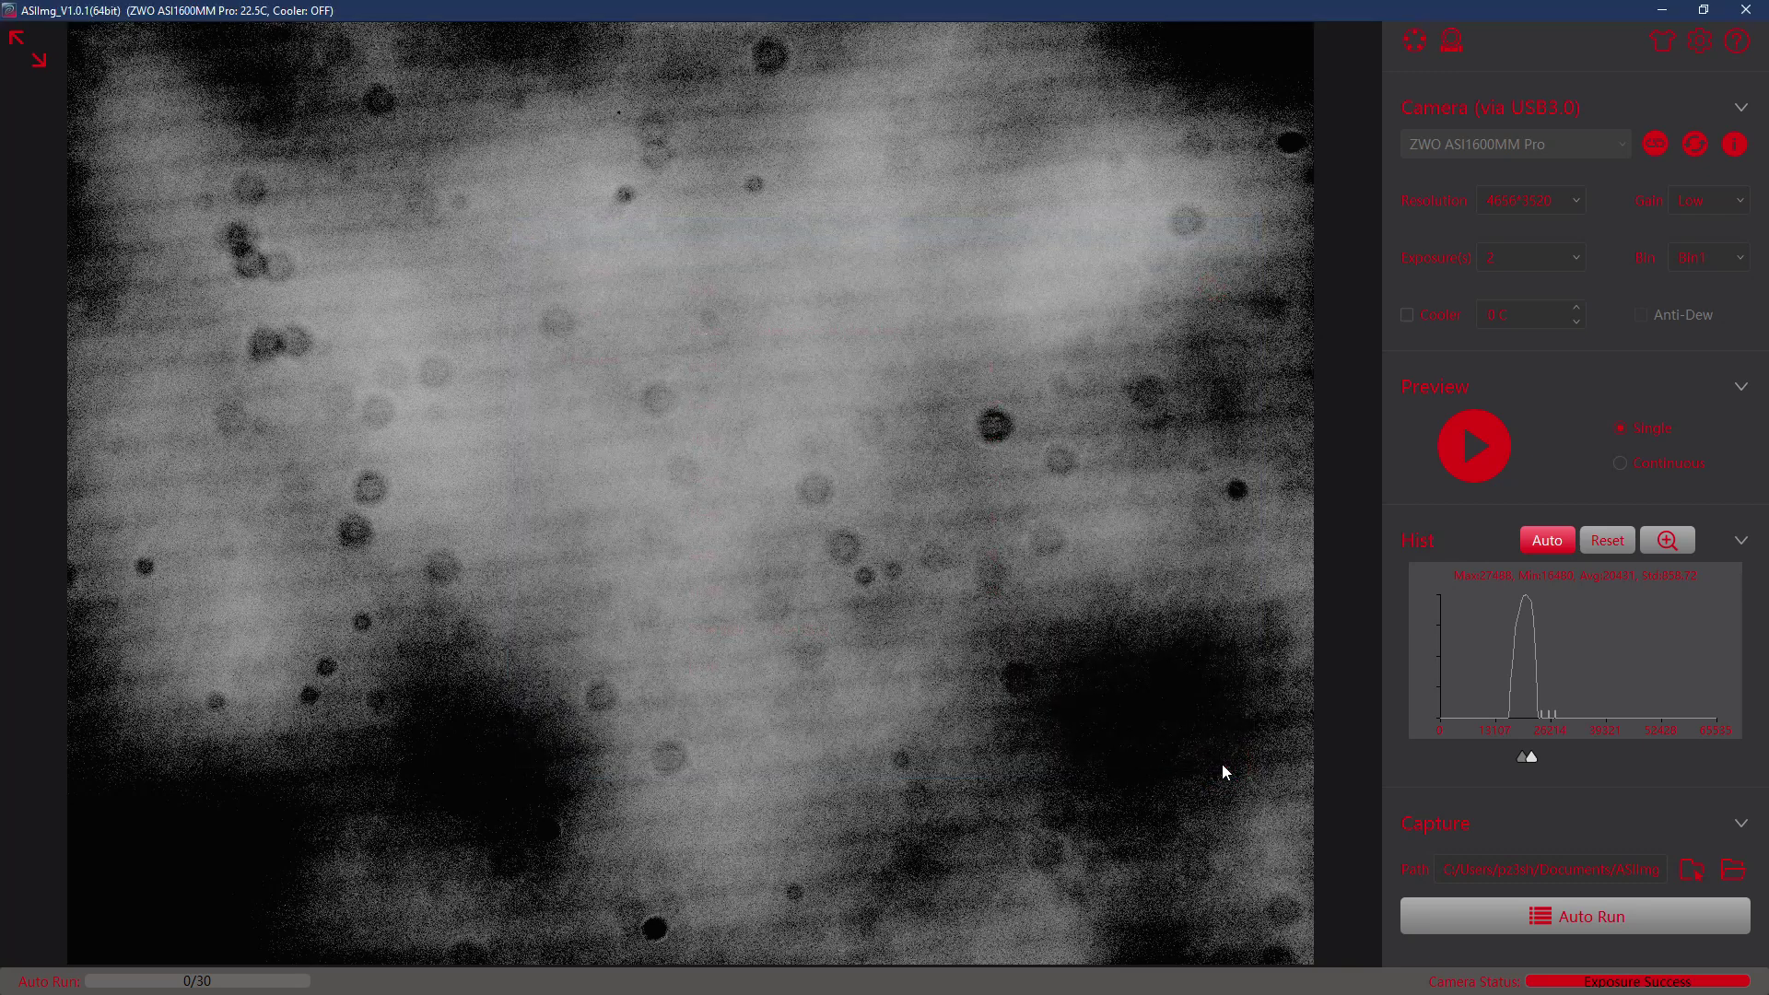
click(1469, 438)
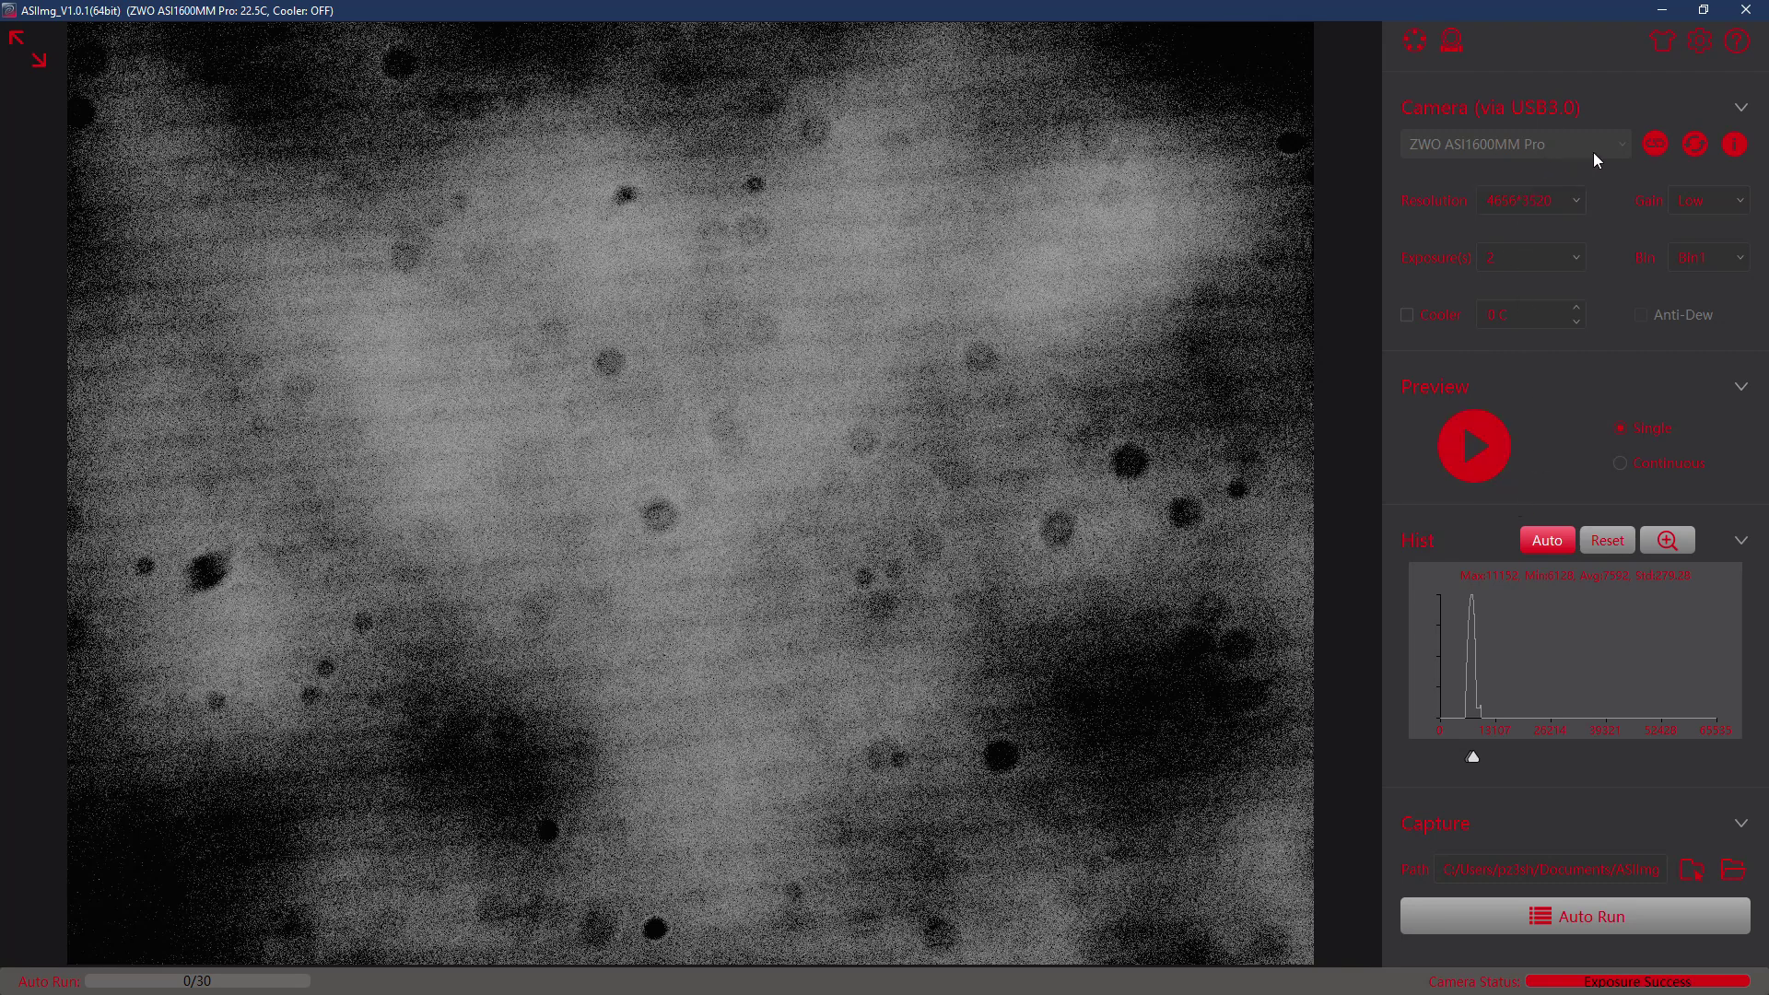
Switch the filter wheel to the G filter and take another single preview frame
click(1417, 49)
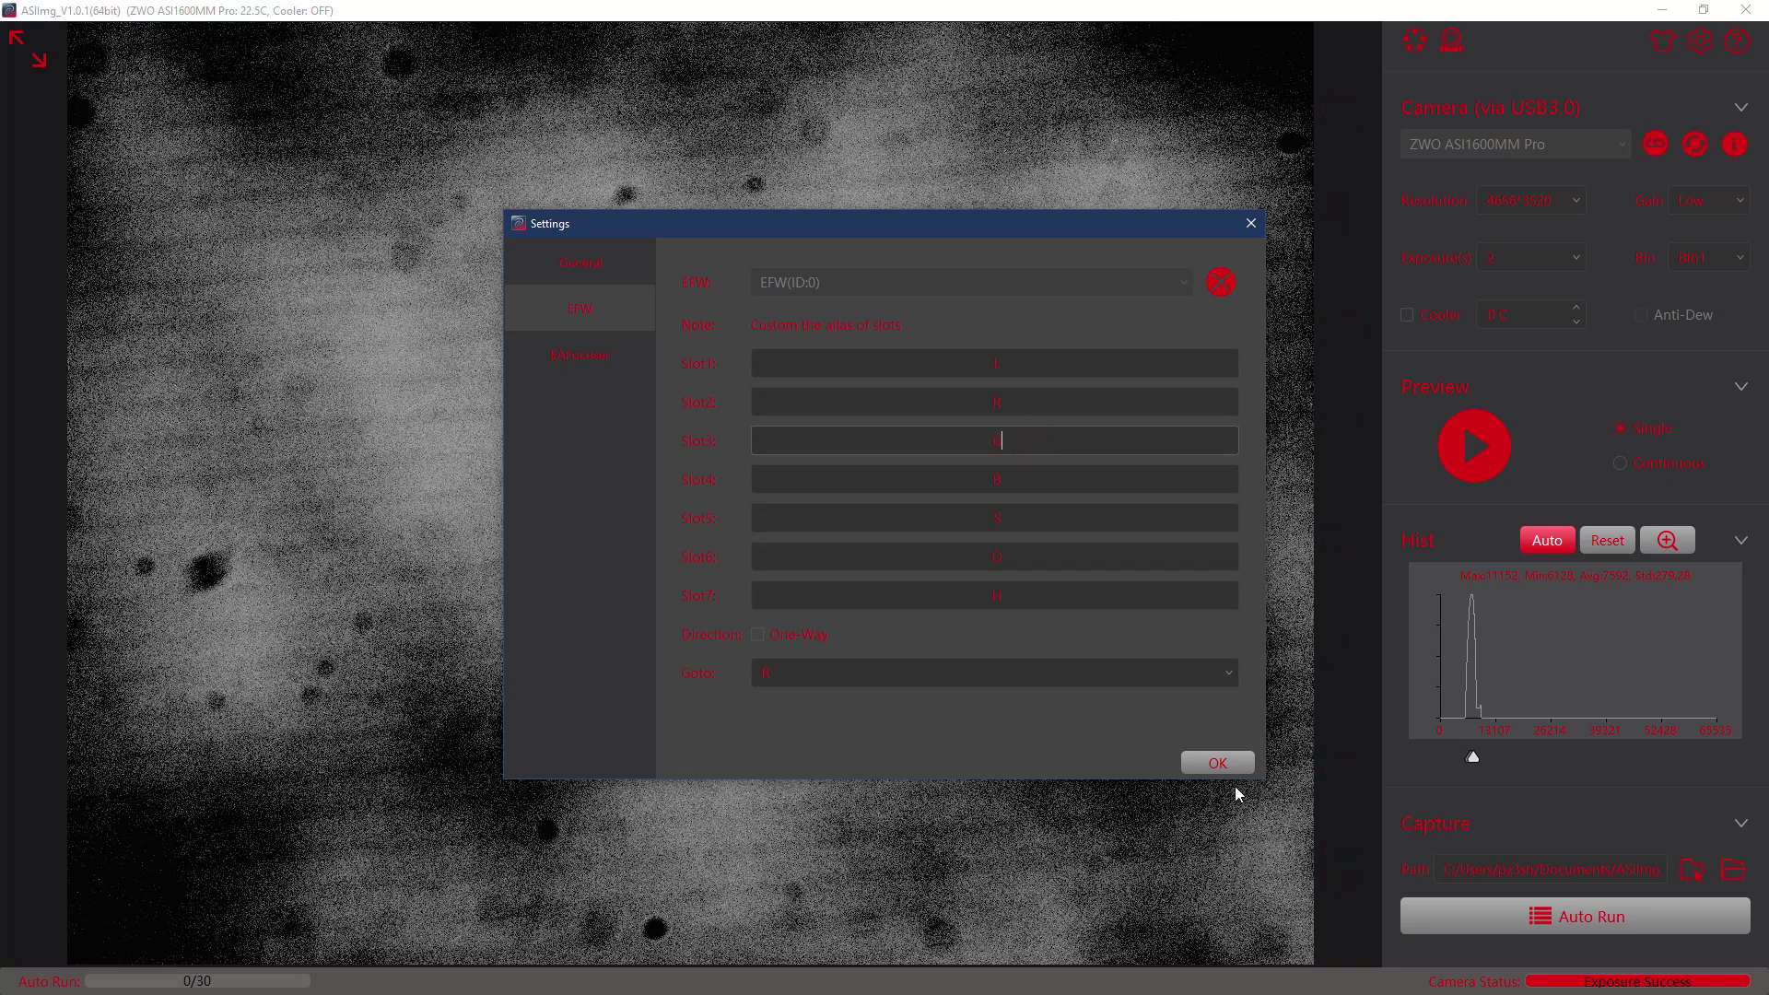
click(890, 674)
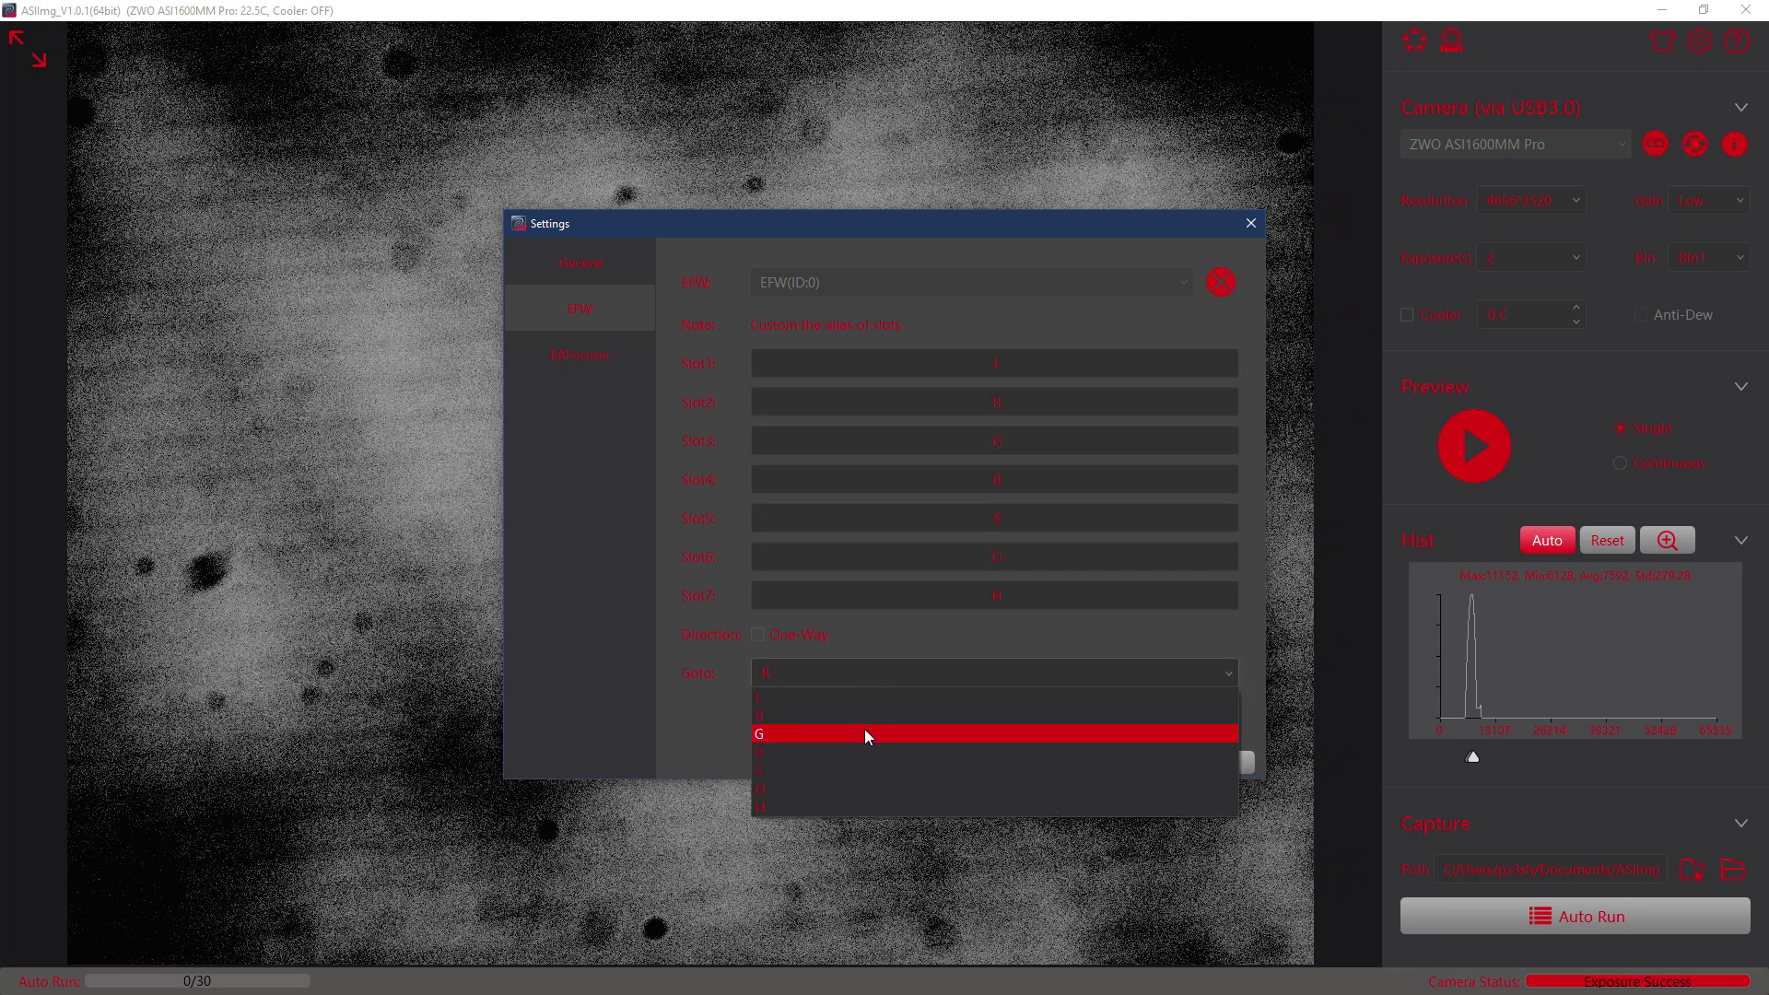
click(864, 729)
click(1219, 763)
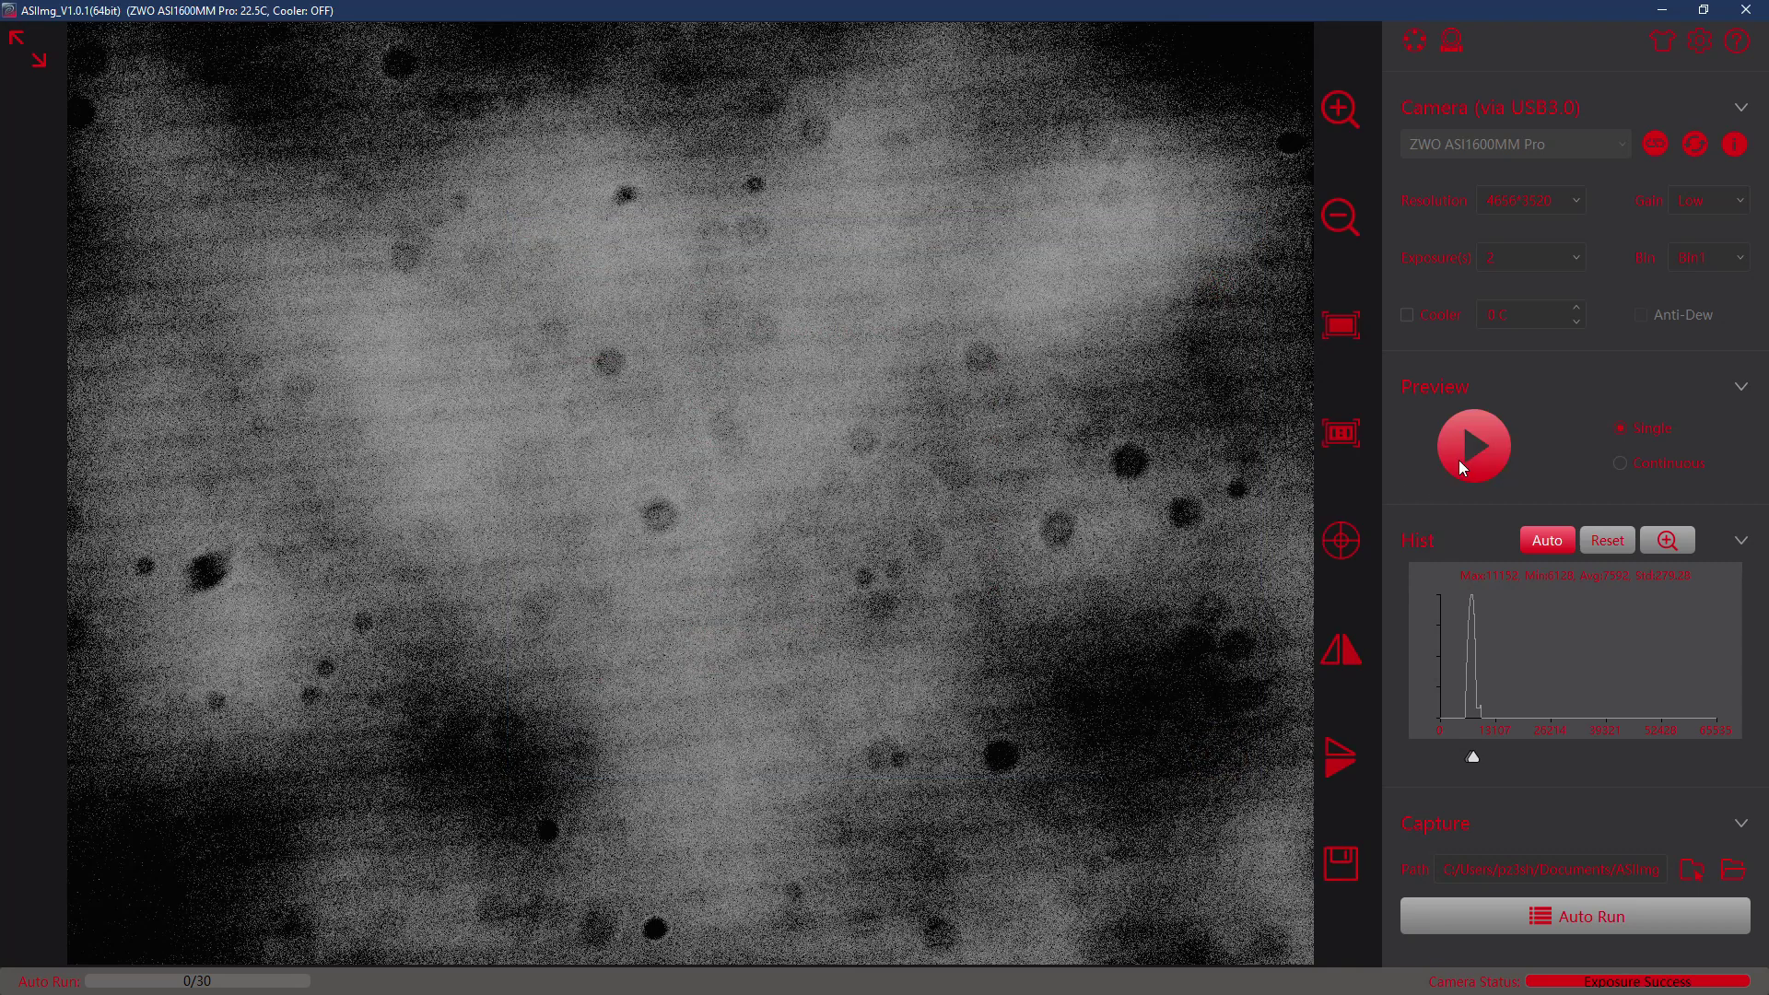
click(1466, 465)
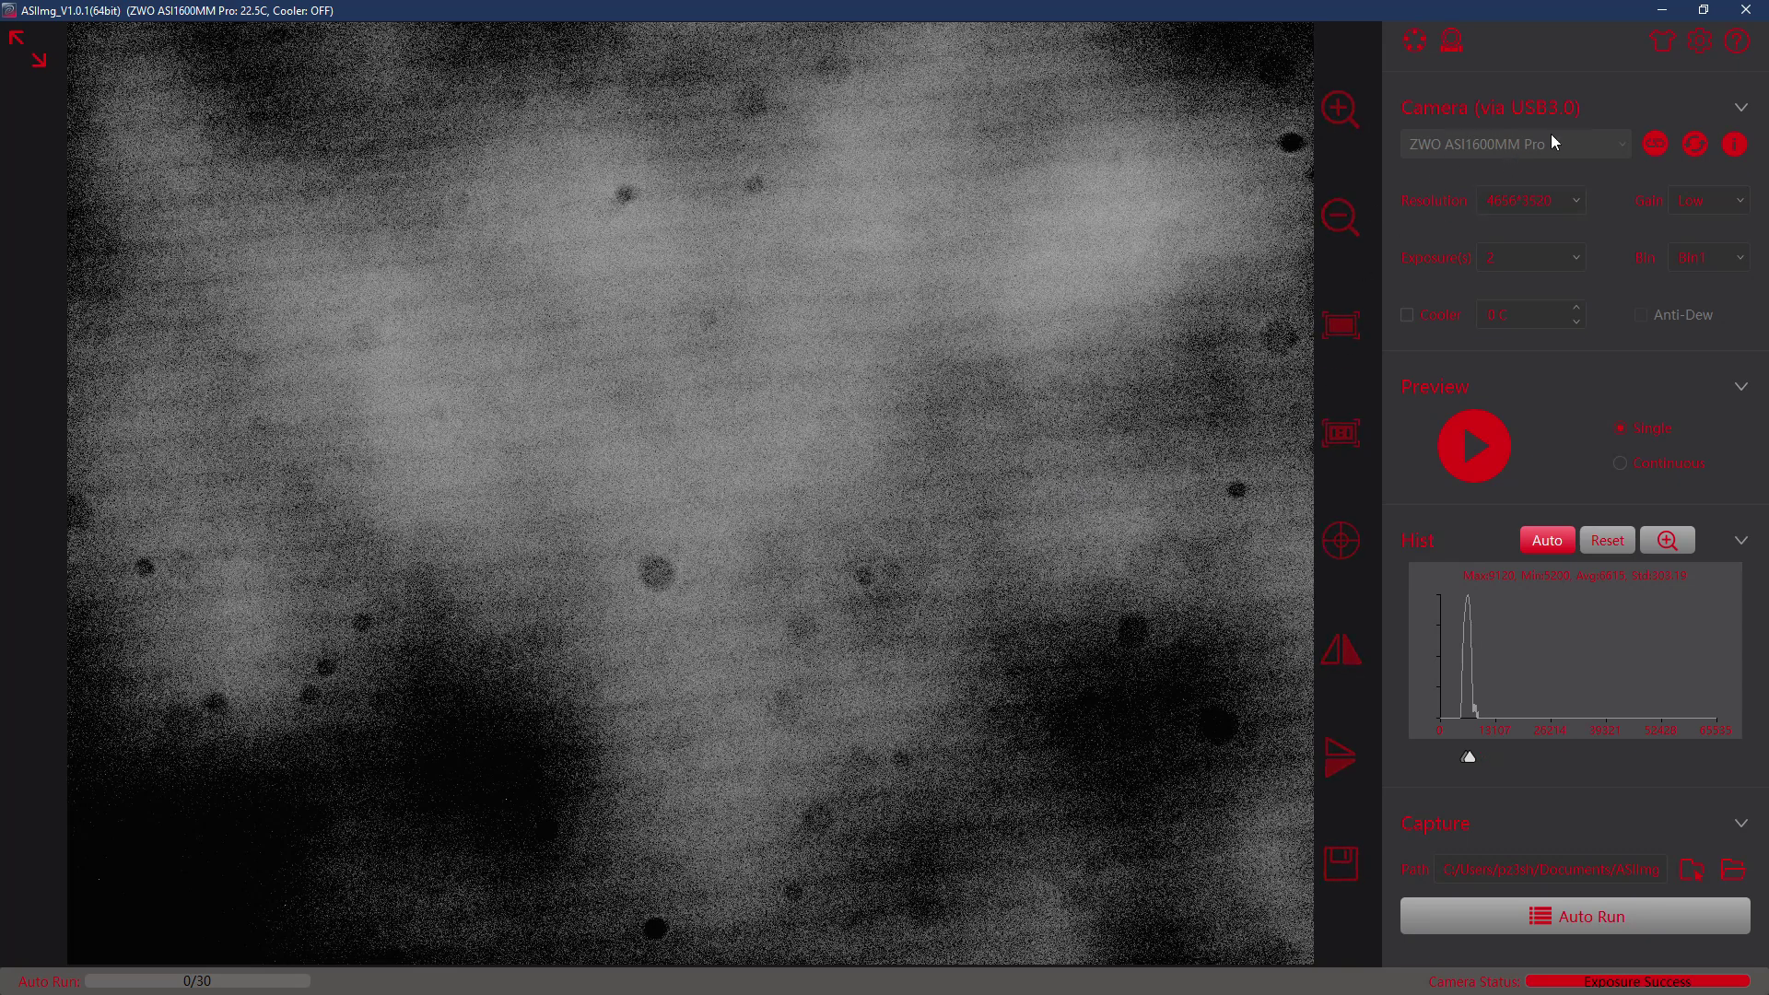
Switch the filter wheel to the B filter and accept the settings
click(1414, 41)
click(905, 672)
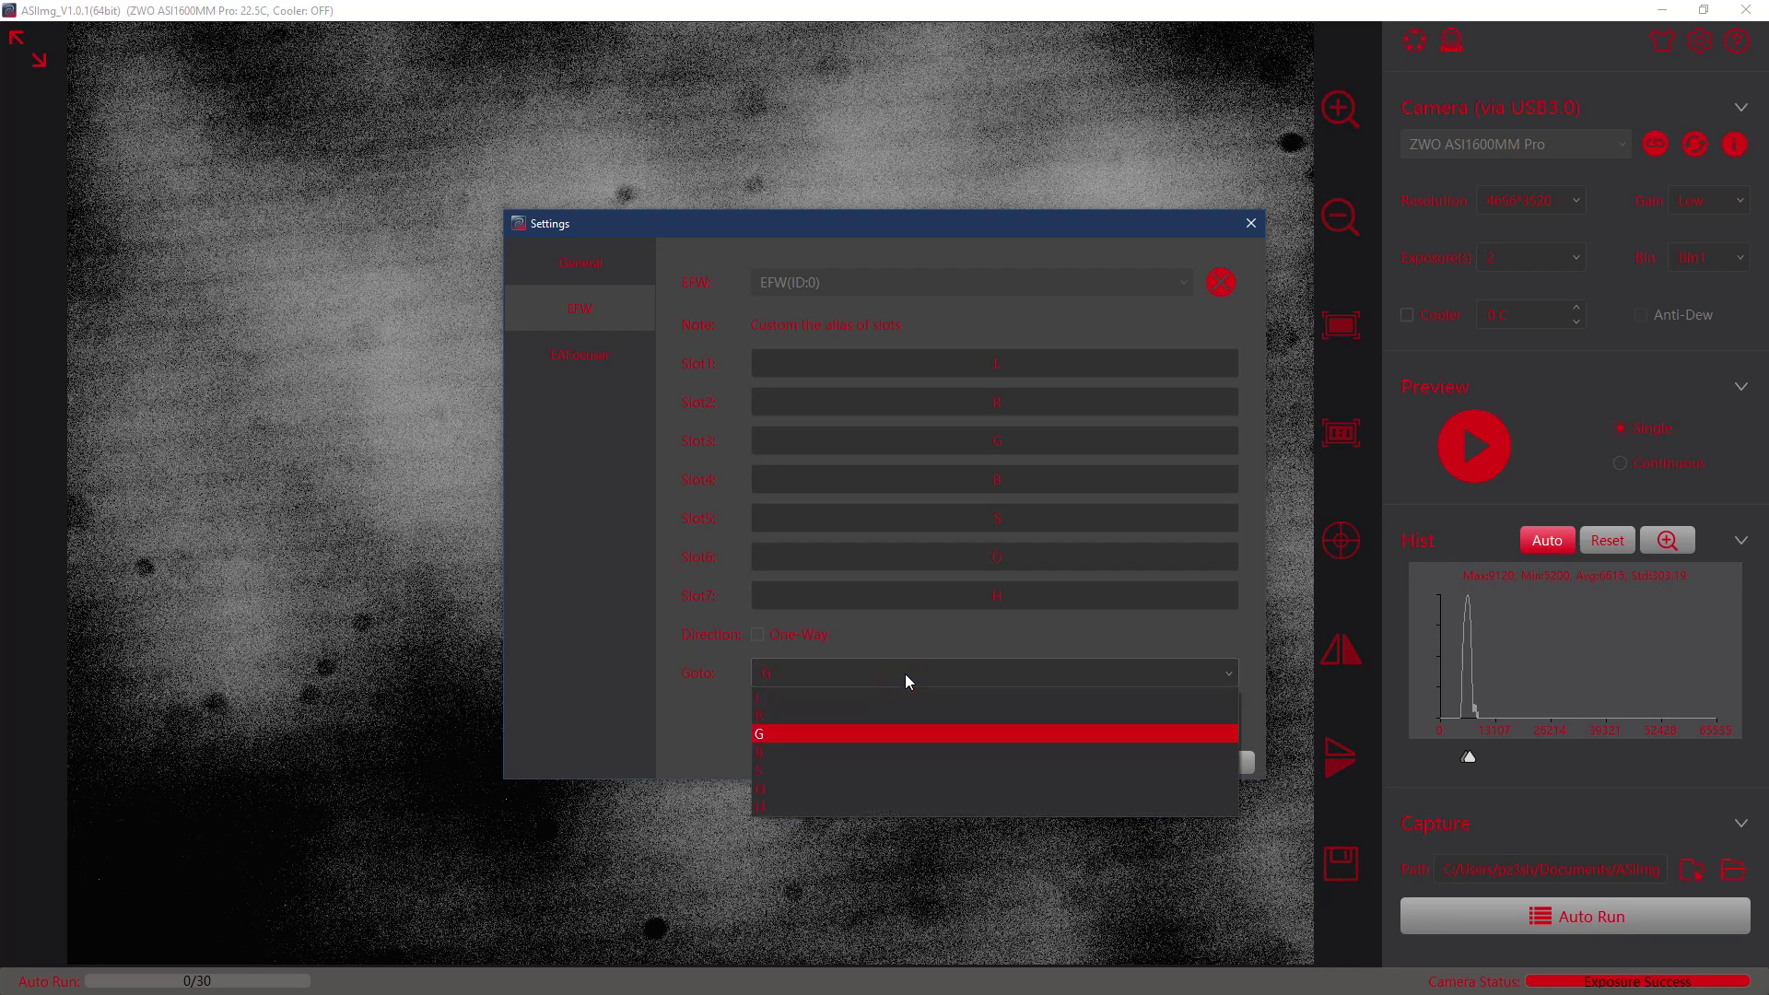
click(883, 752)
click(1218, 761)
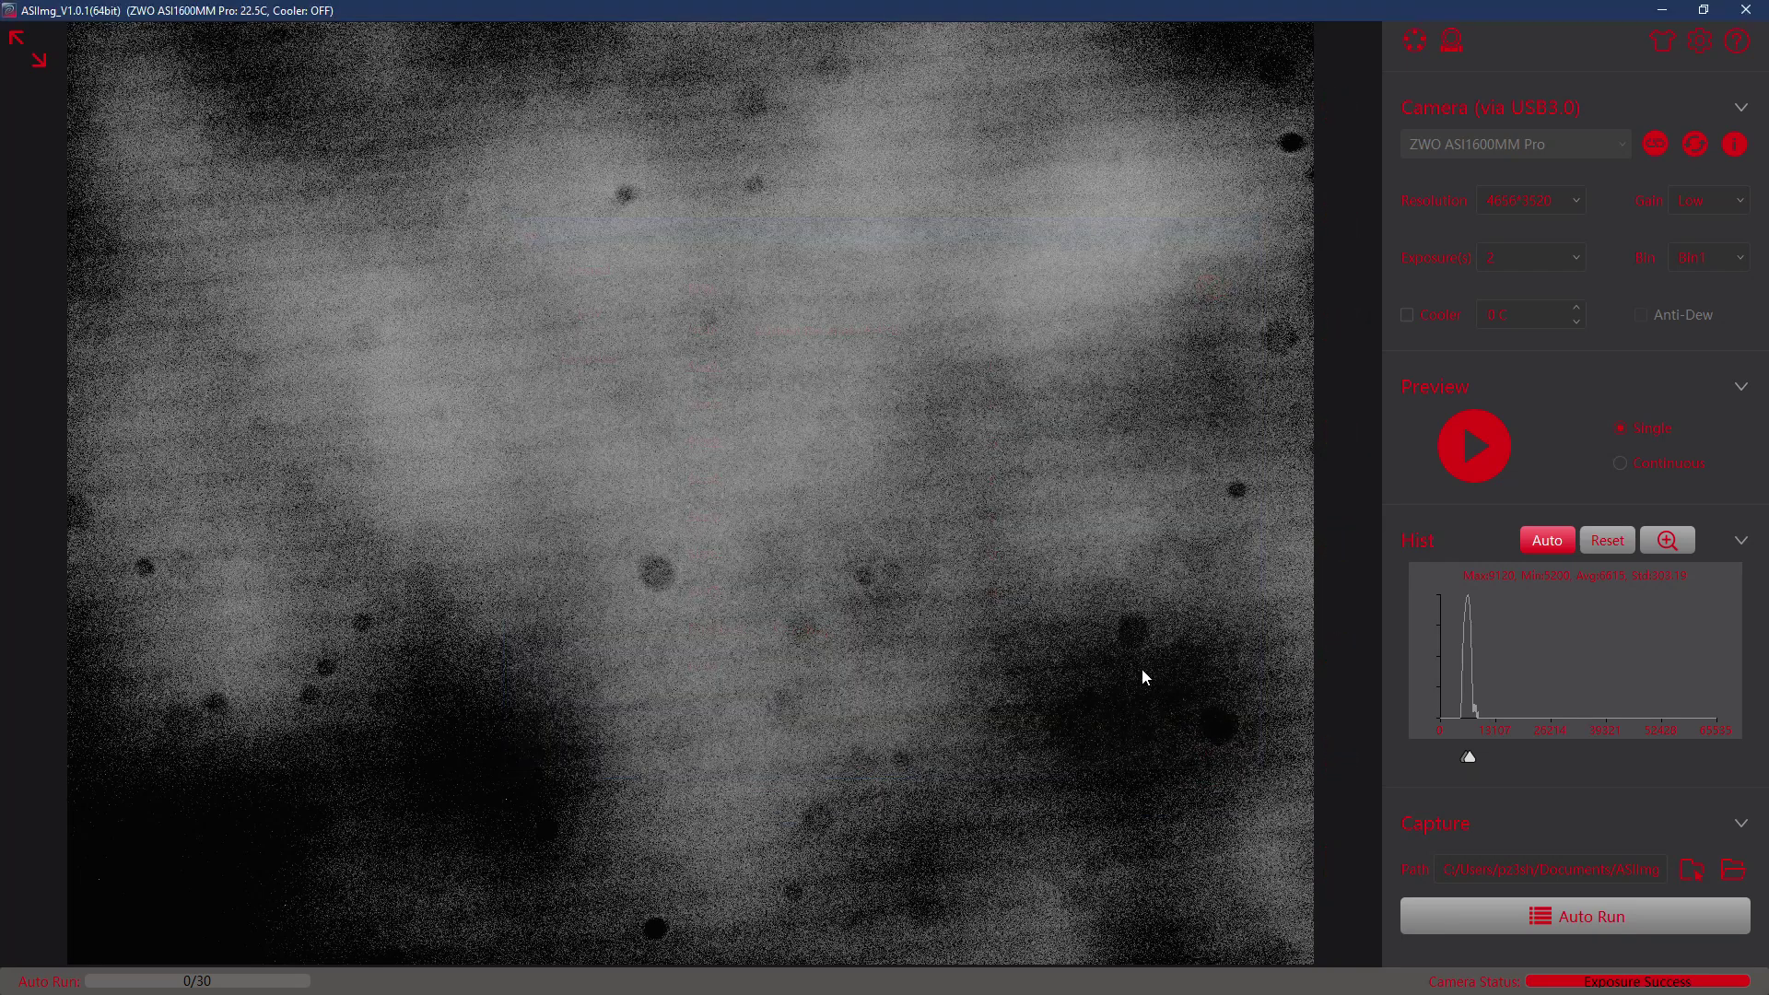
Take a single preview frame through the B filter
click(1460, 446)
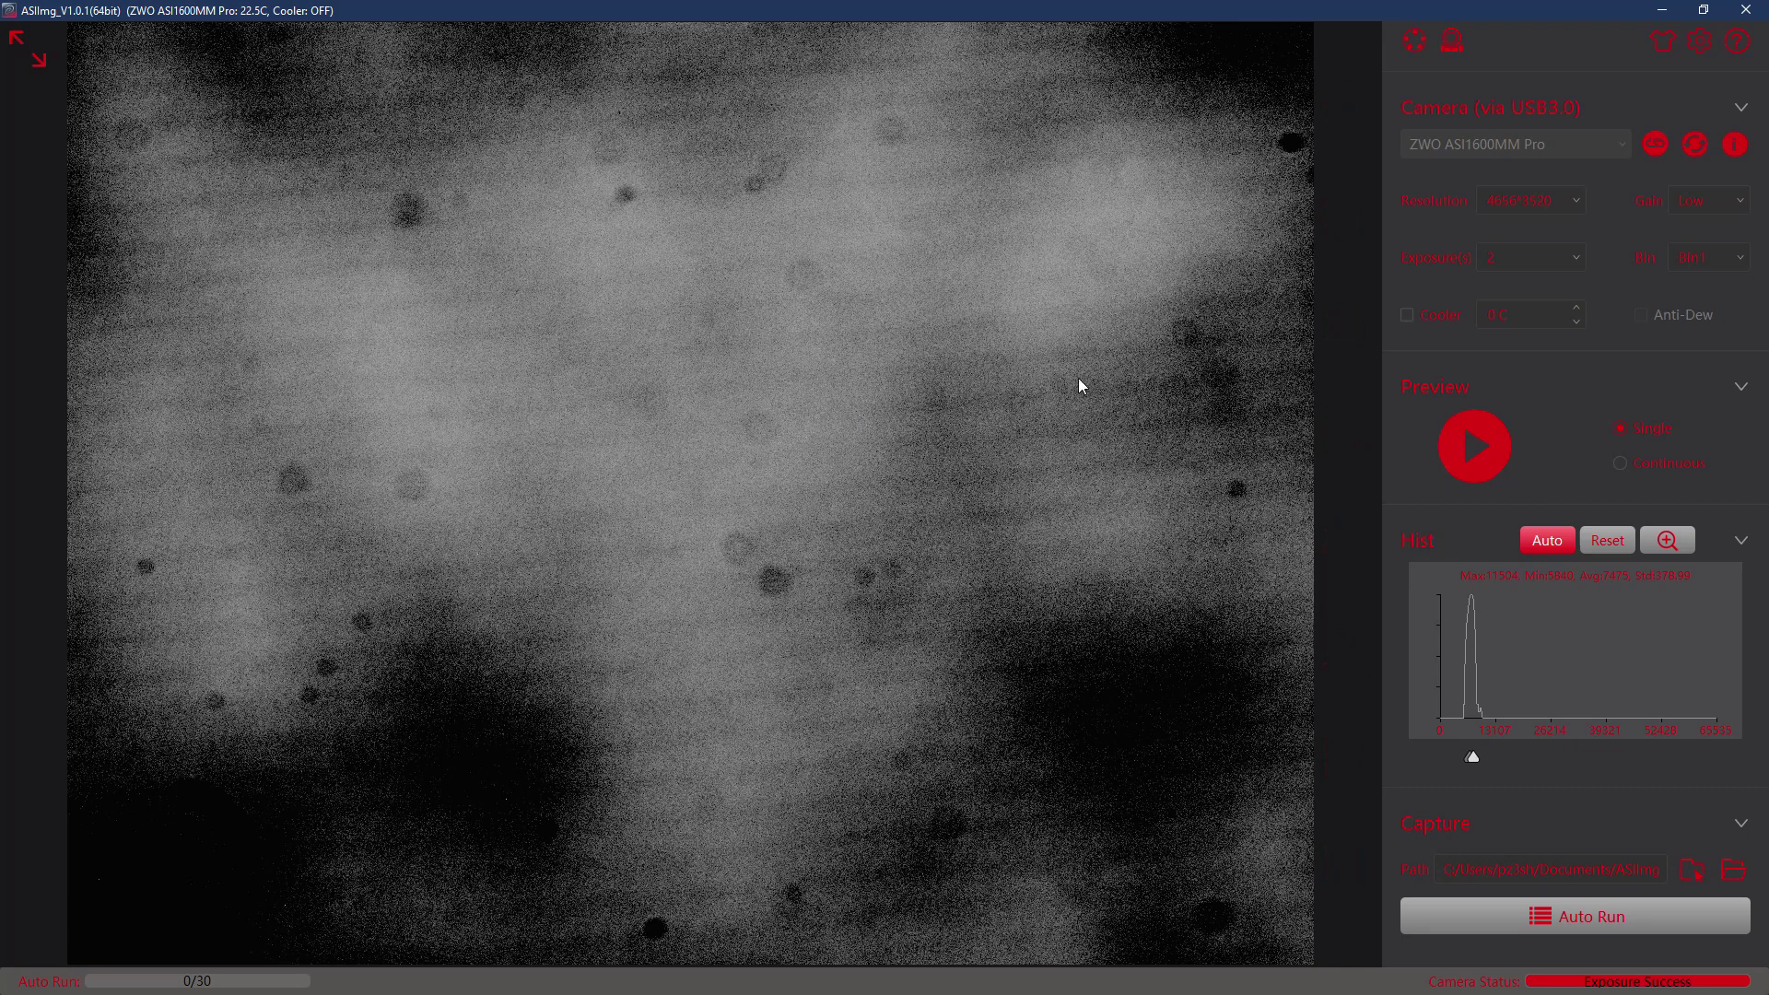
Open the Auto Run plan and add four more rows to the capture sequence
mouse_move(1375, 517)
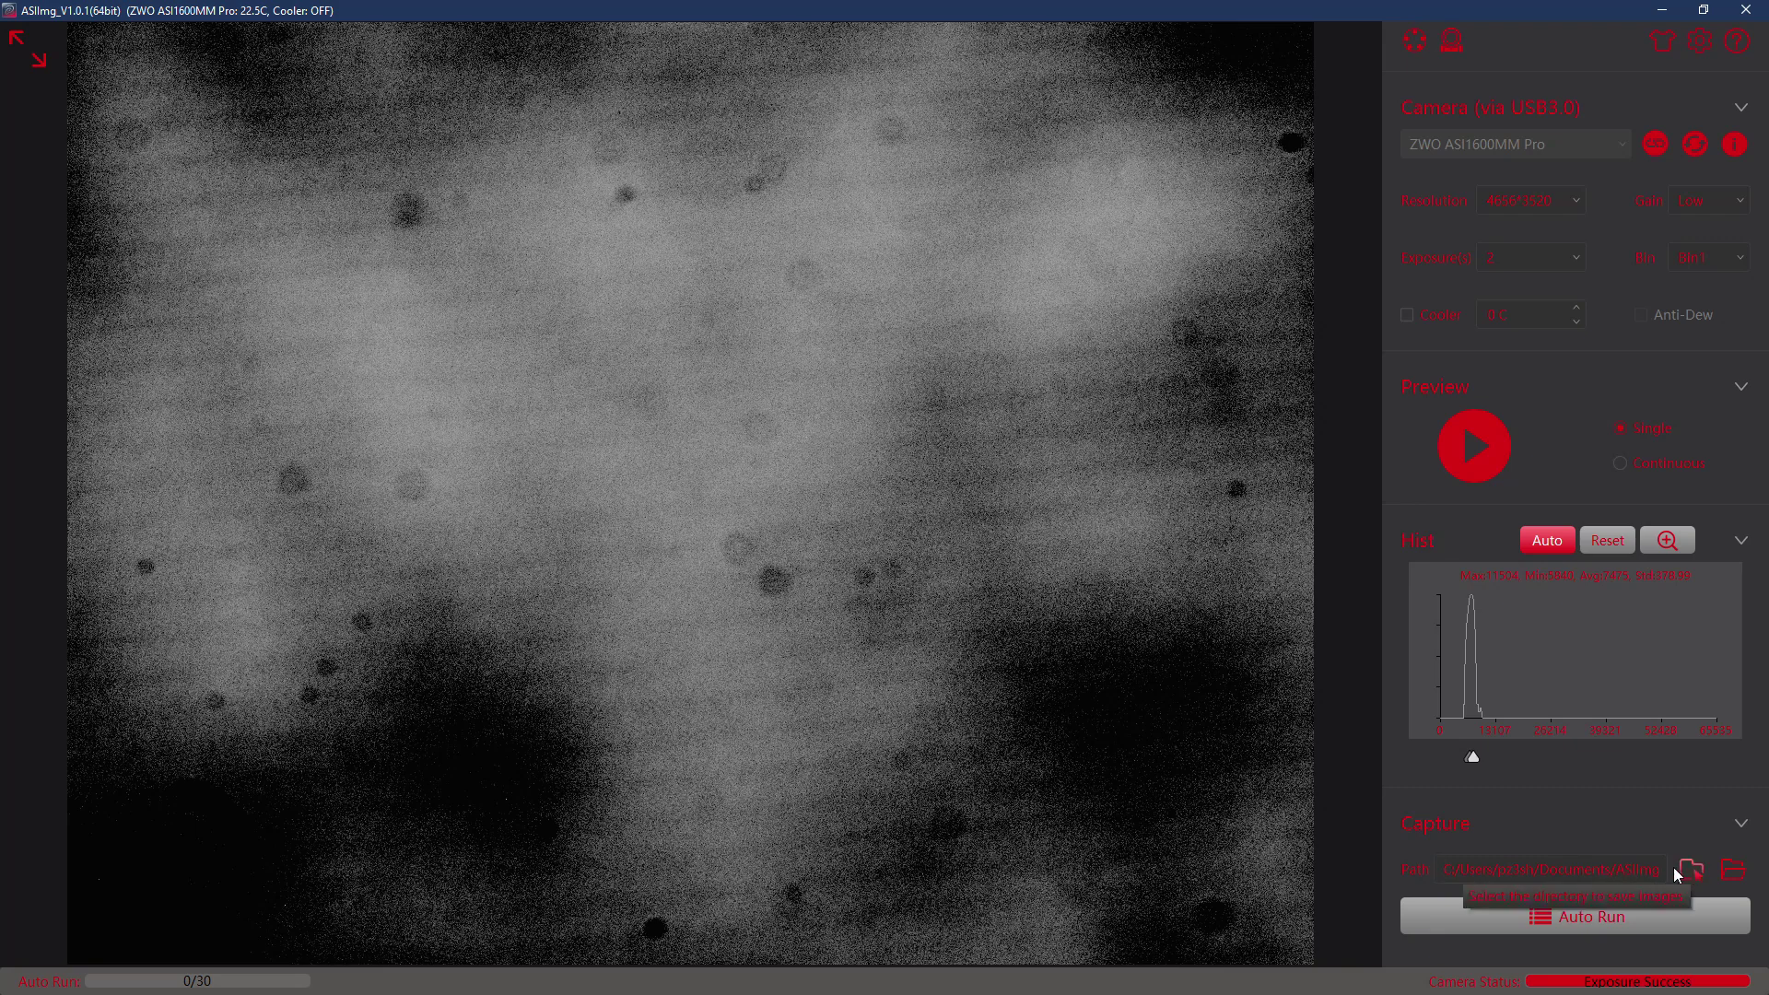
click(1596, 919)
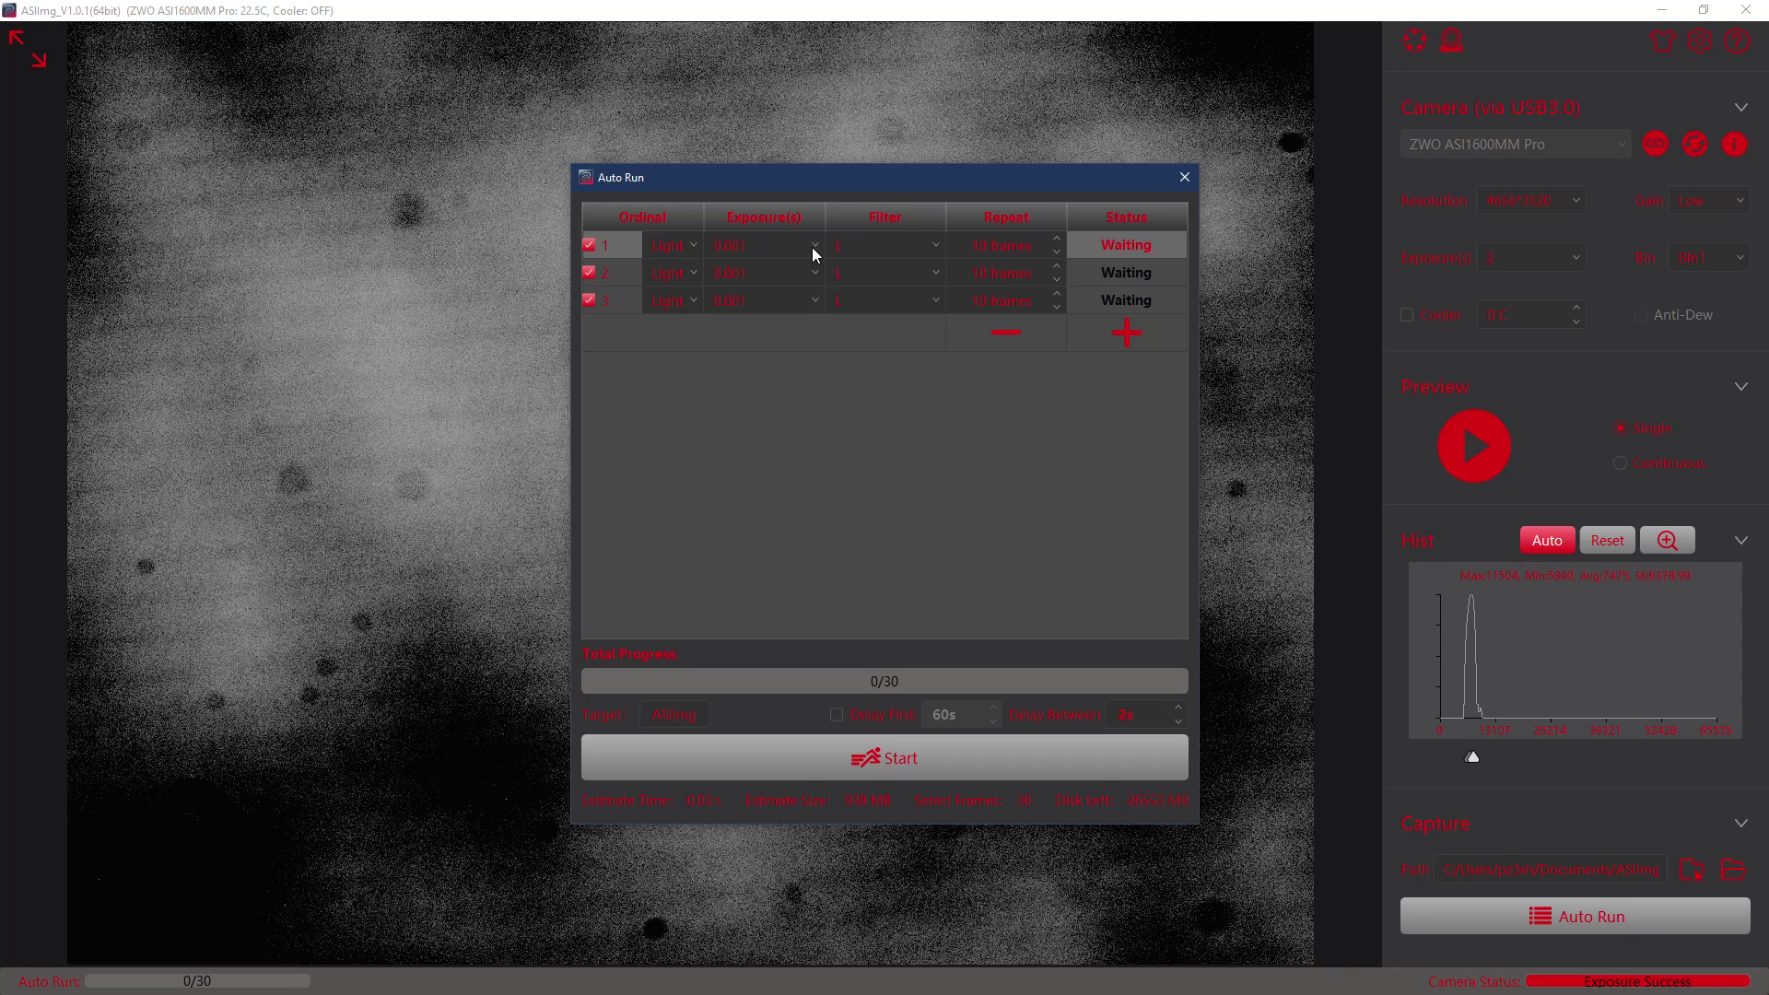
drag(958, 181, 892, 150)
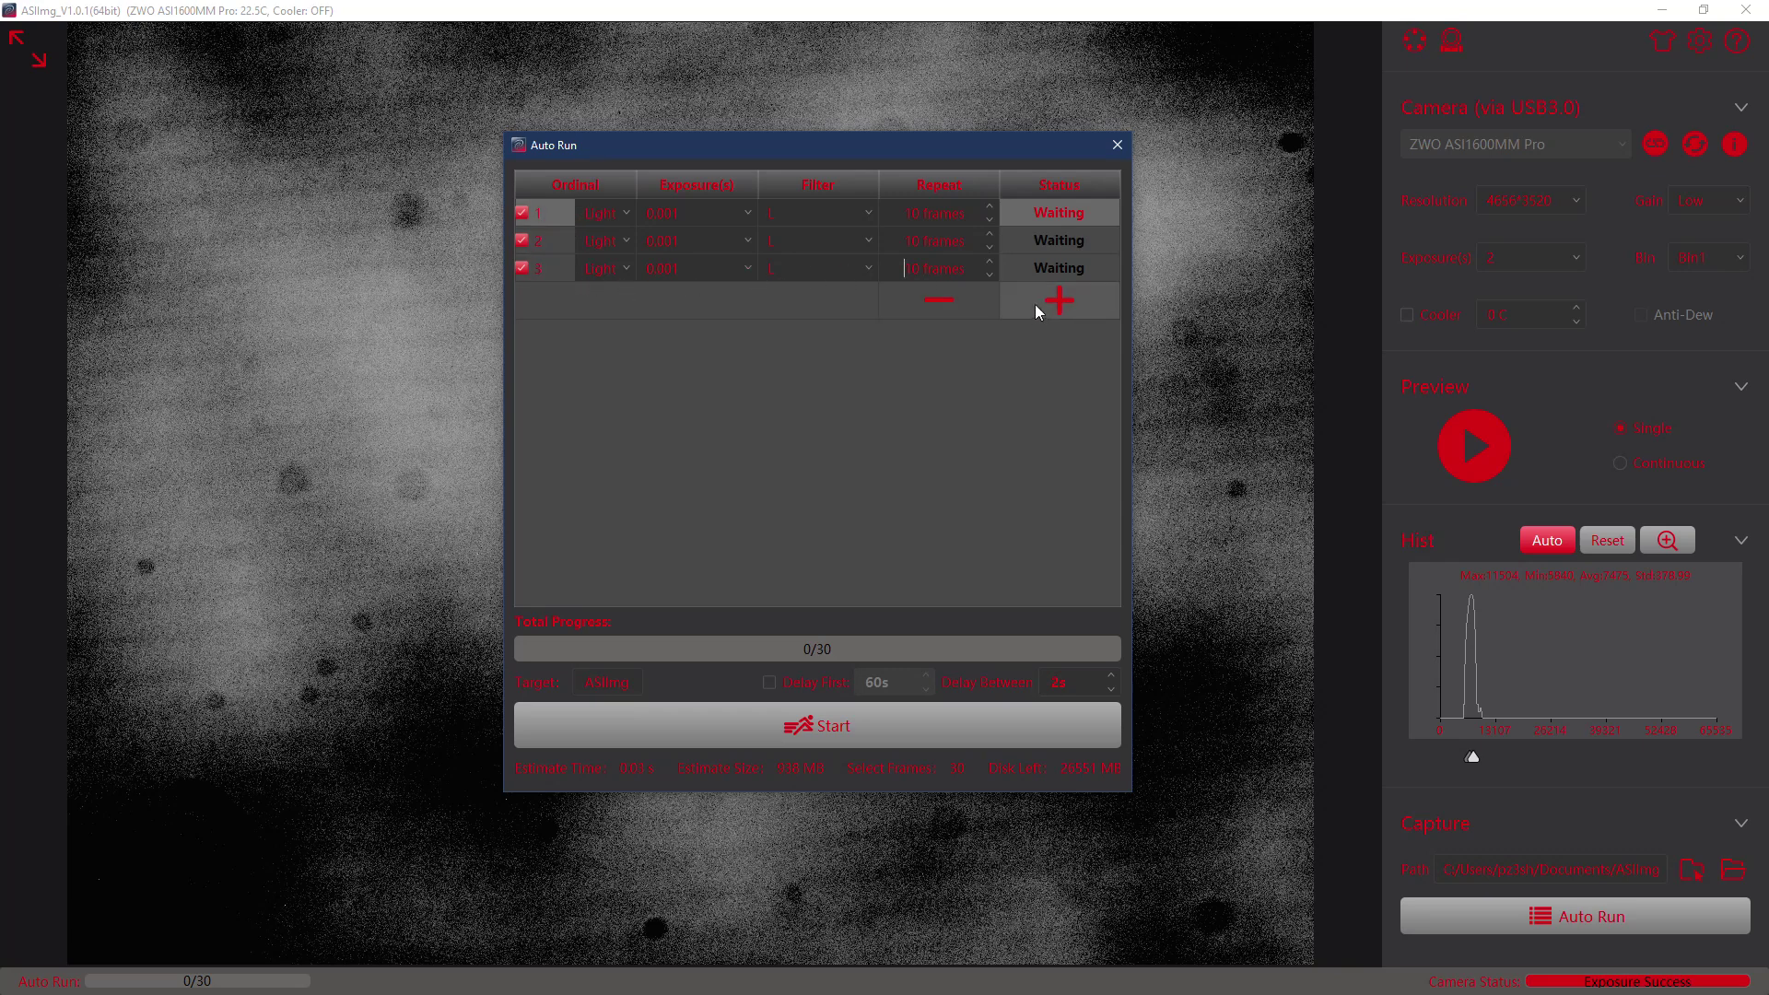
click(1059, 302)
click(1067, 328)
click(1061, 355)
click(1053, 386)
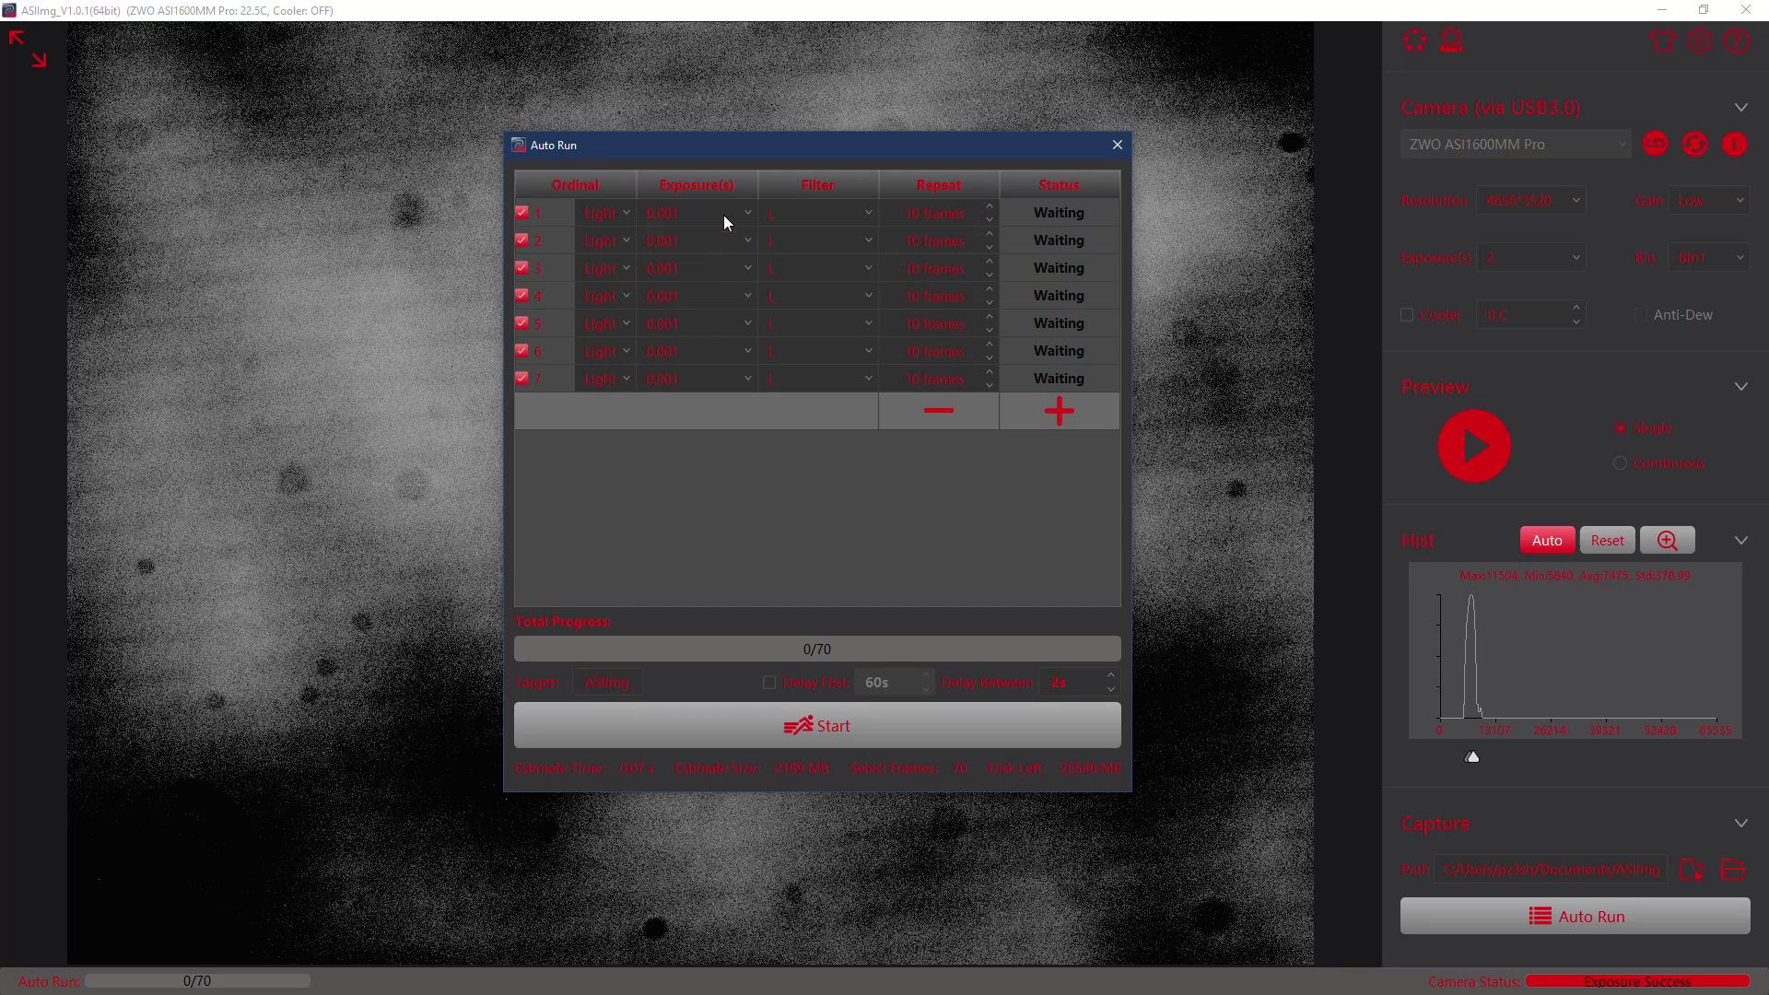
Set the exposure of all seven Auto Run rows to 2 seconds
click(693, 212)
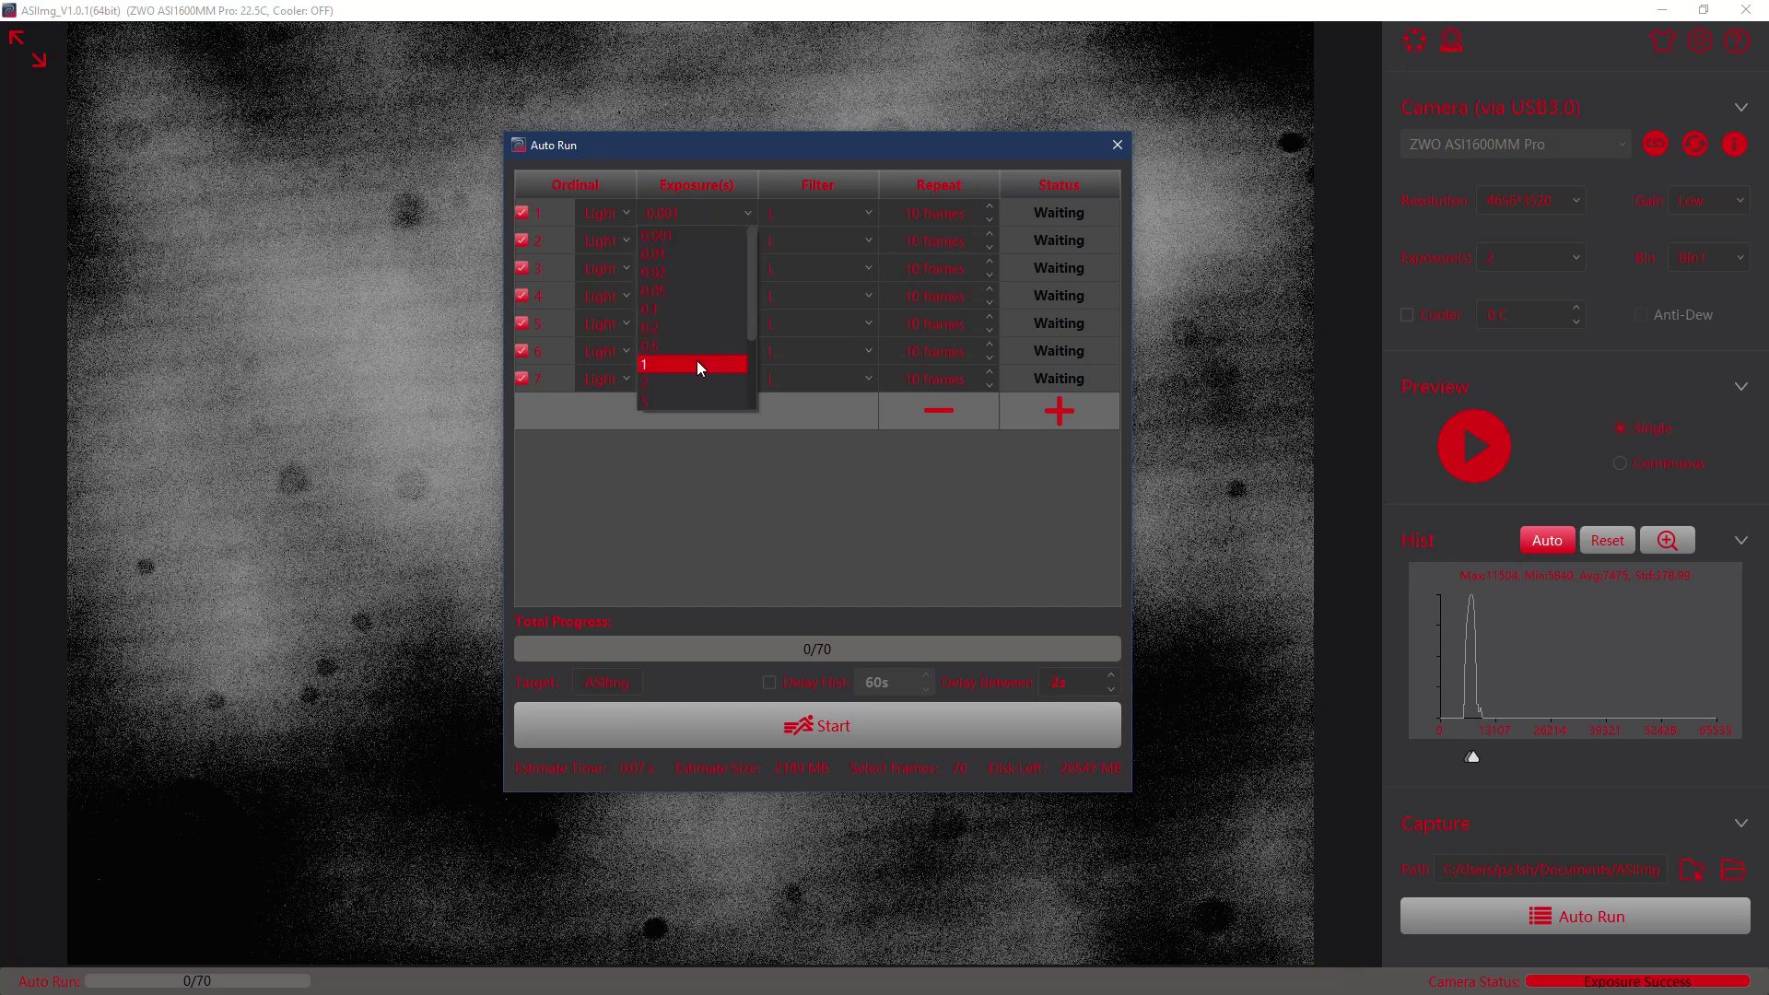
click(685, 384)
click(676, 241)
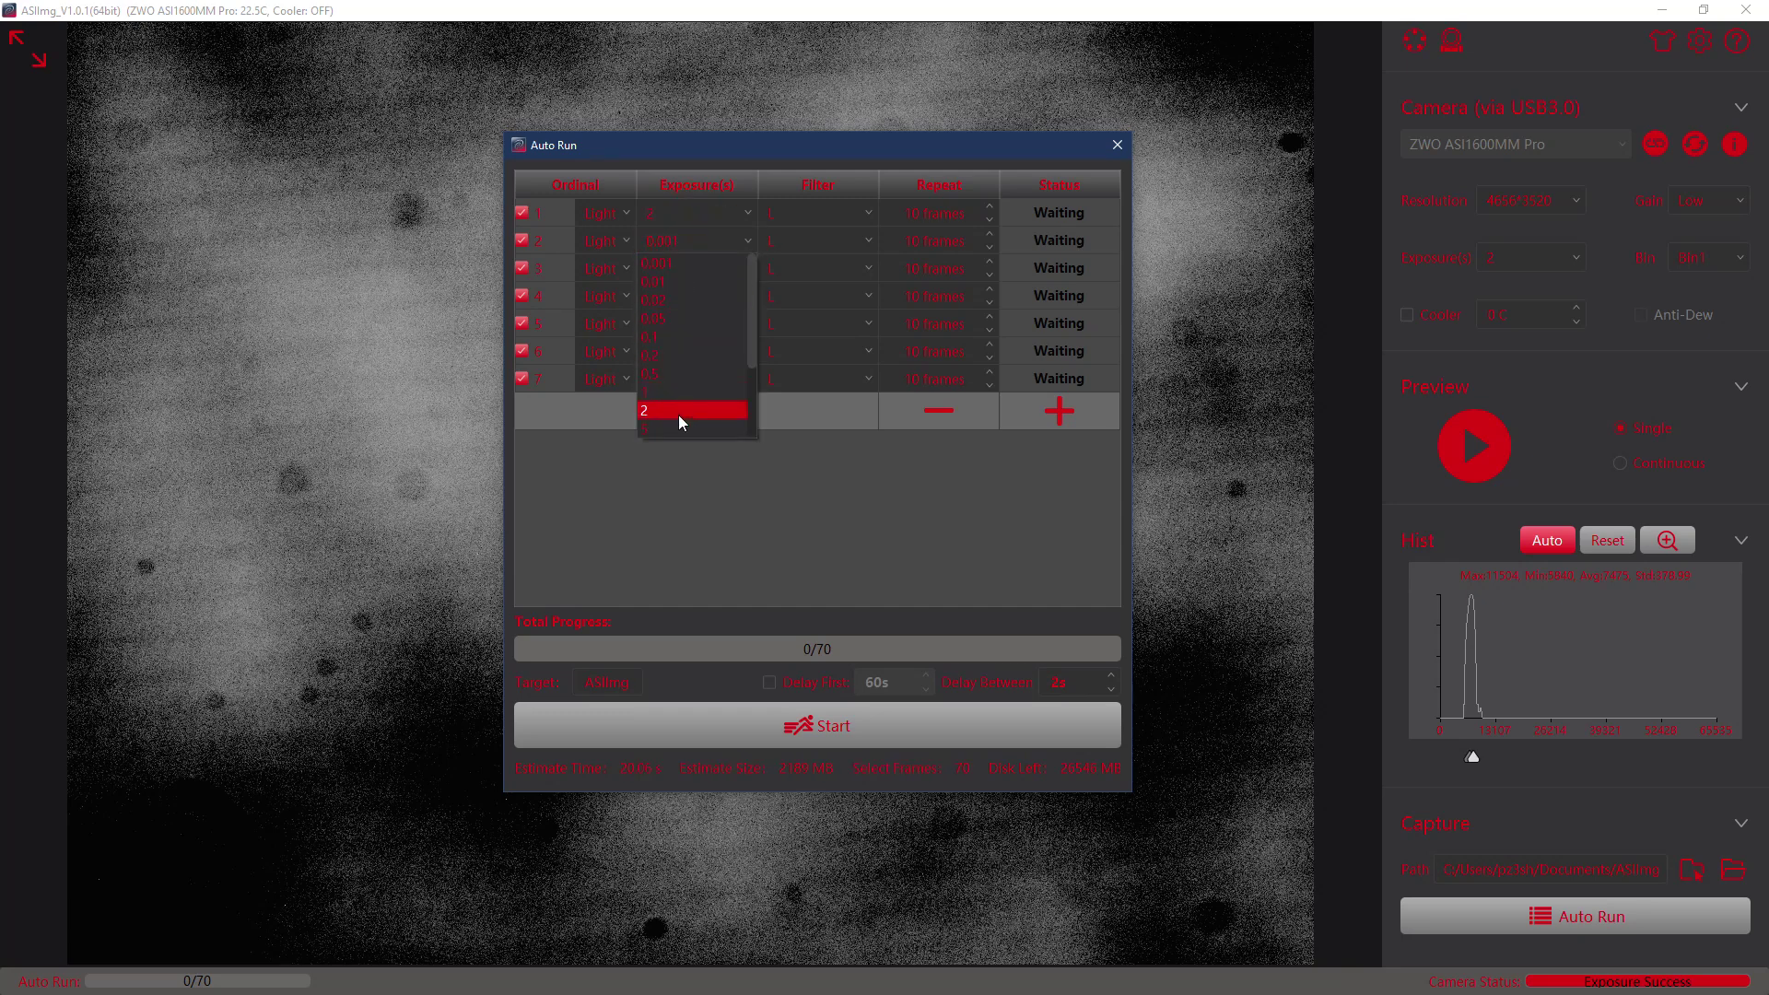
click(678, 414)
click(681, 268)
click(686, 439)
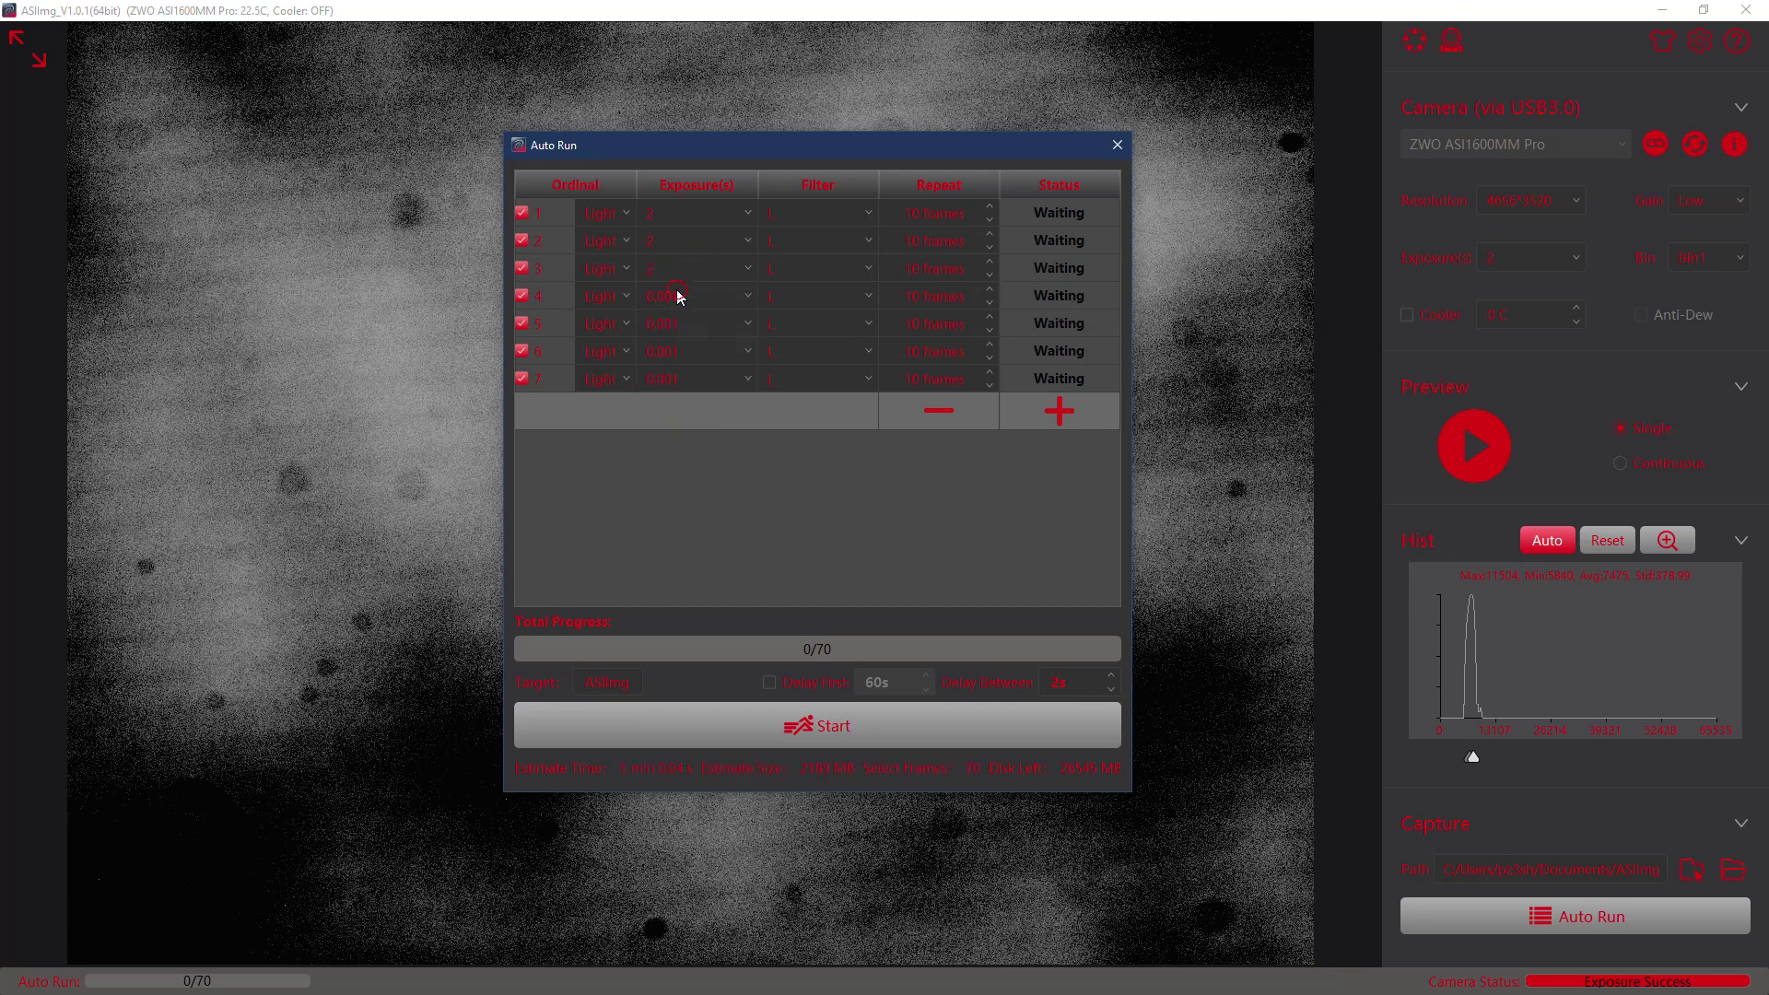
click(675, 295)
click(680, 470)
click(671, 325)
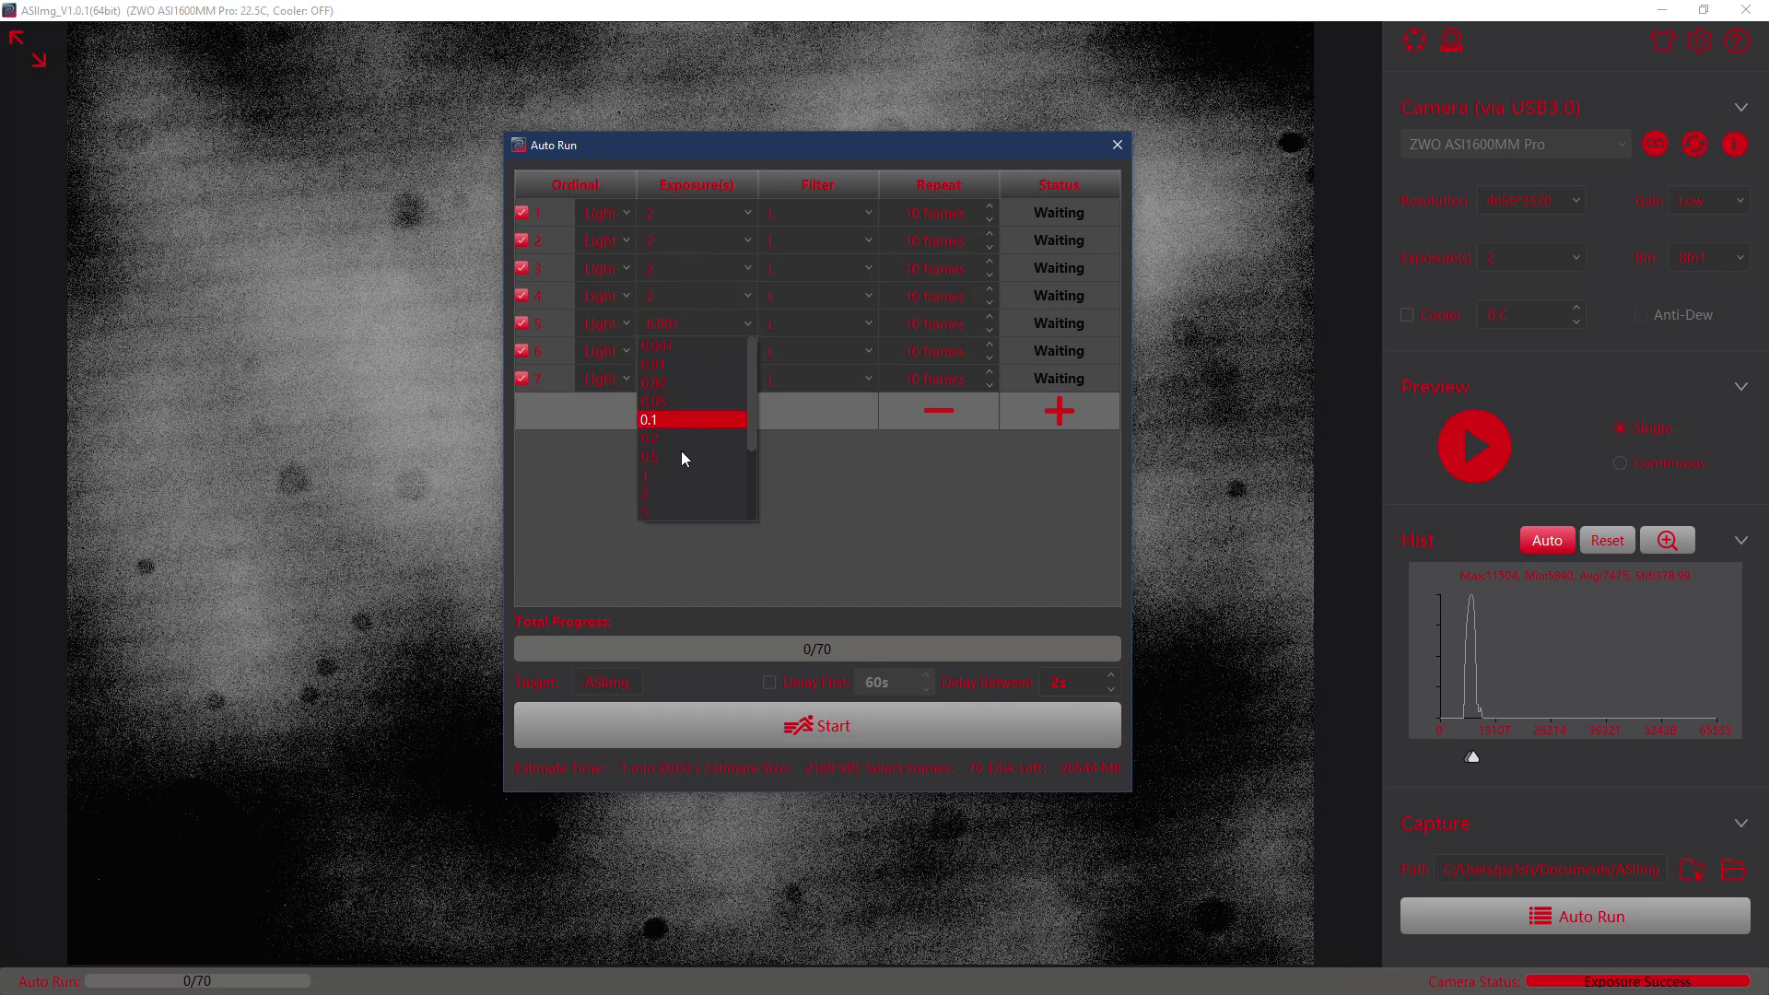
click(675, 495)
click(665, 352)
click(671, 517)
click(668, 381)
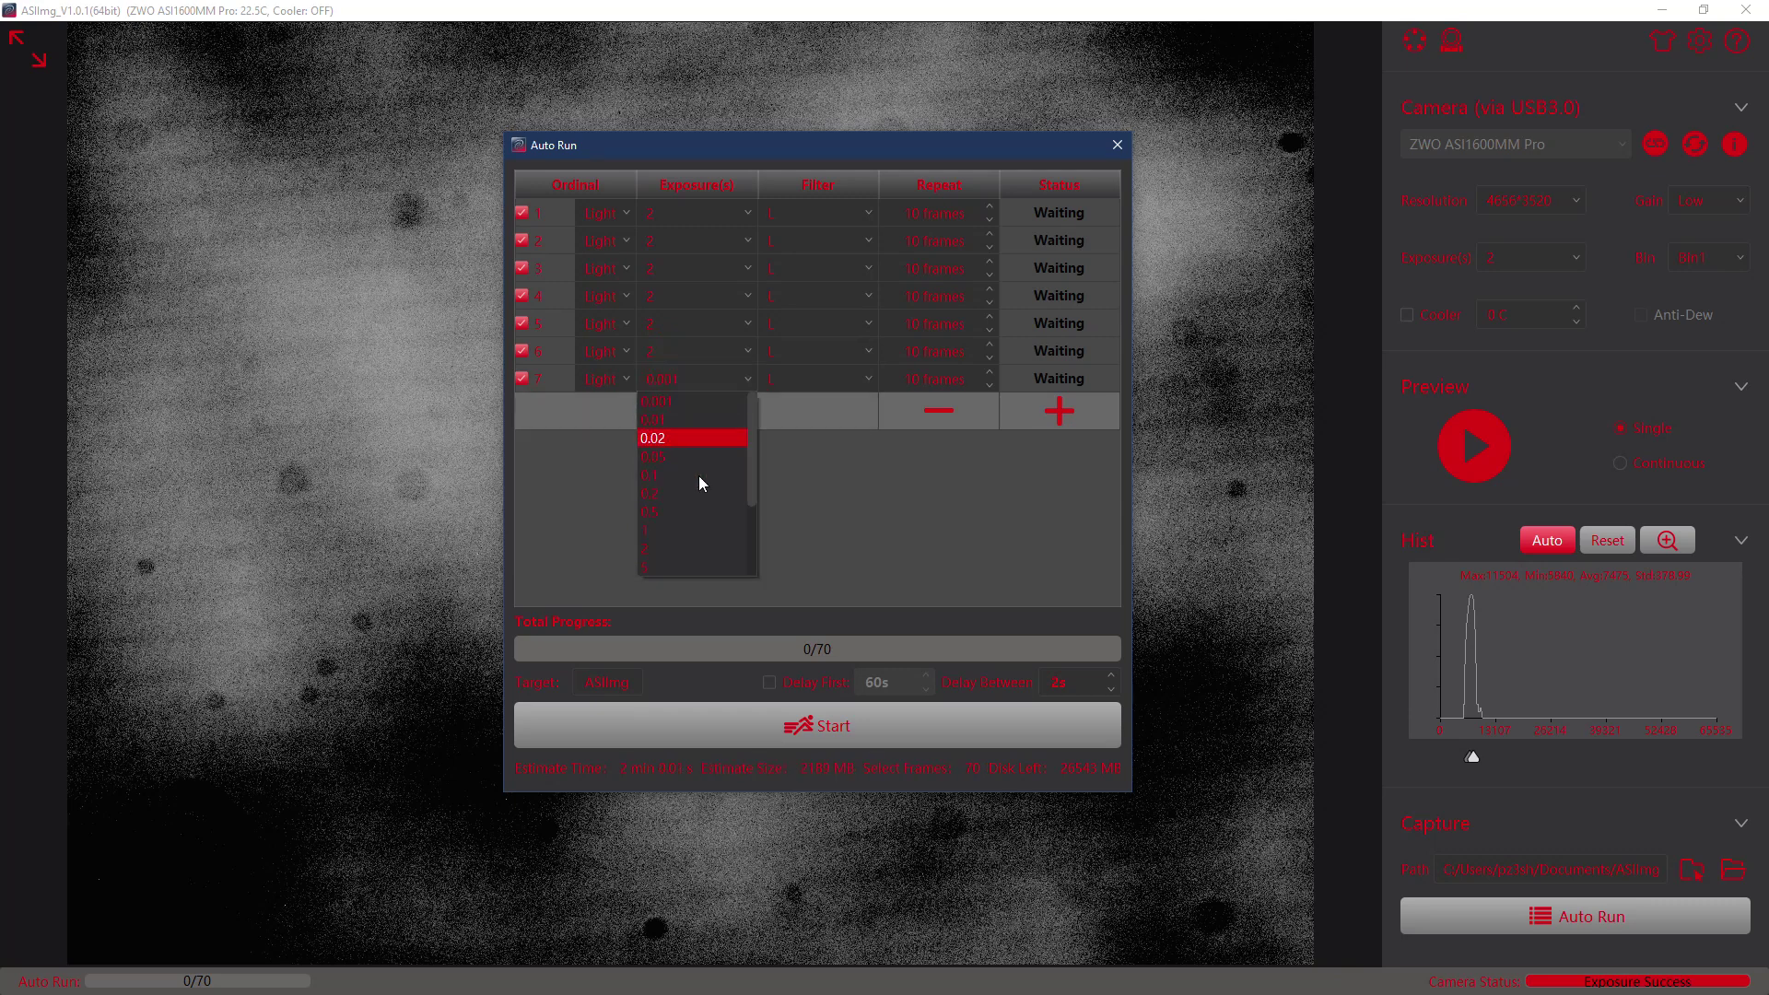
click(683, 549)
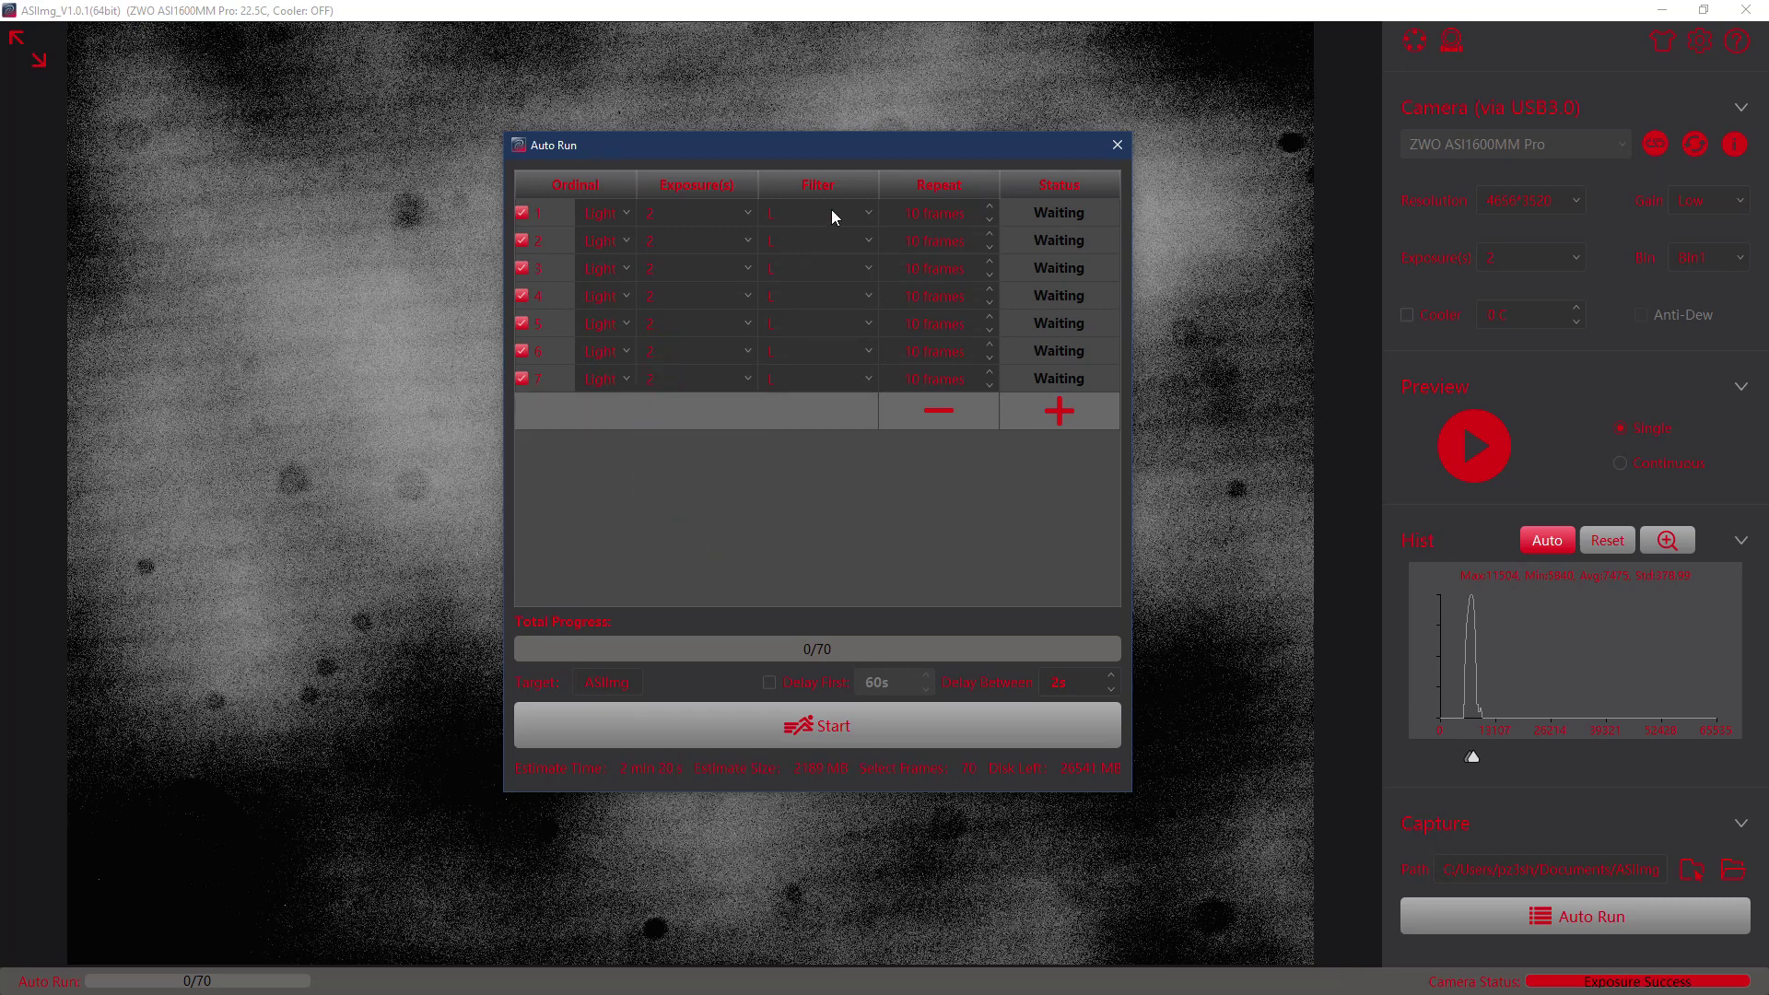
Assign the filters R, G, B, S, O and H to Auto Run rows 2 through 7, in that order
click(789, 238)
click(784, 289)
click(799, 267)
click(800, 327)
click(793, 302)
click(783, 378)
click(799, 331)
click(792, 422)
click(783, 360)
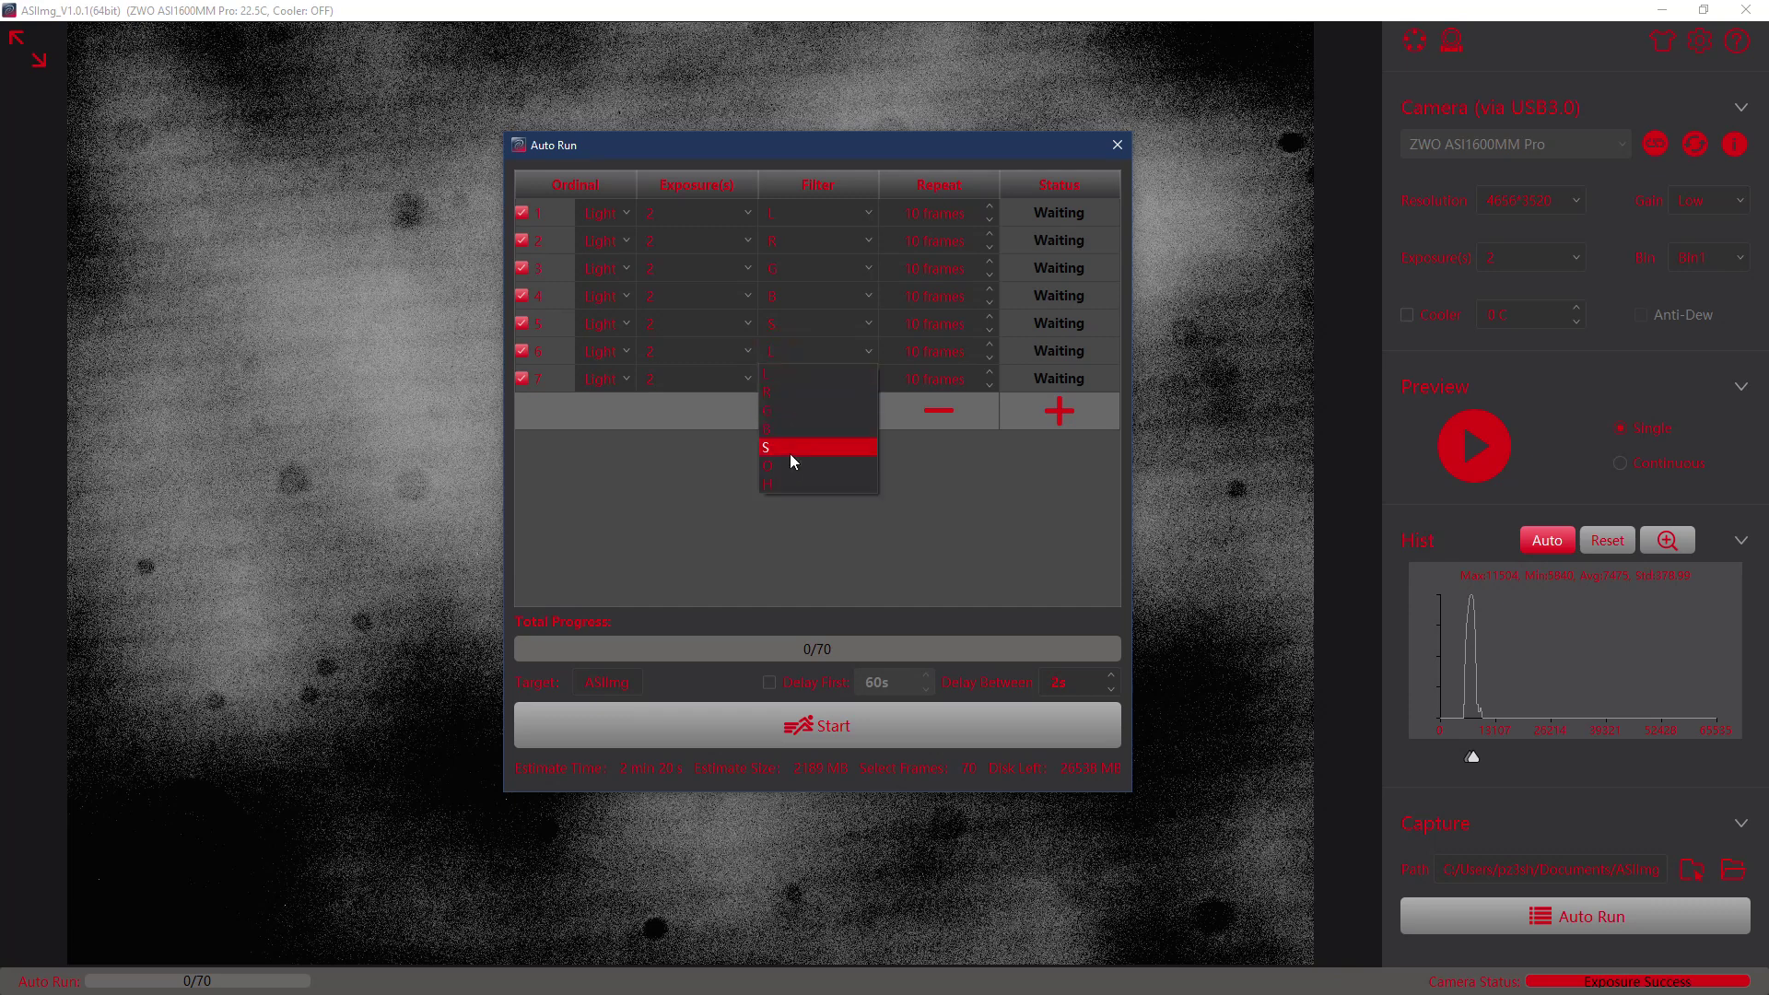
click(789, 463)
click(779, 379)
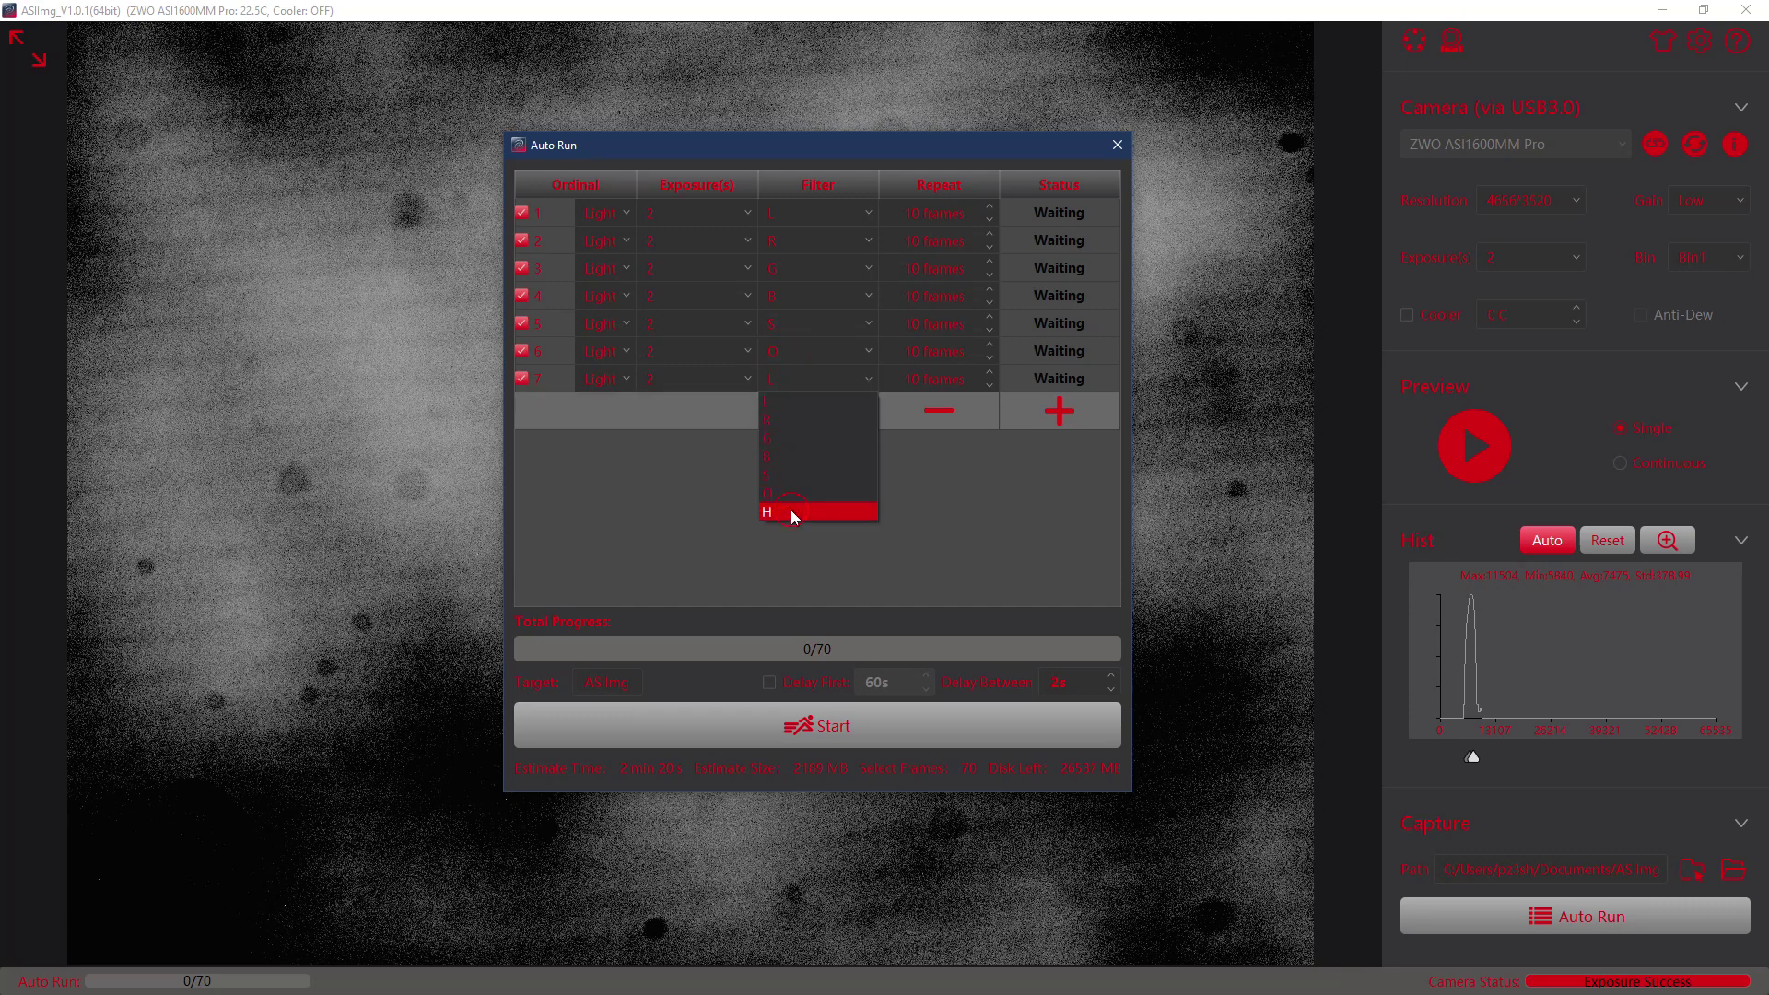
click(790, 510)
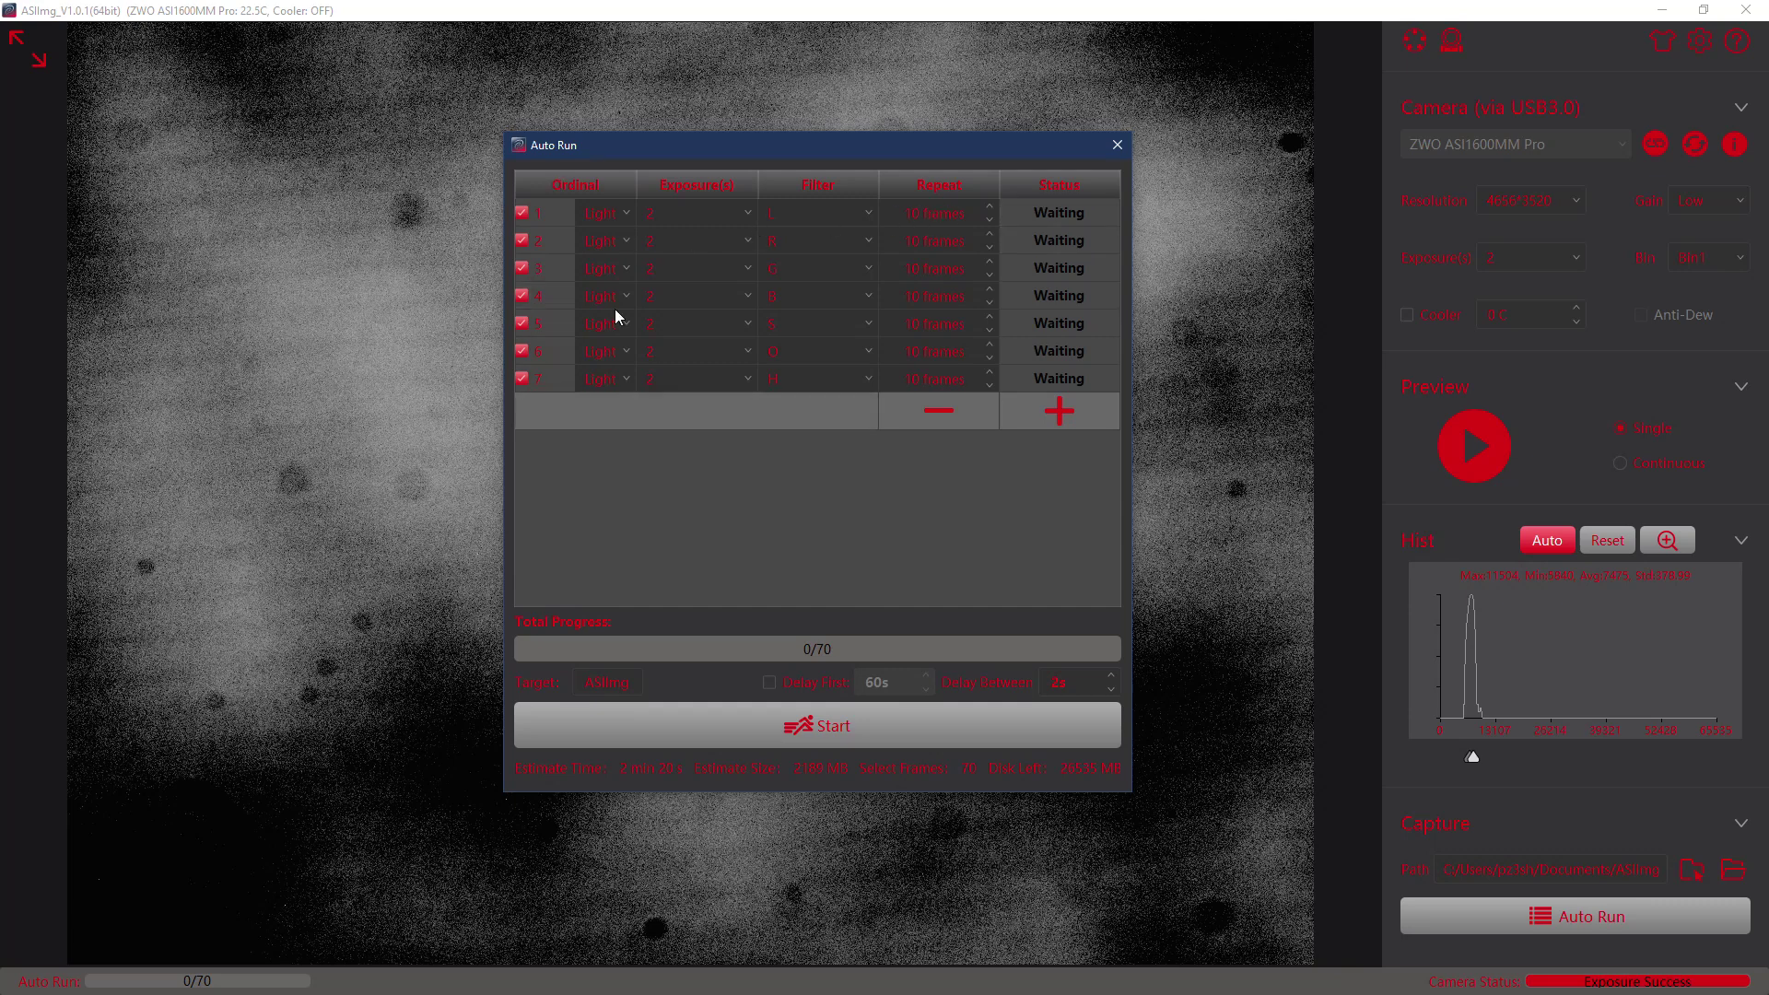
Set the repeat count of all seven Auto Run rows to 1 frame
click(989, 212)
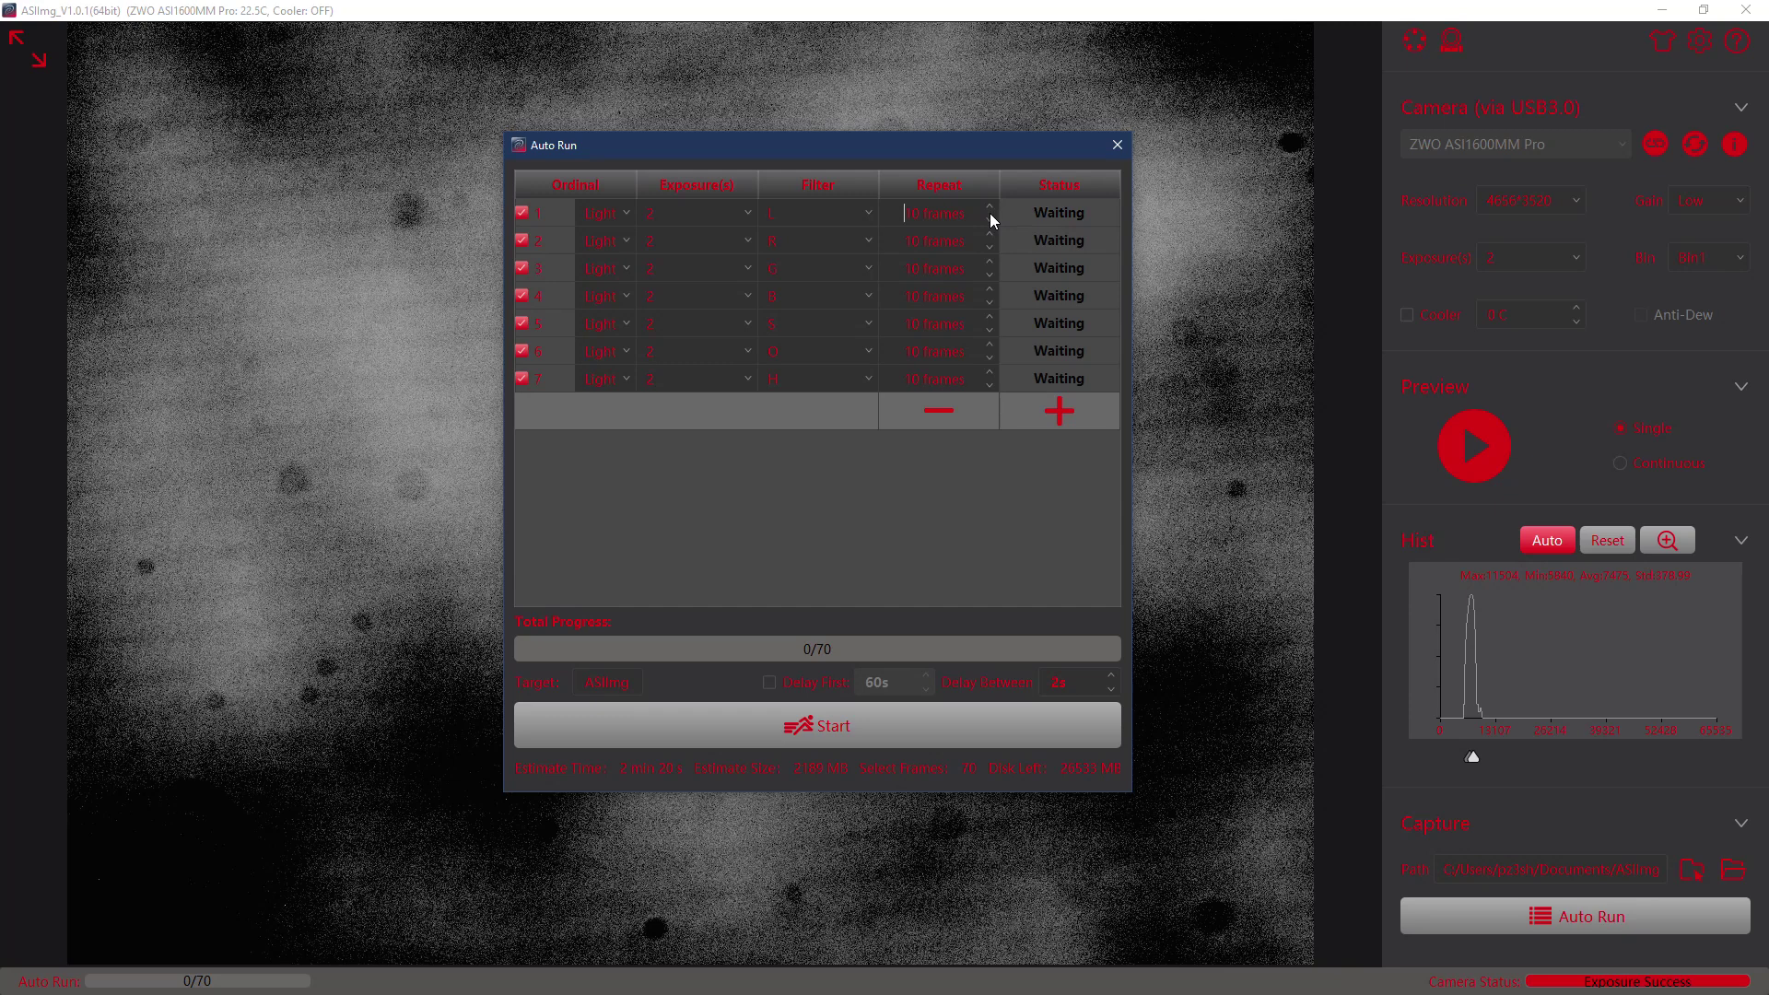
click(921, 214)
key(BackSpace)
click(938, 243)
key(BackSpace)
click(920, 266)
key(BackSpace)
click(927, 297)
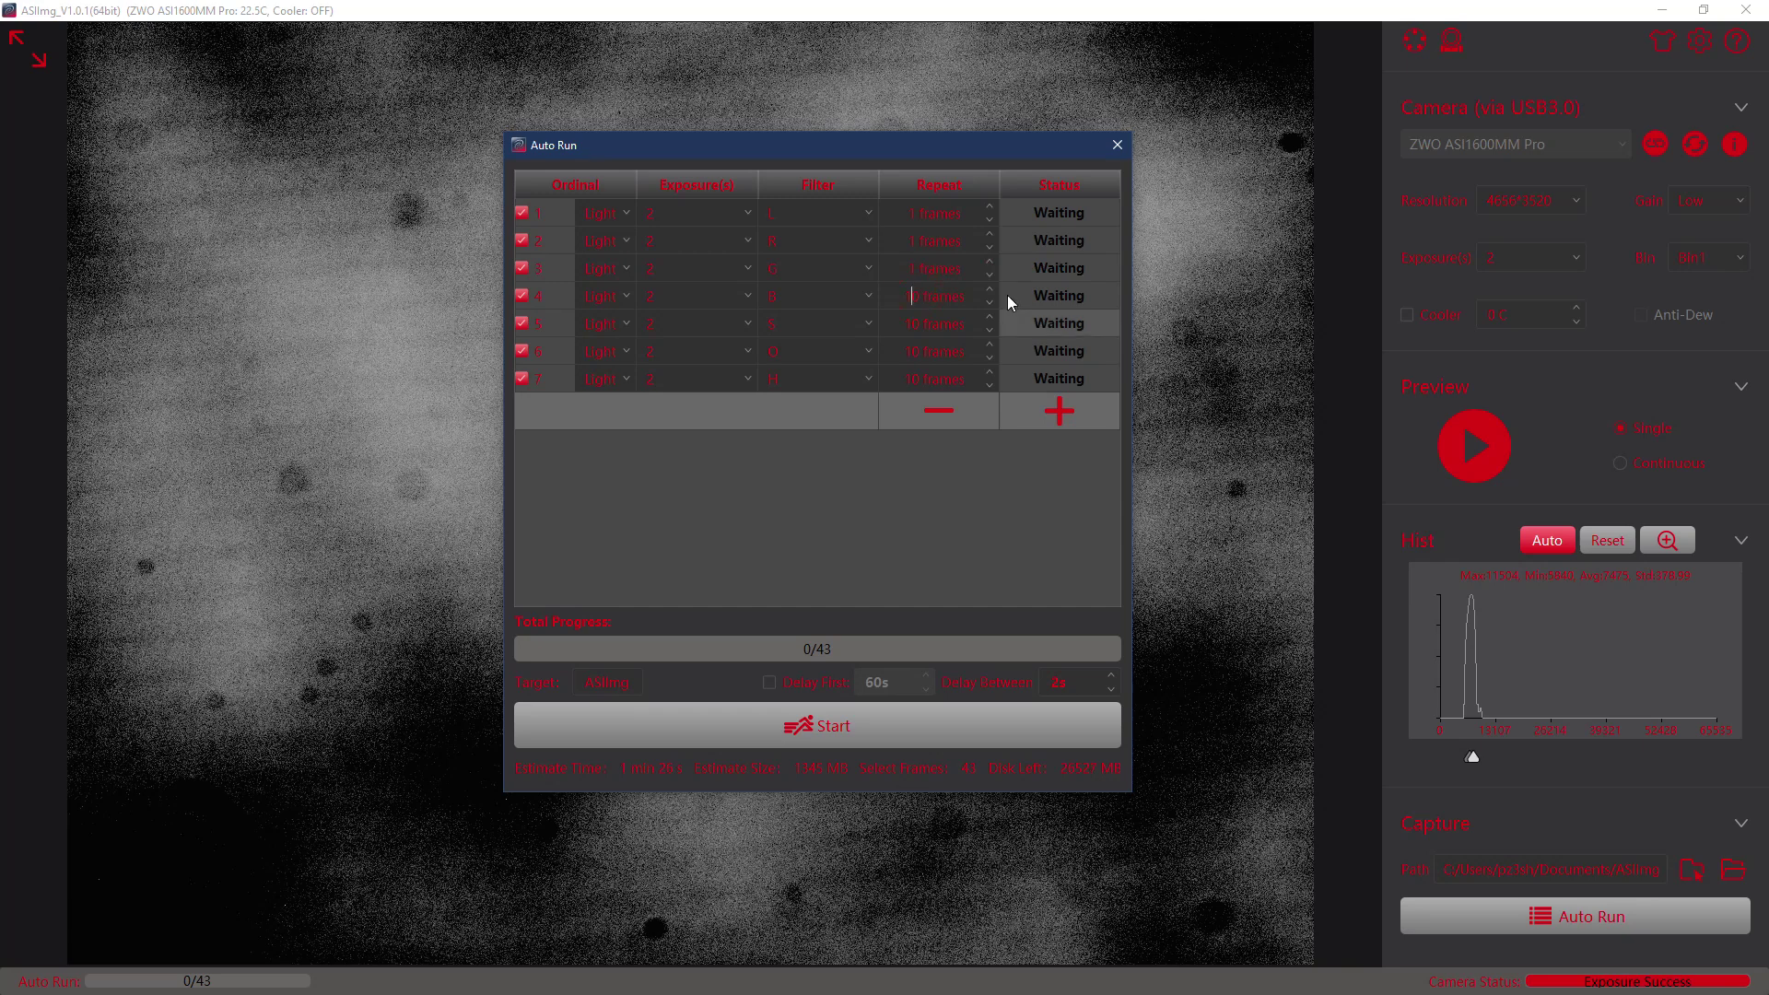
key(BackSpace)
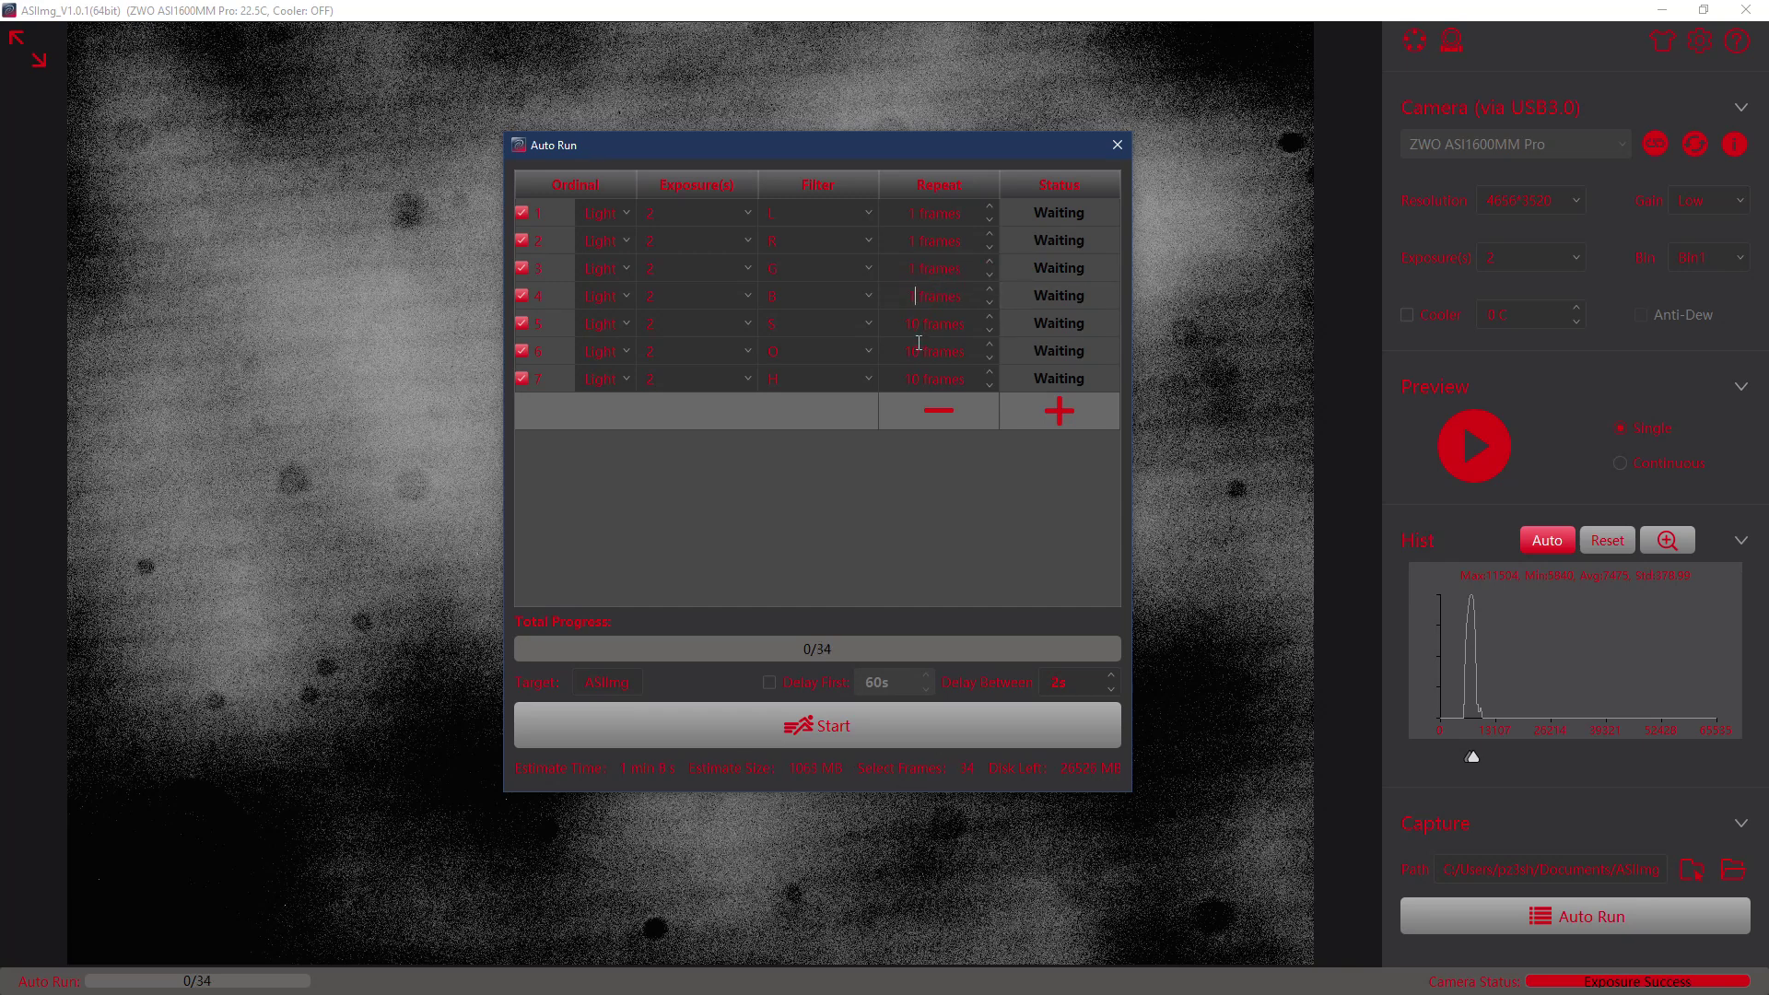
key(BackSpace)
click(921, 351)
click(918, 380)
key(BackSpace)
click(841, 513)
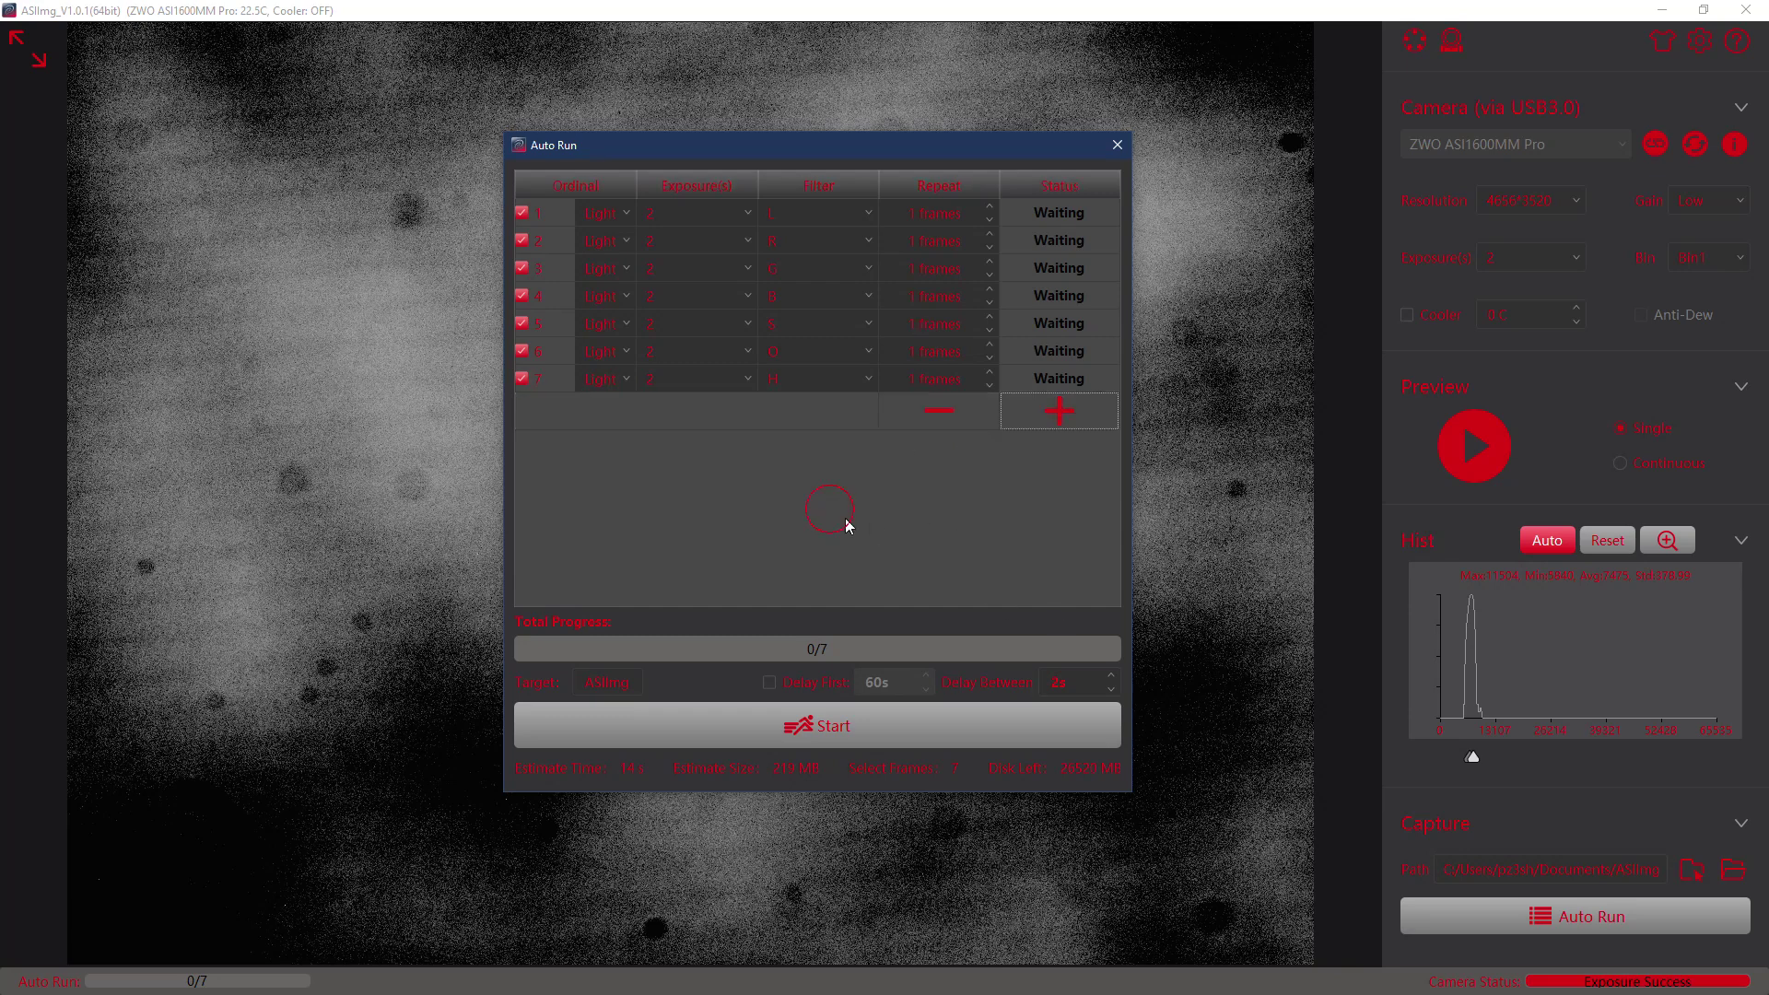
key(Tab)
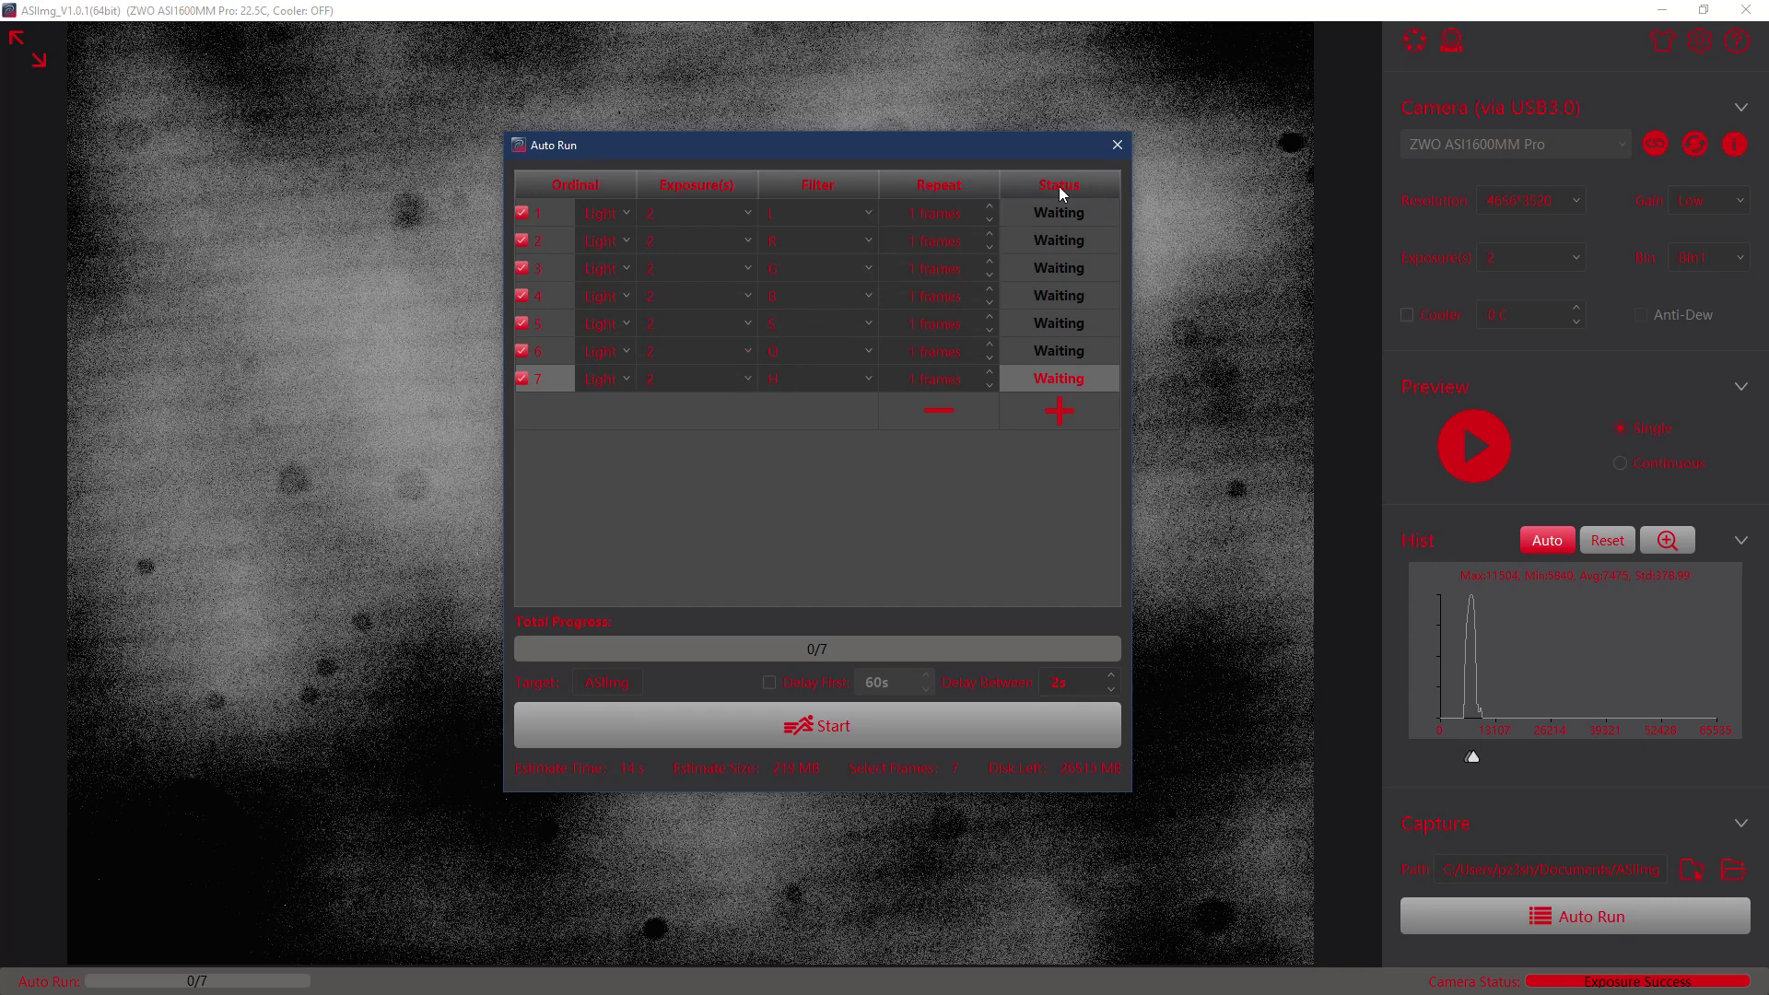
Switch the filter wheel to the H filter and take a single preview frame, keeping the Auto Run plan open
drag(934, 144, 1228, 488)
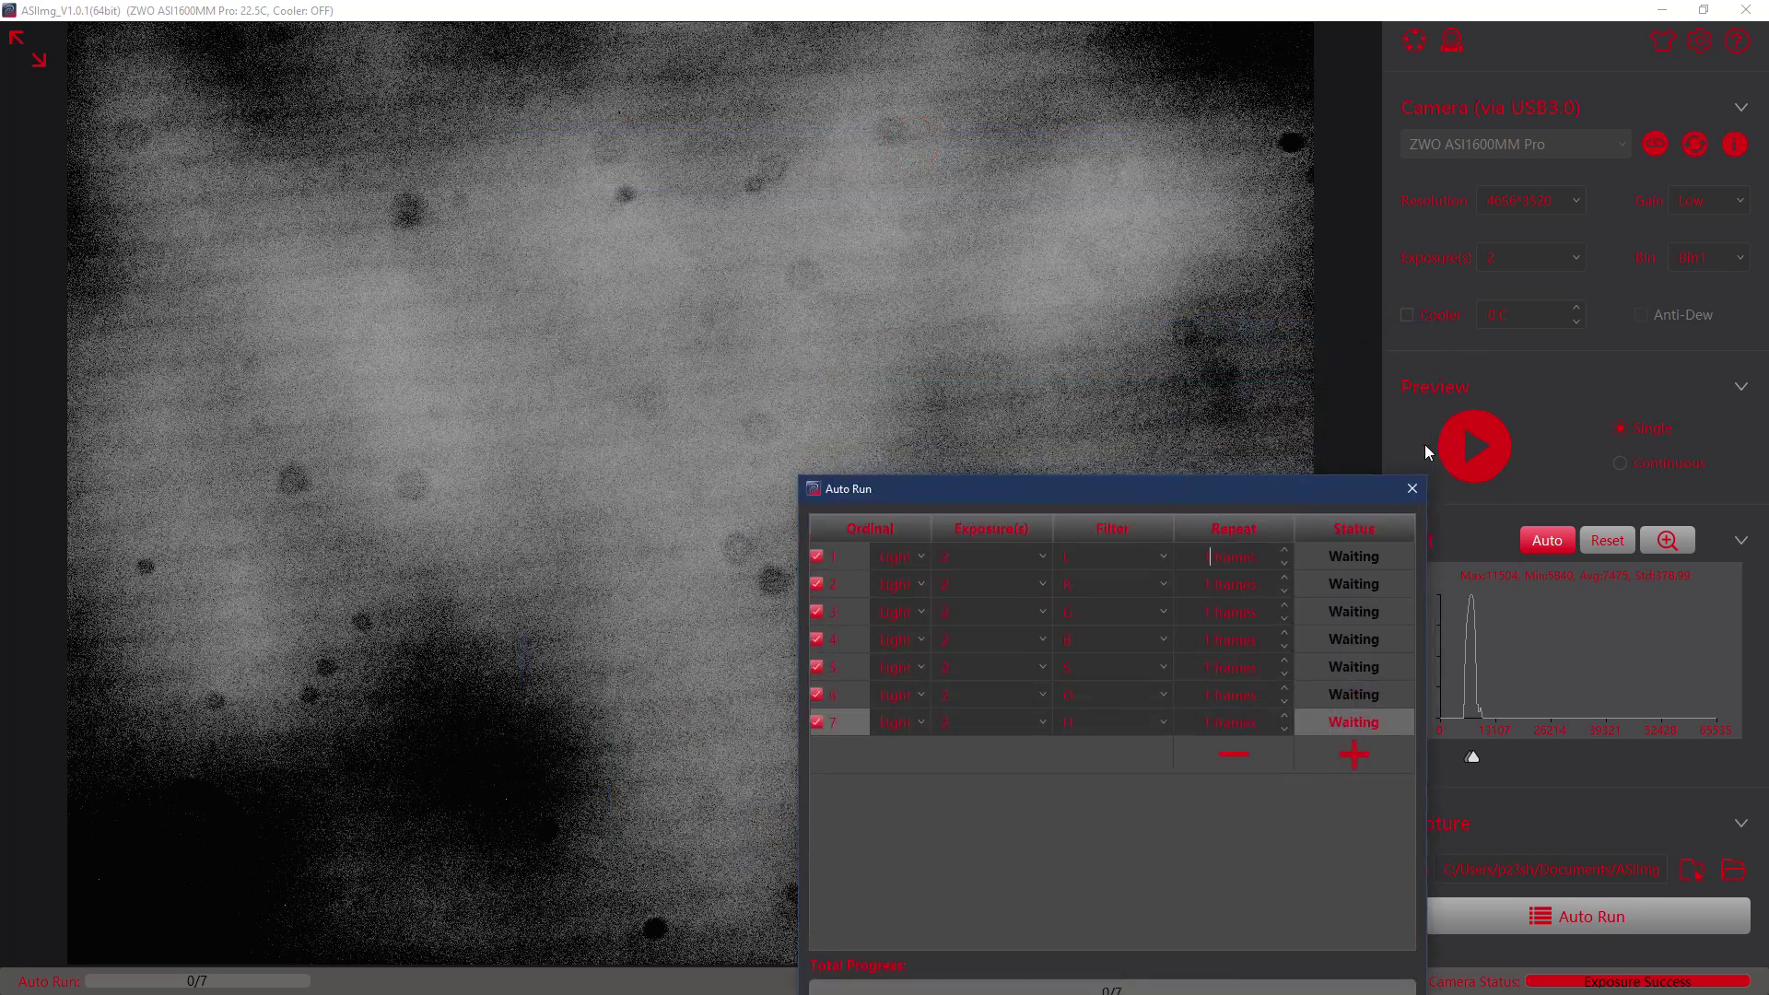
click(1483, 441)
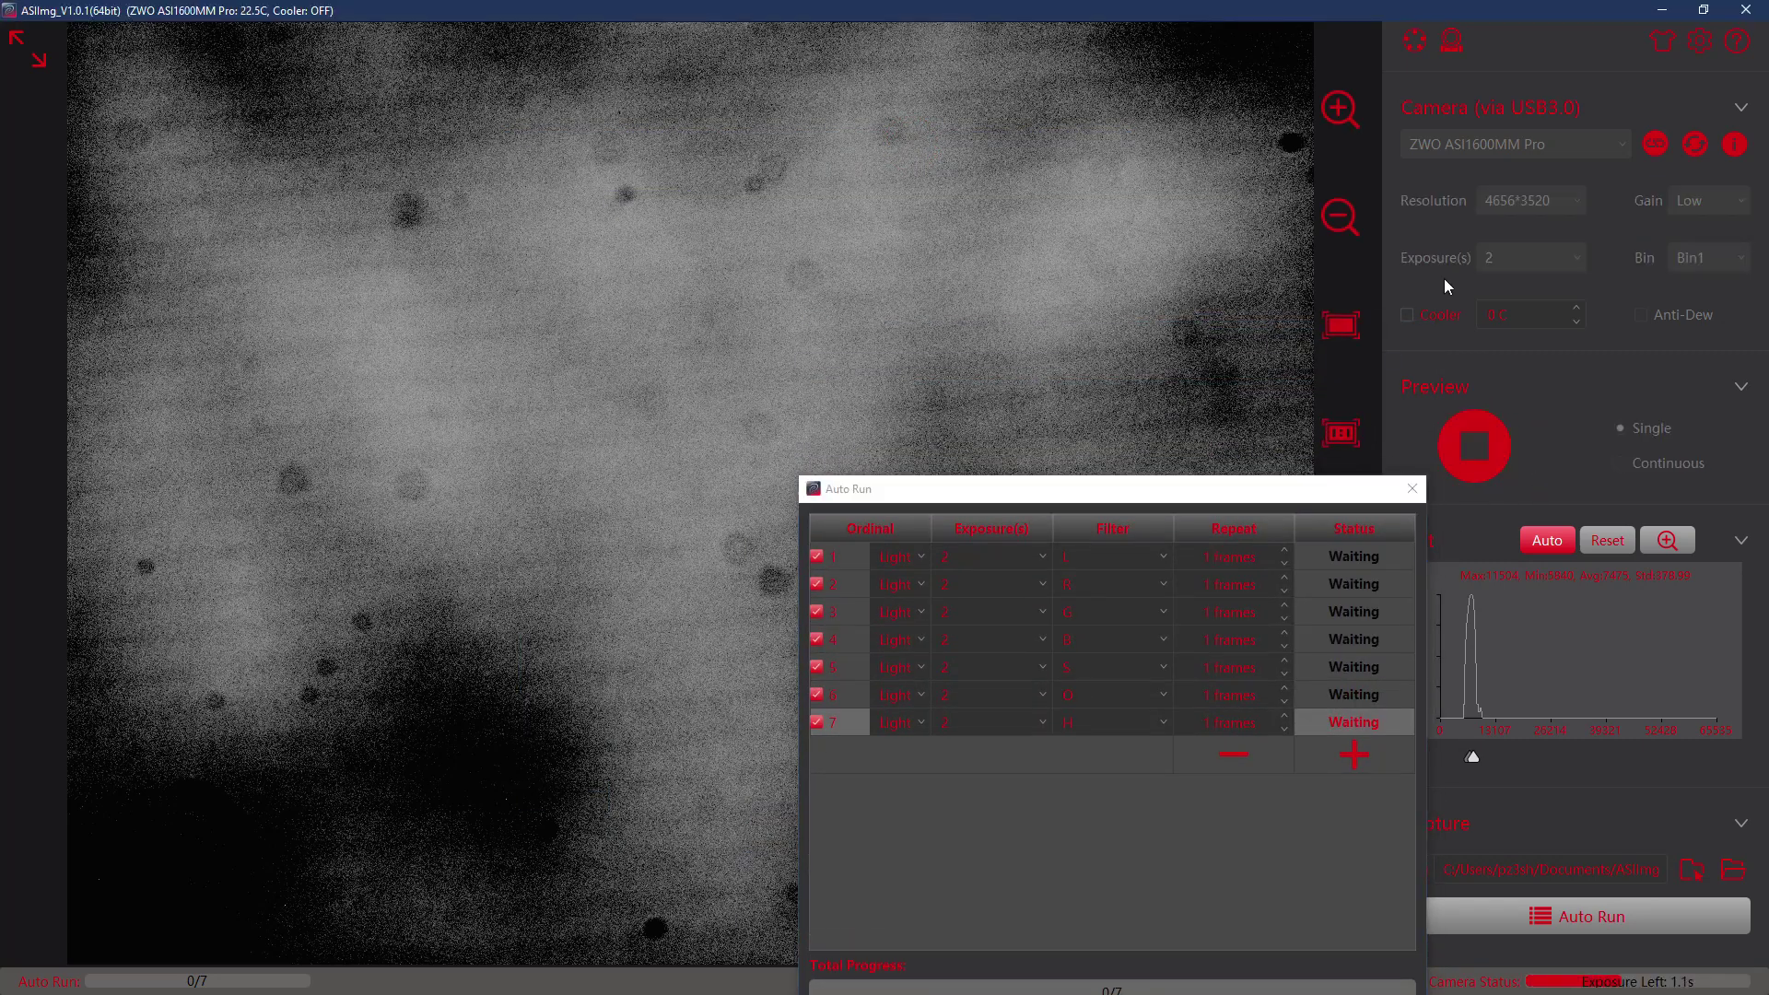
click(1418, 47)
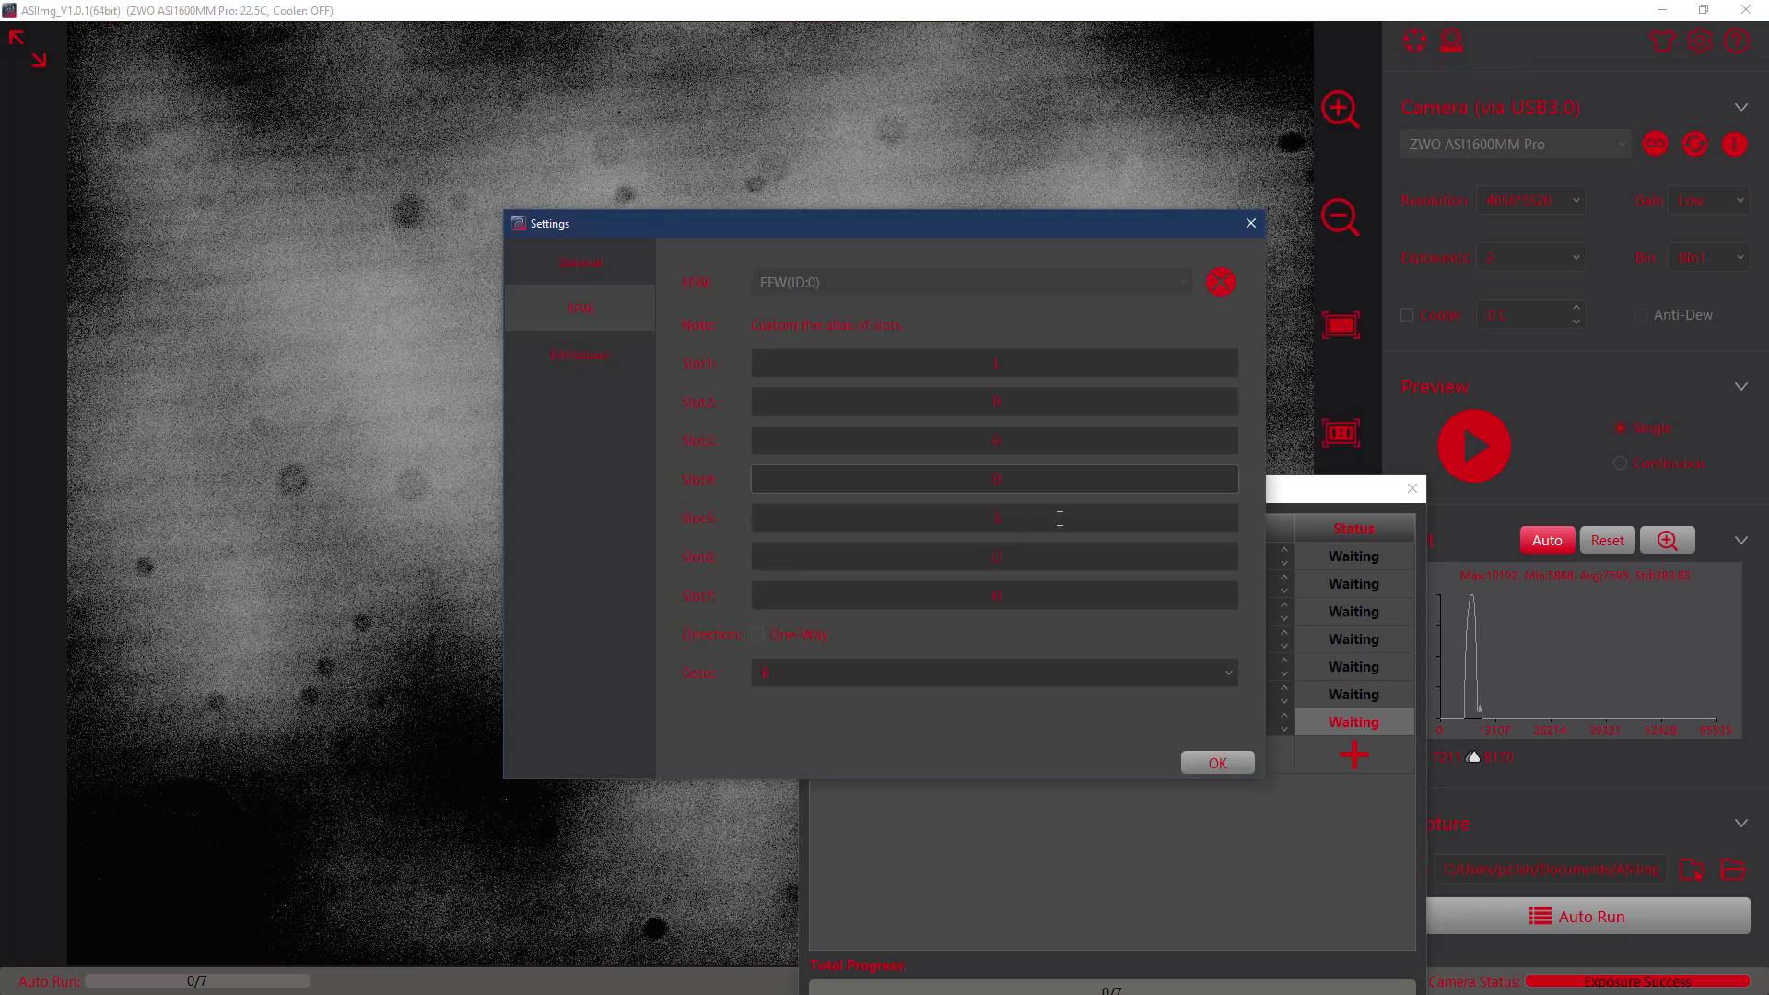
click(948, 679)
click(884, 809)
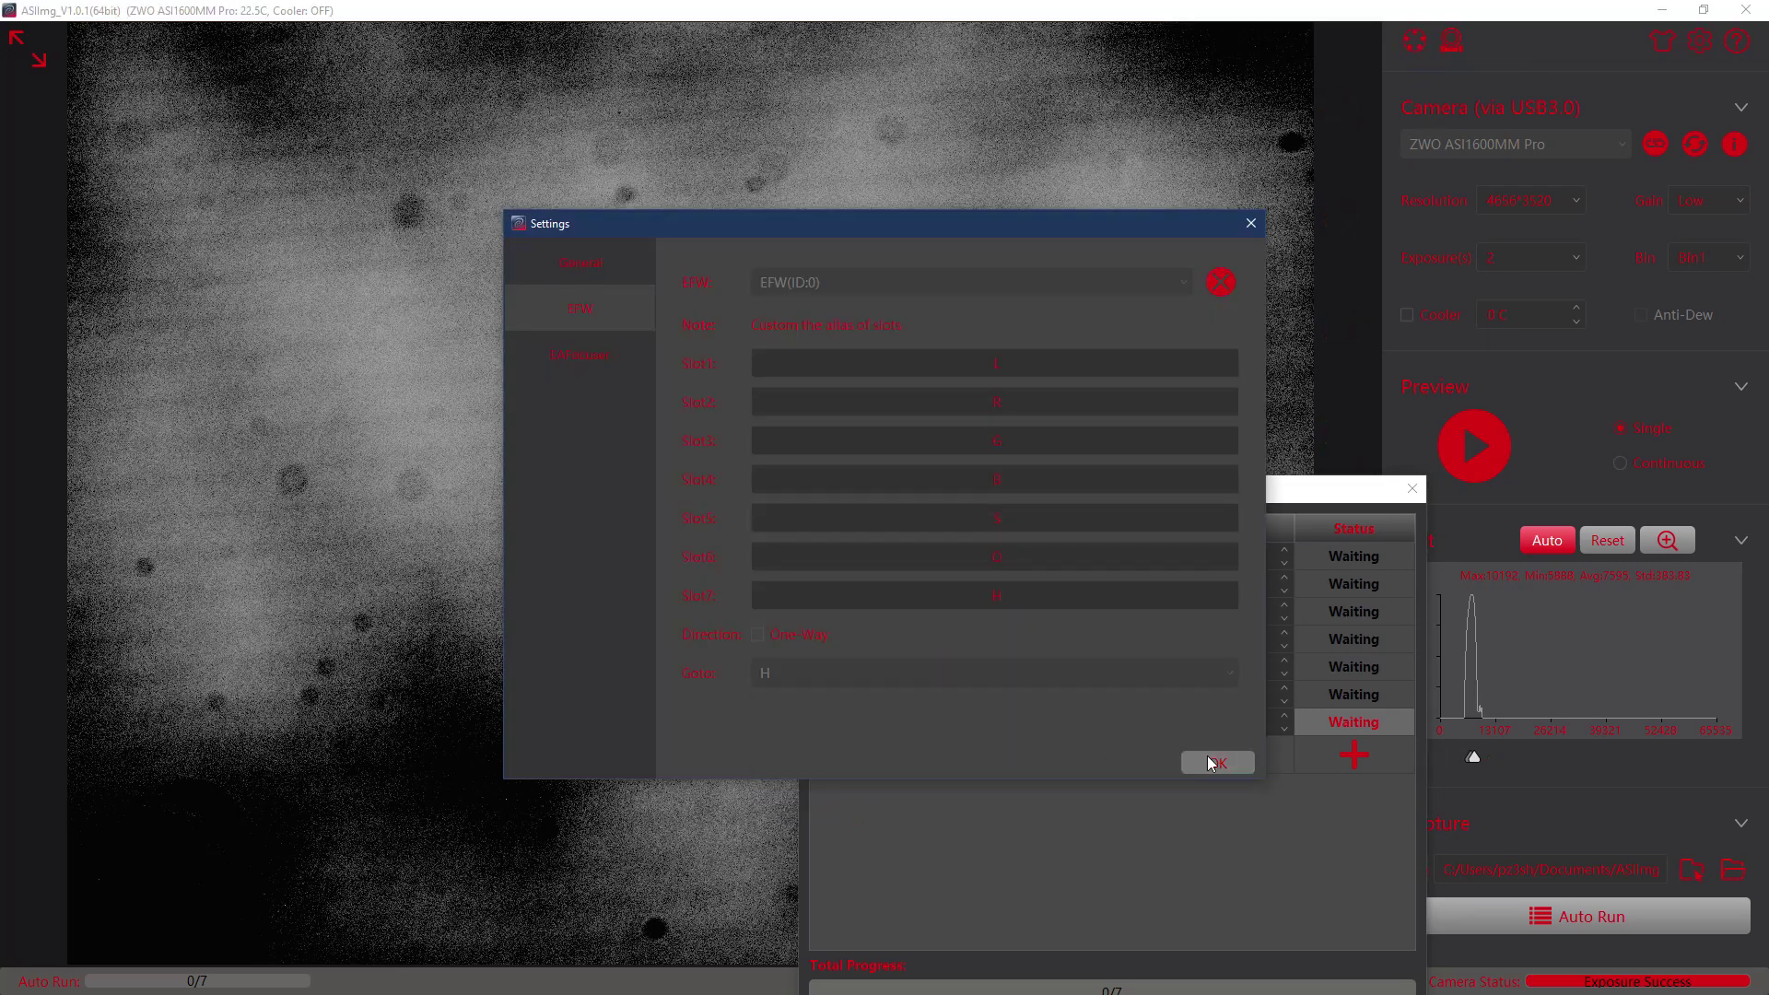
click(1214, 761)
click(1476, 452)
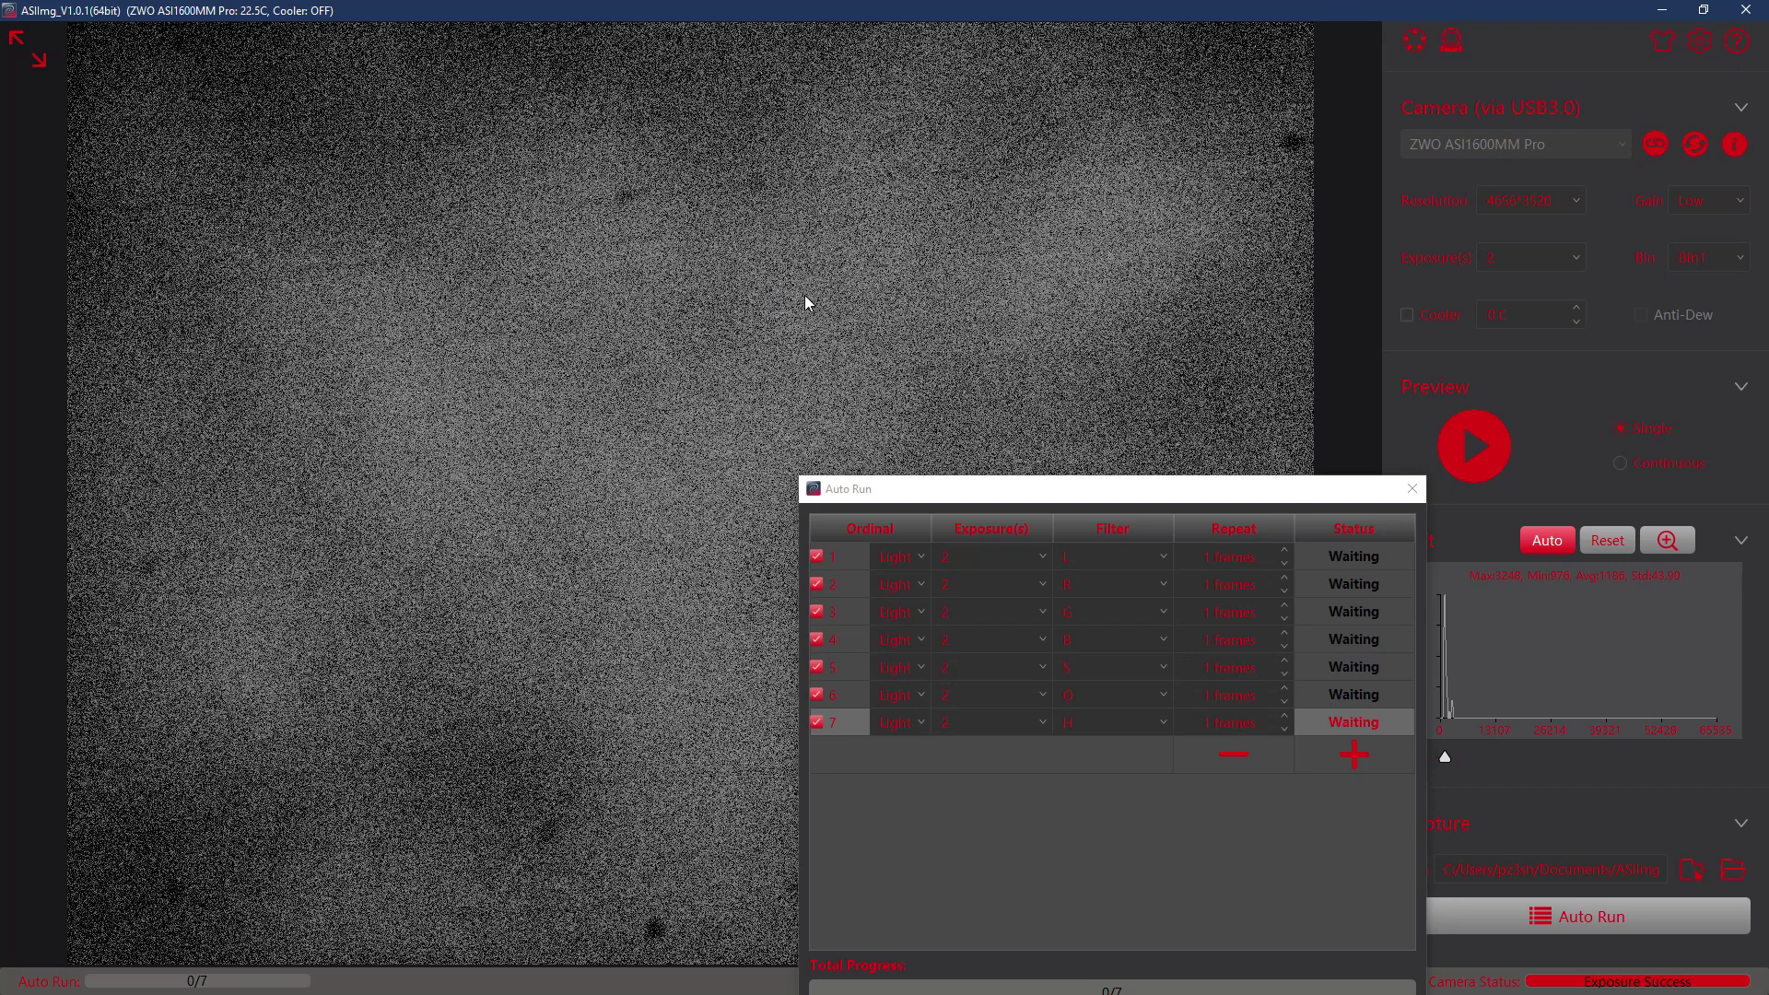
Set the preview exposure to 5 seconds and take a single frame through the H filter
drag(1225, 489, 1545, 635)
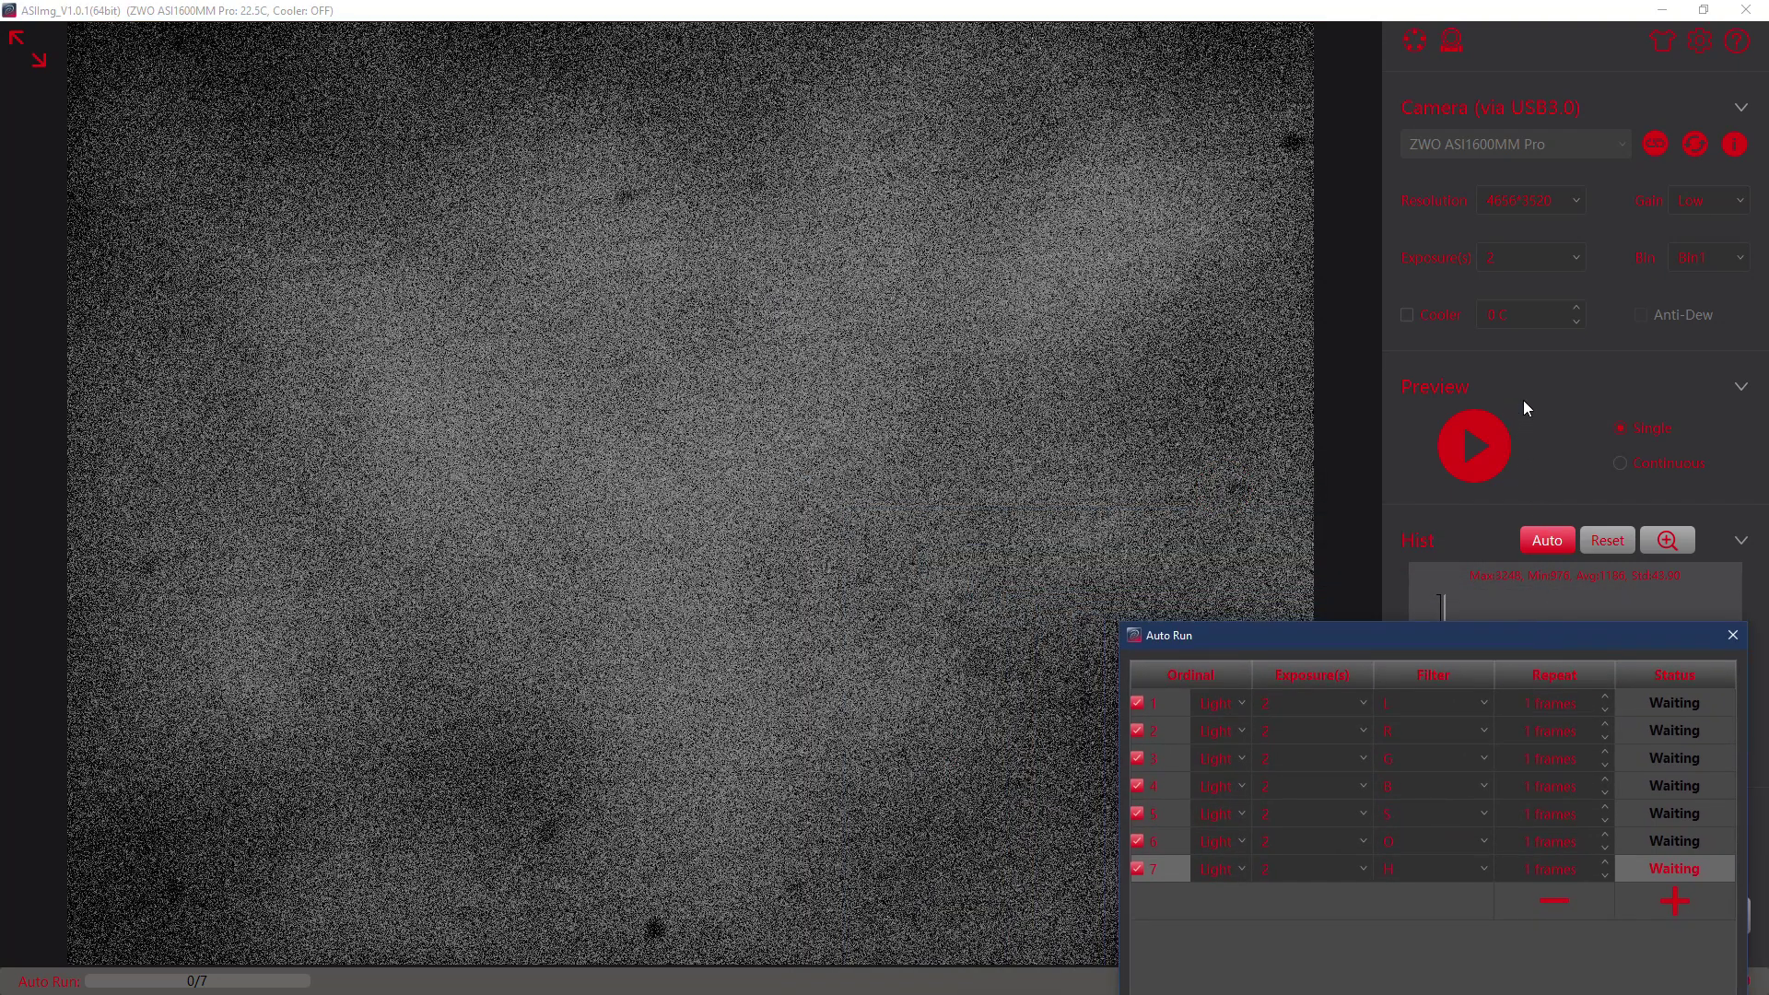
click(1540, 258)
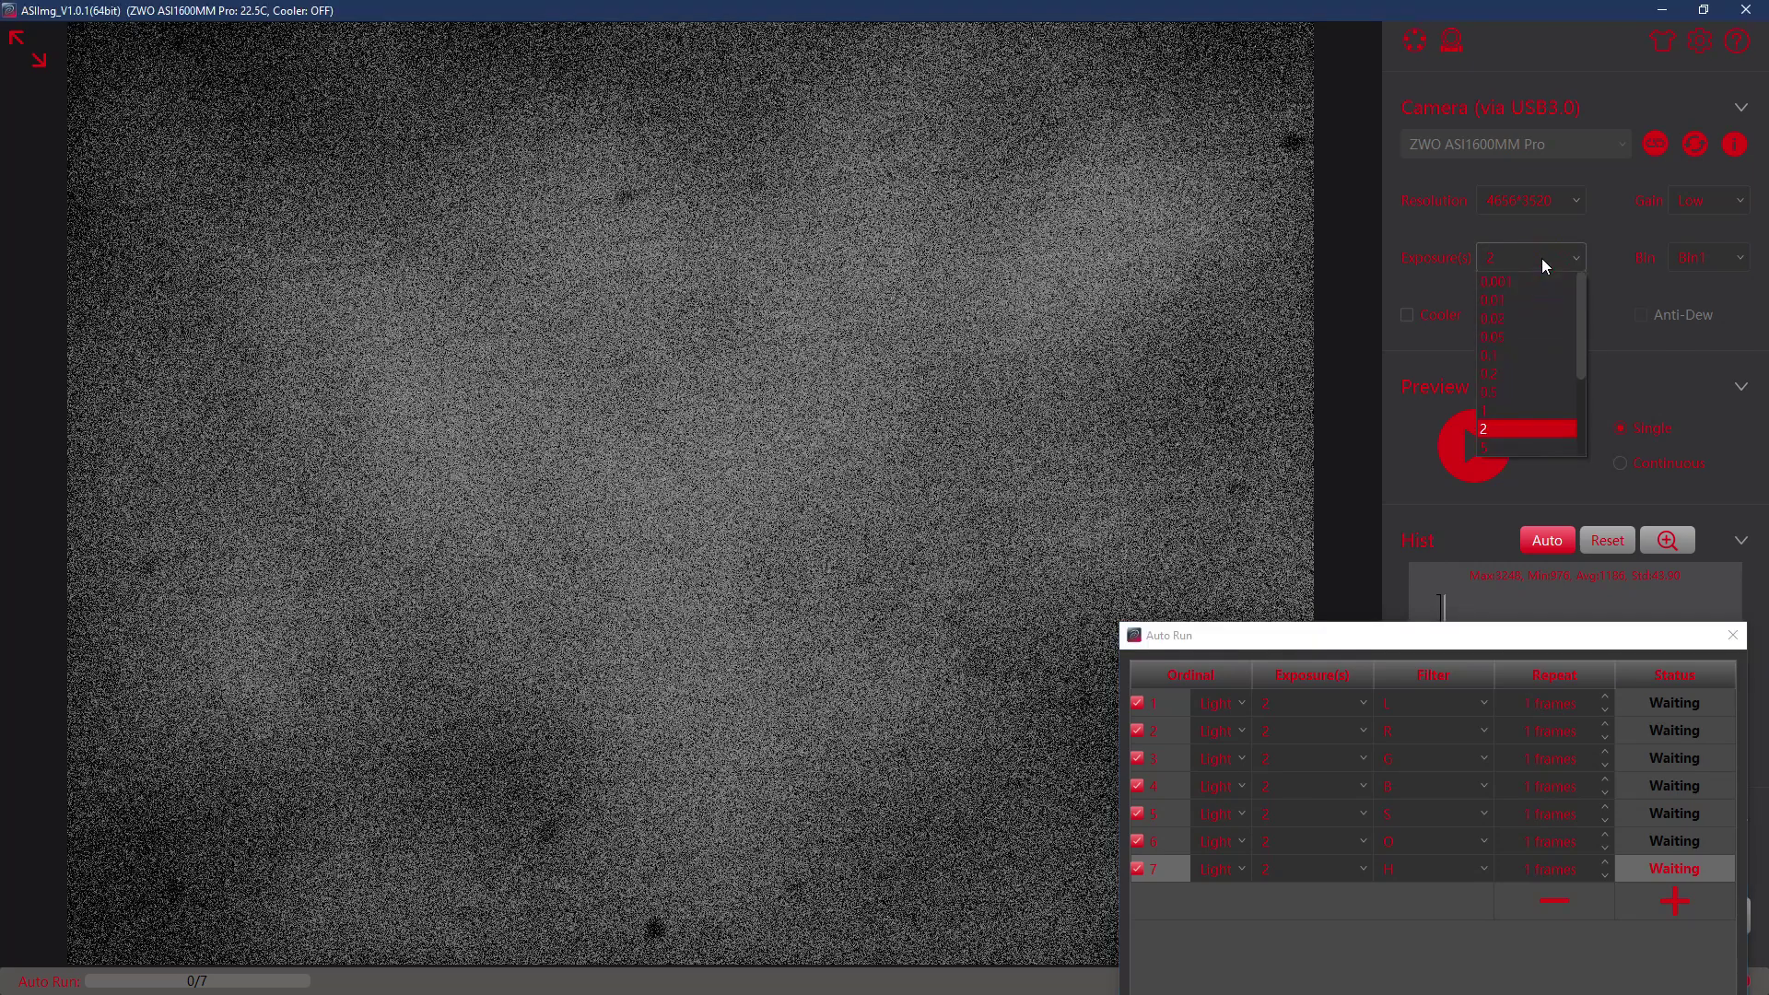
scroll(1530, 409, down, 1)
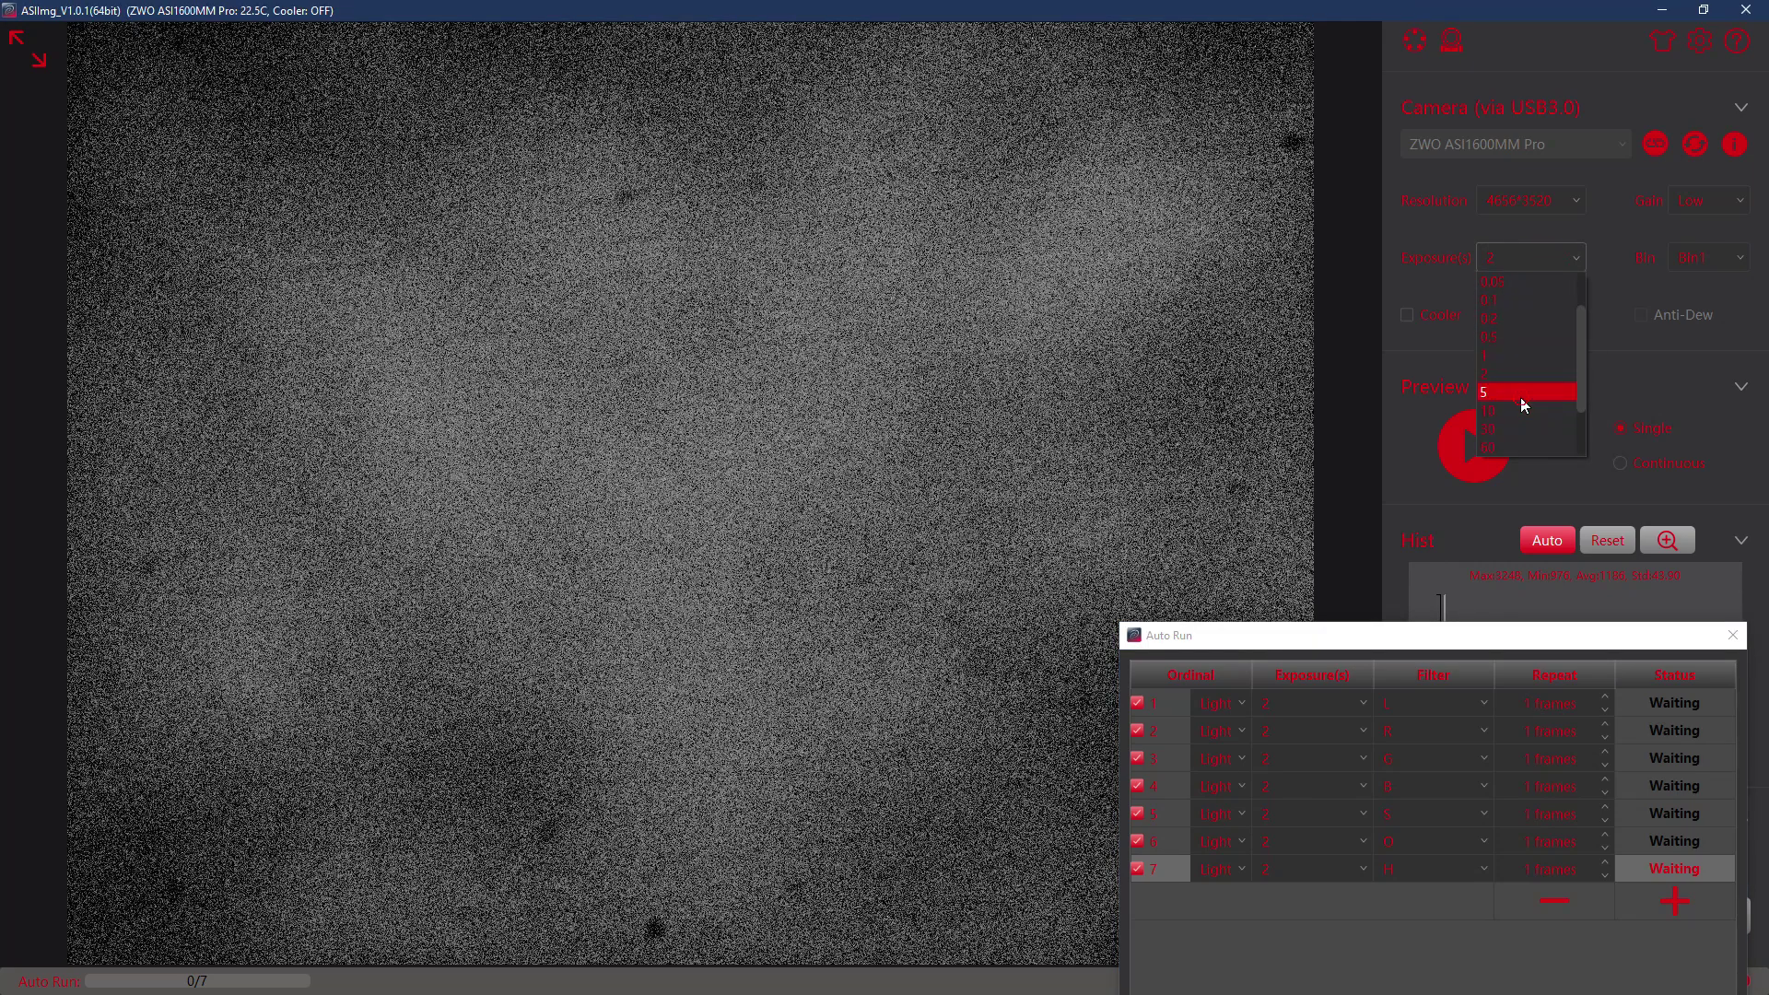
click(1520, 394)
click(1481, 444)
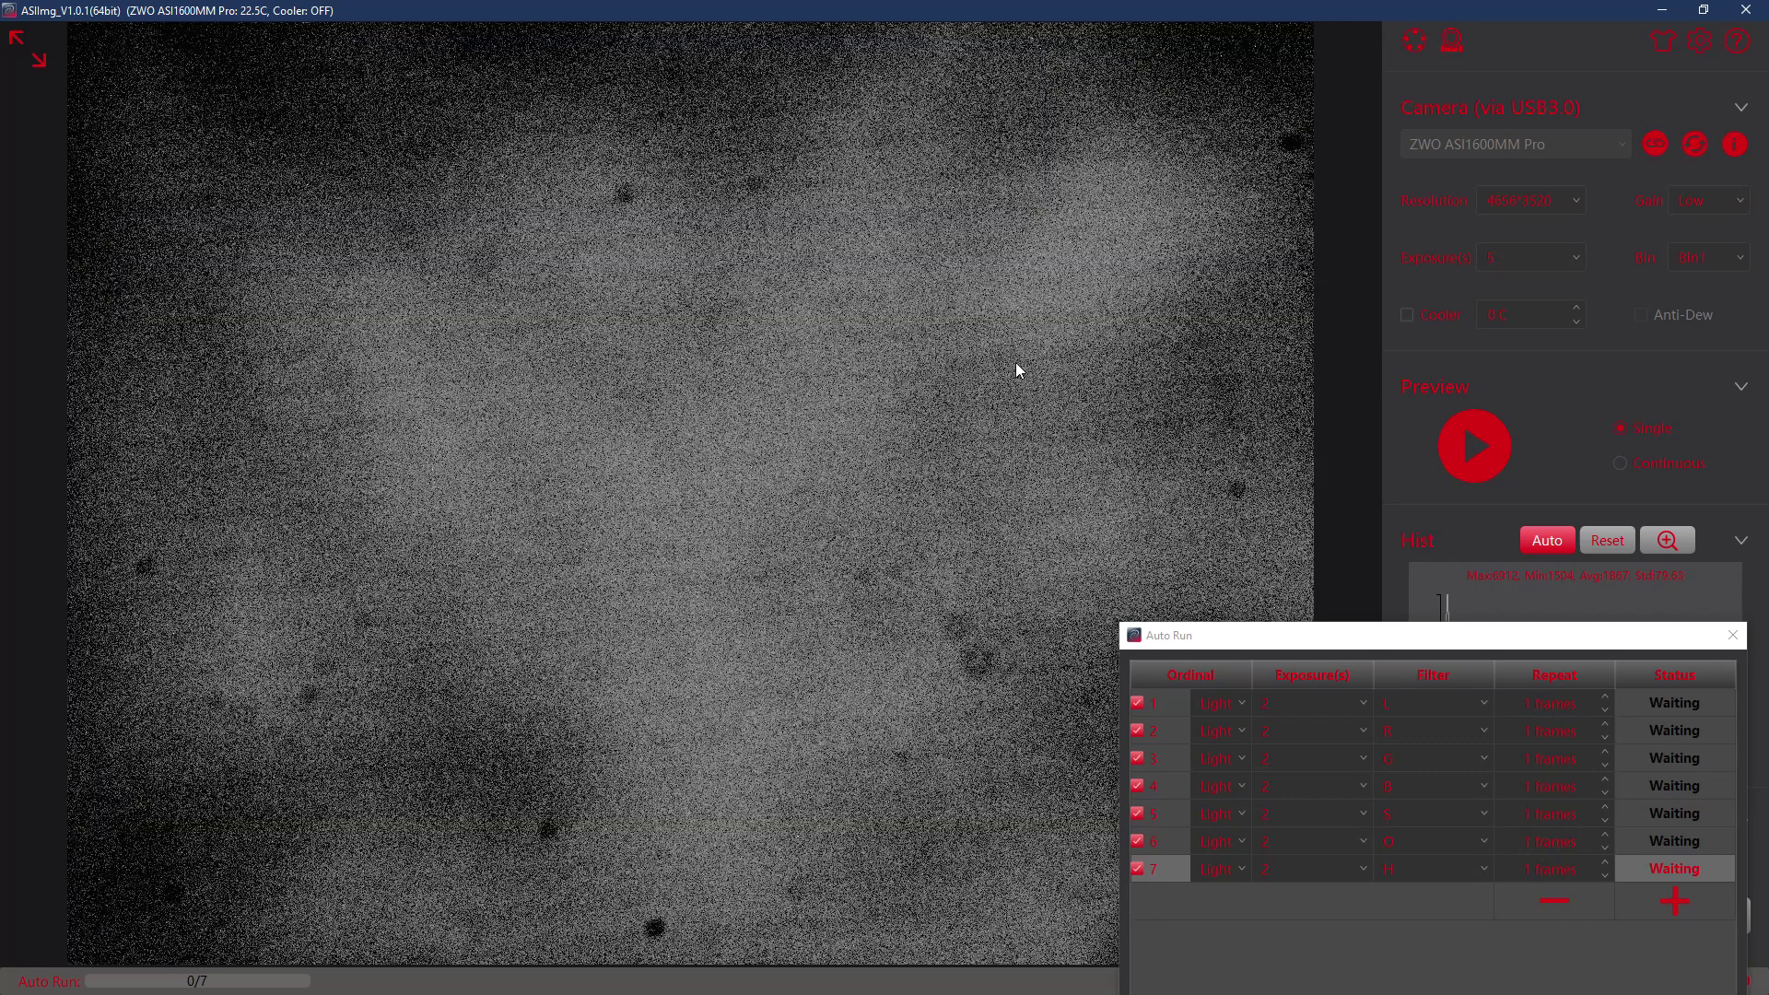
Set the preview exposure to 10 seconds and take another single frame through the H filter
click(1518, 261)
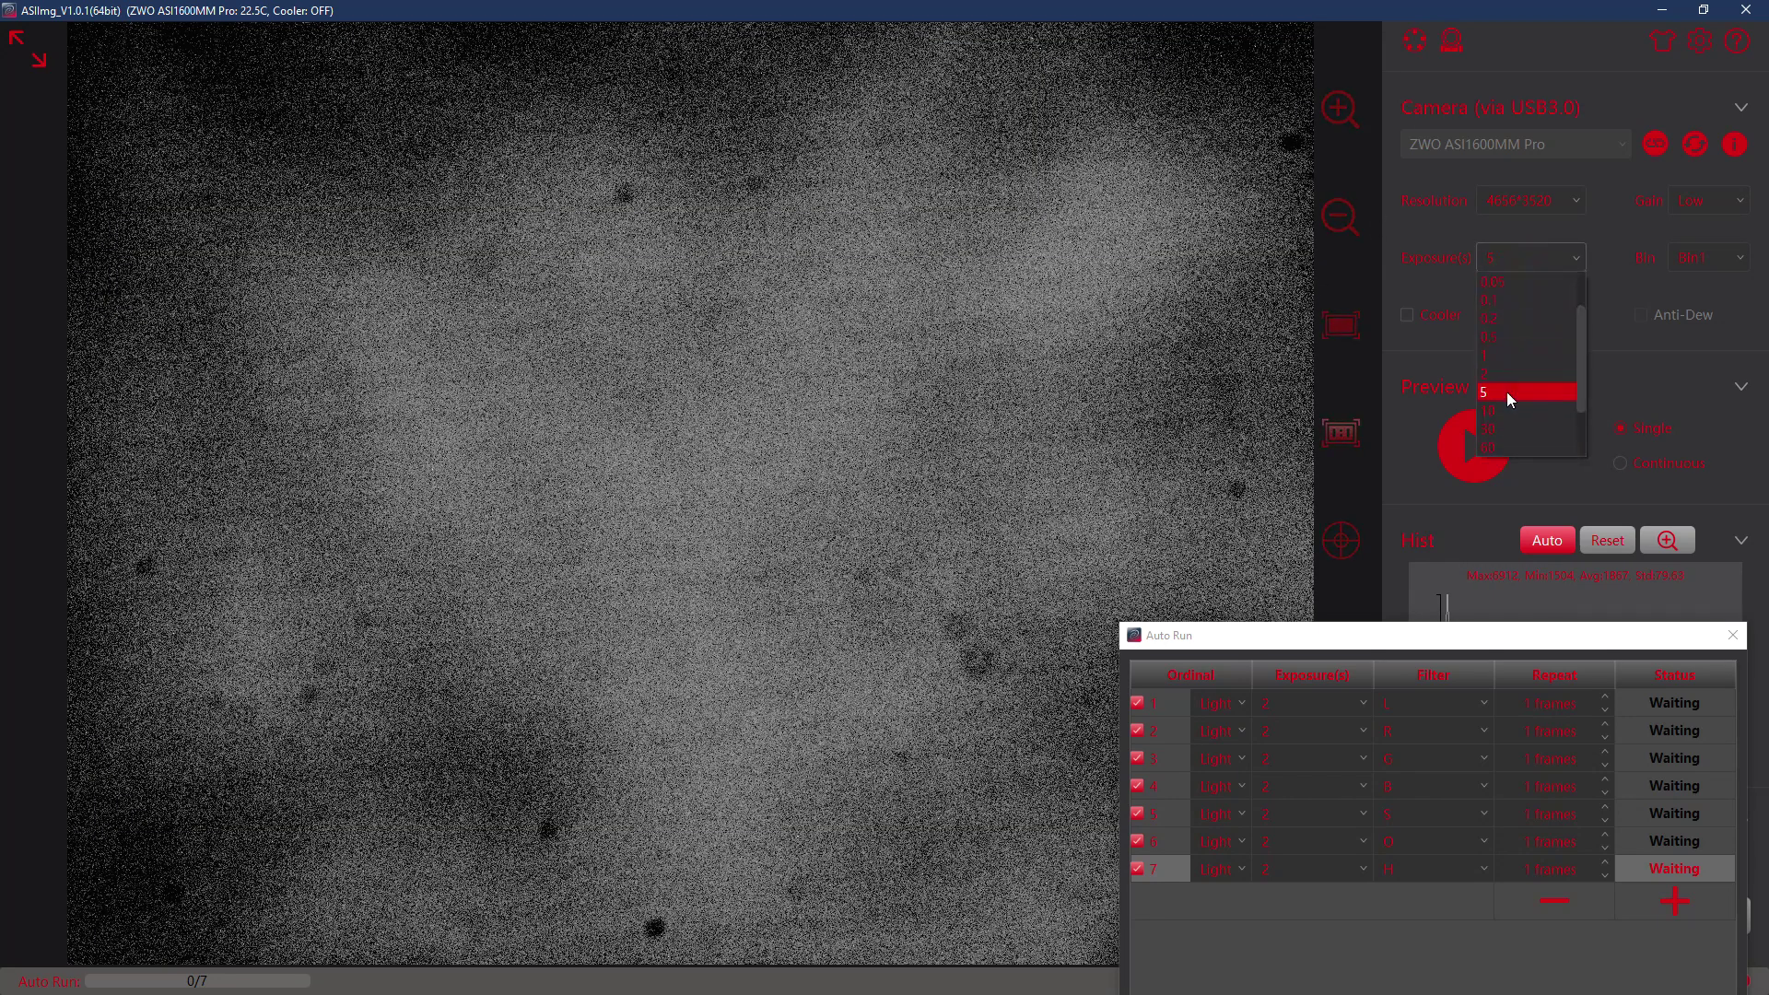
click(1518, 423)
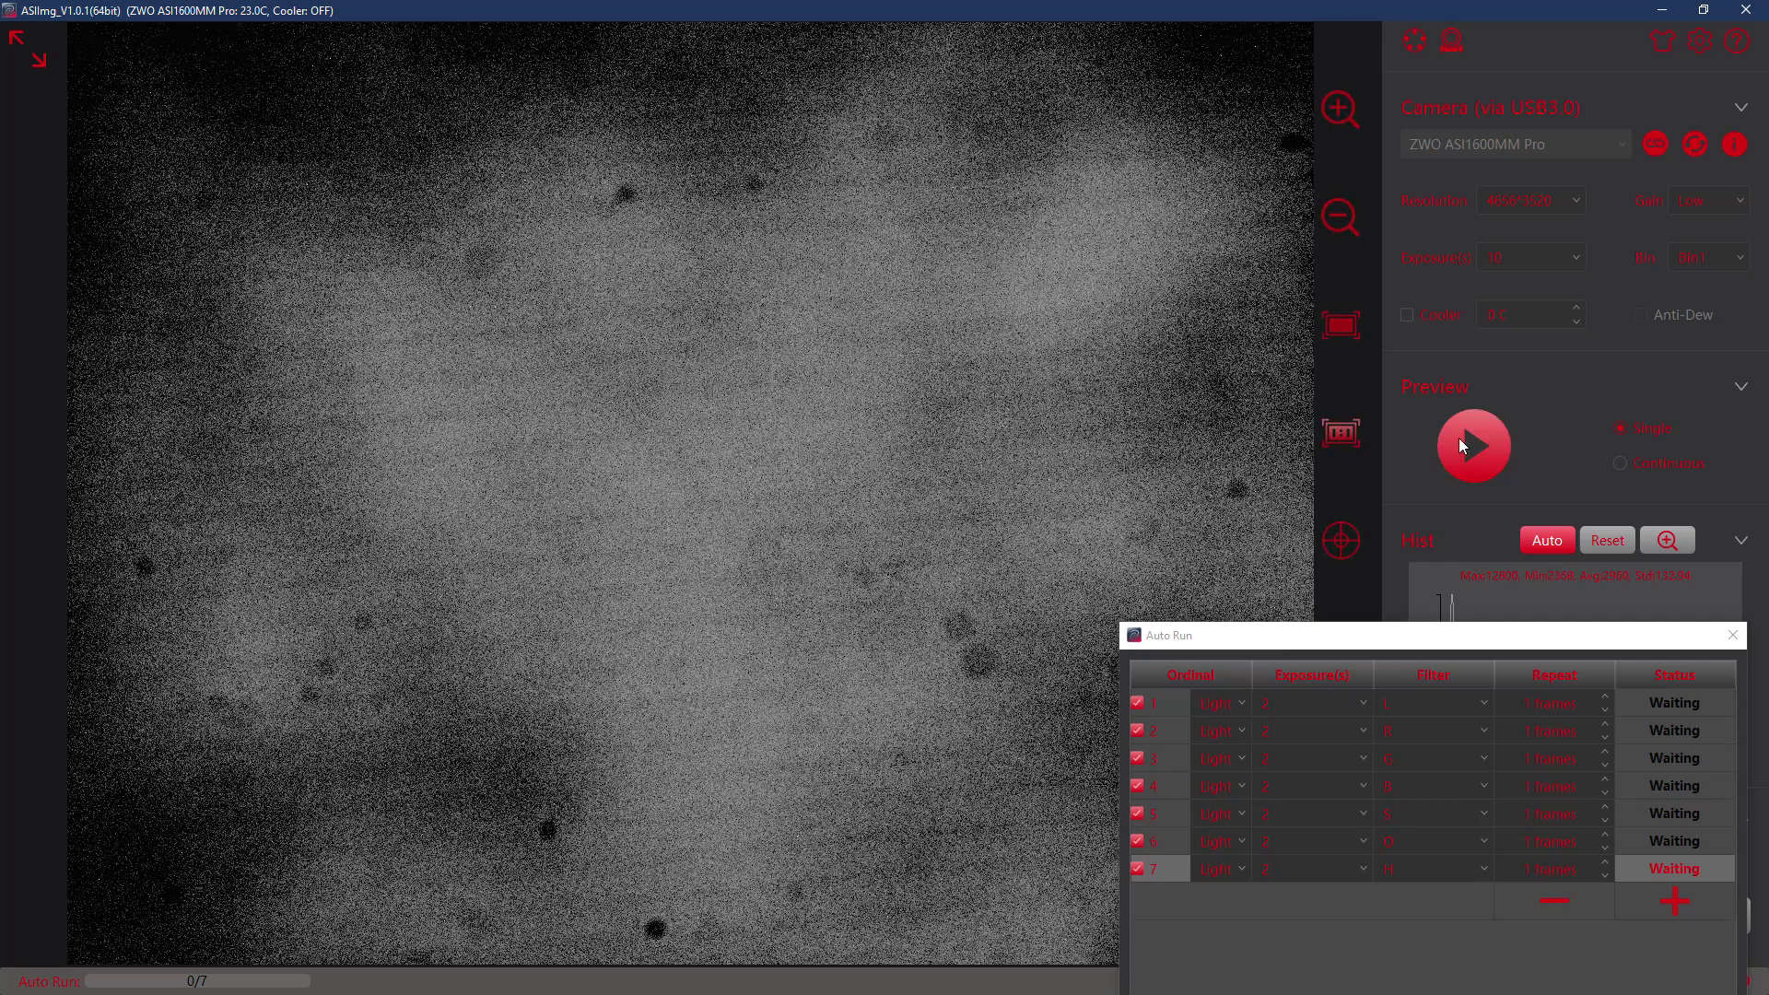
View the custom exposure settings and close them without adding a value
click(1572, 260)
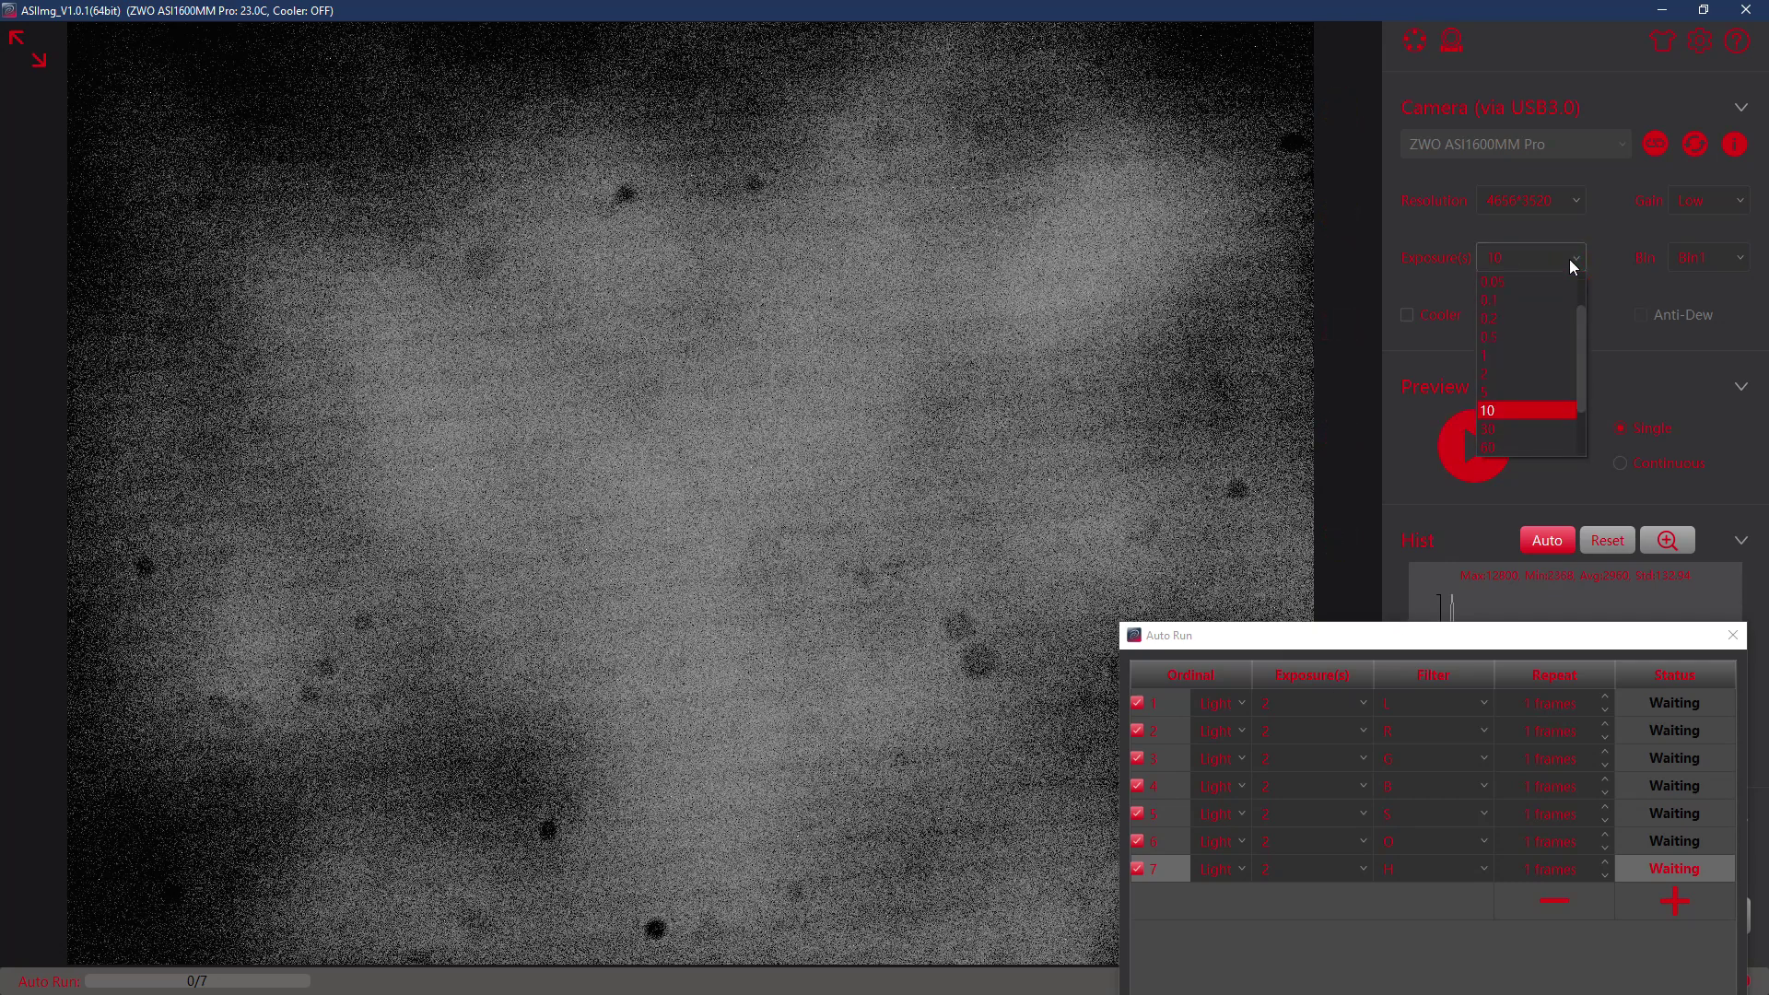
click(1572, 260)
click(1512, 258)
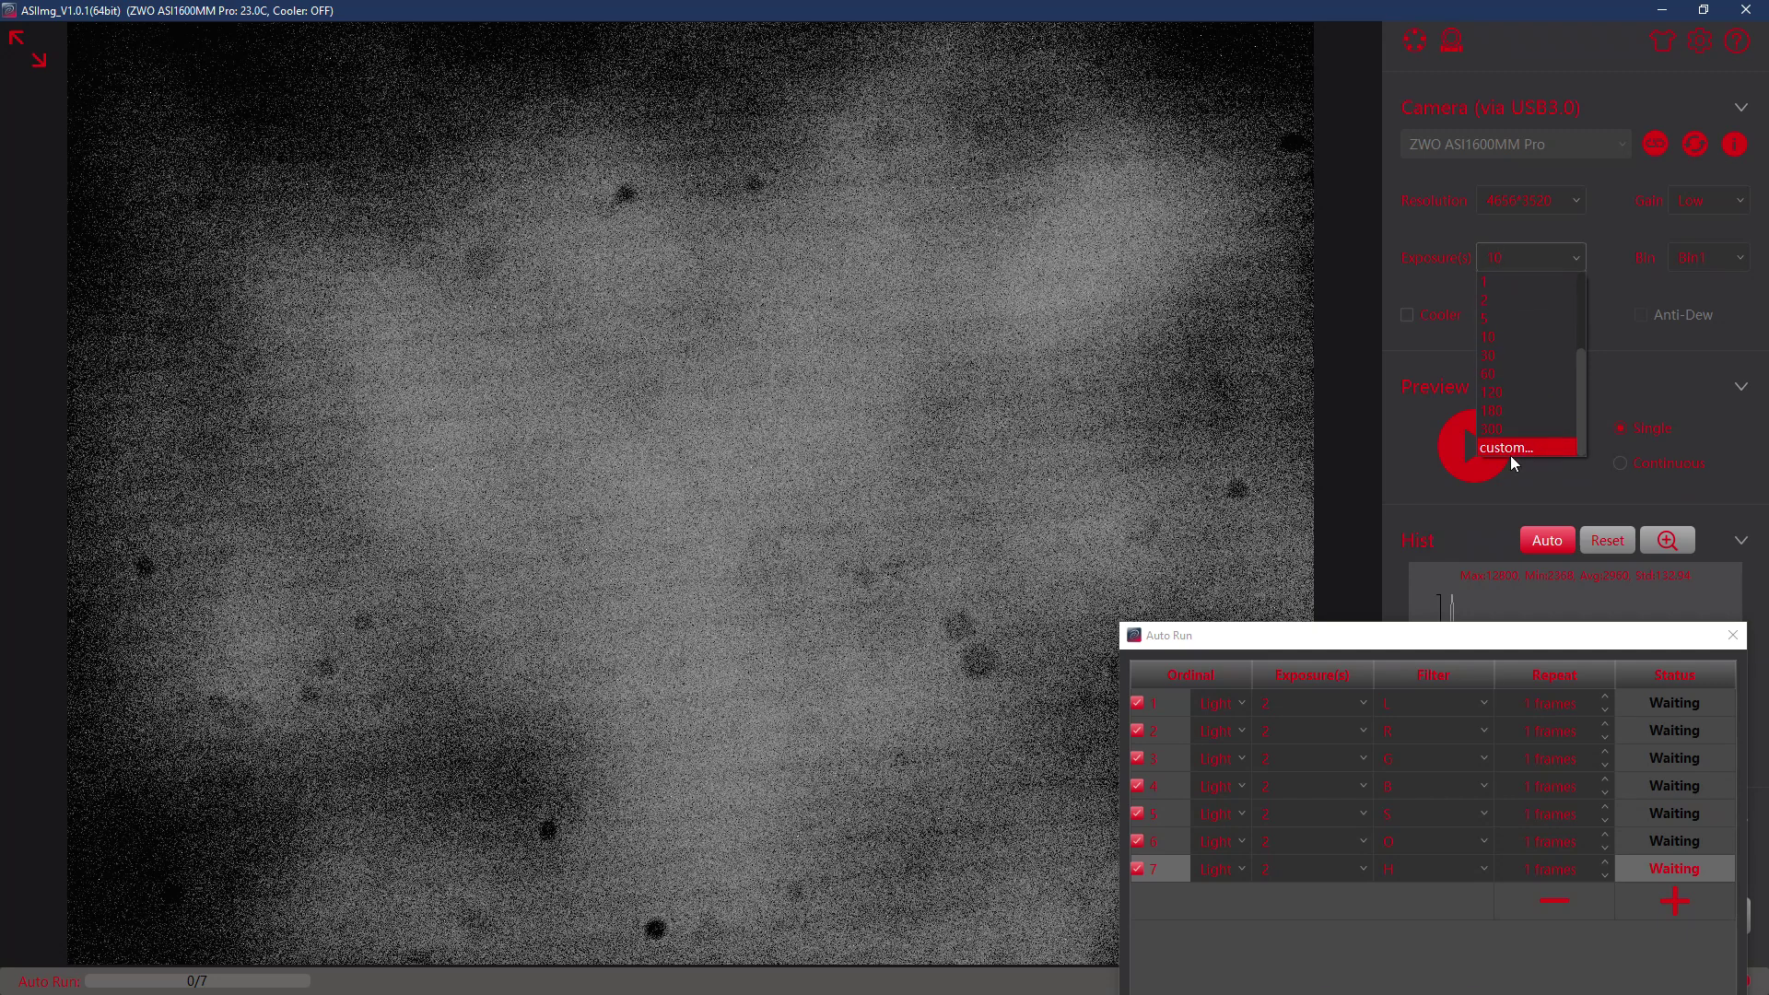
click(1509, 451)
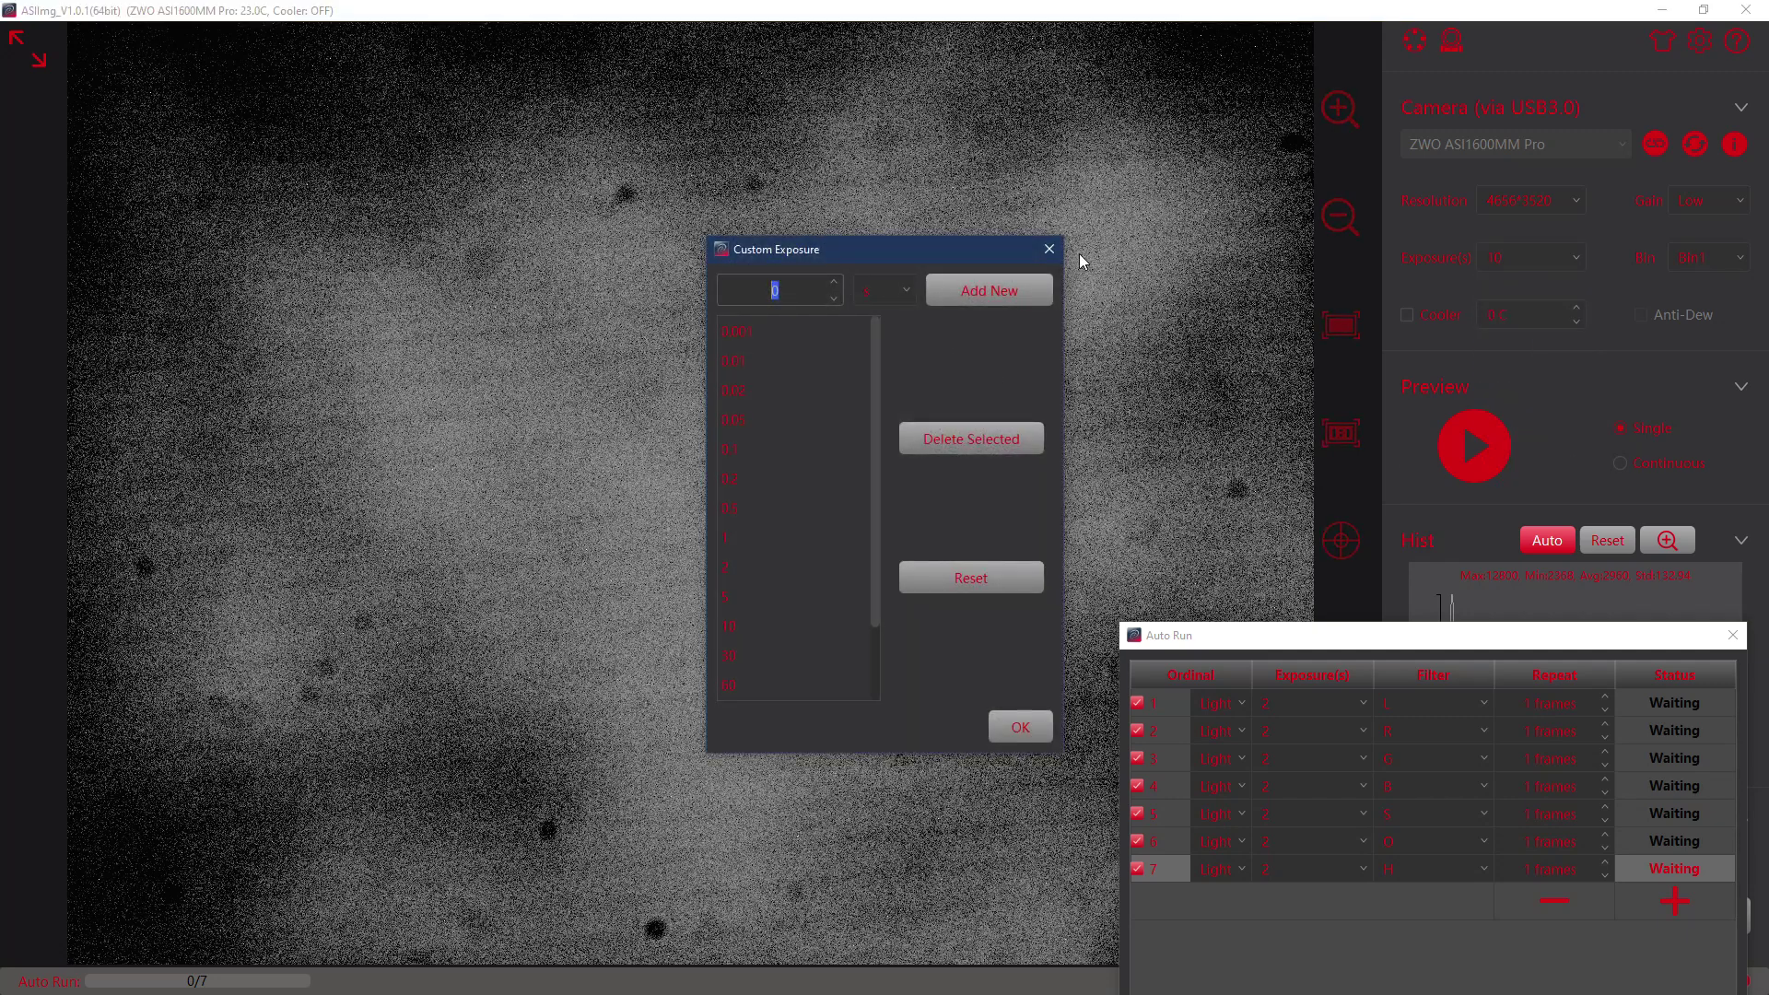
click(1049, 248)
Move the Auto Run plan onto the image area and set the exposure of row 5 to 10 seconds
drag(1481, 635, 637, 135)
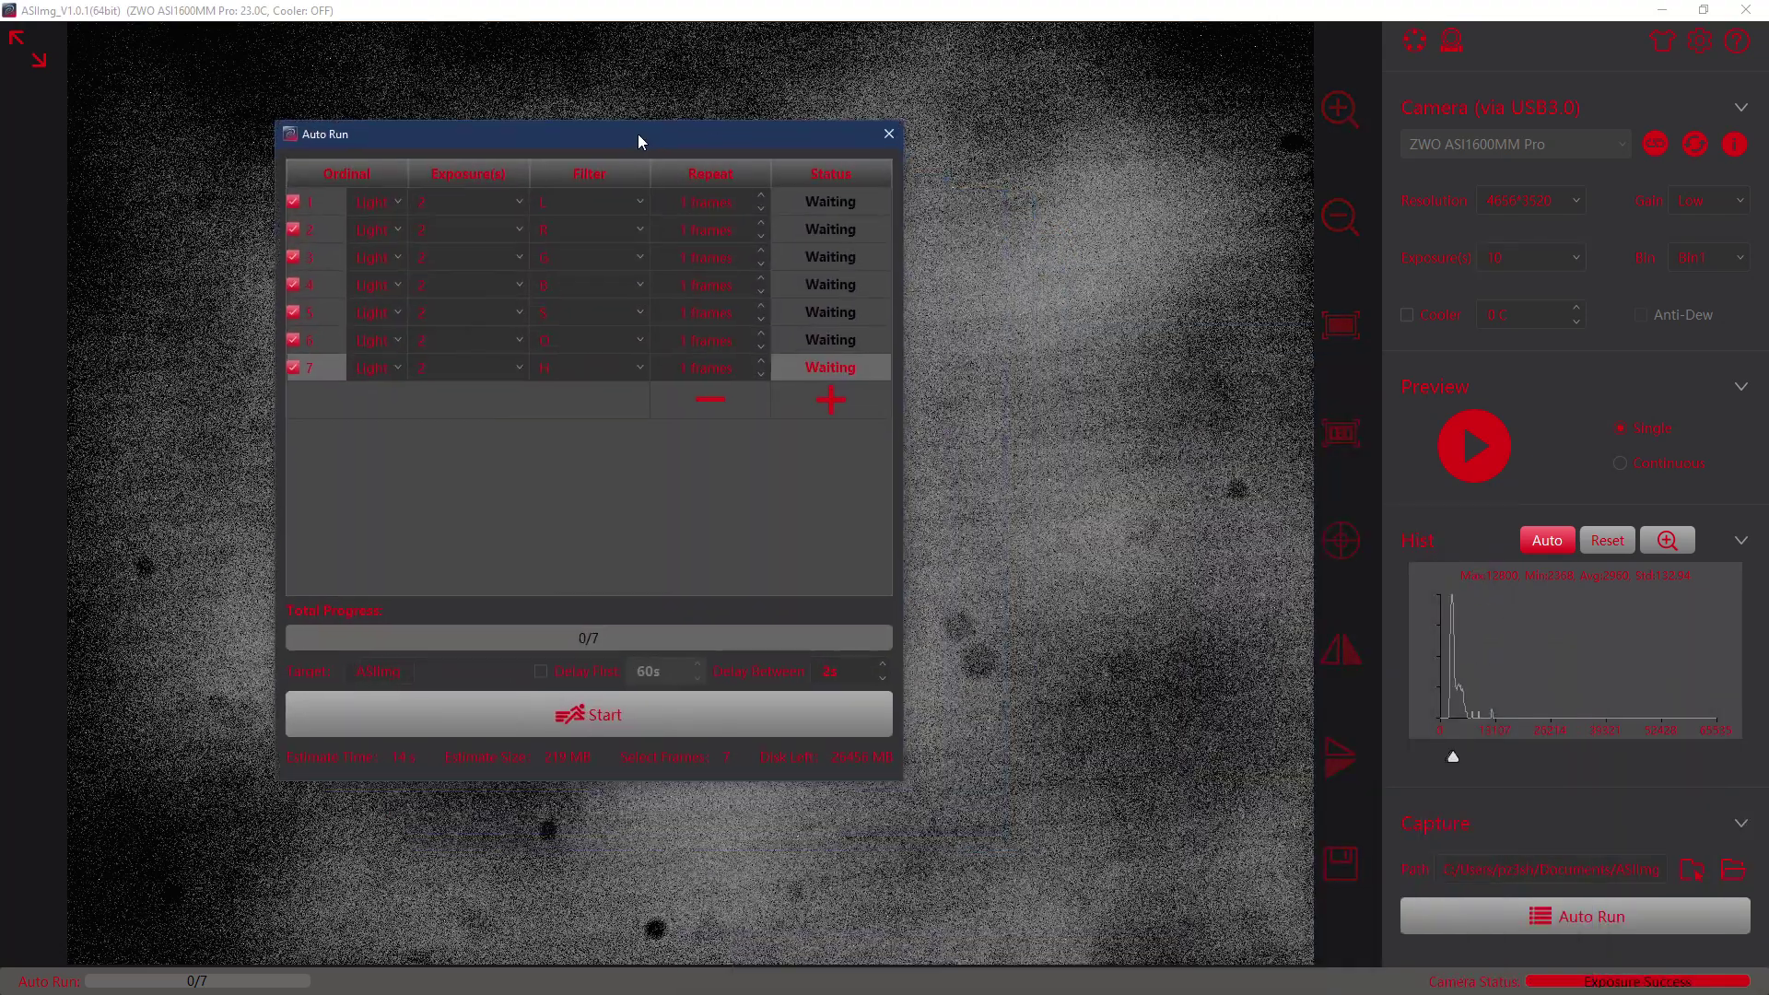
click(450, 315)
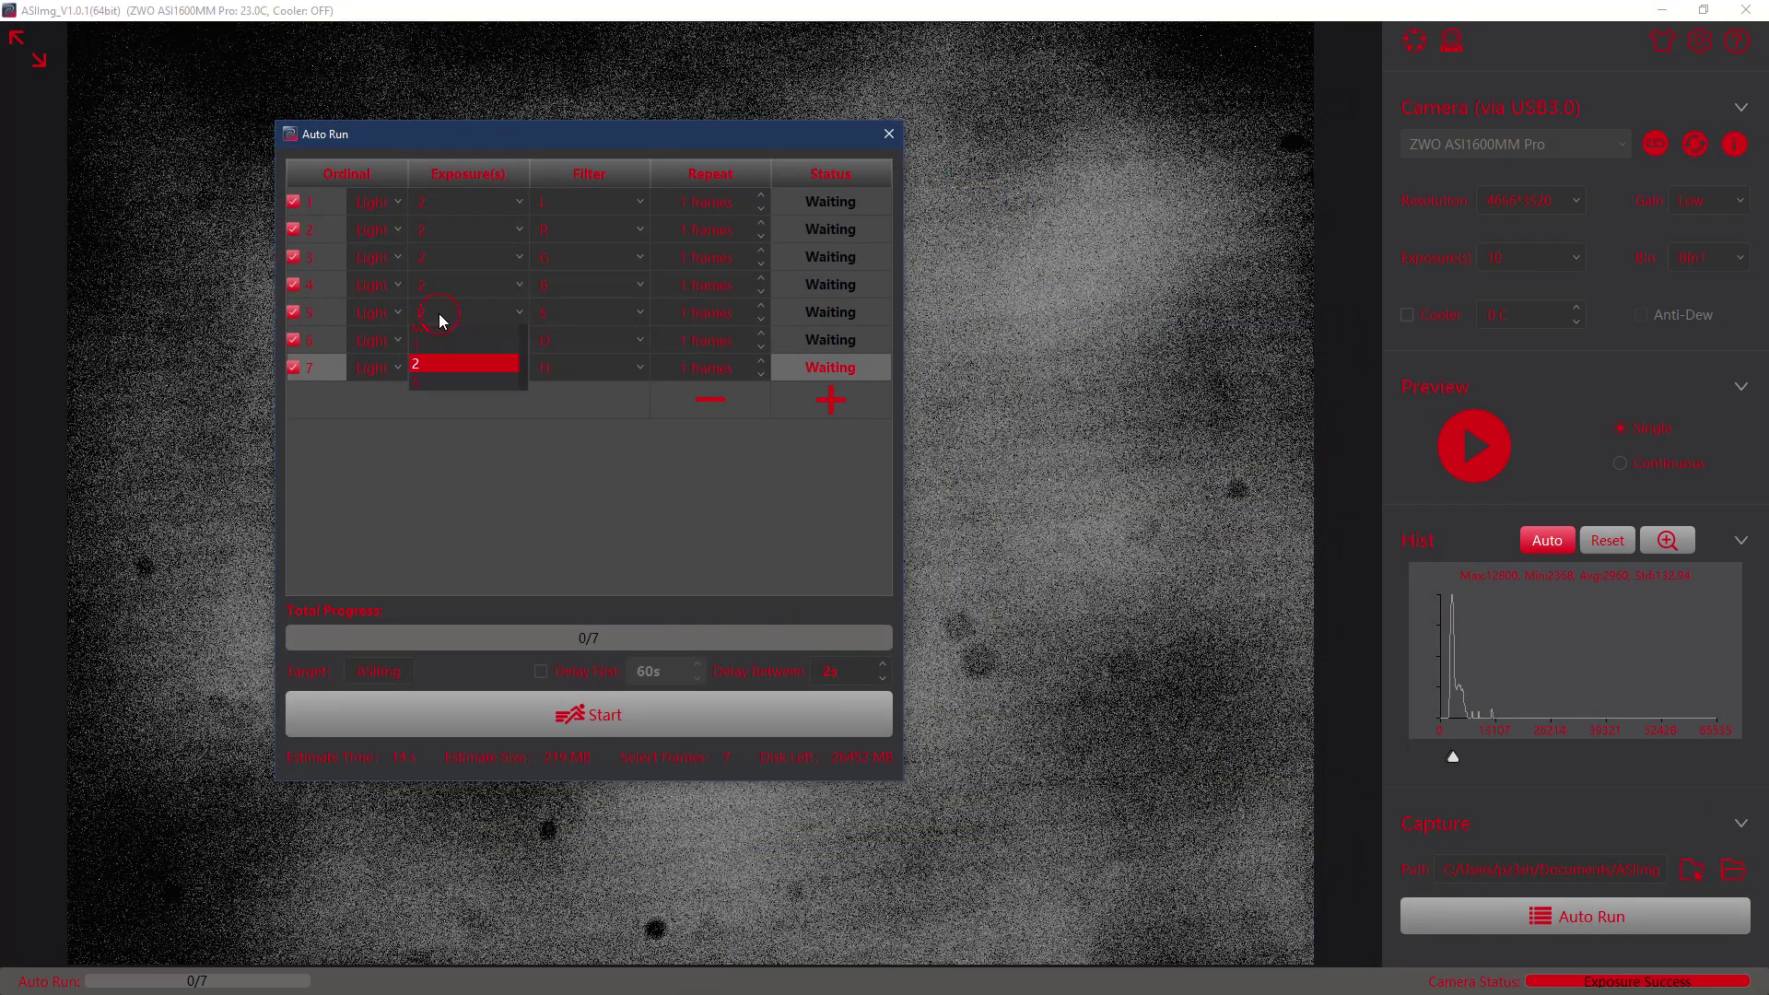
scroll(467, 481, down, 1)
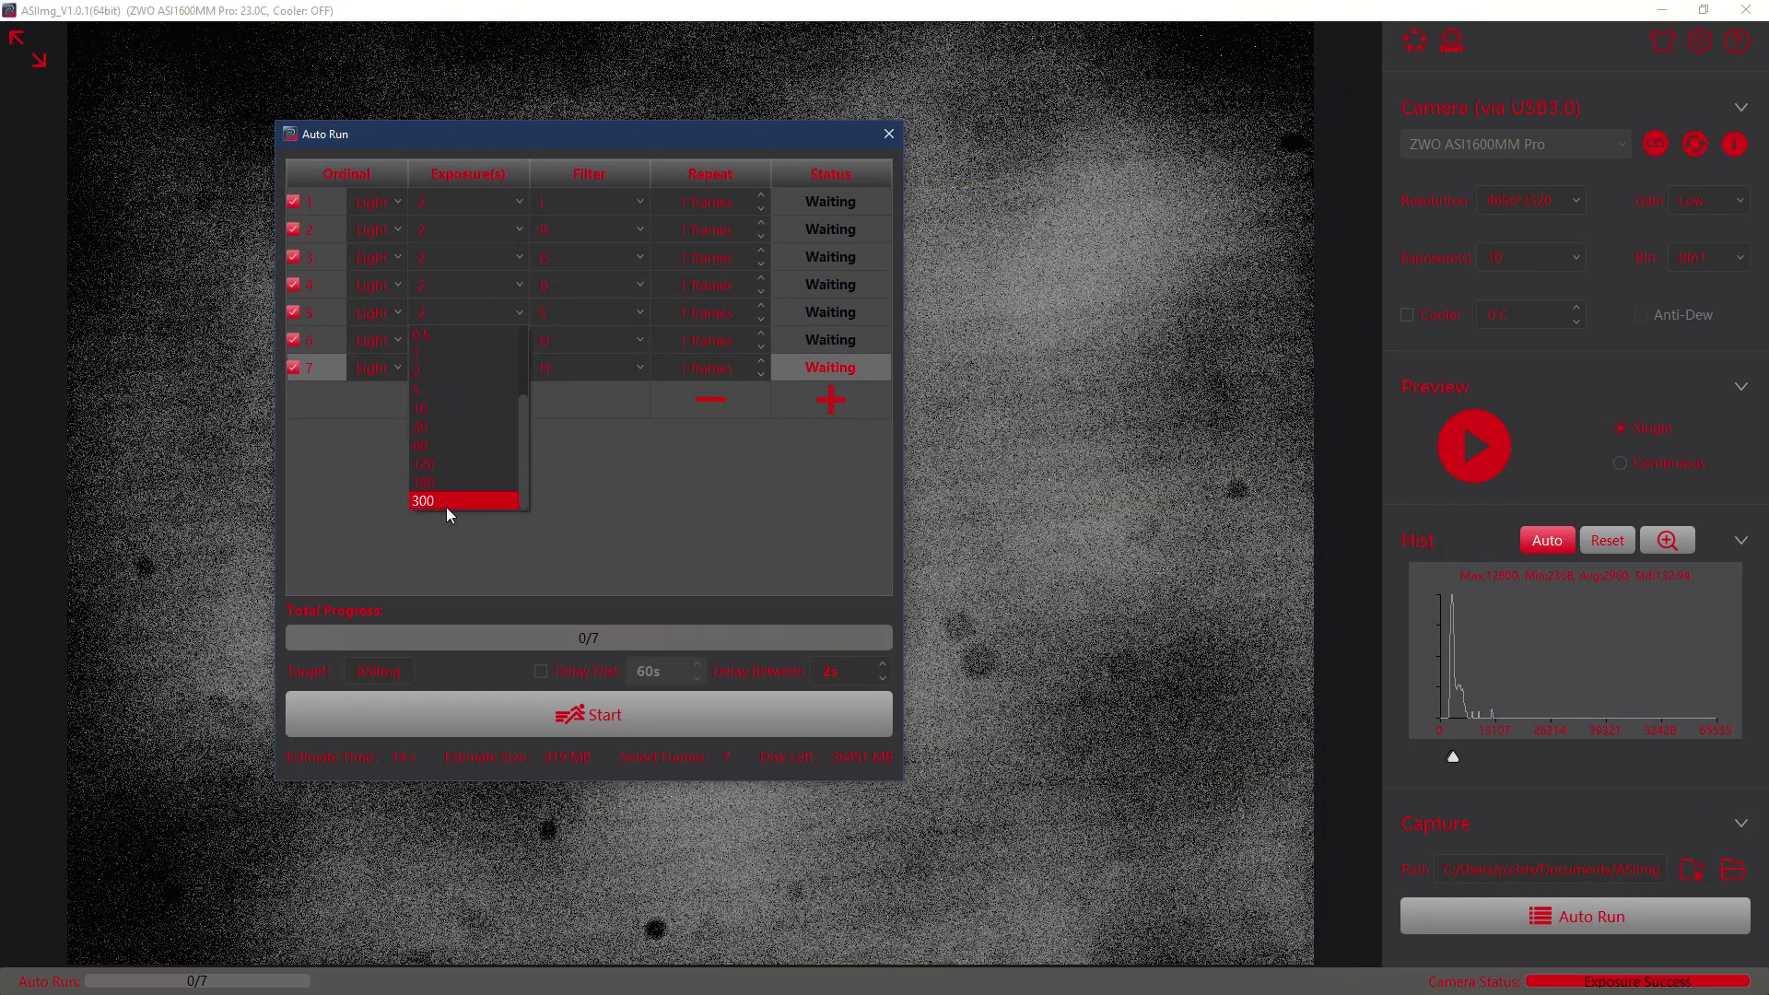
scroll(481, 492, up, 3)
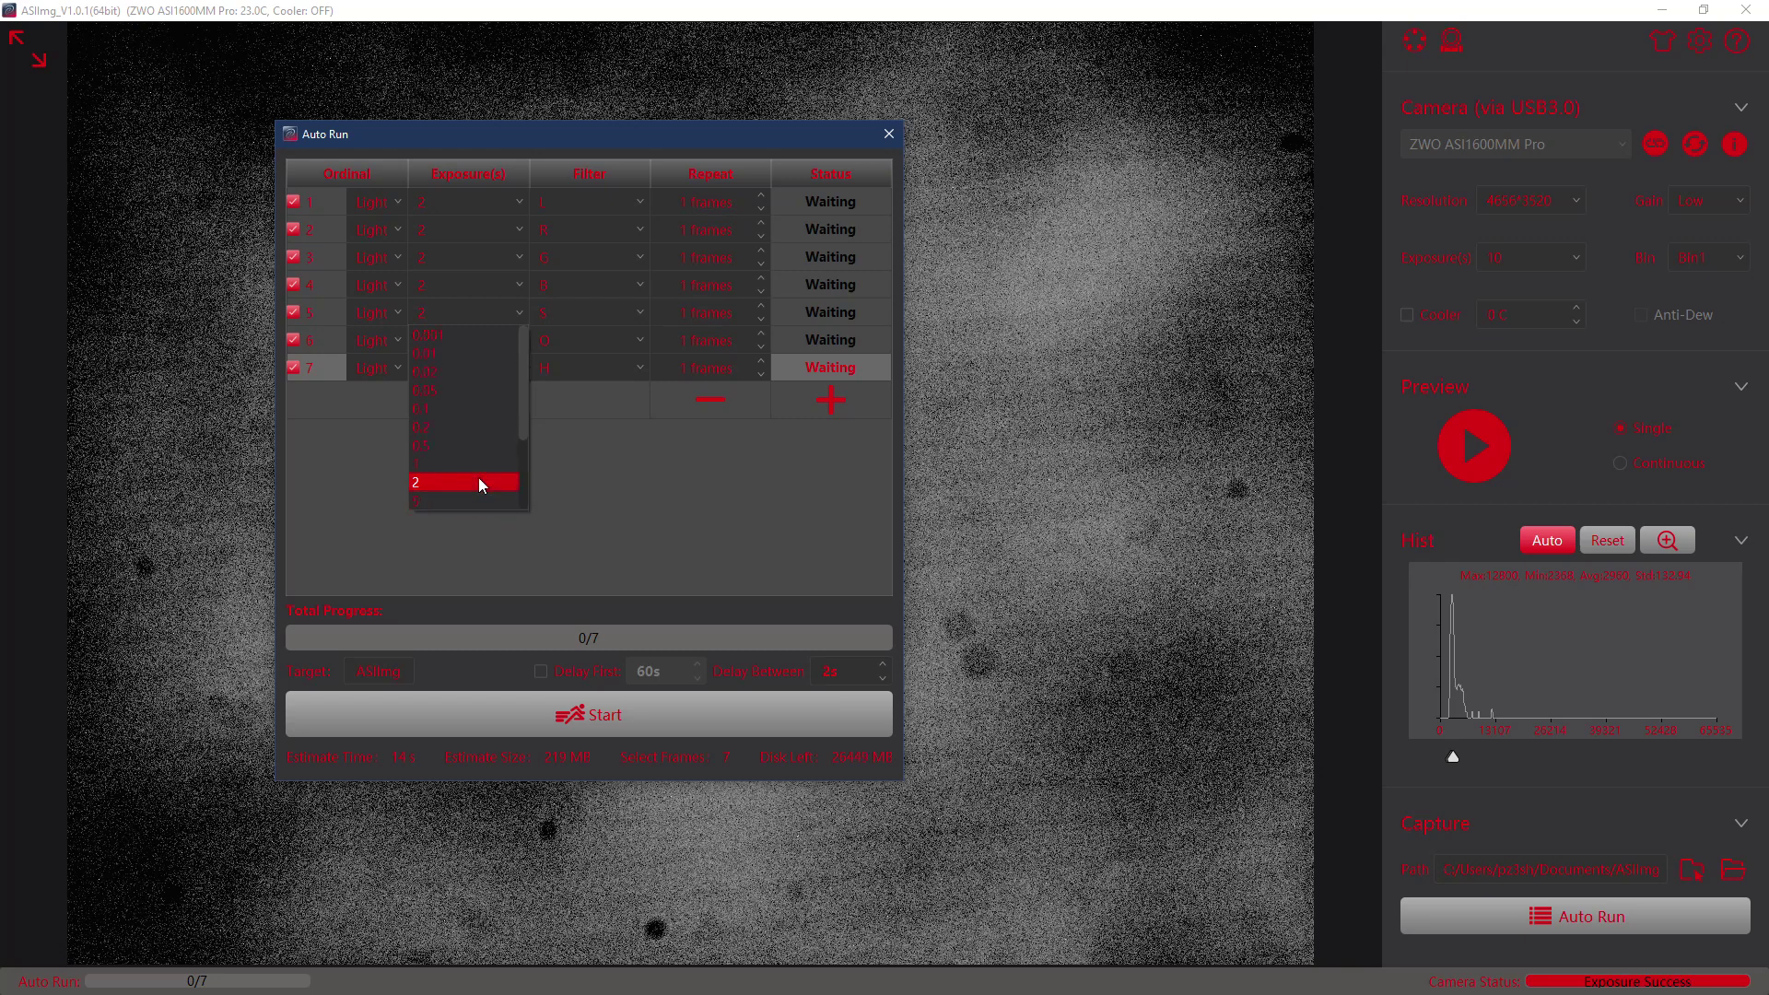
scroll(477, 468, down, 1)
click(474, 468)
Set the exposure of rows 6 and 7 in the Auto Run plan to 10 seconds each
click(460, 346)
scroll(458, 489, down, 2)
click(449, 490)
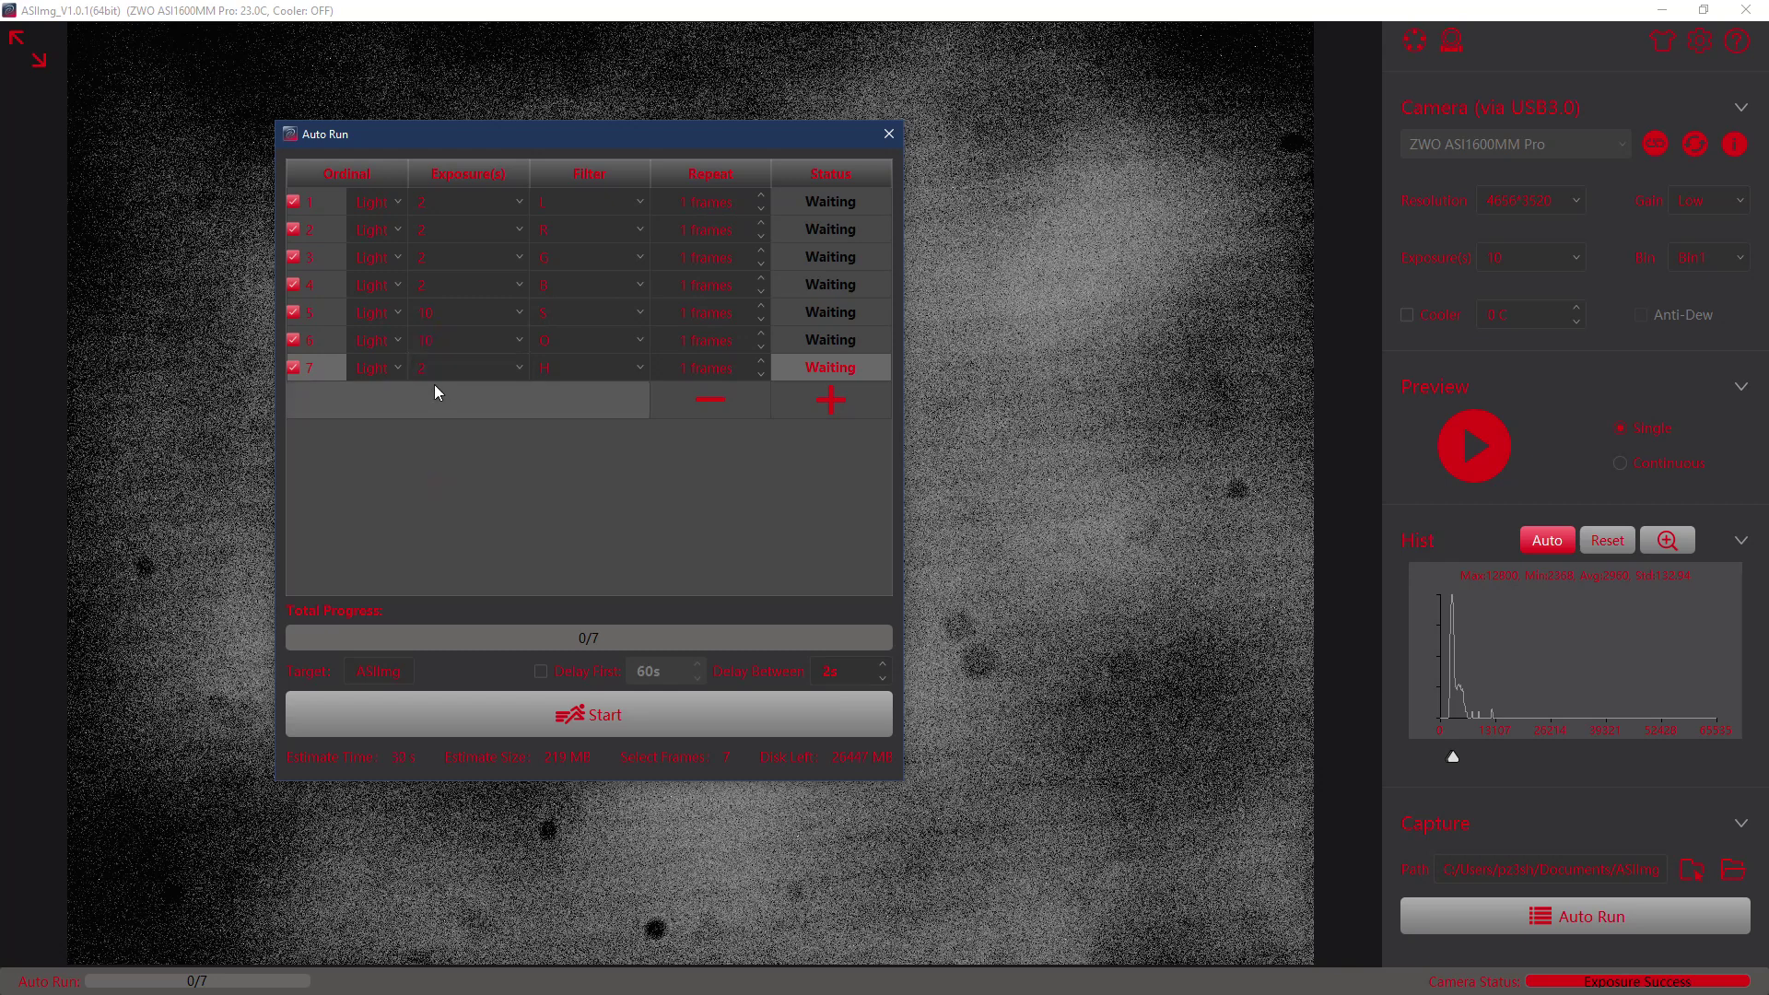
click(442, 369)
scroll(451, 488, down, 2)
click(445, 509)
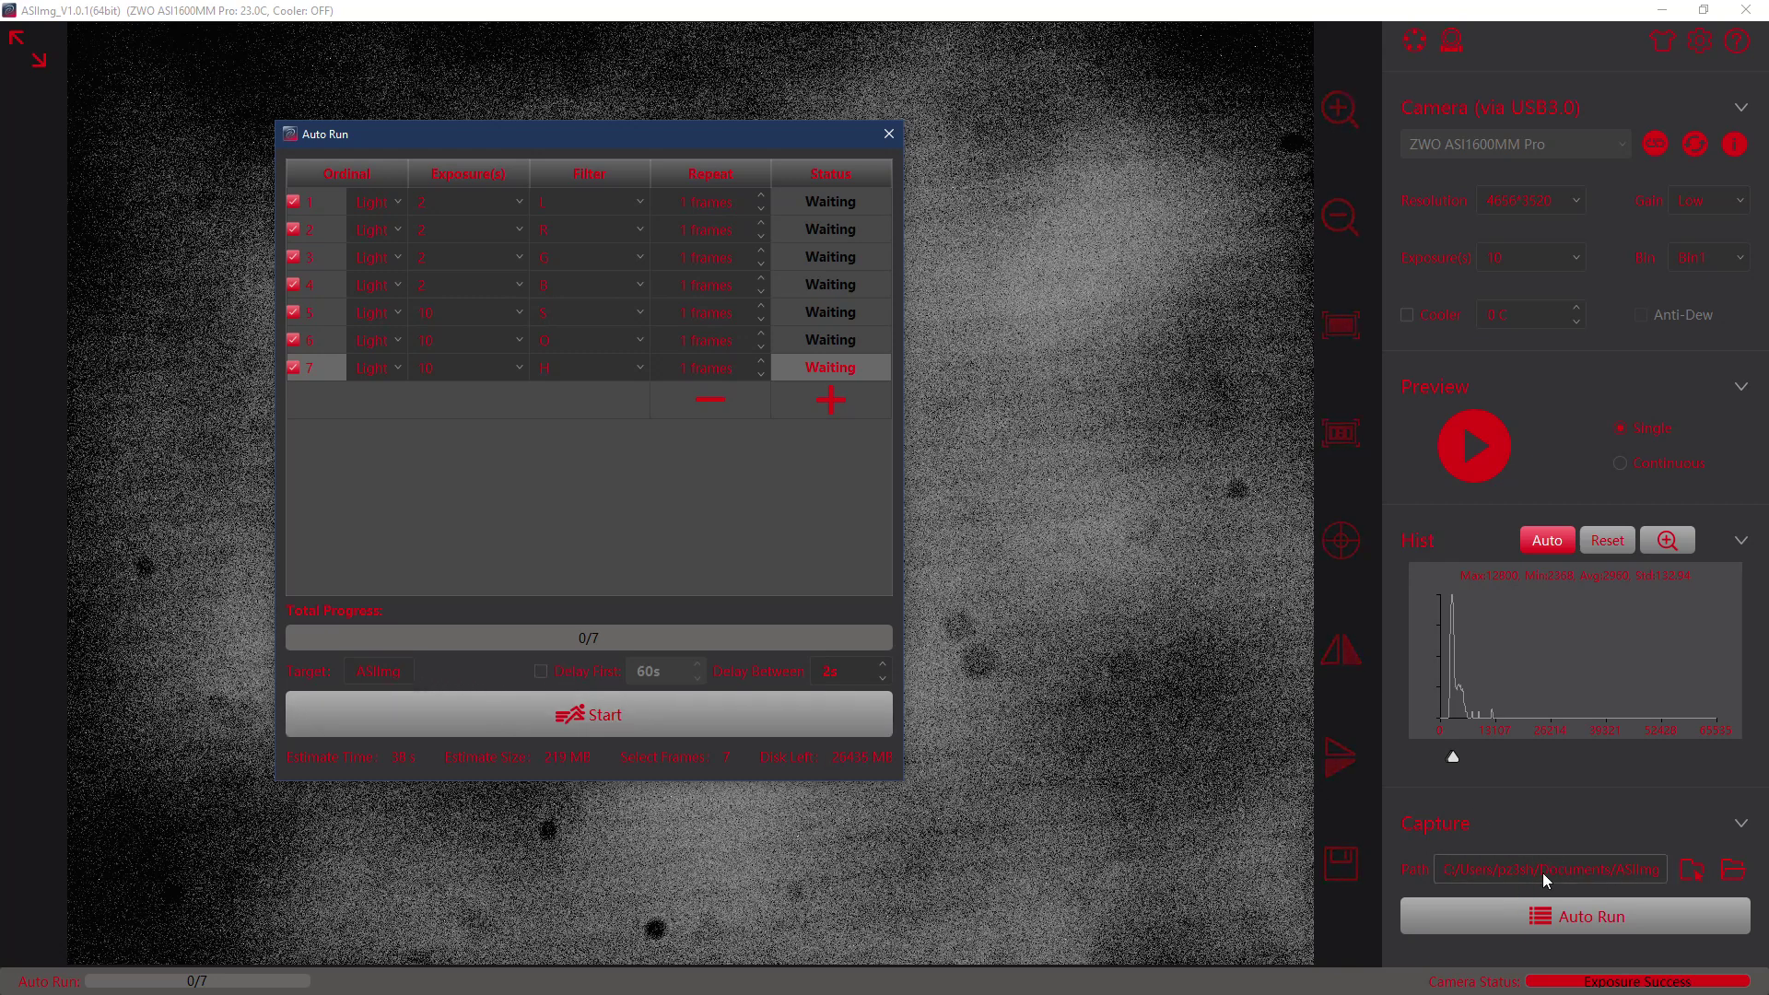
Start the Auto Run sequence, let all seven rows finish, and close the plan
click(658, 719)
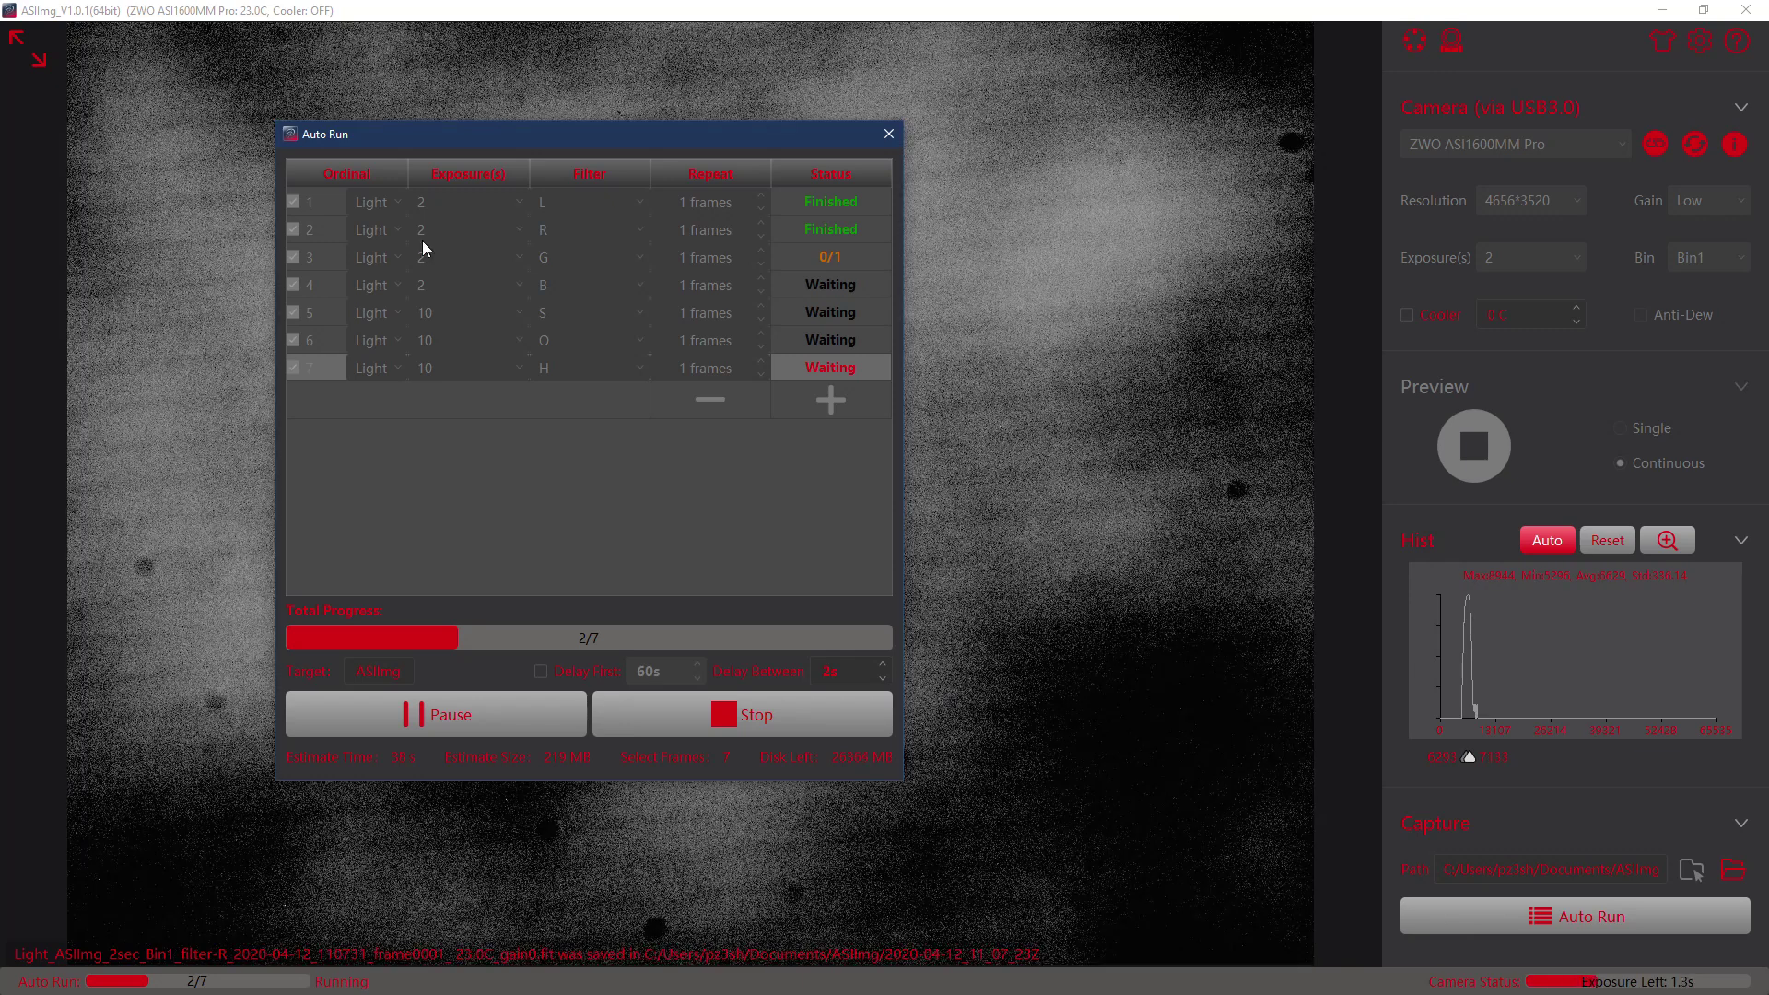
mouse_move(1158, 583)
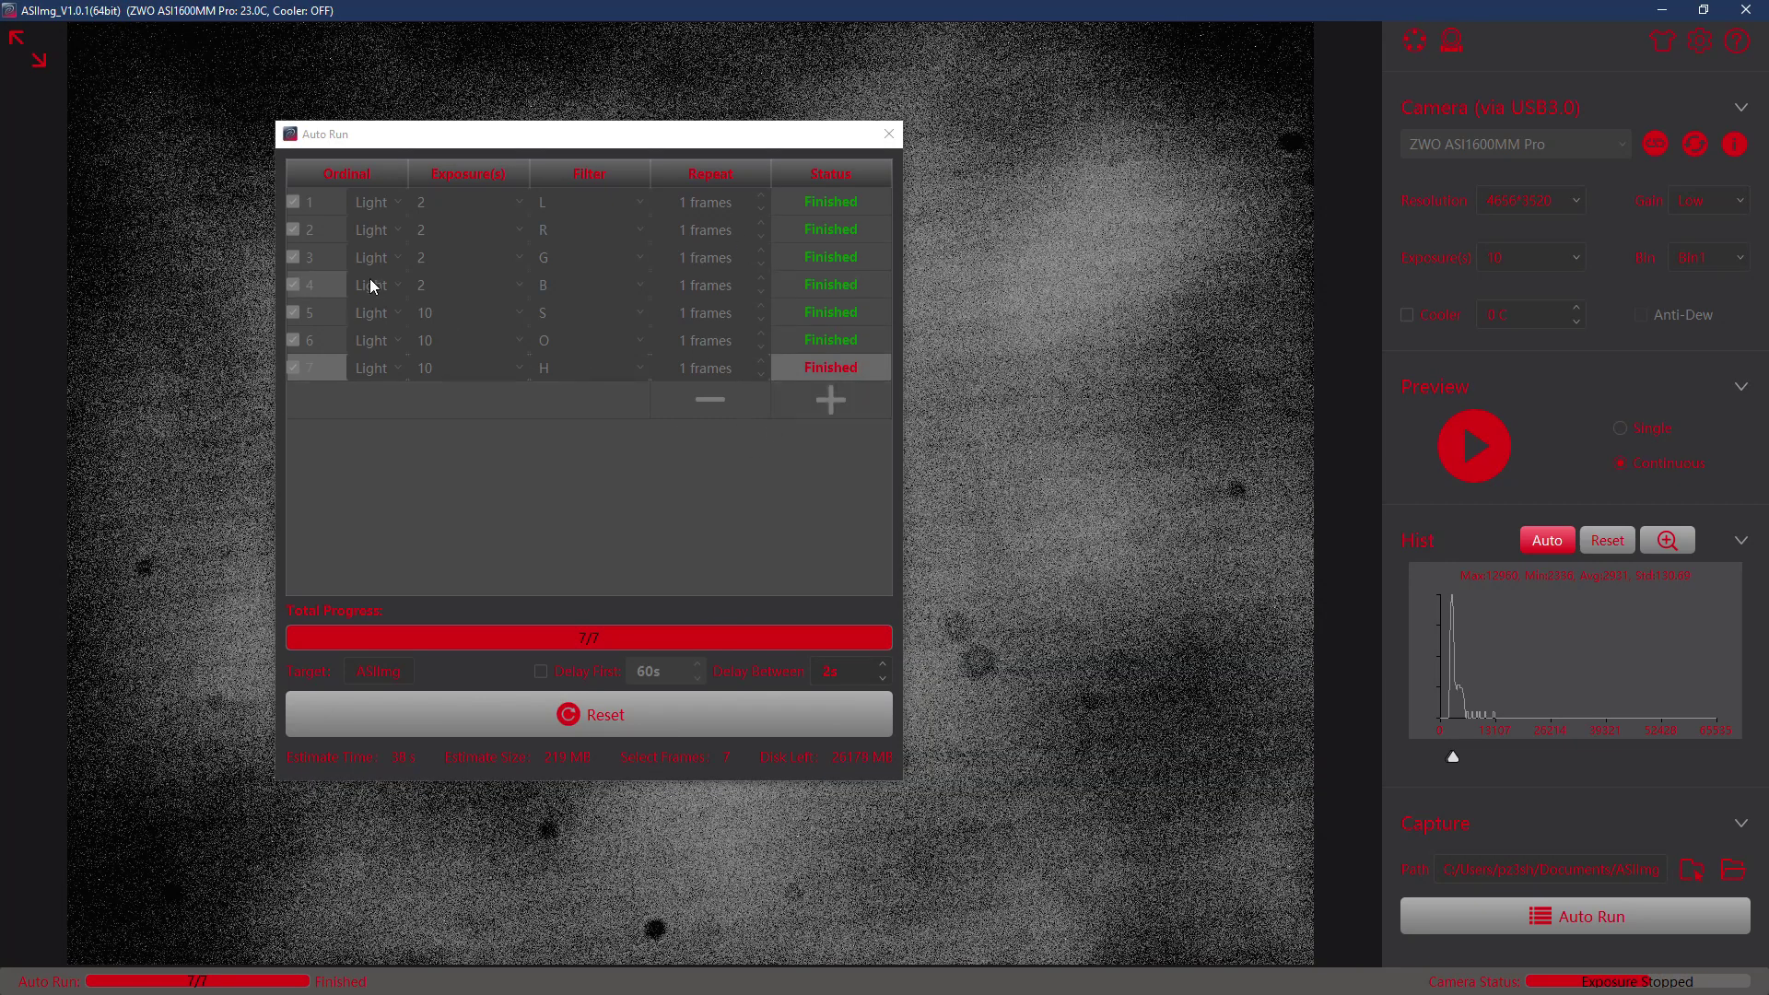
click(888, 135)
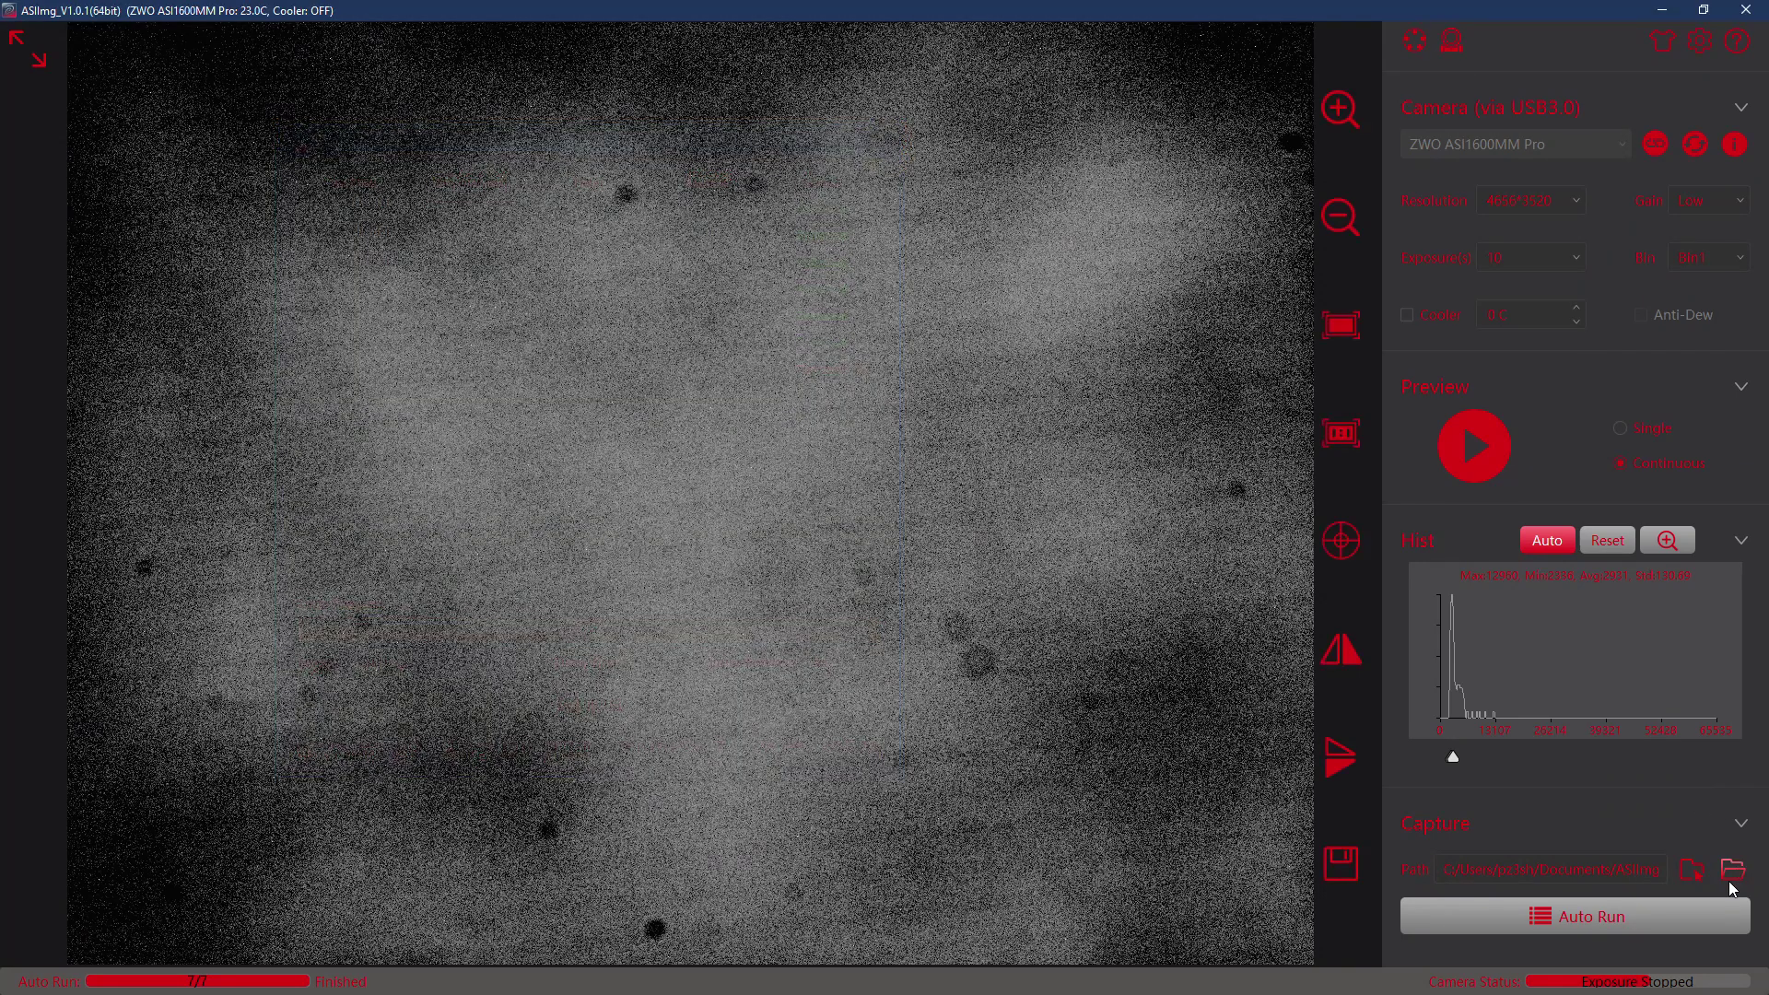
Open the capture save folder and look at the FIT files in its 2020-04-12_11_07_23Z subfolder
click(1731, 873)
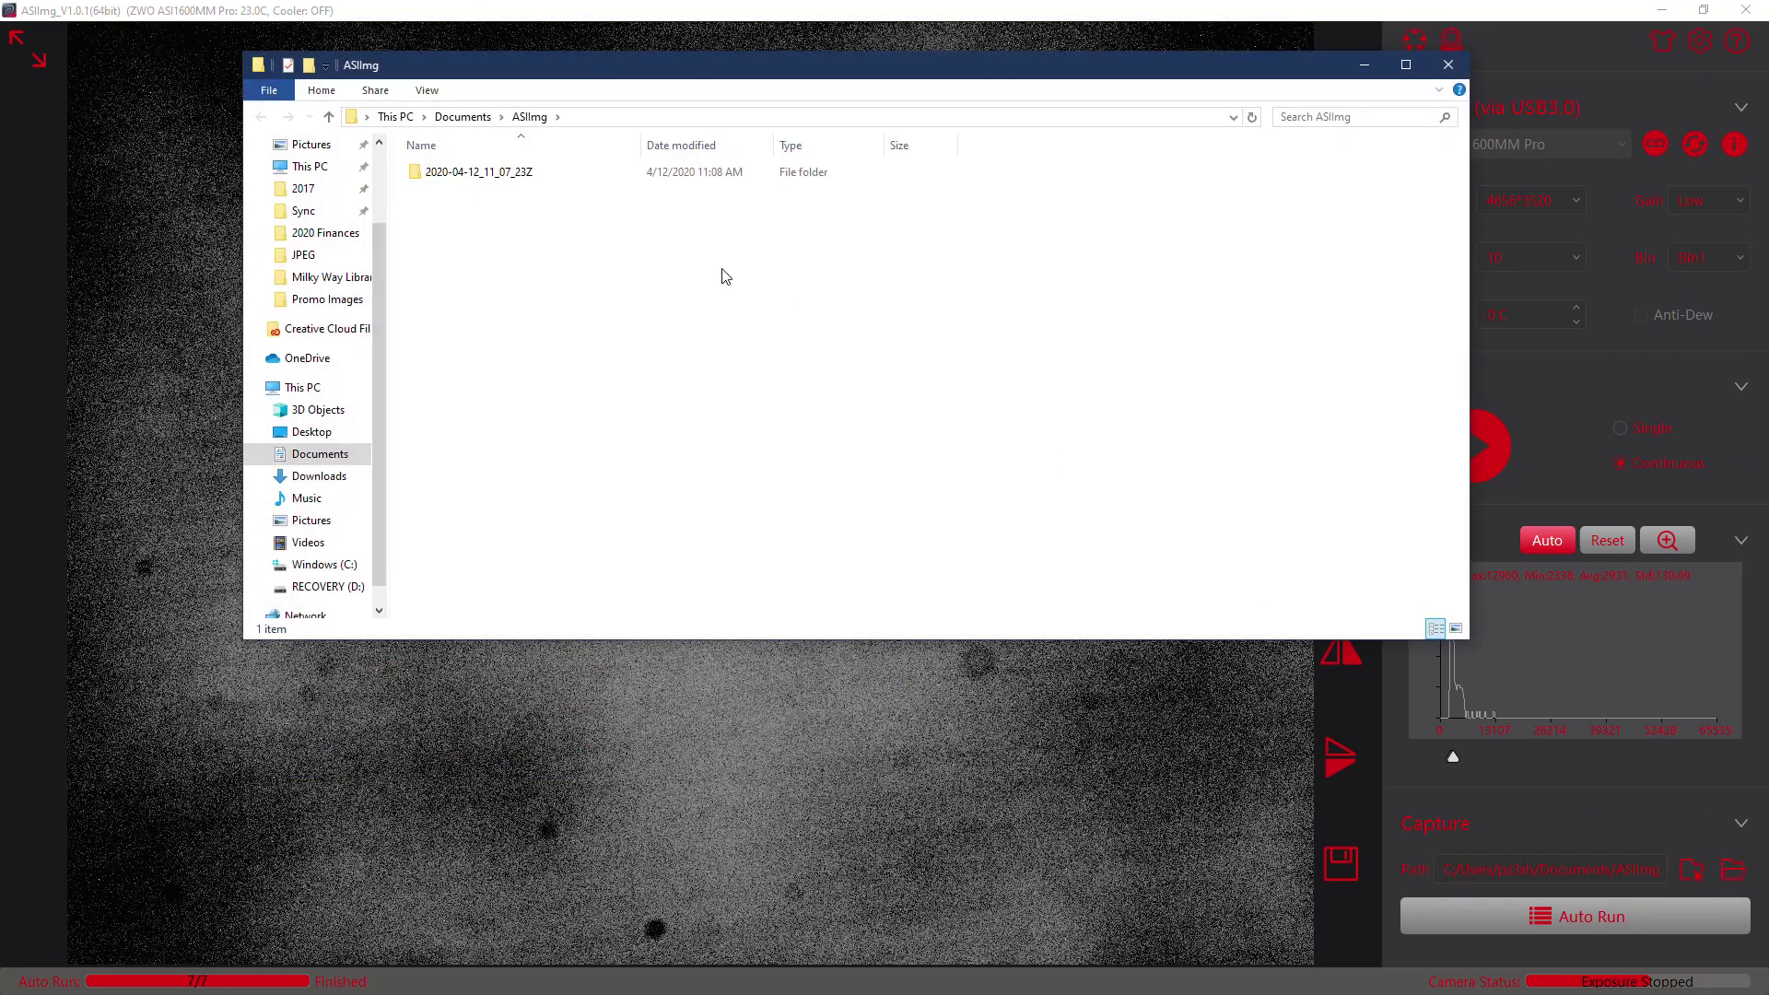
double_click(521, 177)
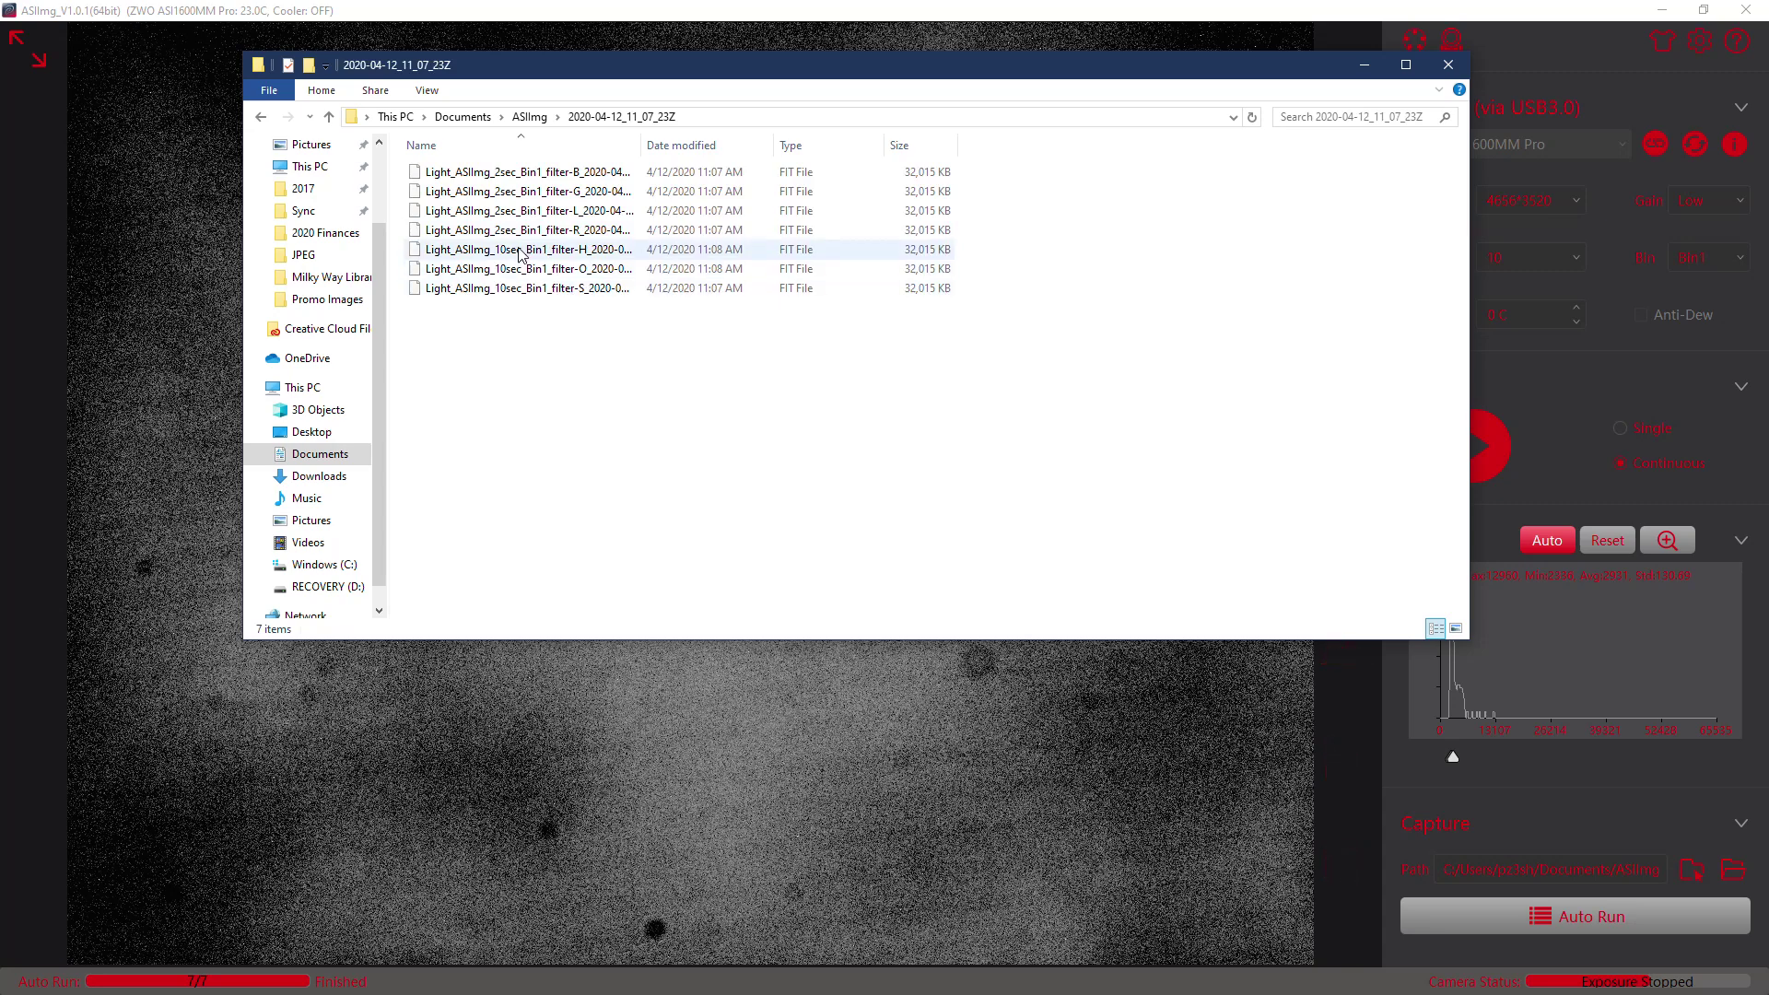
click(533, 328)
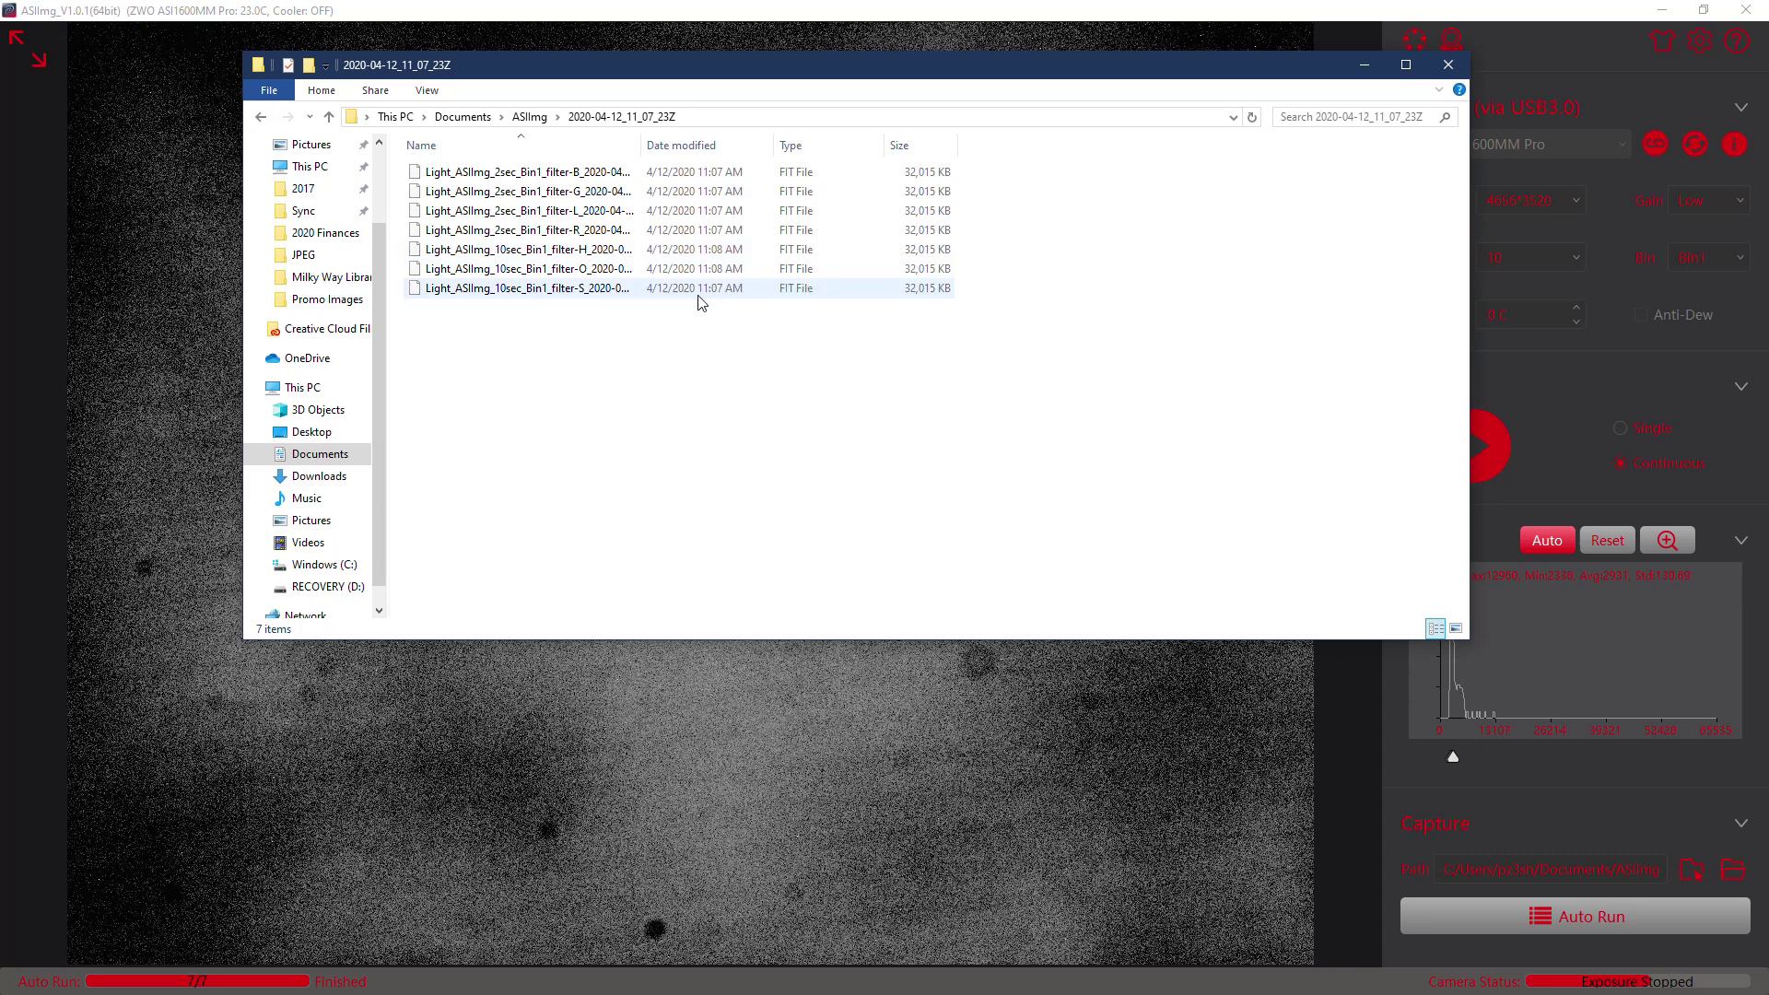
click(522, 291)
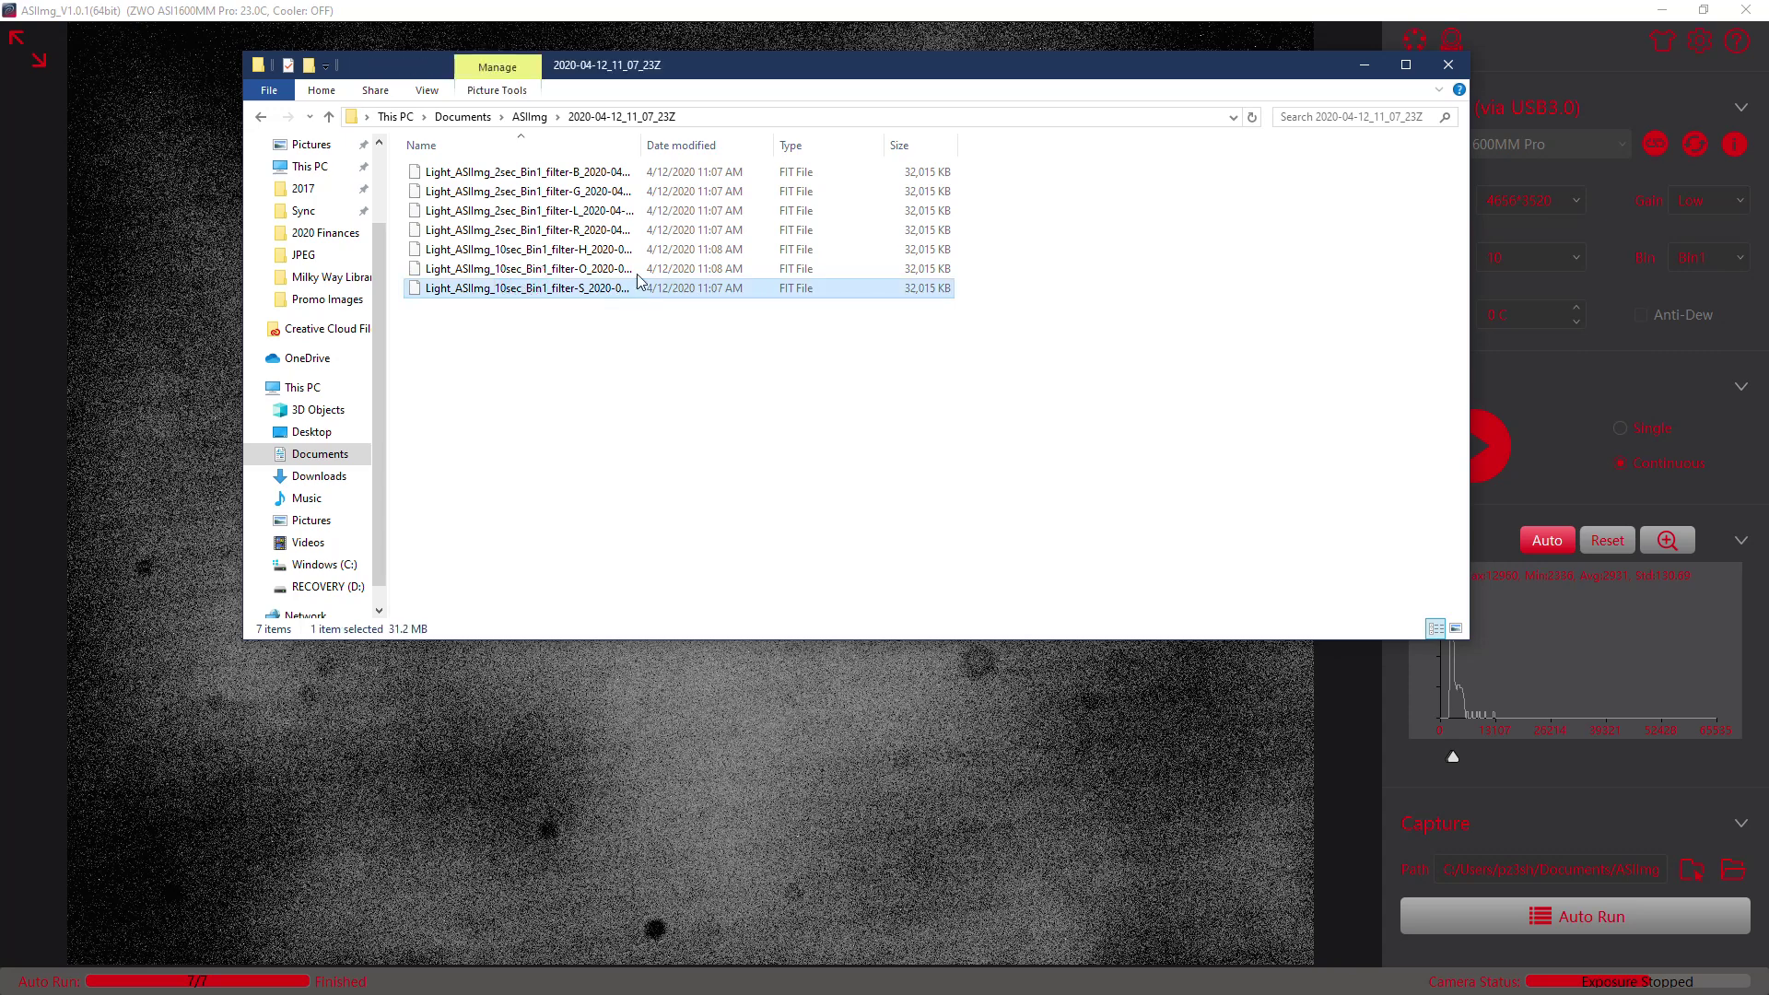
right_click(522, 291)
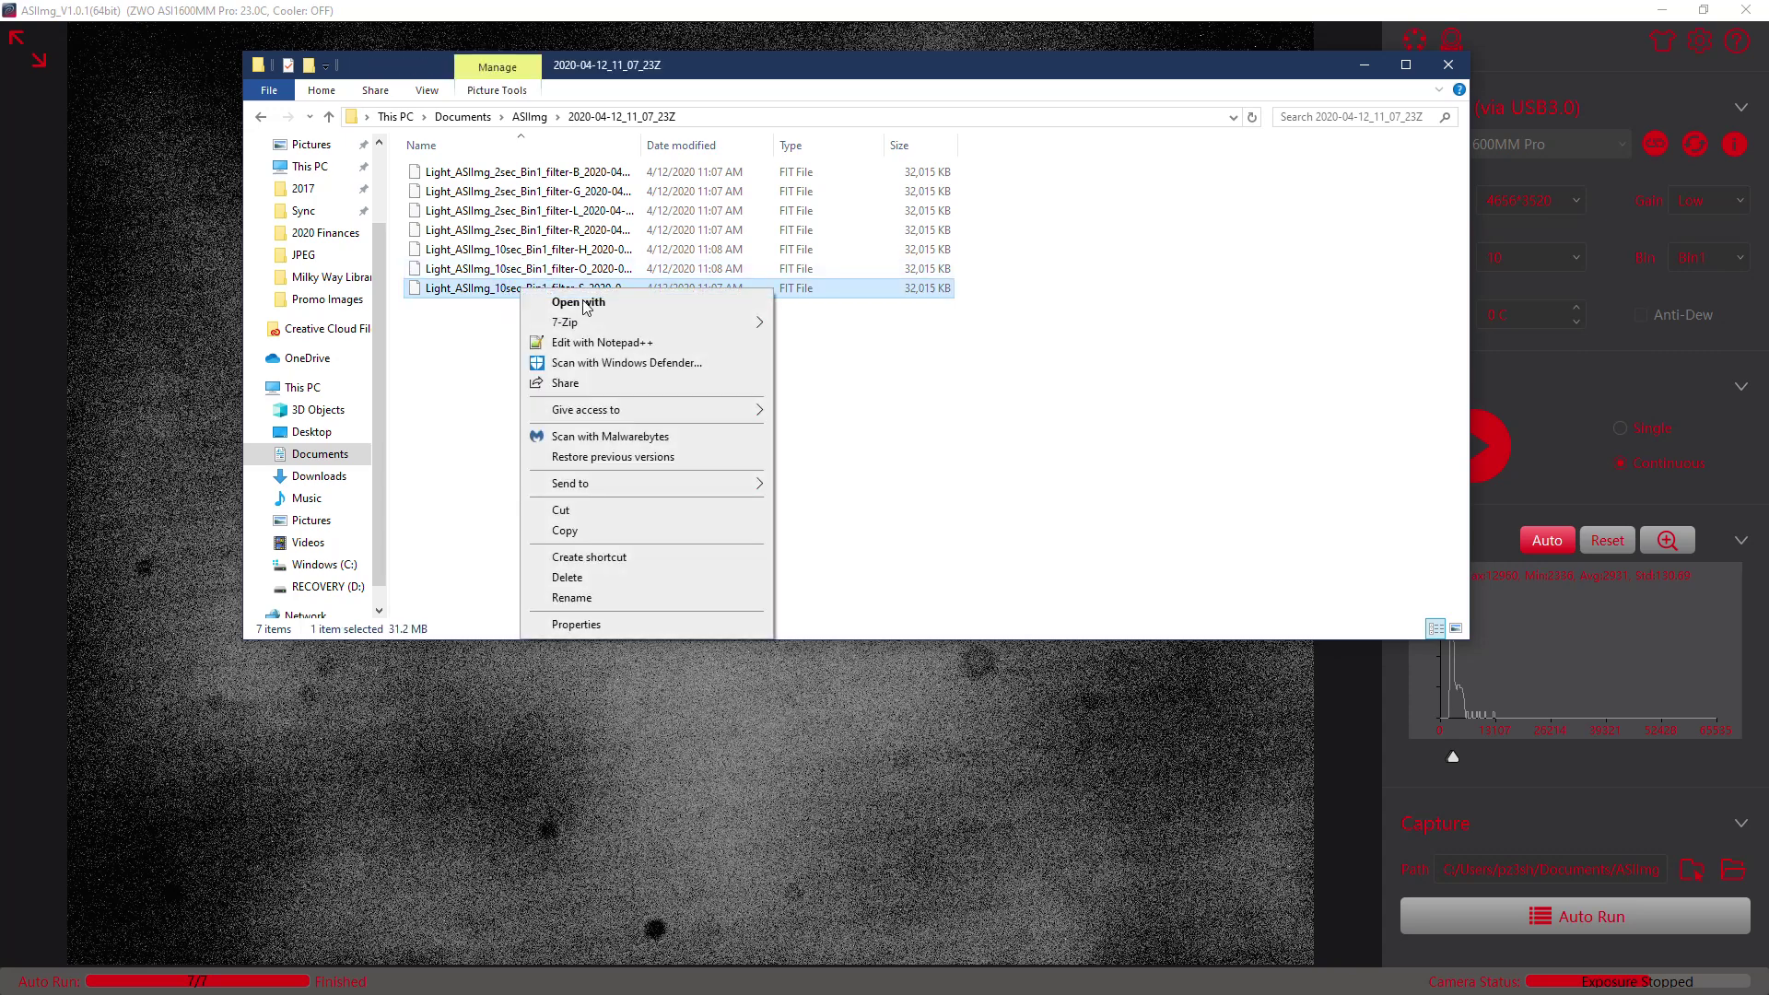
click(868, 336)
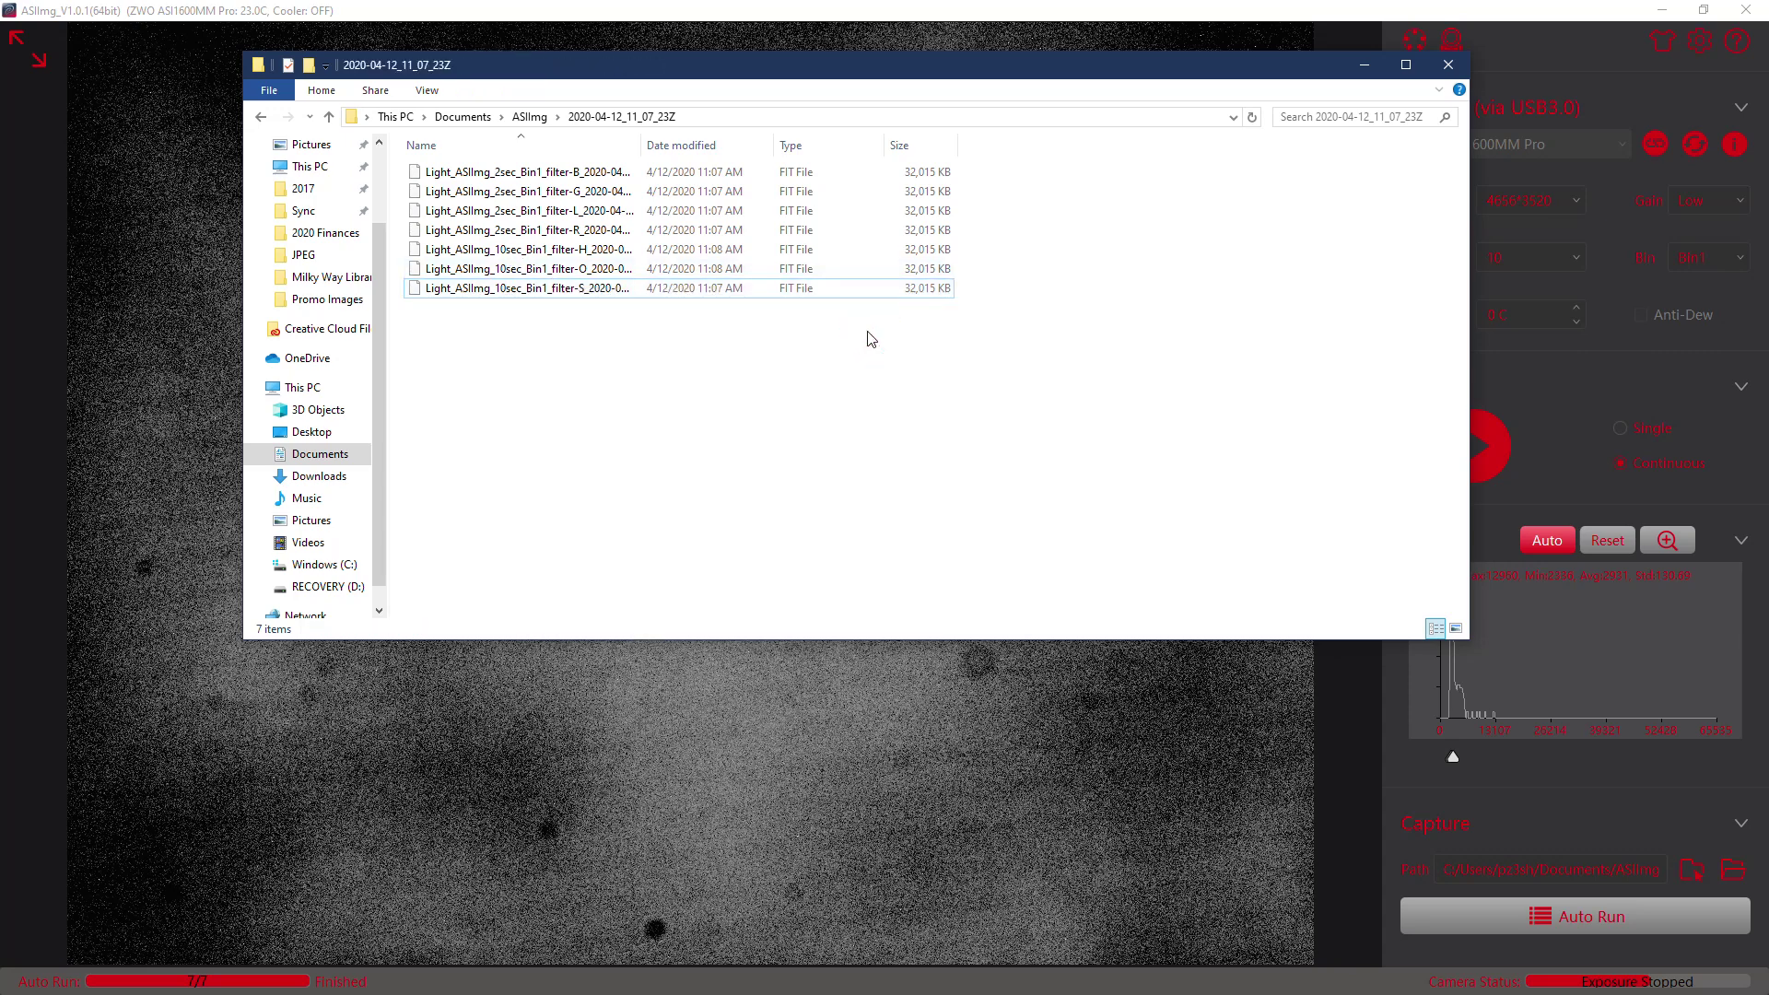
double_click(489, 291)
key(Escape)
right_click(558, 291)
click(475, 402)
Launch DeepSkyStacker (64 bit)
key(super)
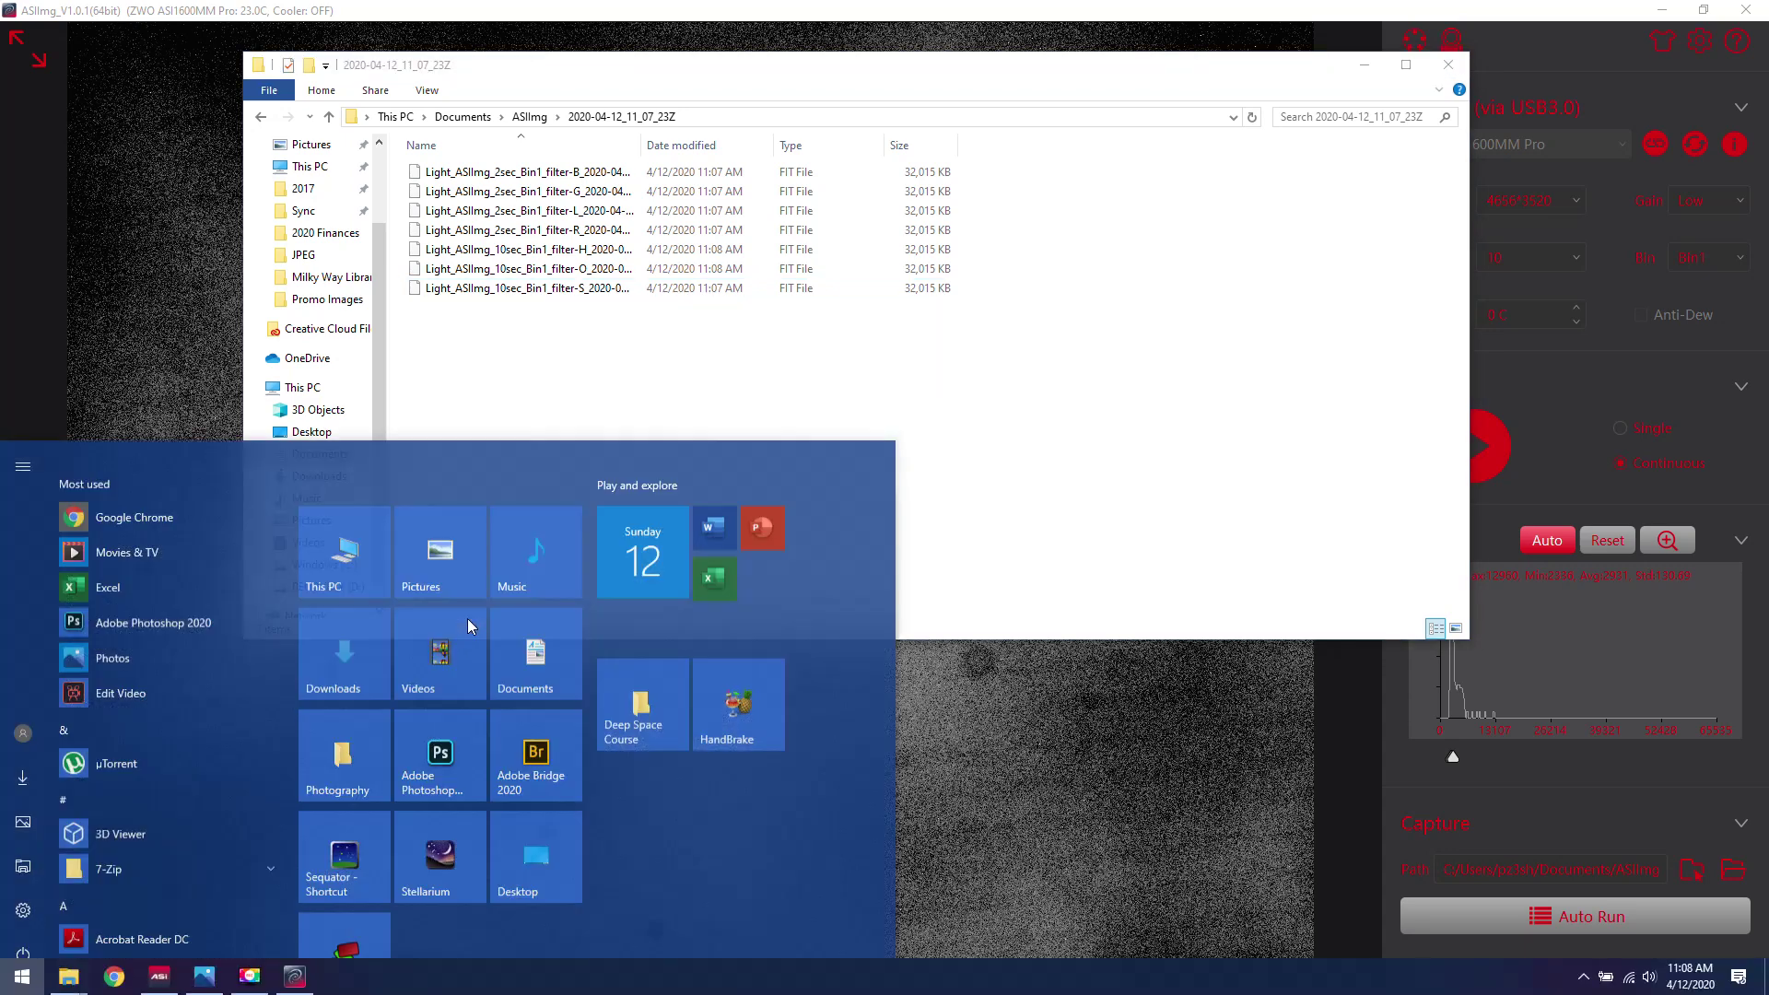
text(dee)
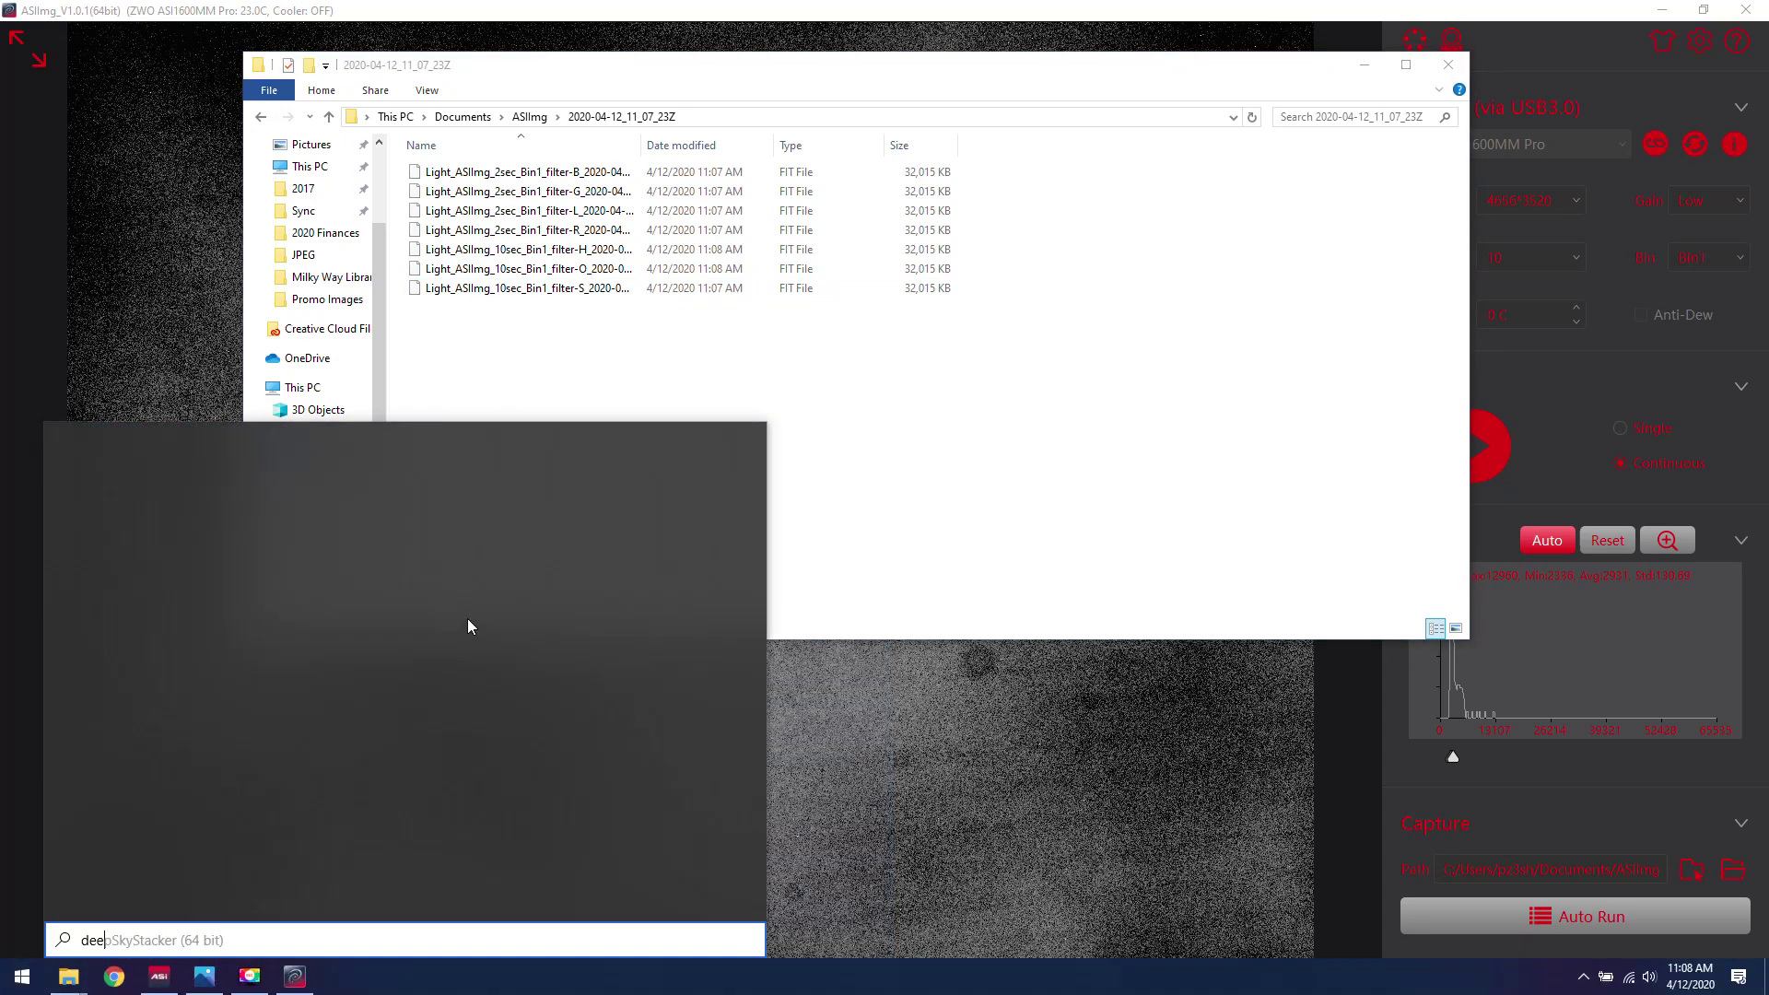
click(287, 549)
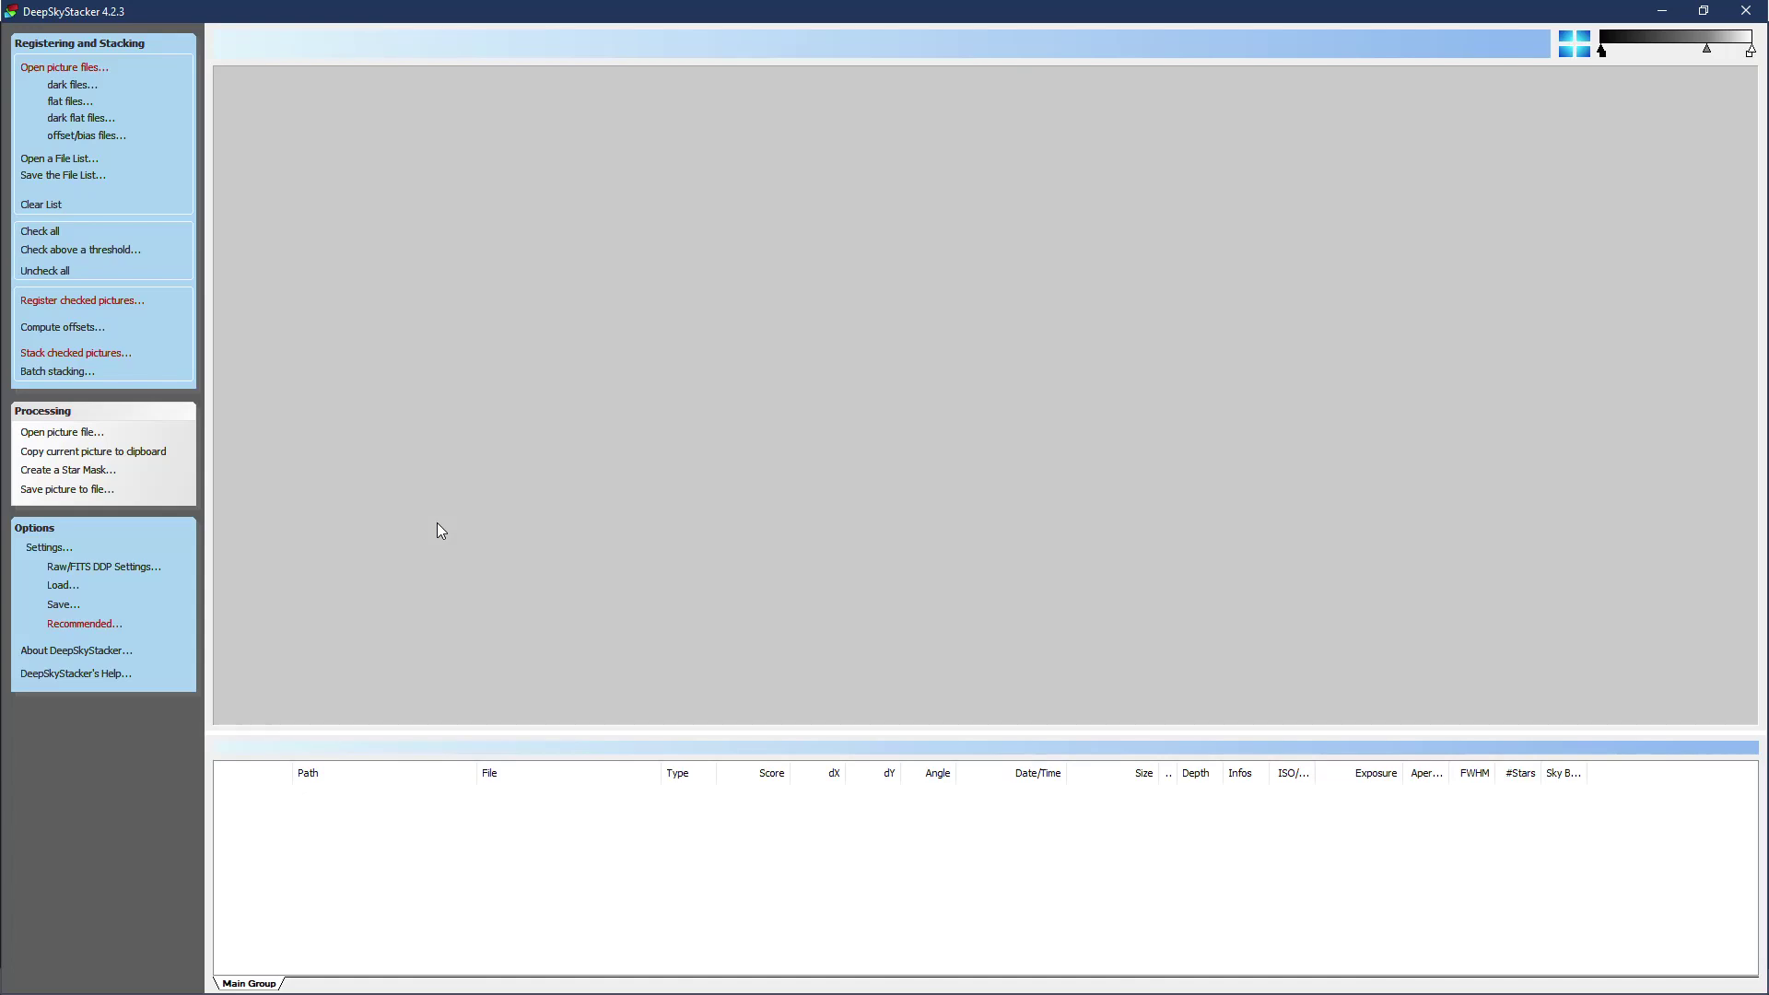
Load all seven FIT files from Documents > ASIImg > 2020-04-12_11_07_23Z as light frames
click(77, 76)
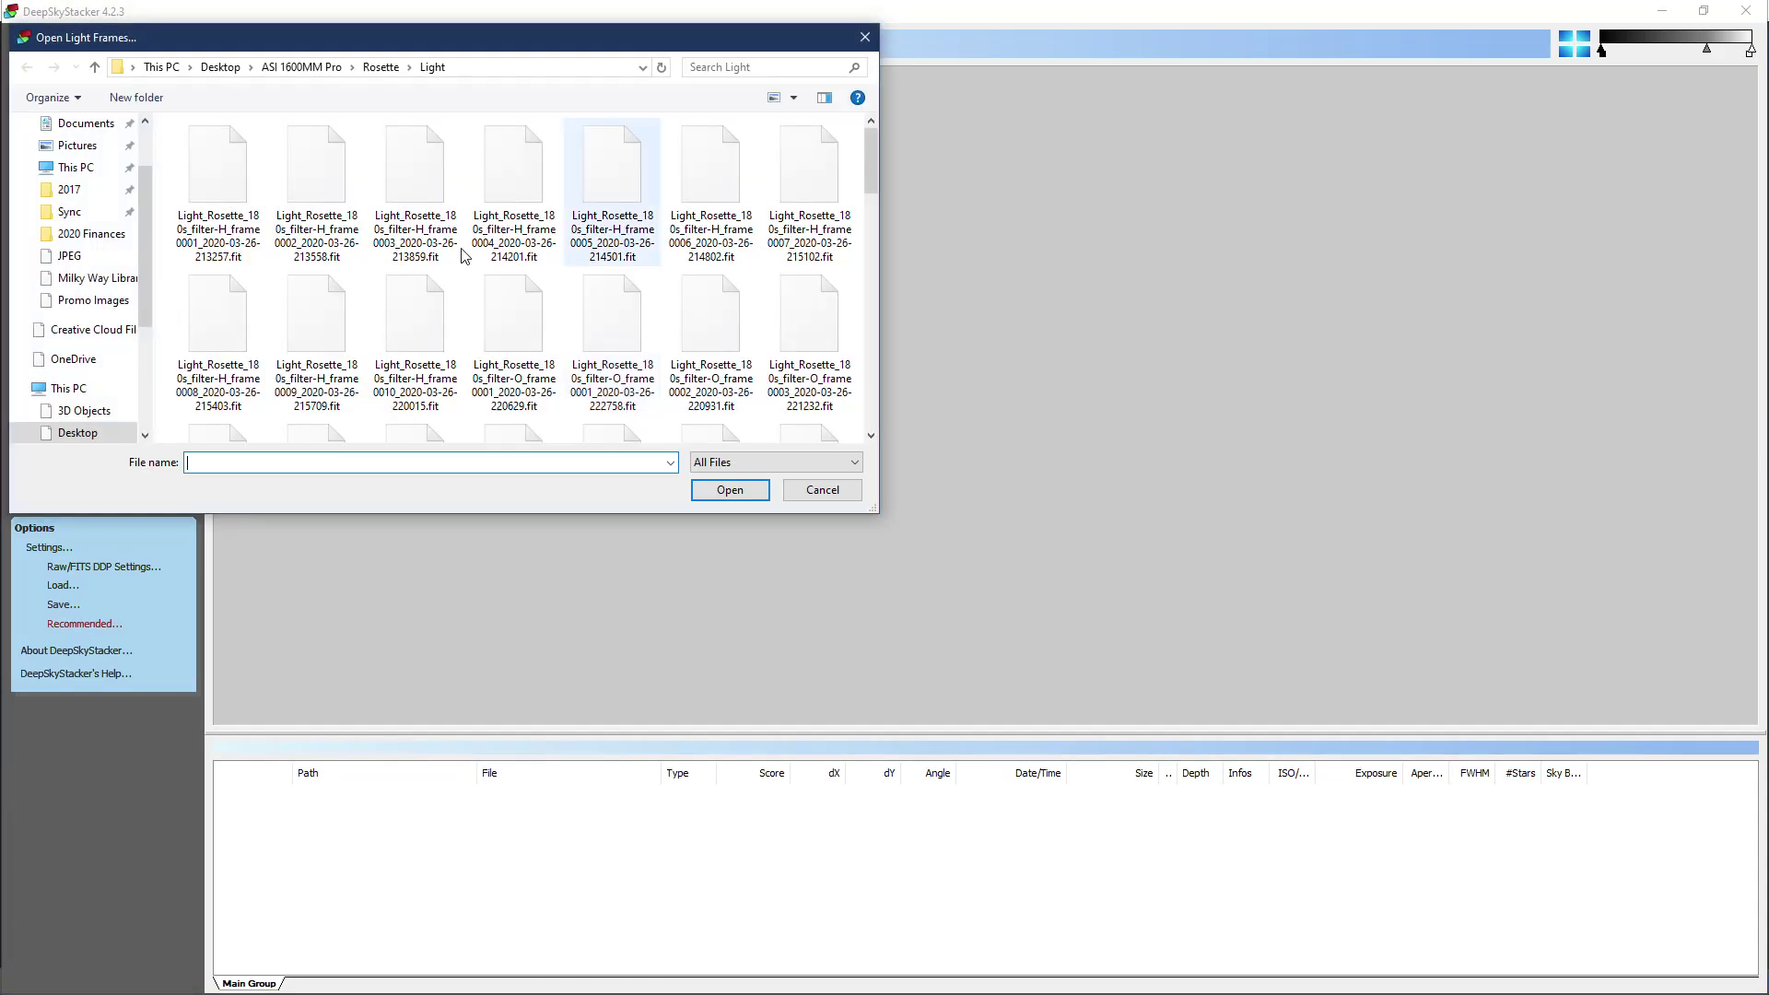
click(79, 125)
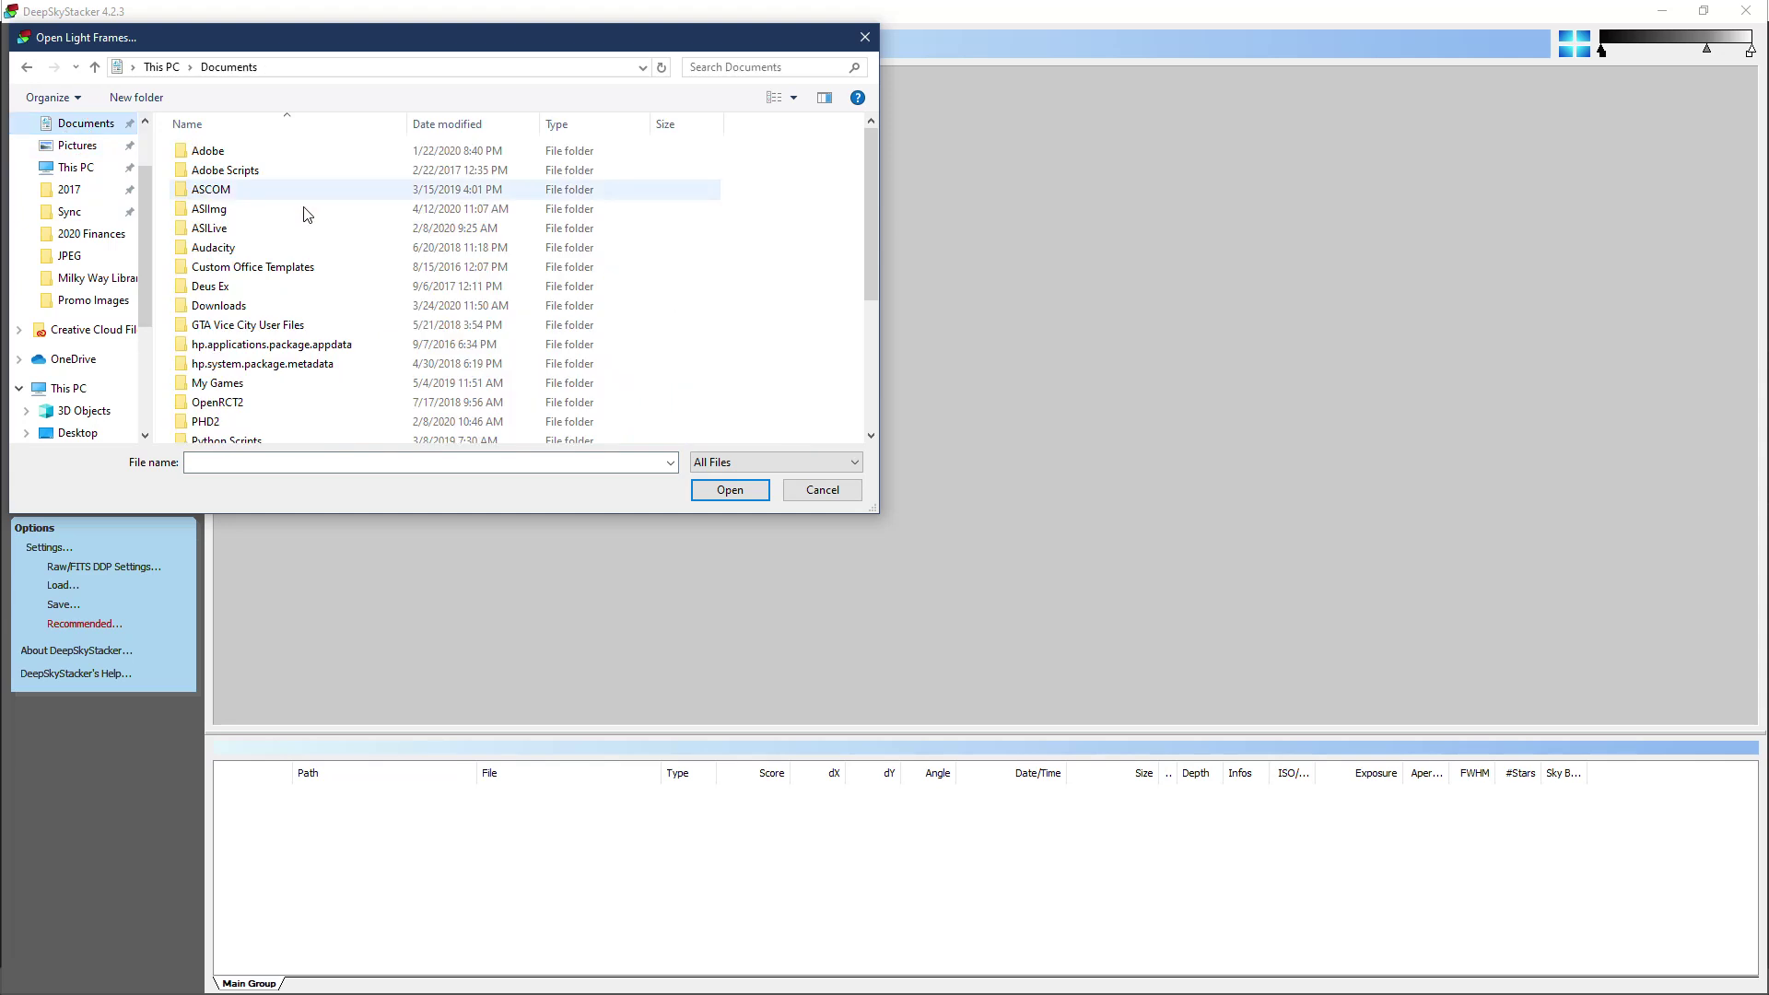
double_click(219, 208)
double_click(243, 152)
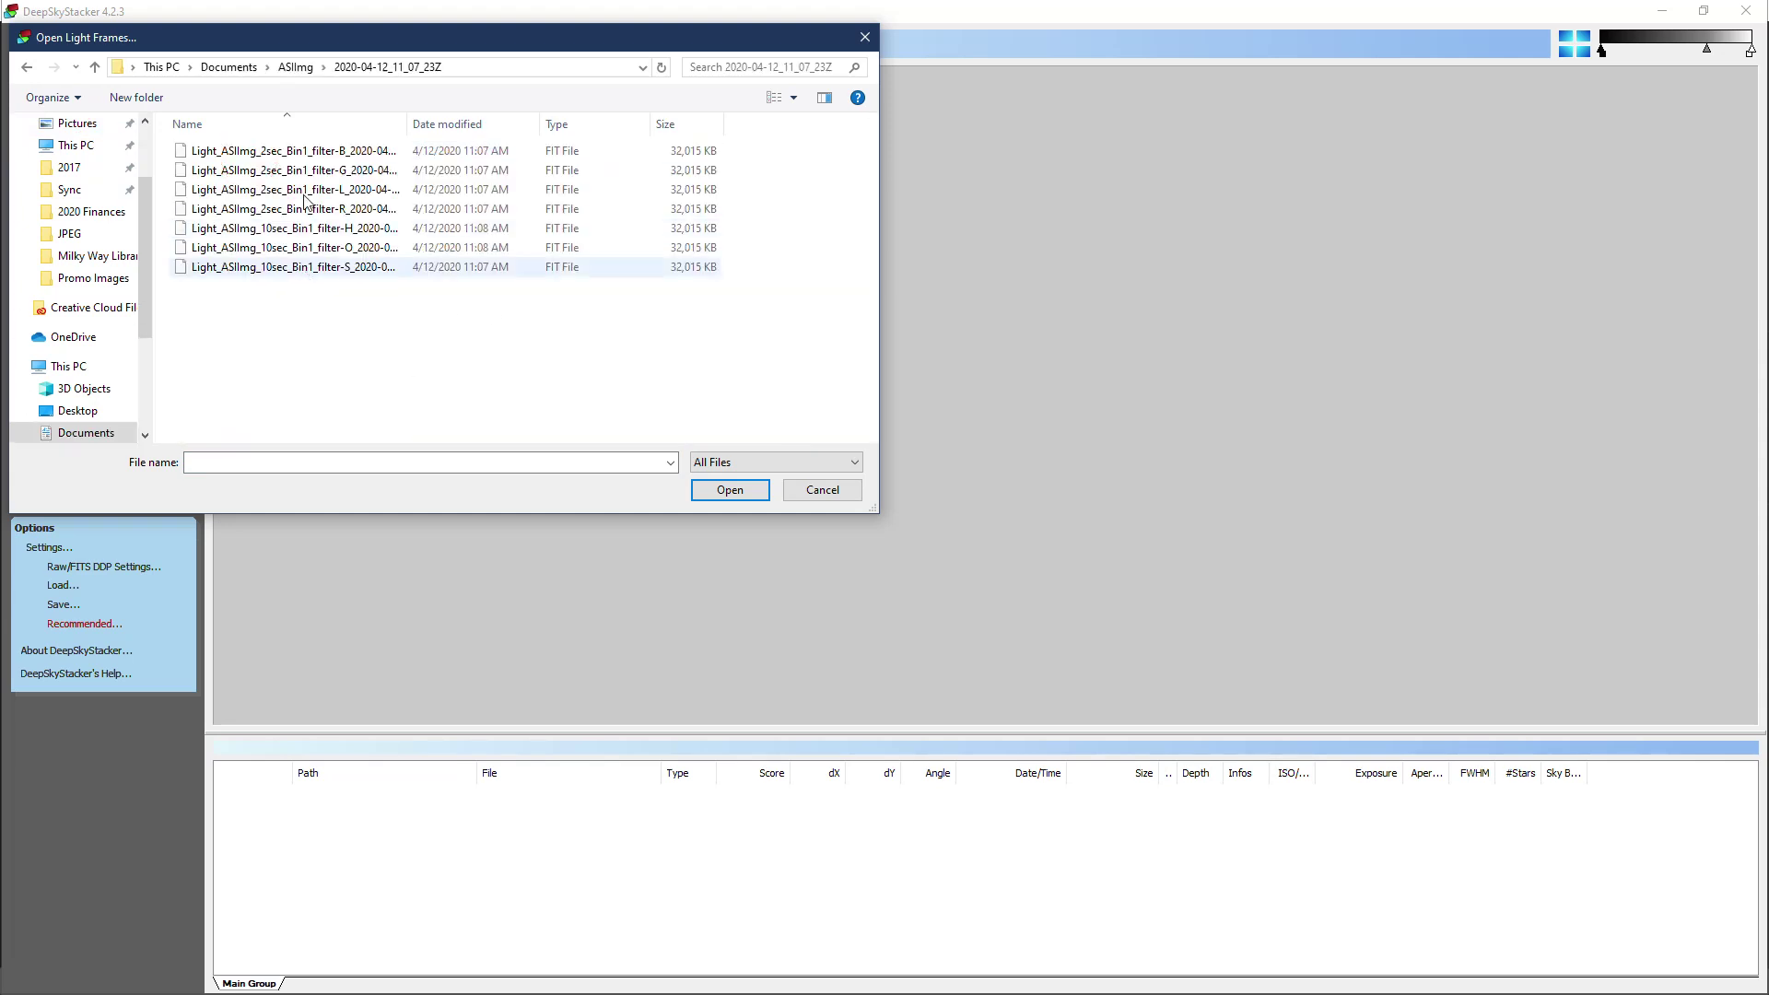
drag(313, 362, 271, 145)
click(727, 488)
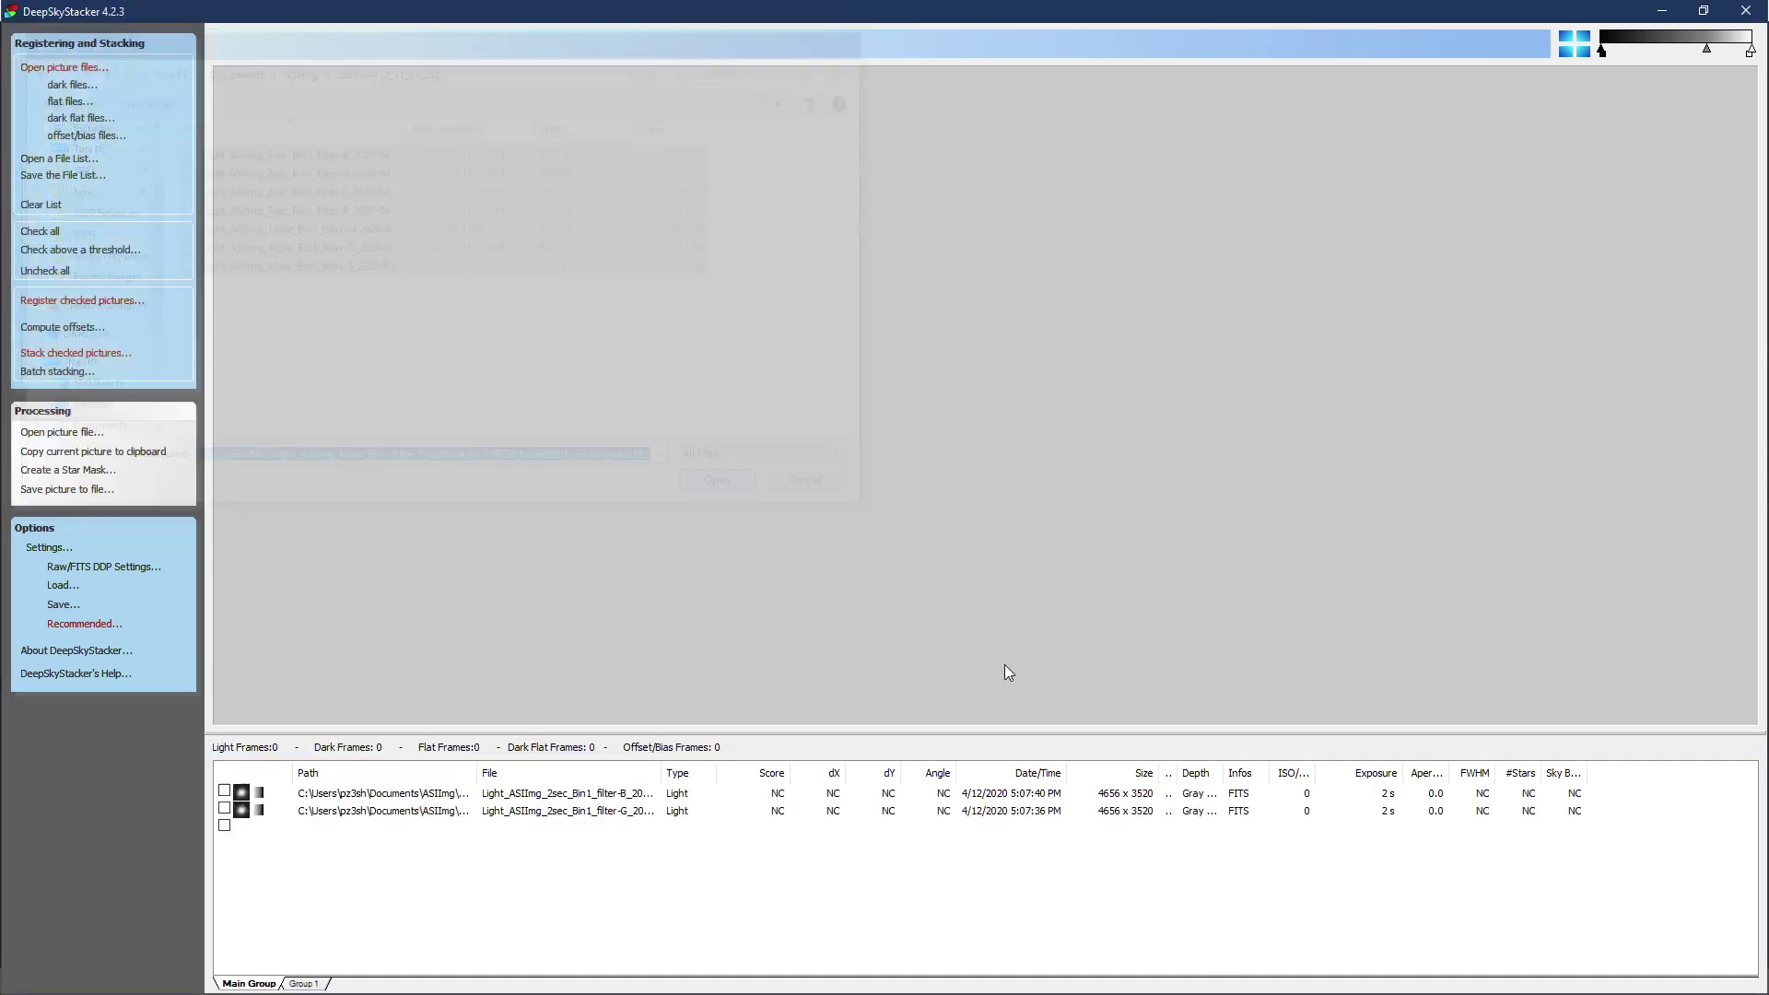
Preview the 2-second B-filter frame with its display levels narrowed for contrast, and view the G-filter frame with the same levels
click(413, 794)
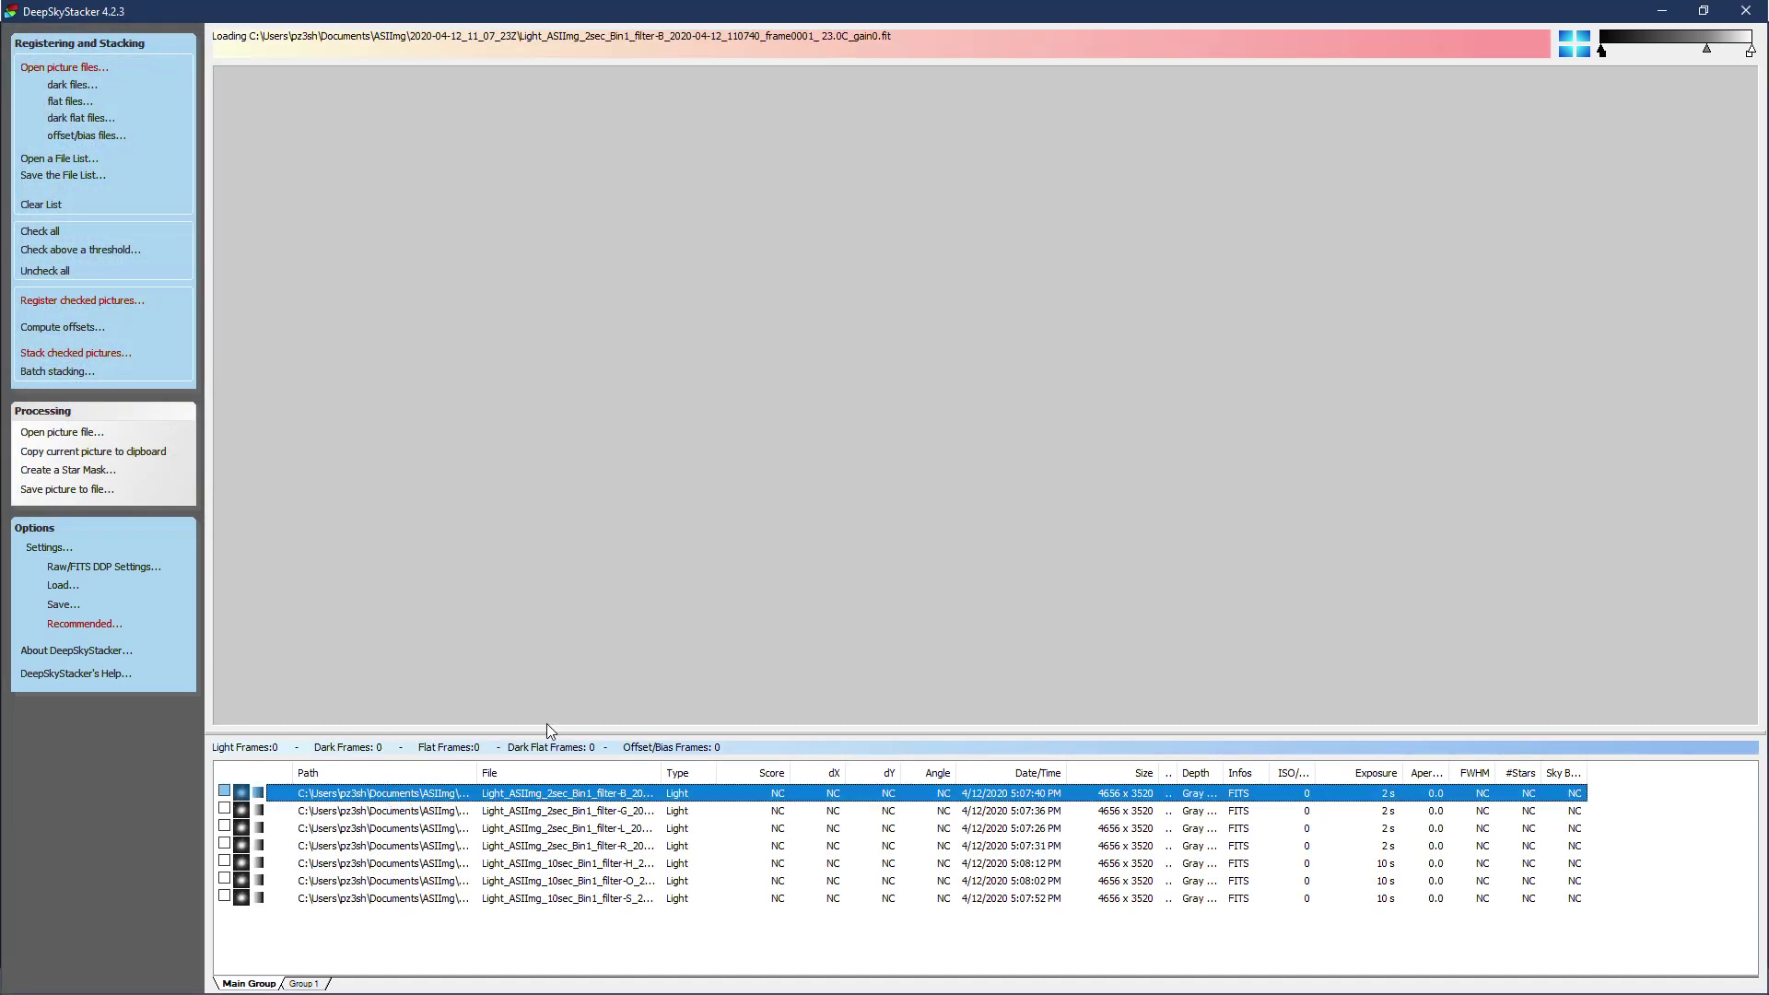
drag(1705, 51, 1641, 53)
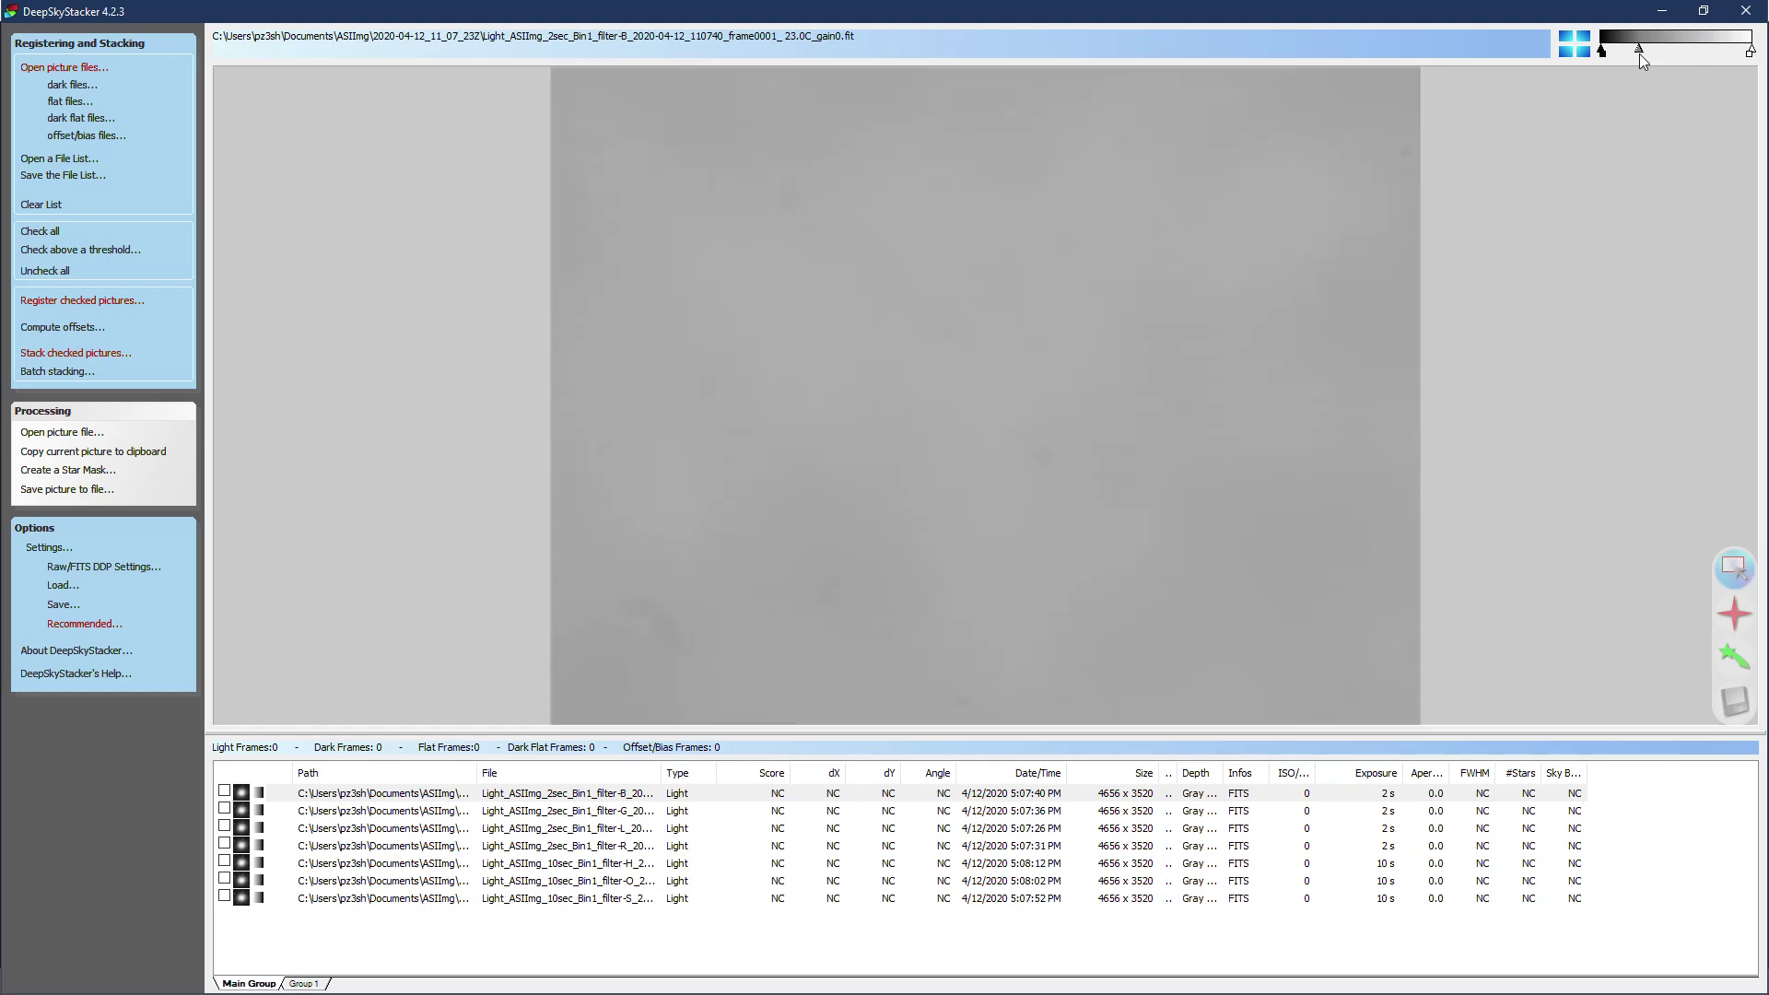
drag(1639, 52, 1671, 52)
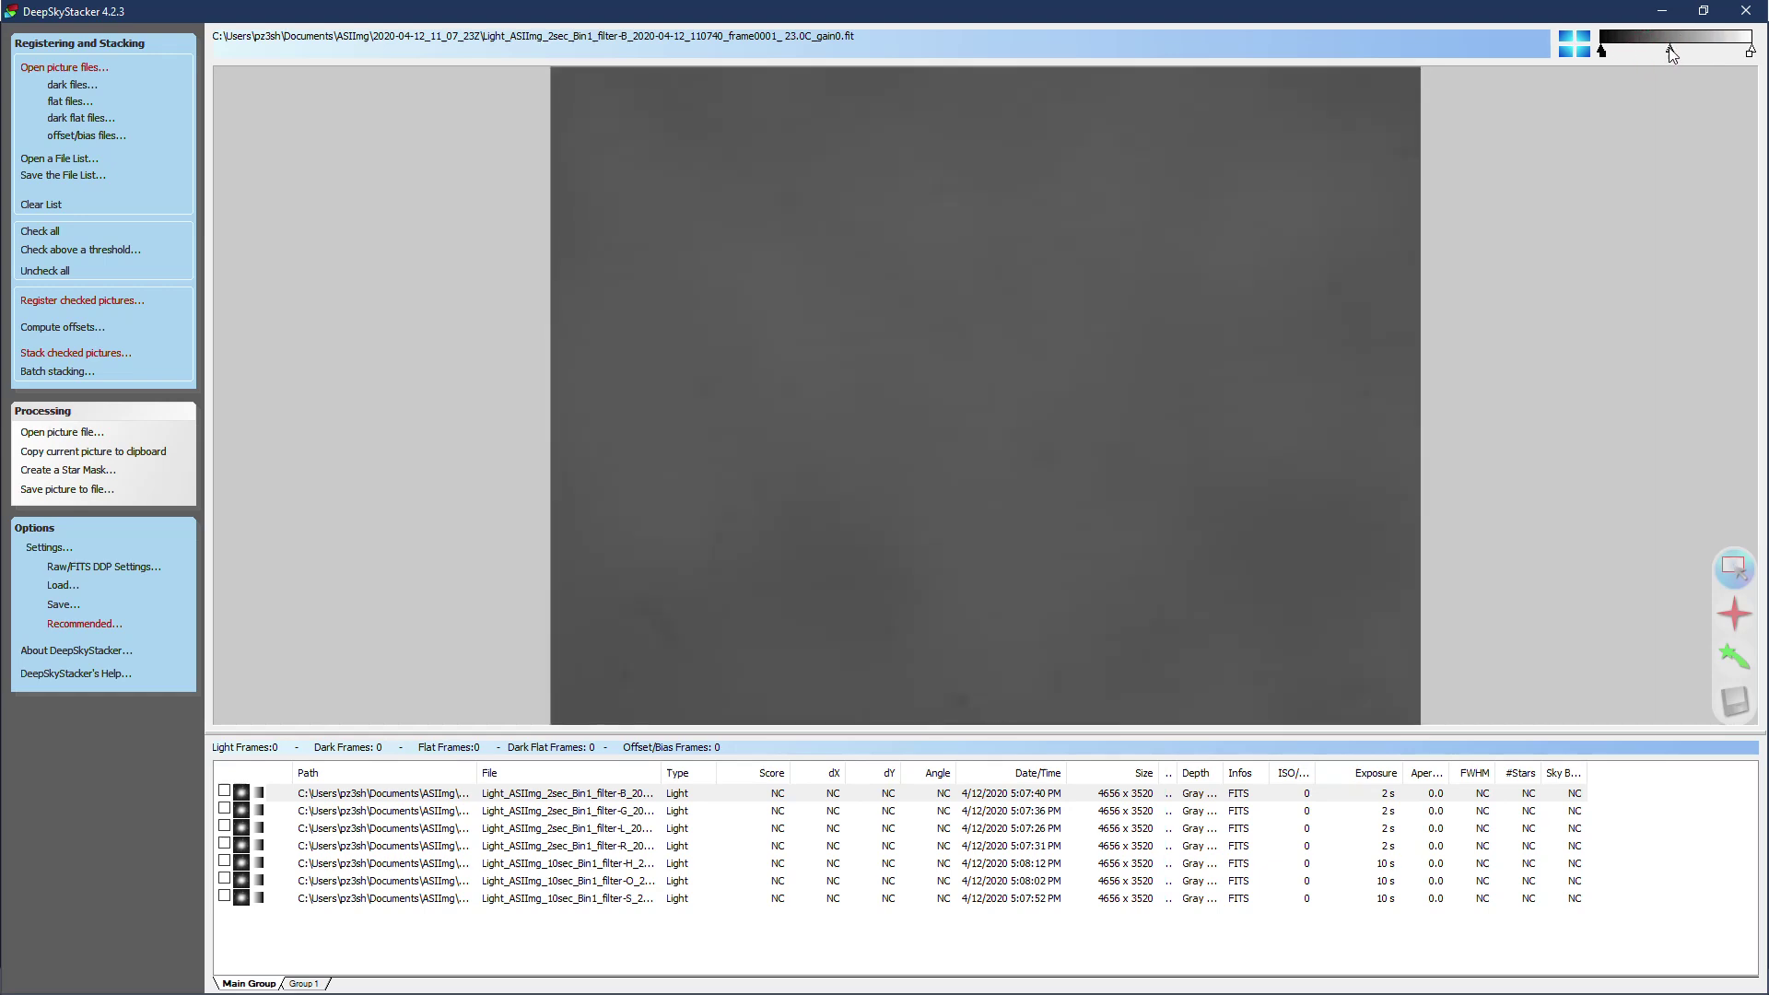
drag(1671, 51, 1678, 48)
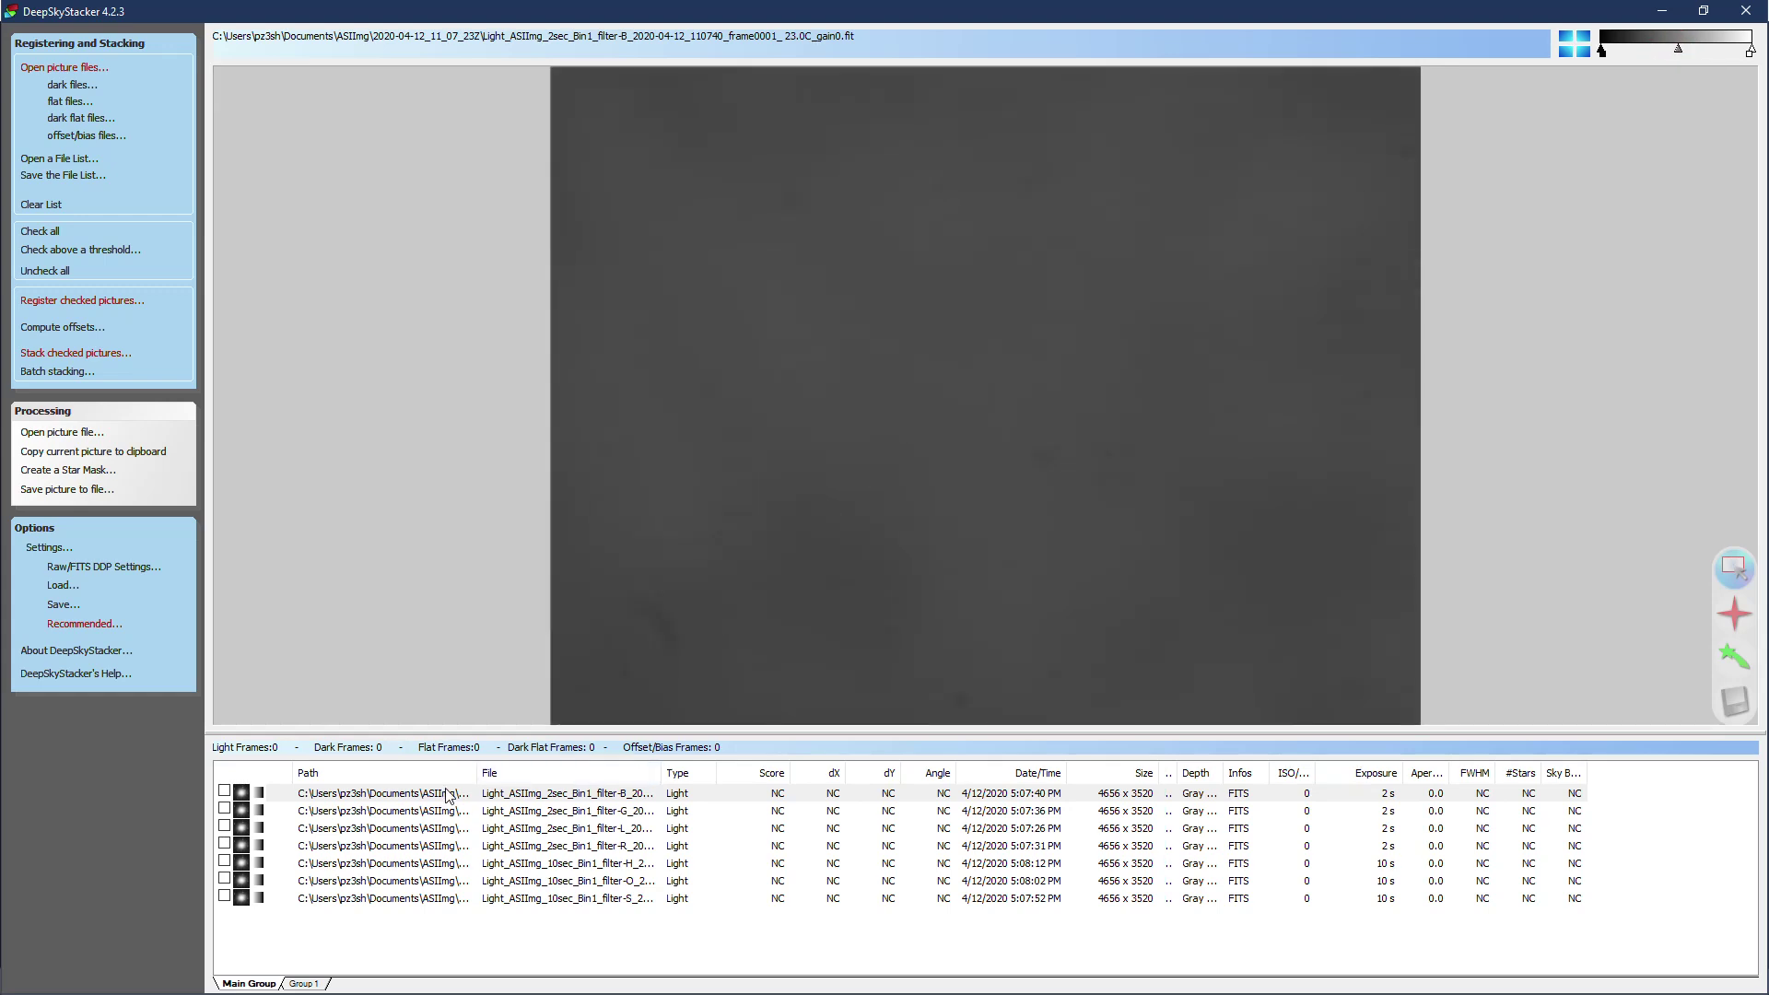
mouse_move(1677, 52)
mouse_down()
mouse_move(1653, 50)
mouse_move(1724, 53)
mouse_move(1677, 57)
mouse_up()
click(1602, 52)
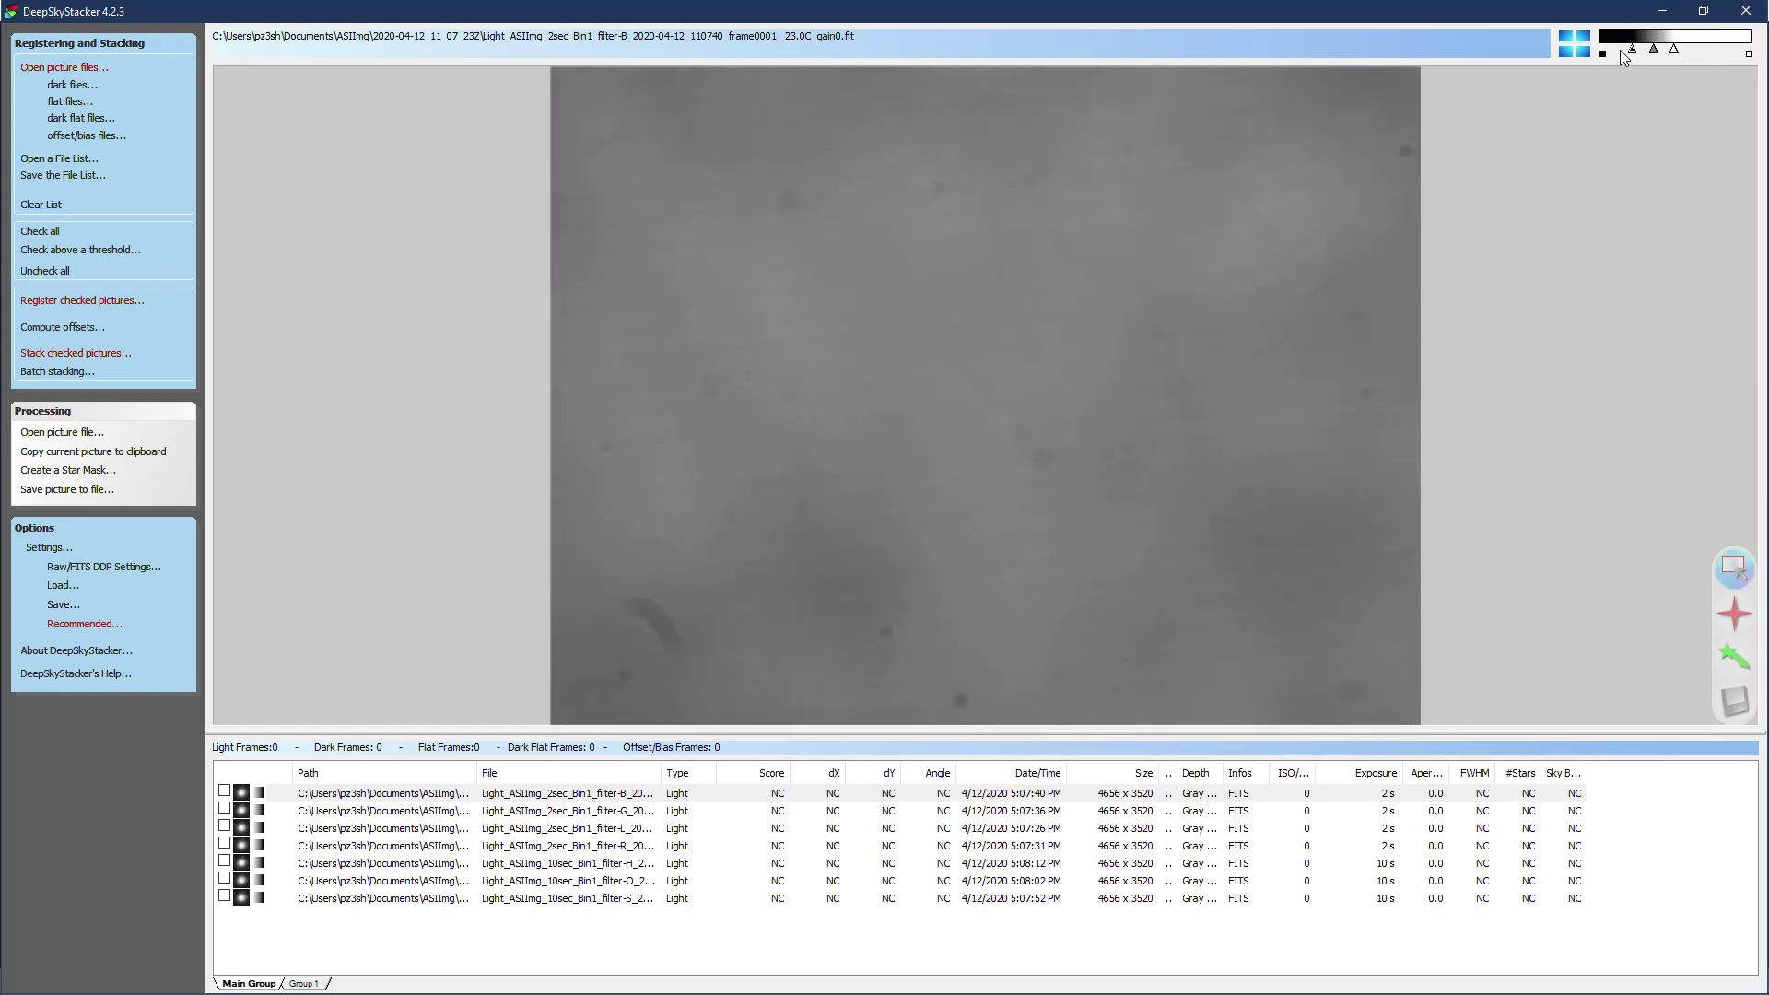
drag(1631, 52, 1670, 53)
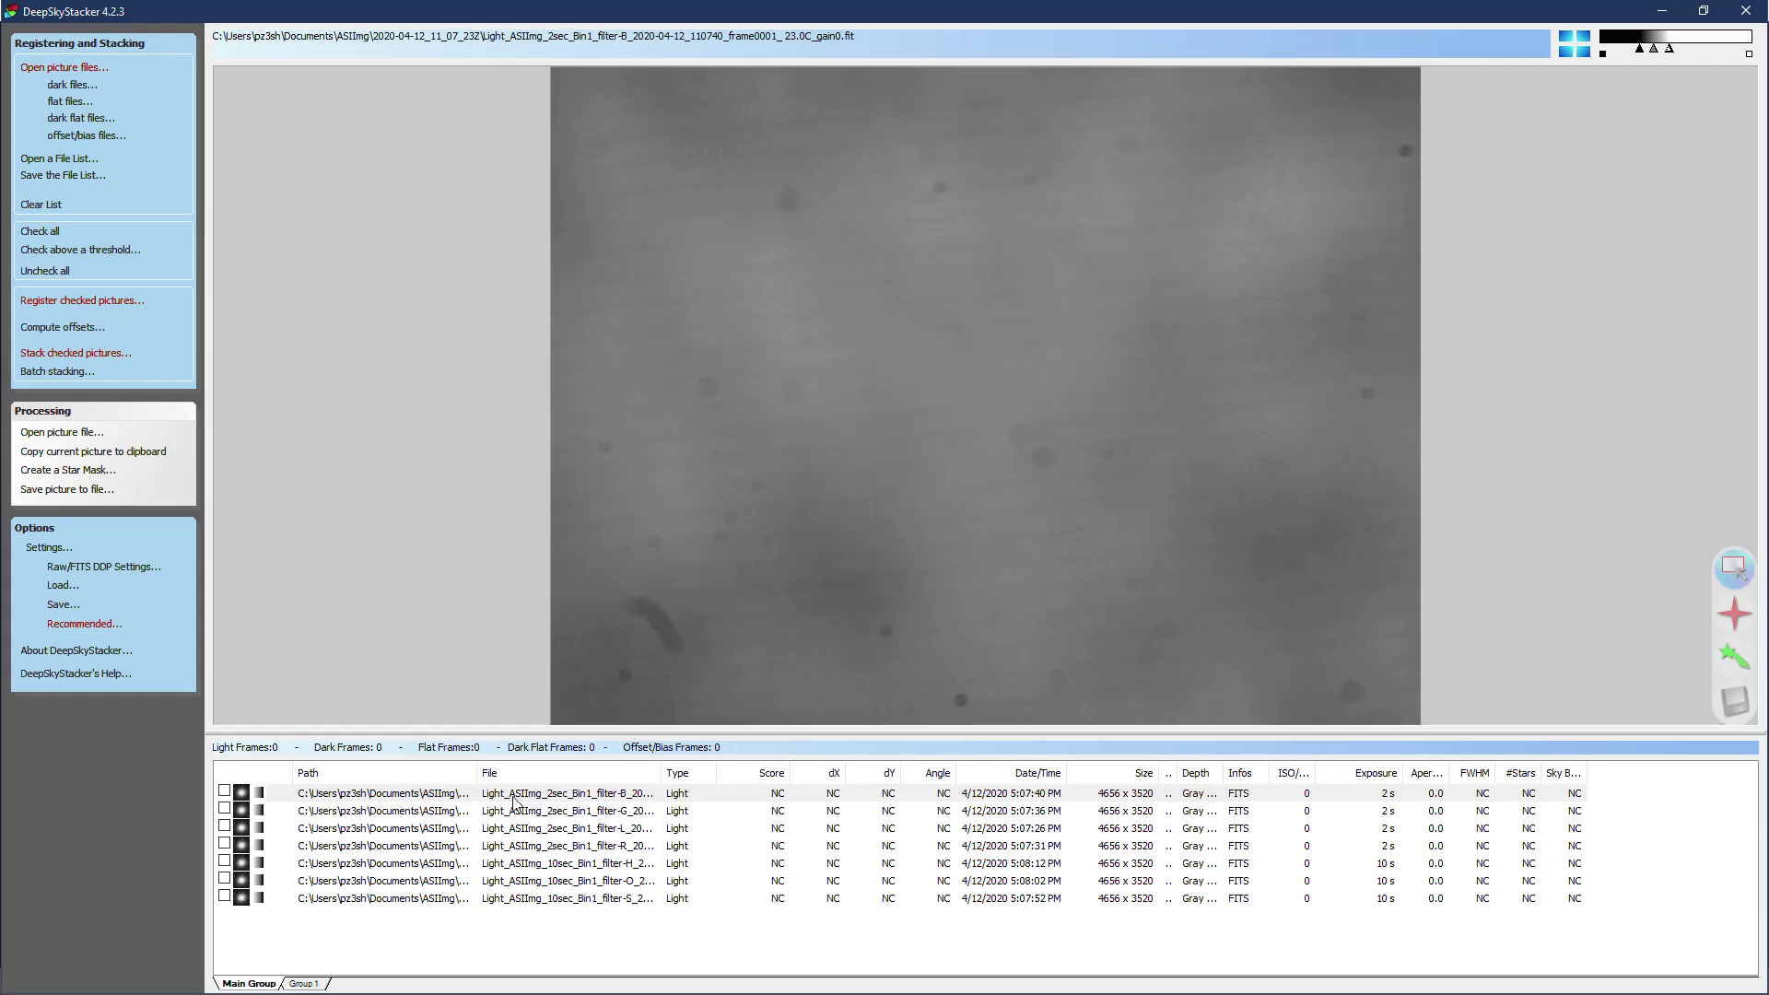
click(591, 817)
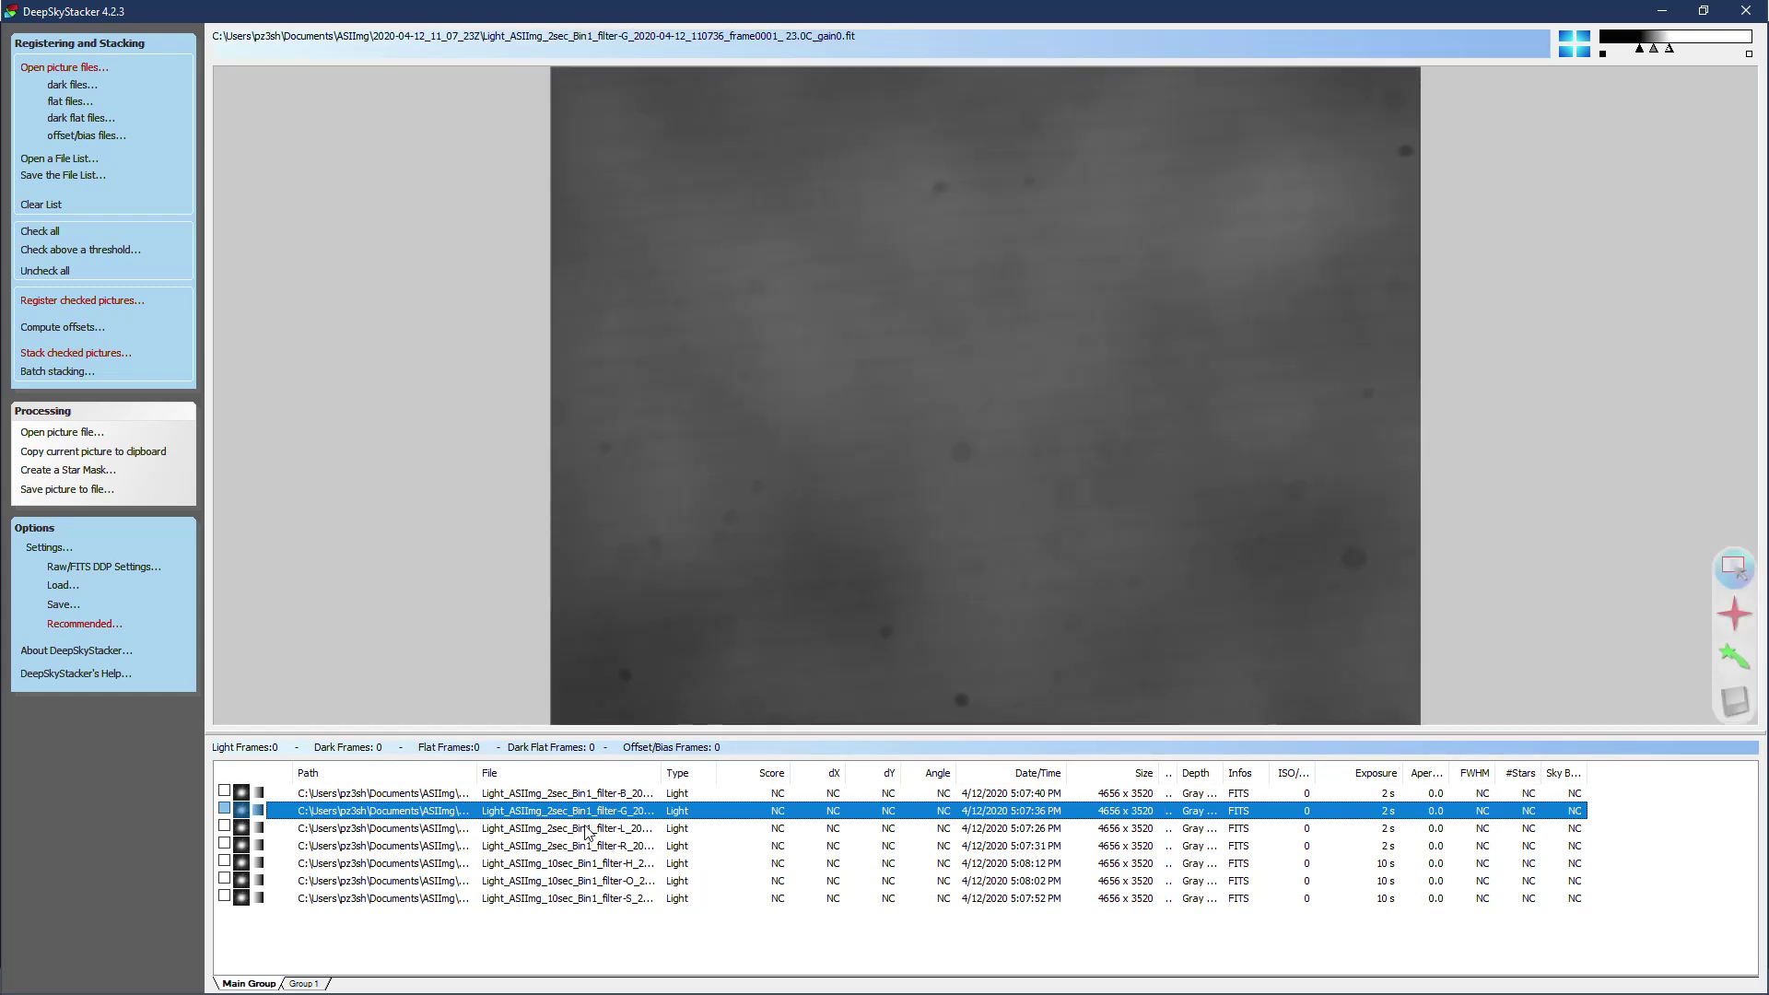
Preview the 2-second L-filter frame and widen the black, midtone and white display levels to reveal its detail
click(586, 833)
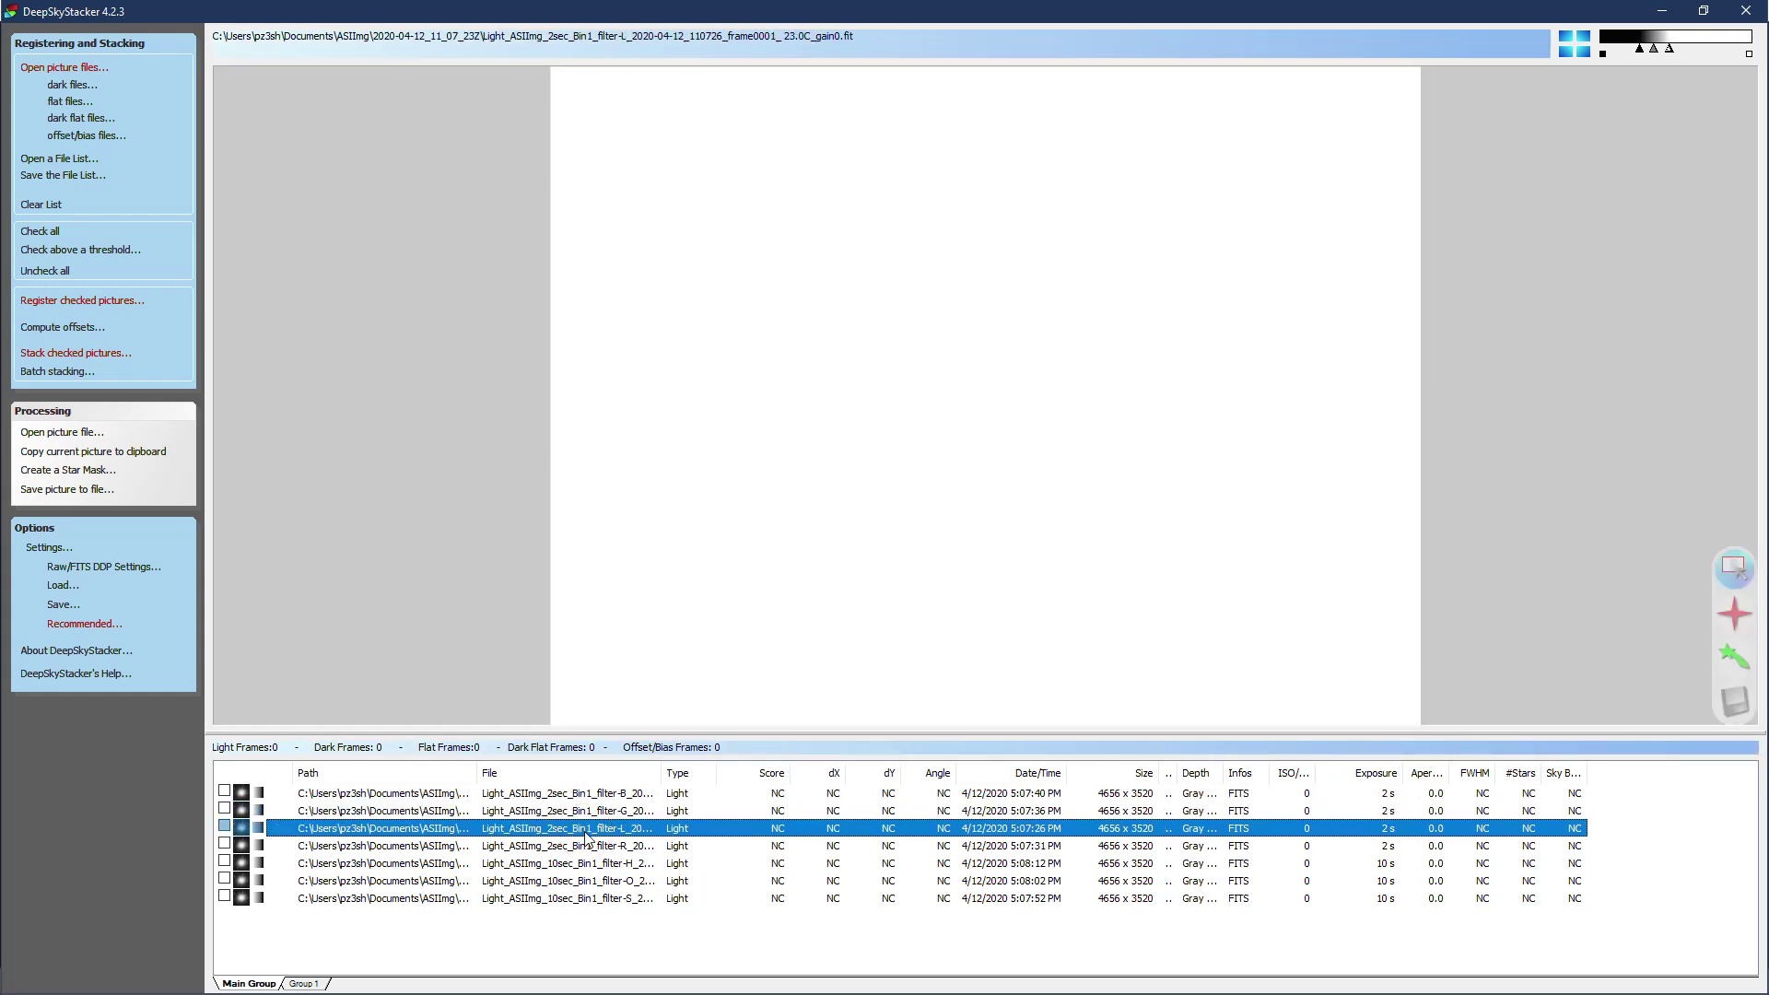
click(1645, 37)
drag(1641, 53, 1561, 57)
drag(1670, 50, 1724, 52)
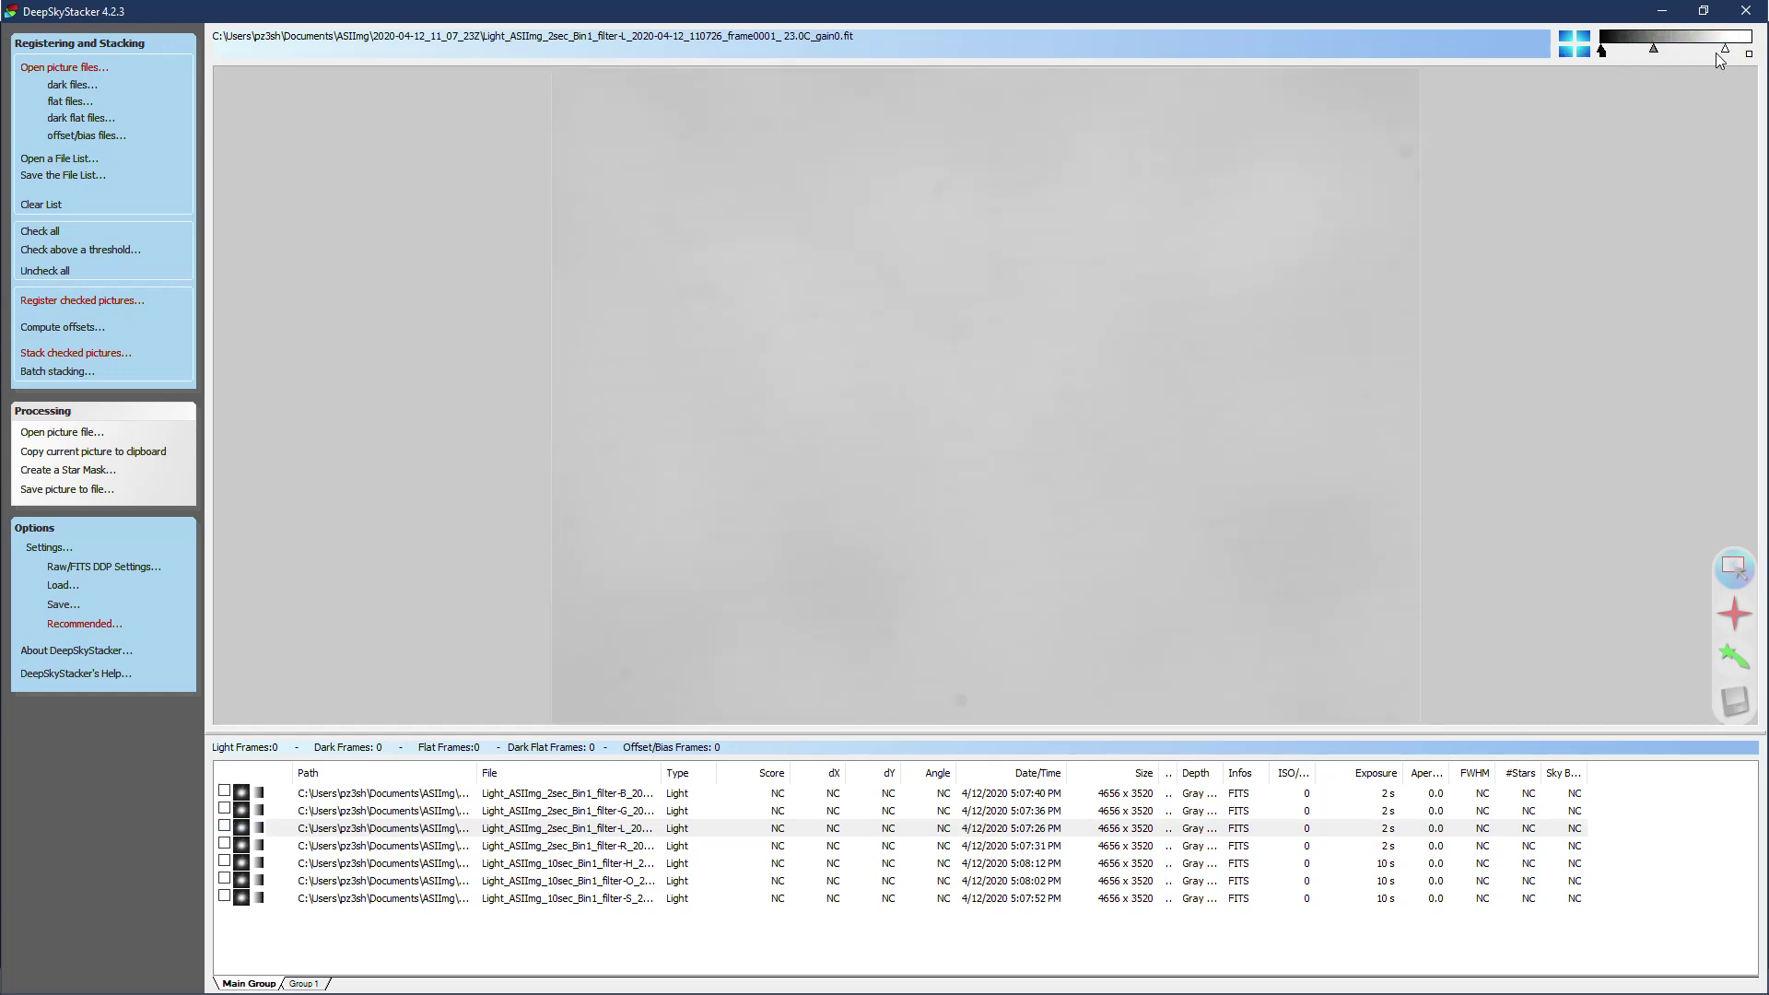
mouse_move(1725, 50)
mouse_down()
mouse_move(1749, 52)
mouse_move(1693, 50)
mouse_up()
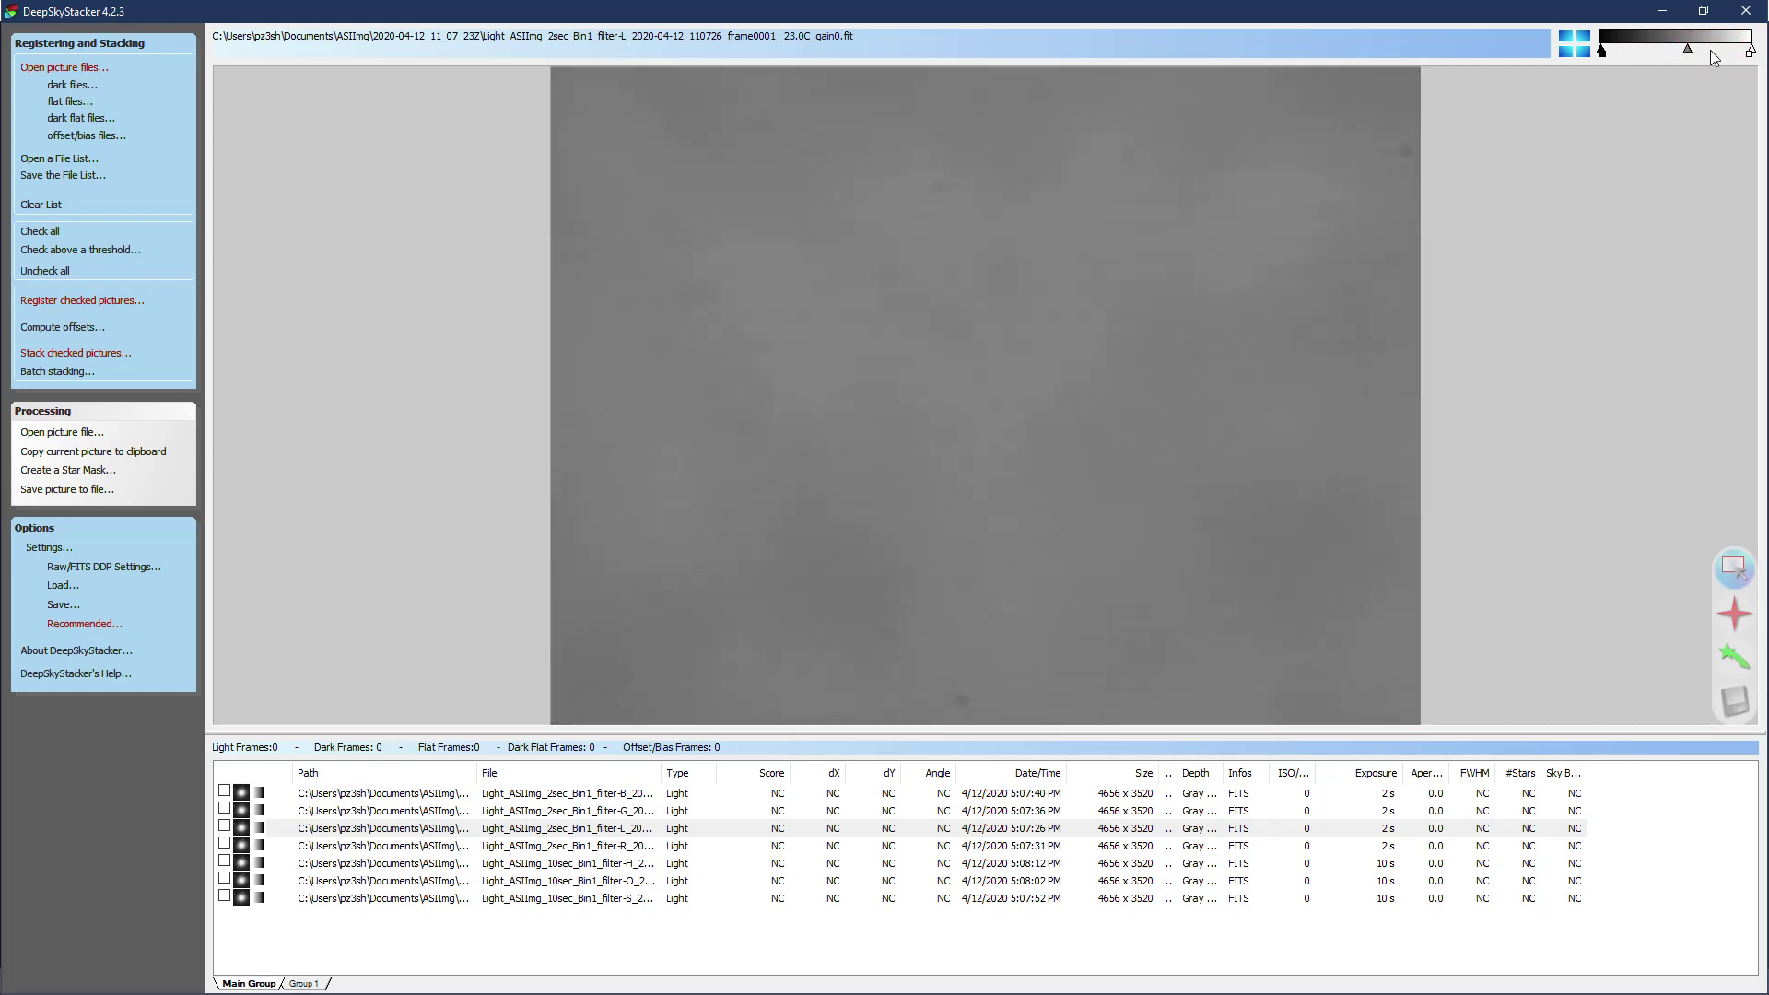
drag(1687, 48, 1709, 51)
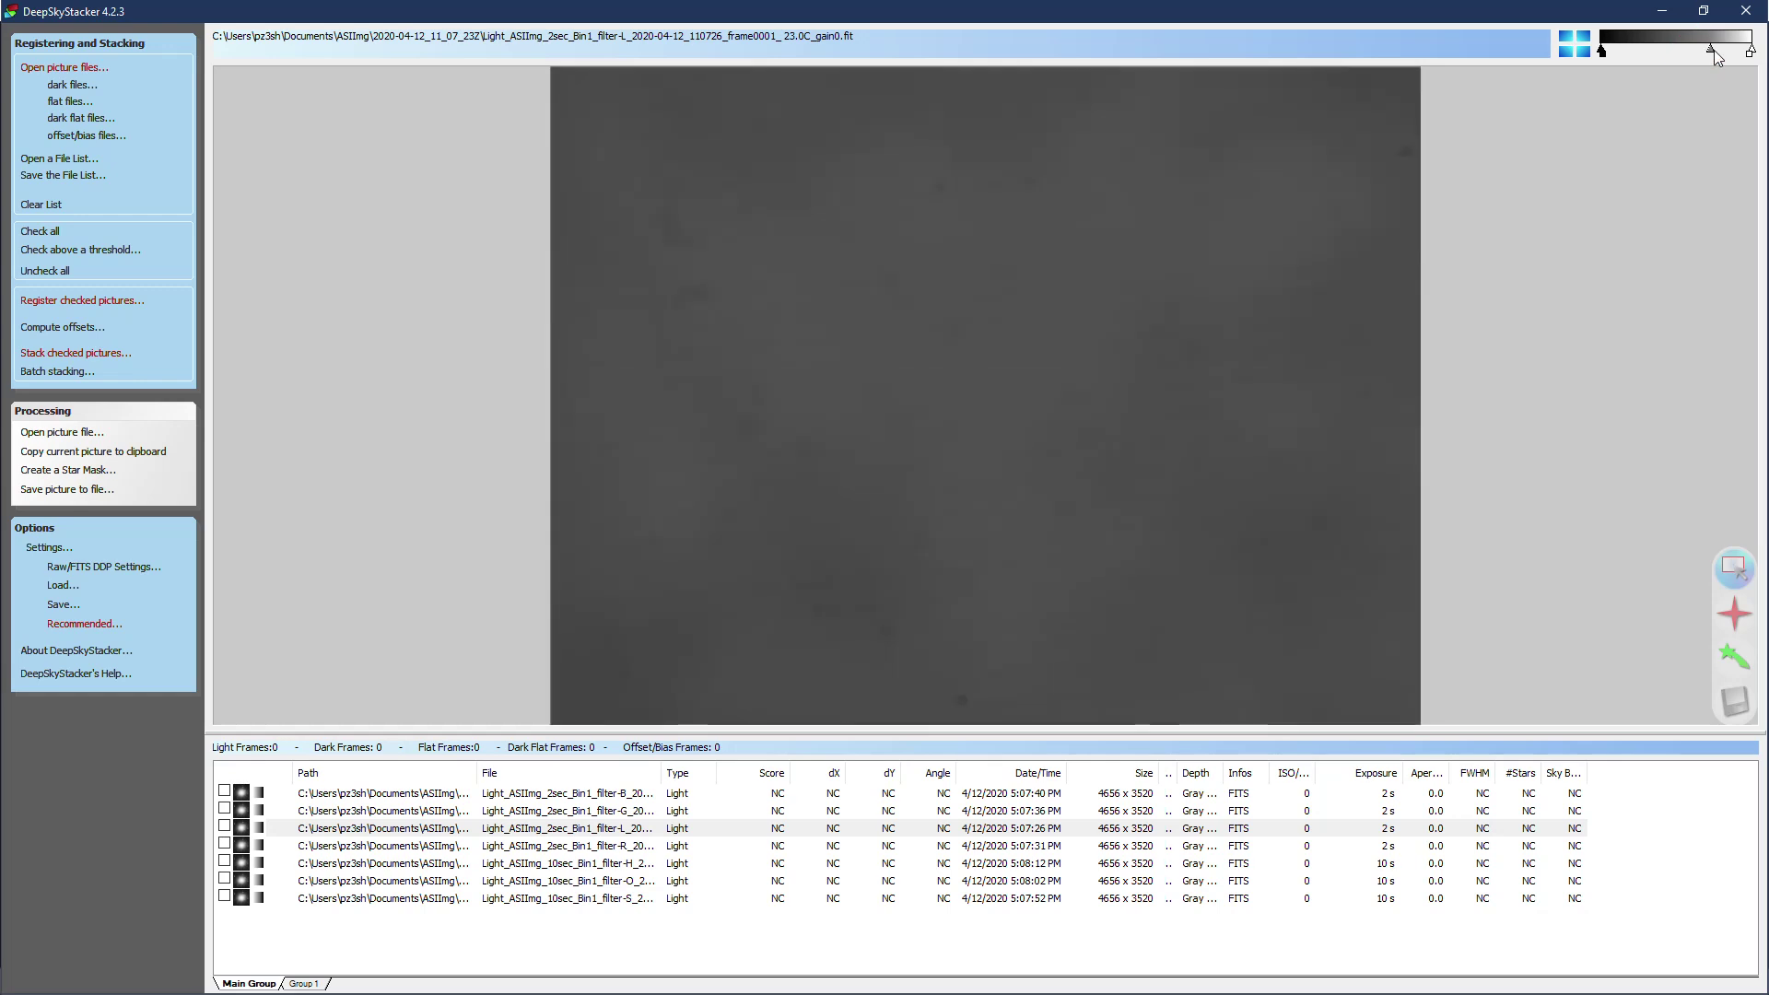
Preview the 2-second R-filter frame with the white and midtone levels lowered, and the 10-second H-filter frame with the midtone lowered further
click(416, 844)
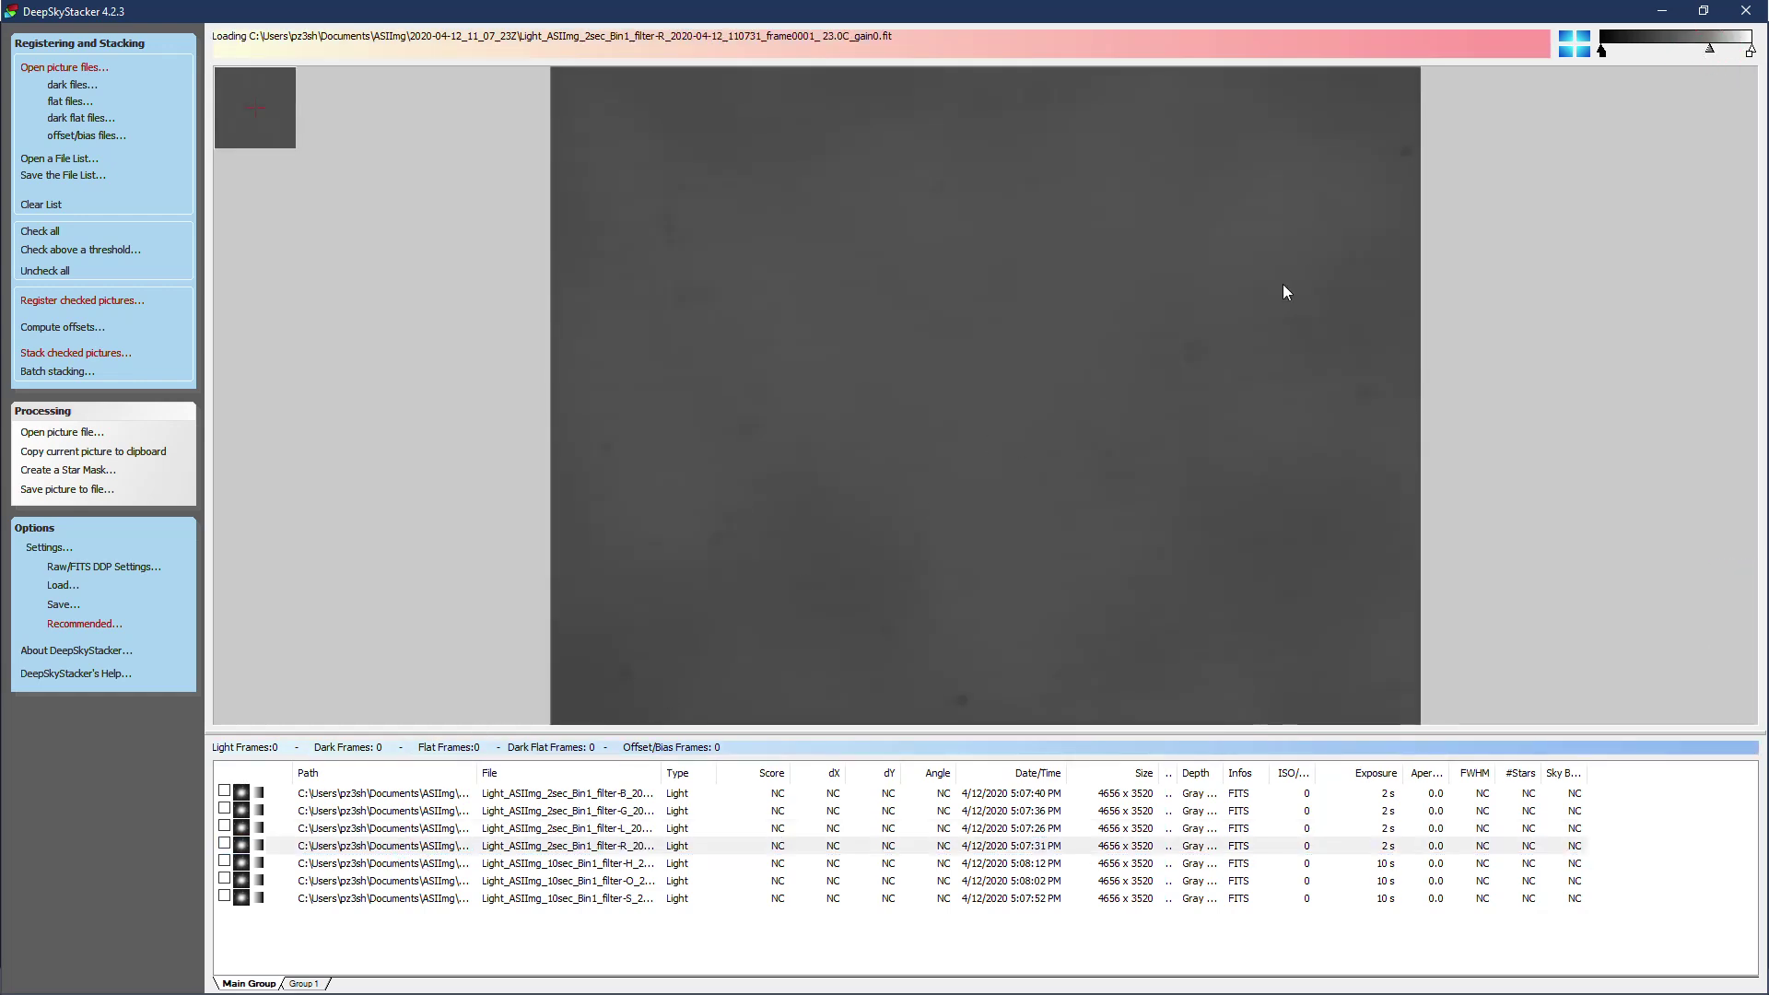
drag(1750, 50, 1715, 49)
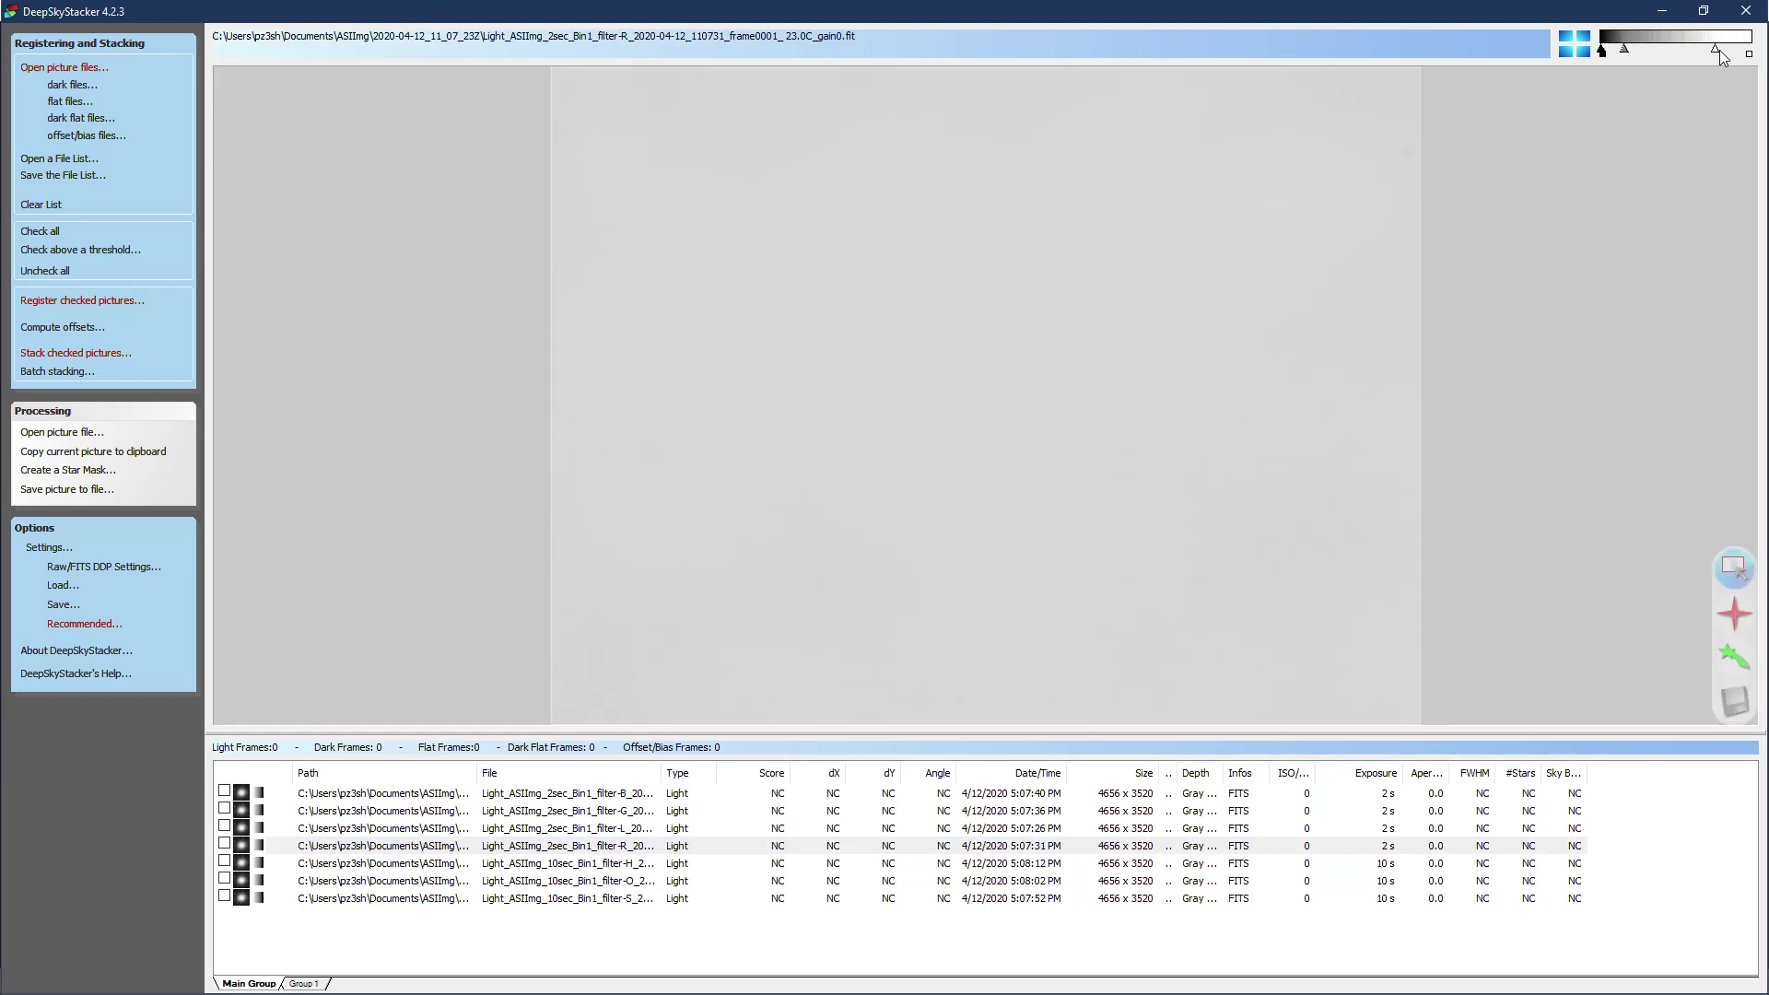
click(1714, 49)
mouse_move(1714, 50)
mouse_down()
mouse_move(1626, 54)
mouse_move(1646, 56)
mouse_up()
drag(1645, 54, 1649, 54)
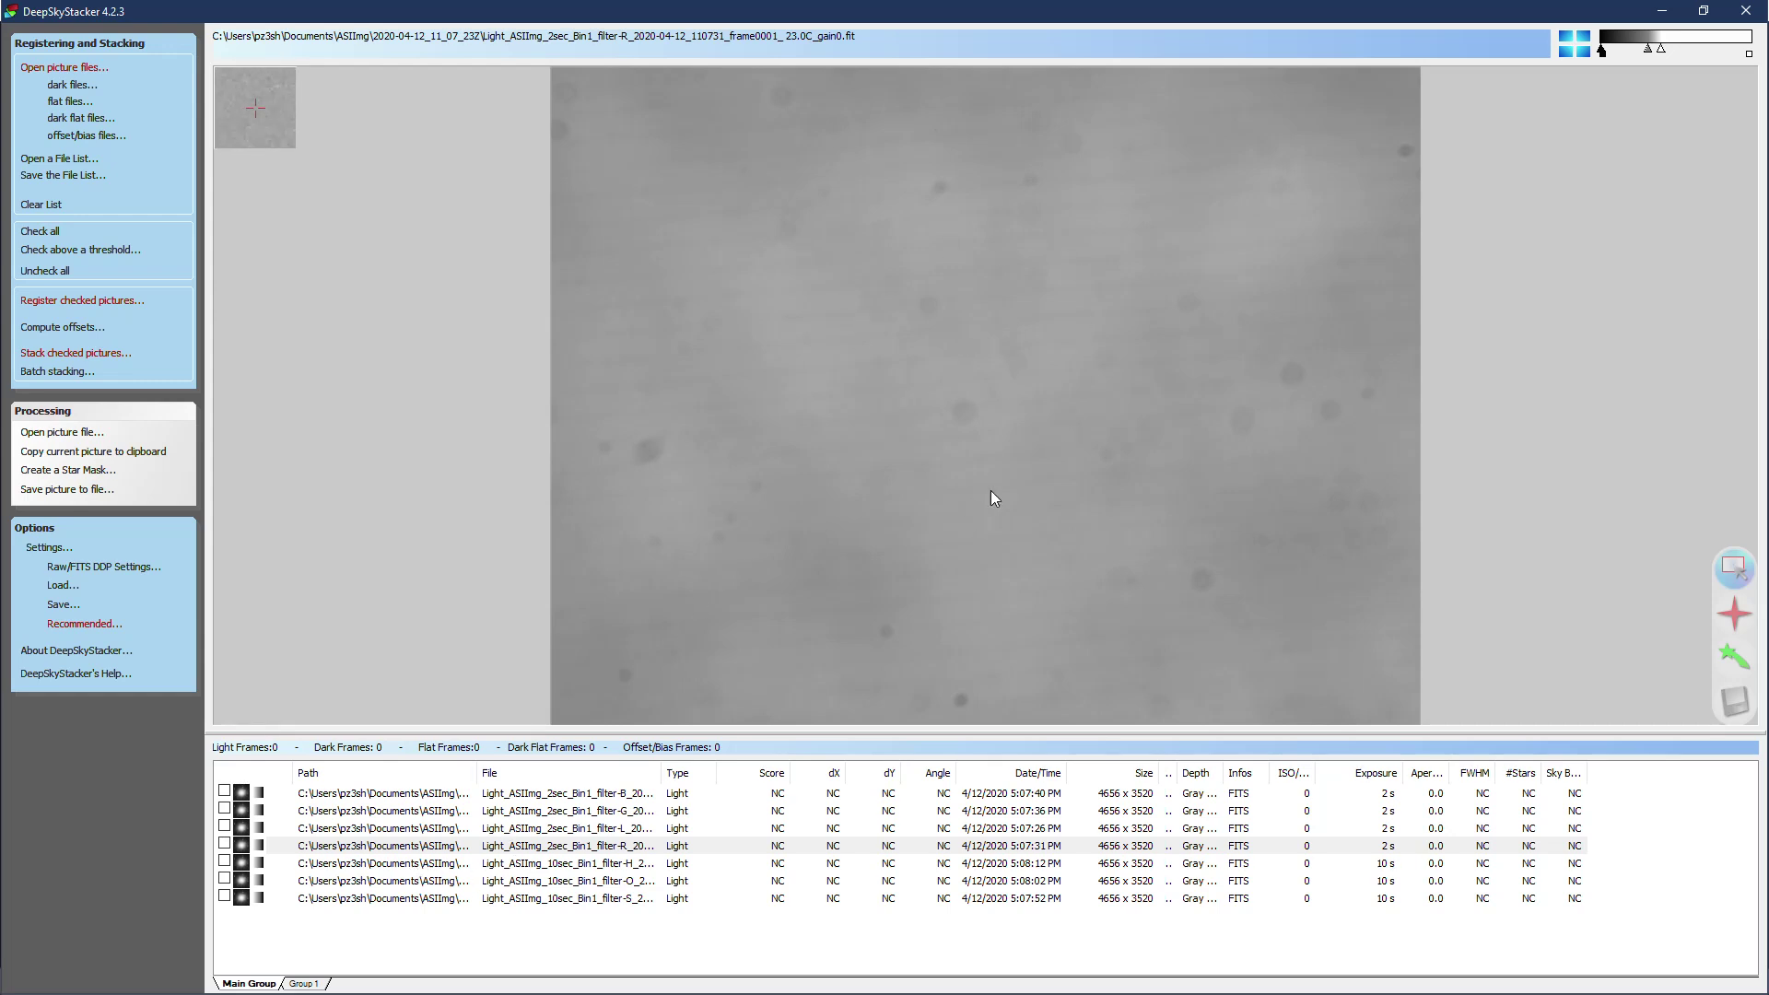
click(361, 864)
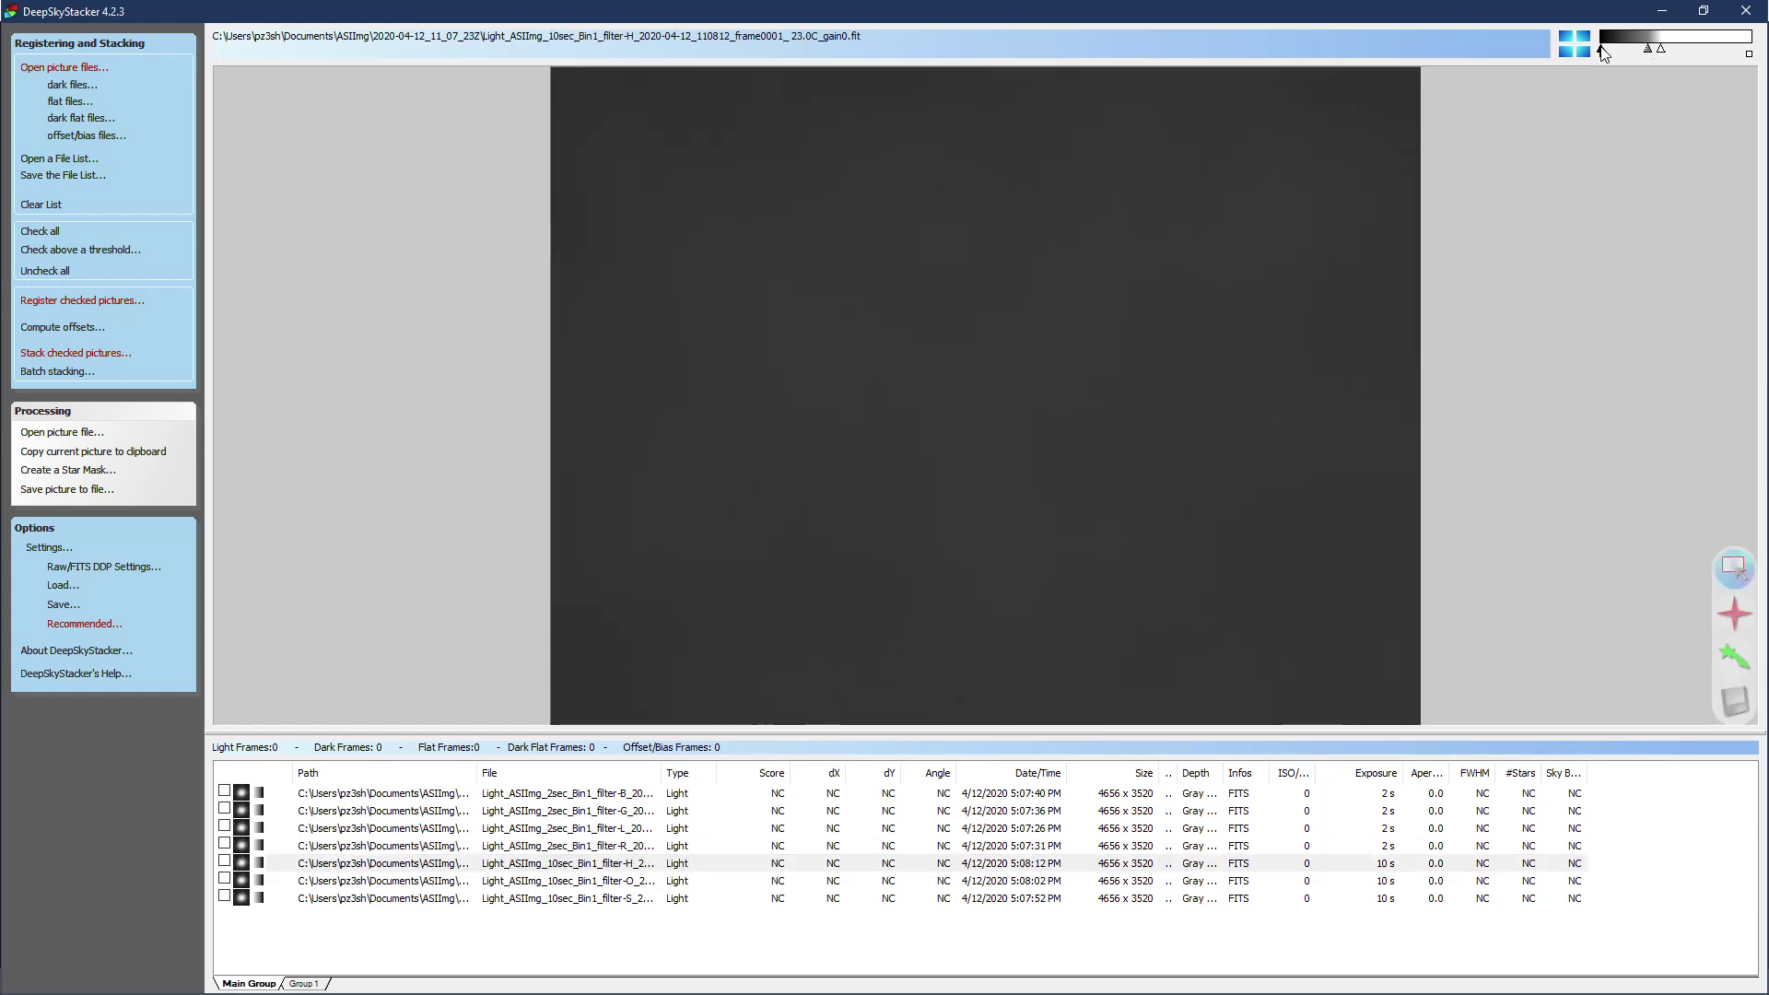
drag(1648, 50, 1627, 48)
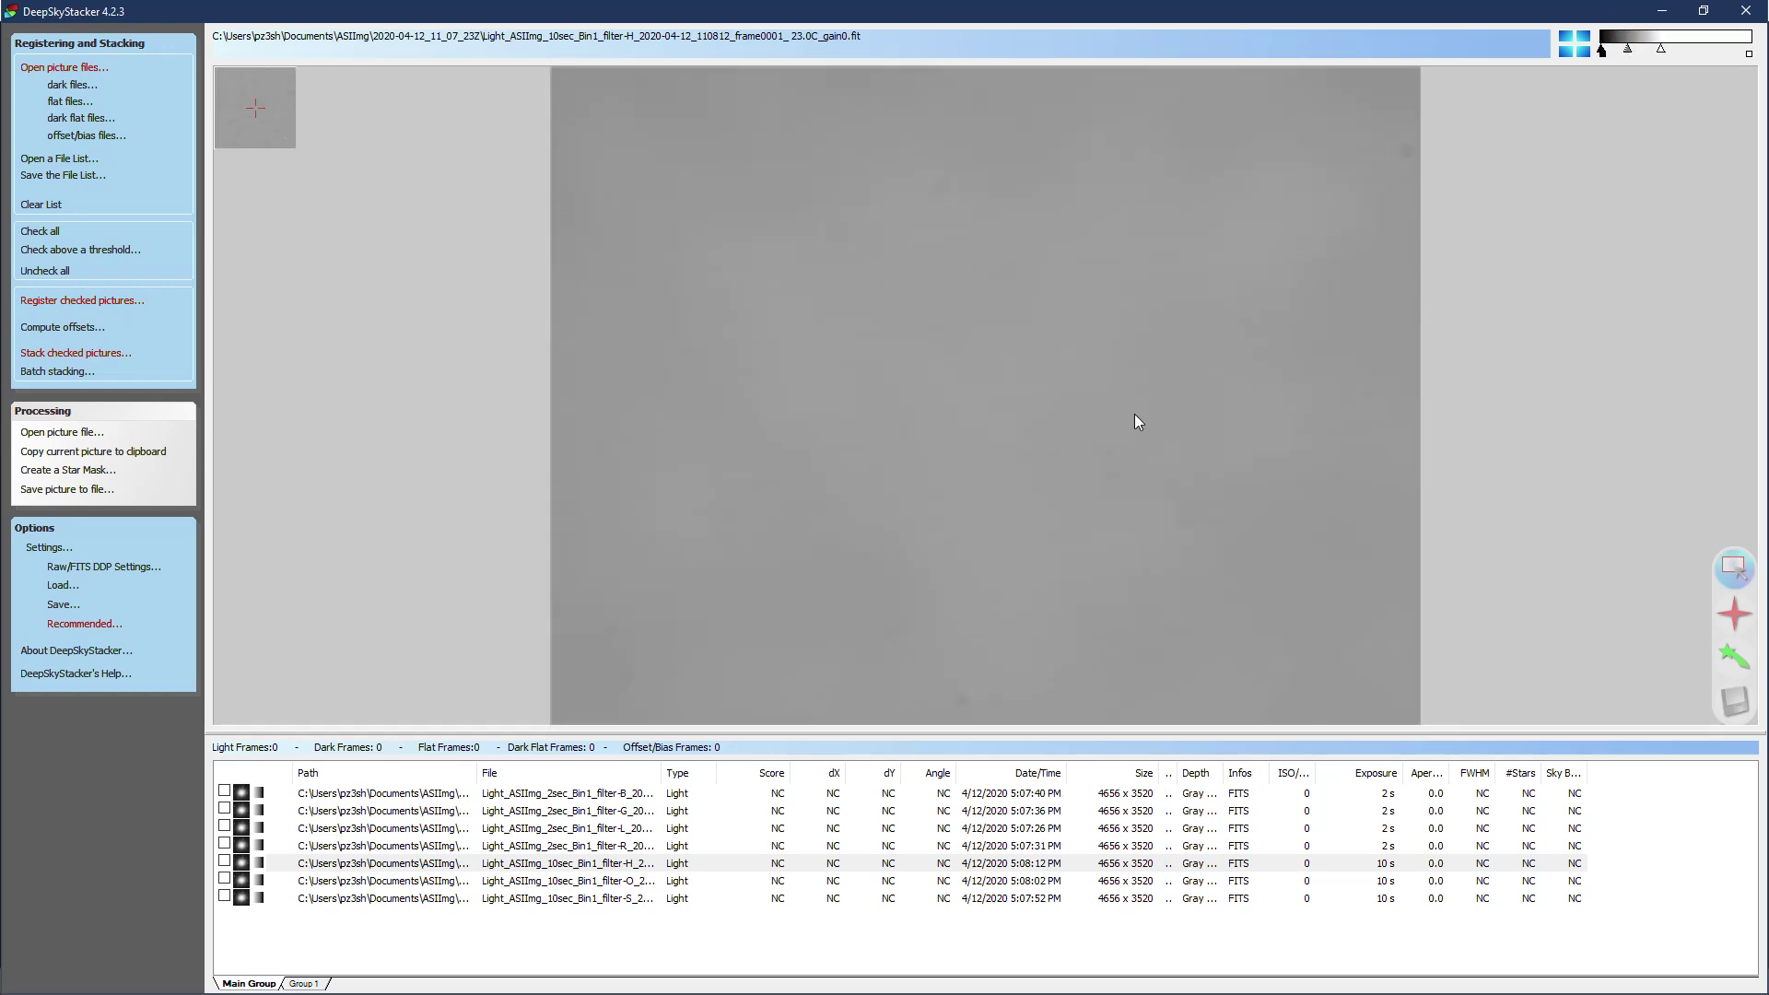
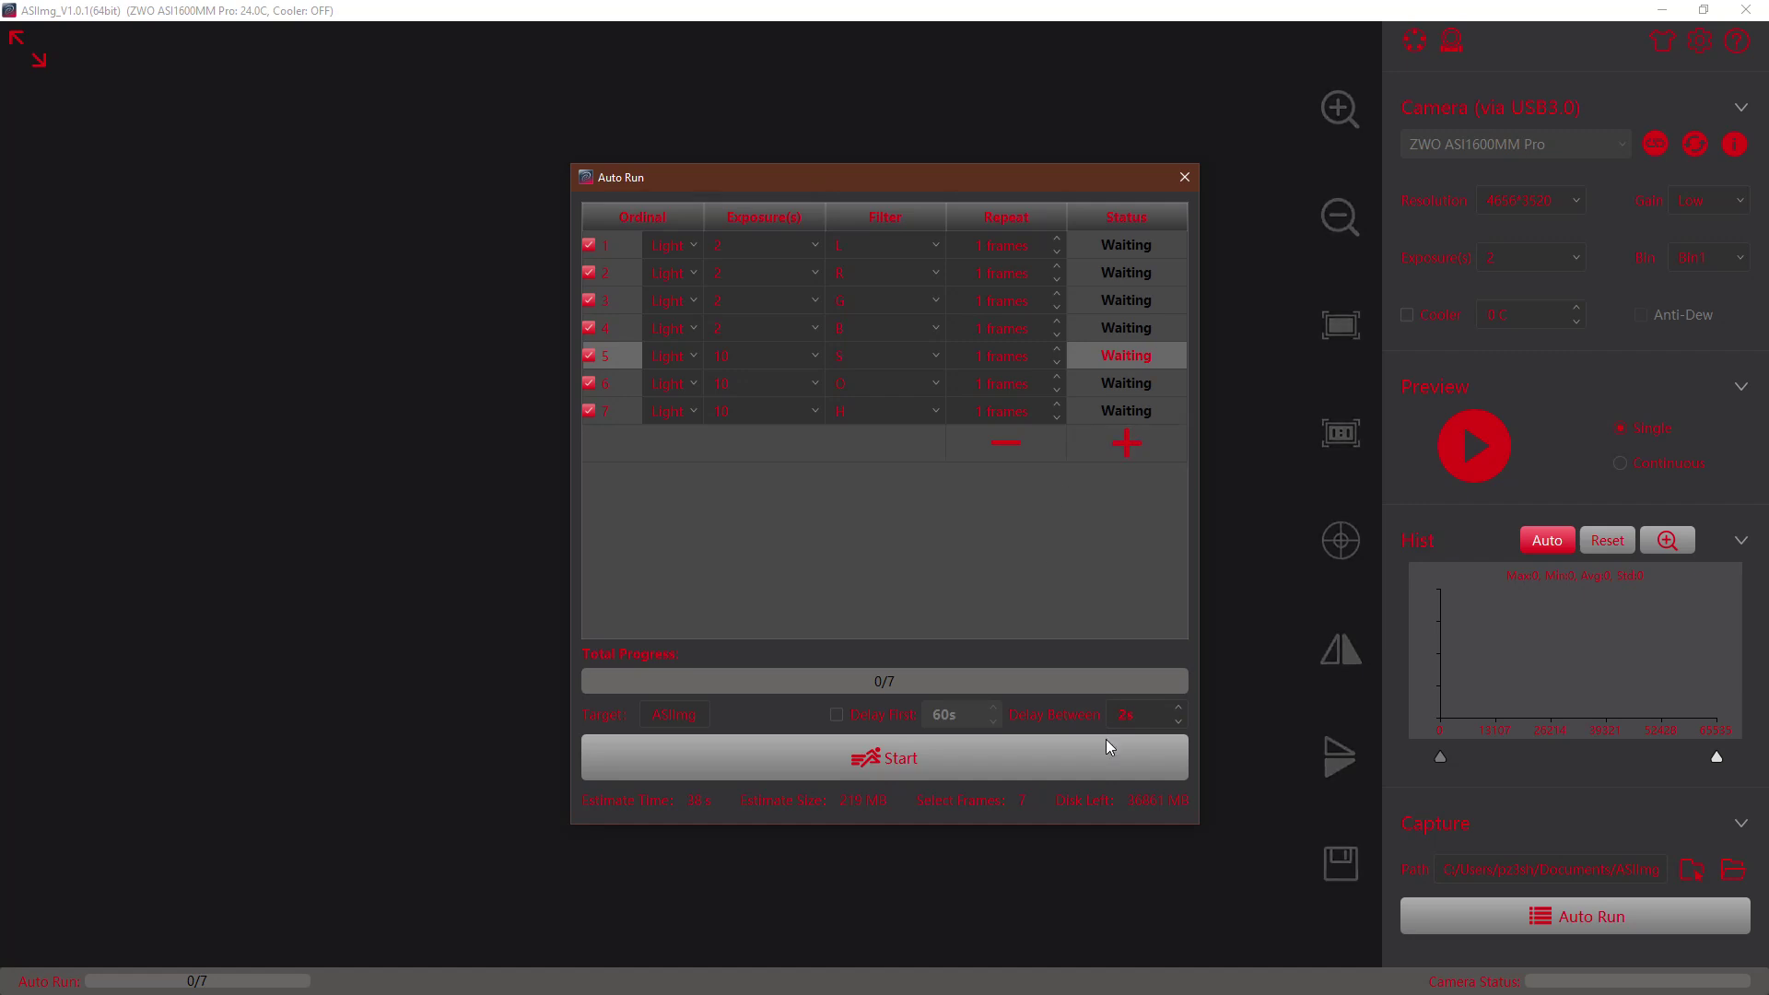
Run the seven-frame Auto Run sequence in ASIImg, keep the preview running when it finishes, and close the Auto Run window
click(869, 766)
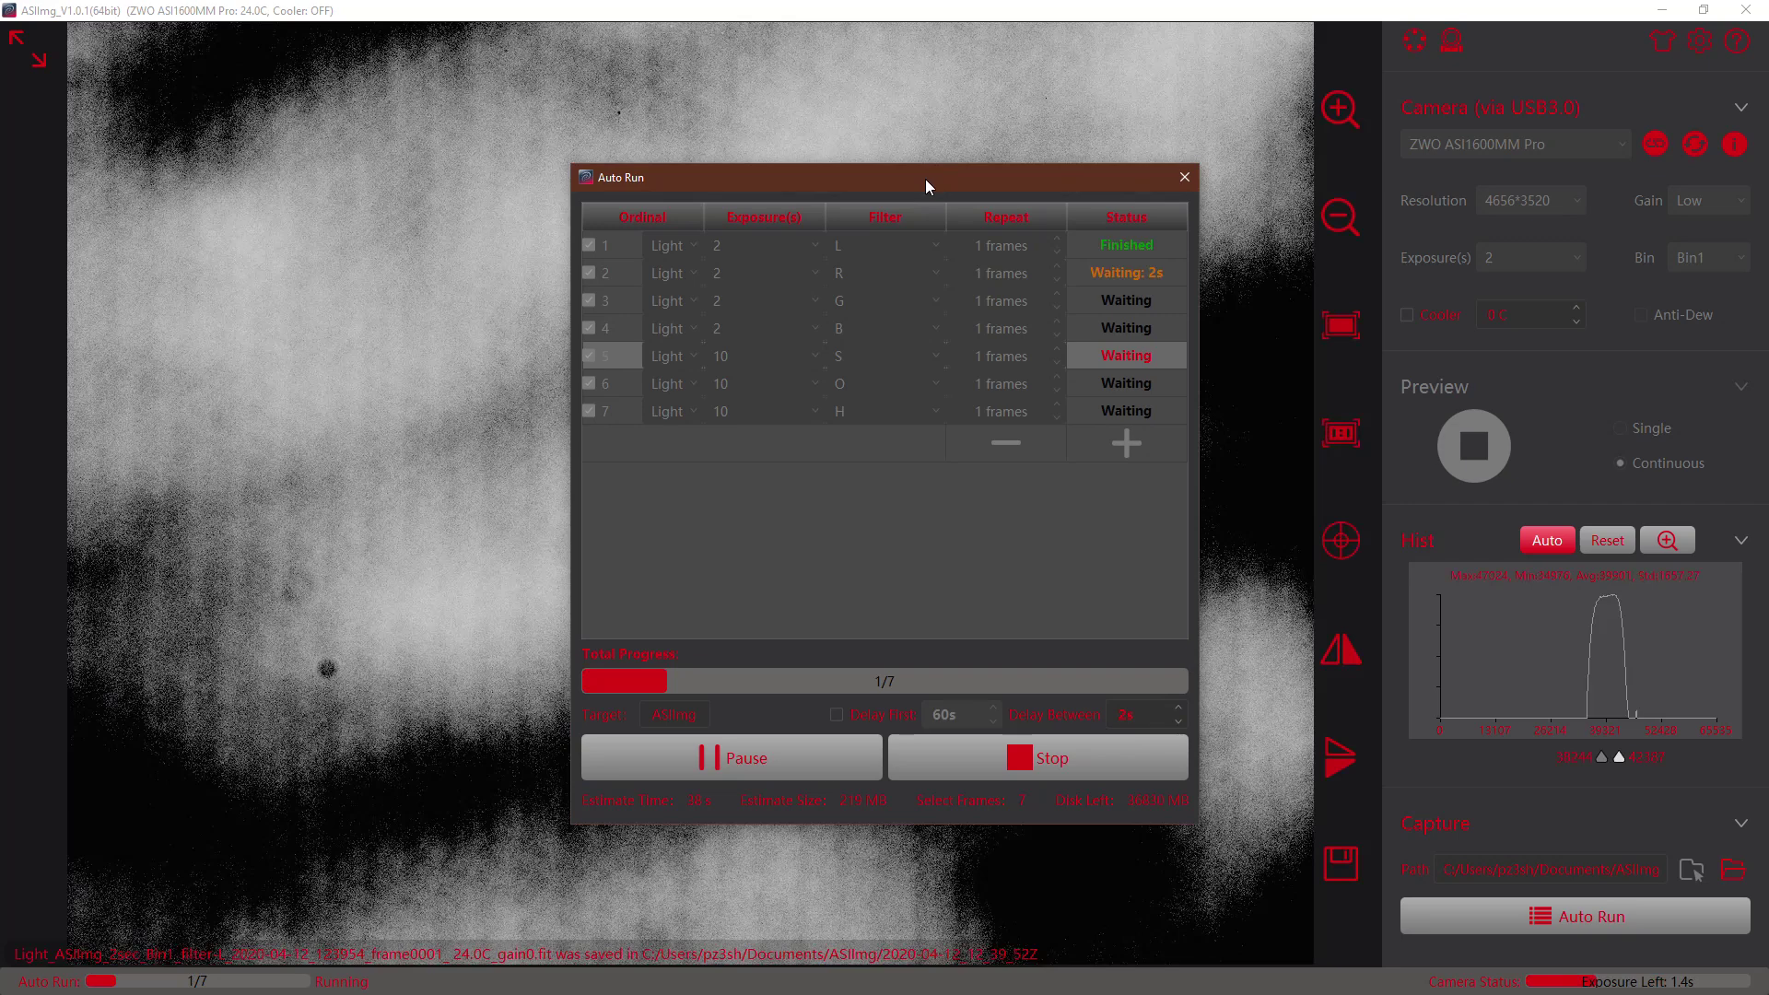
drag(925, 178, 1523, 196)
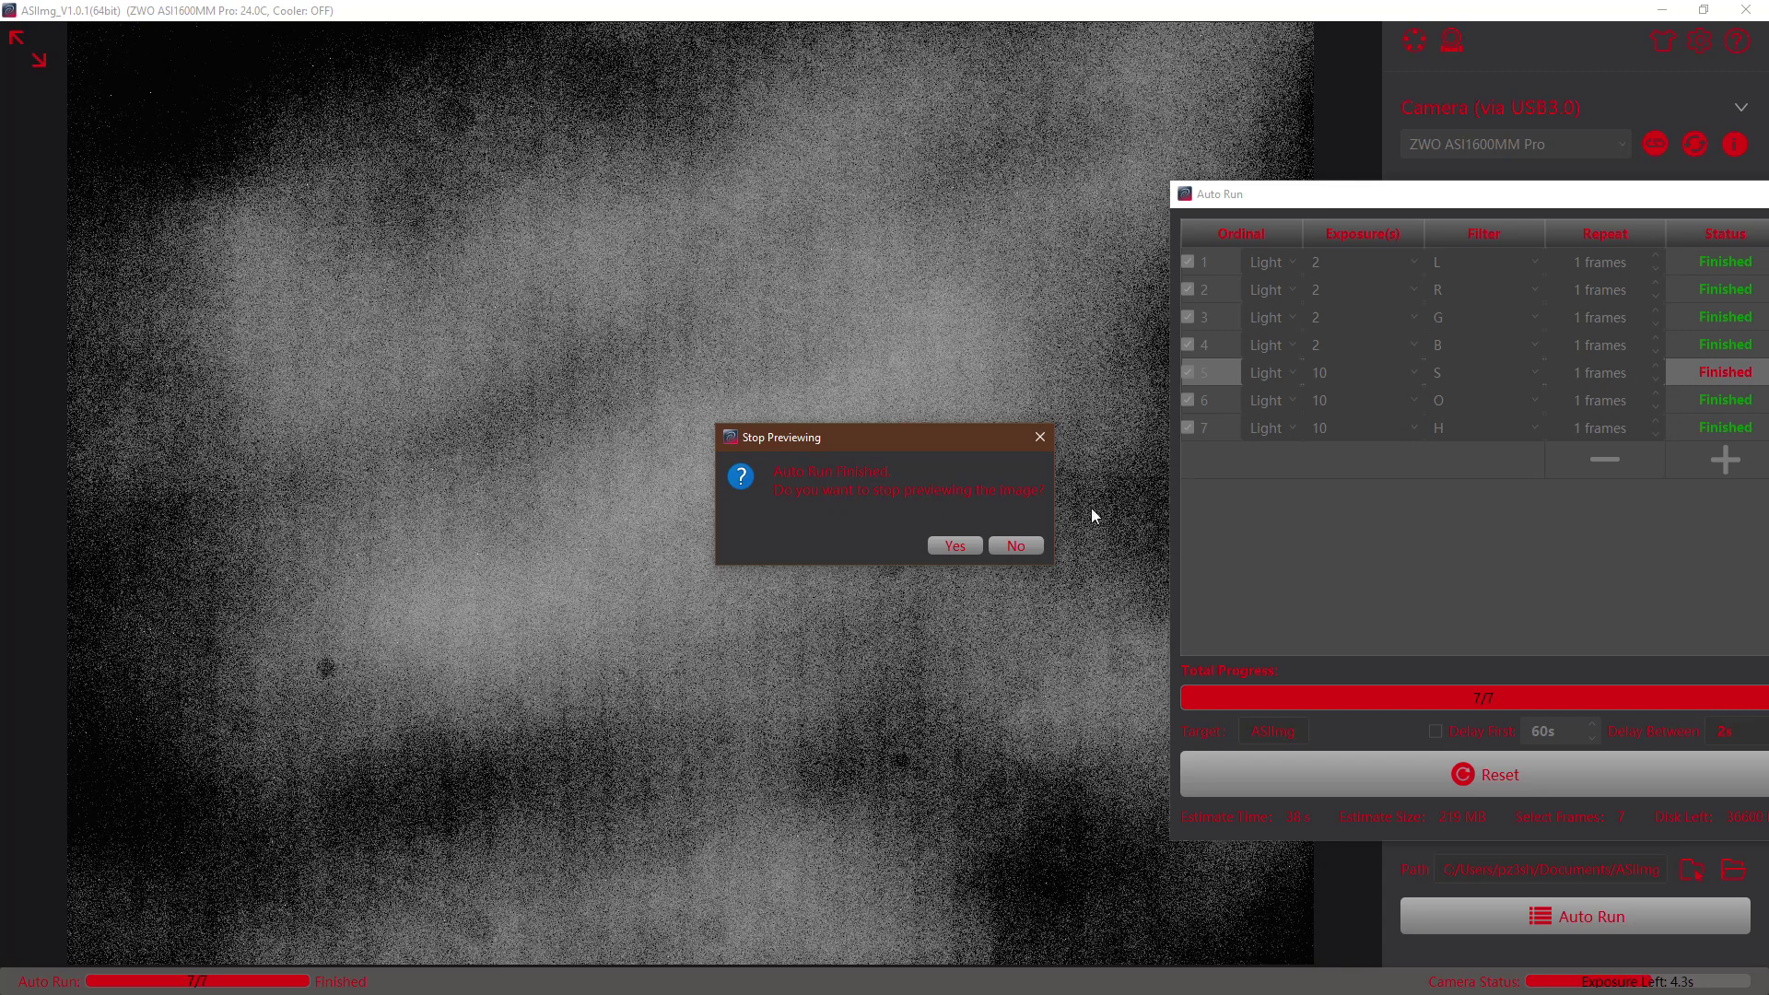
click(1025, 552)
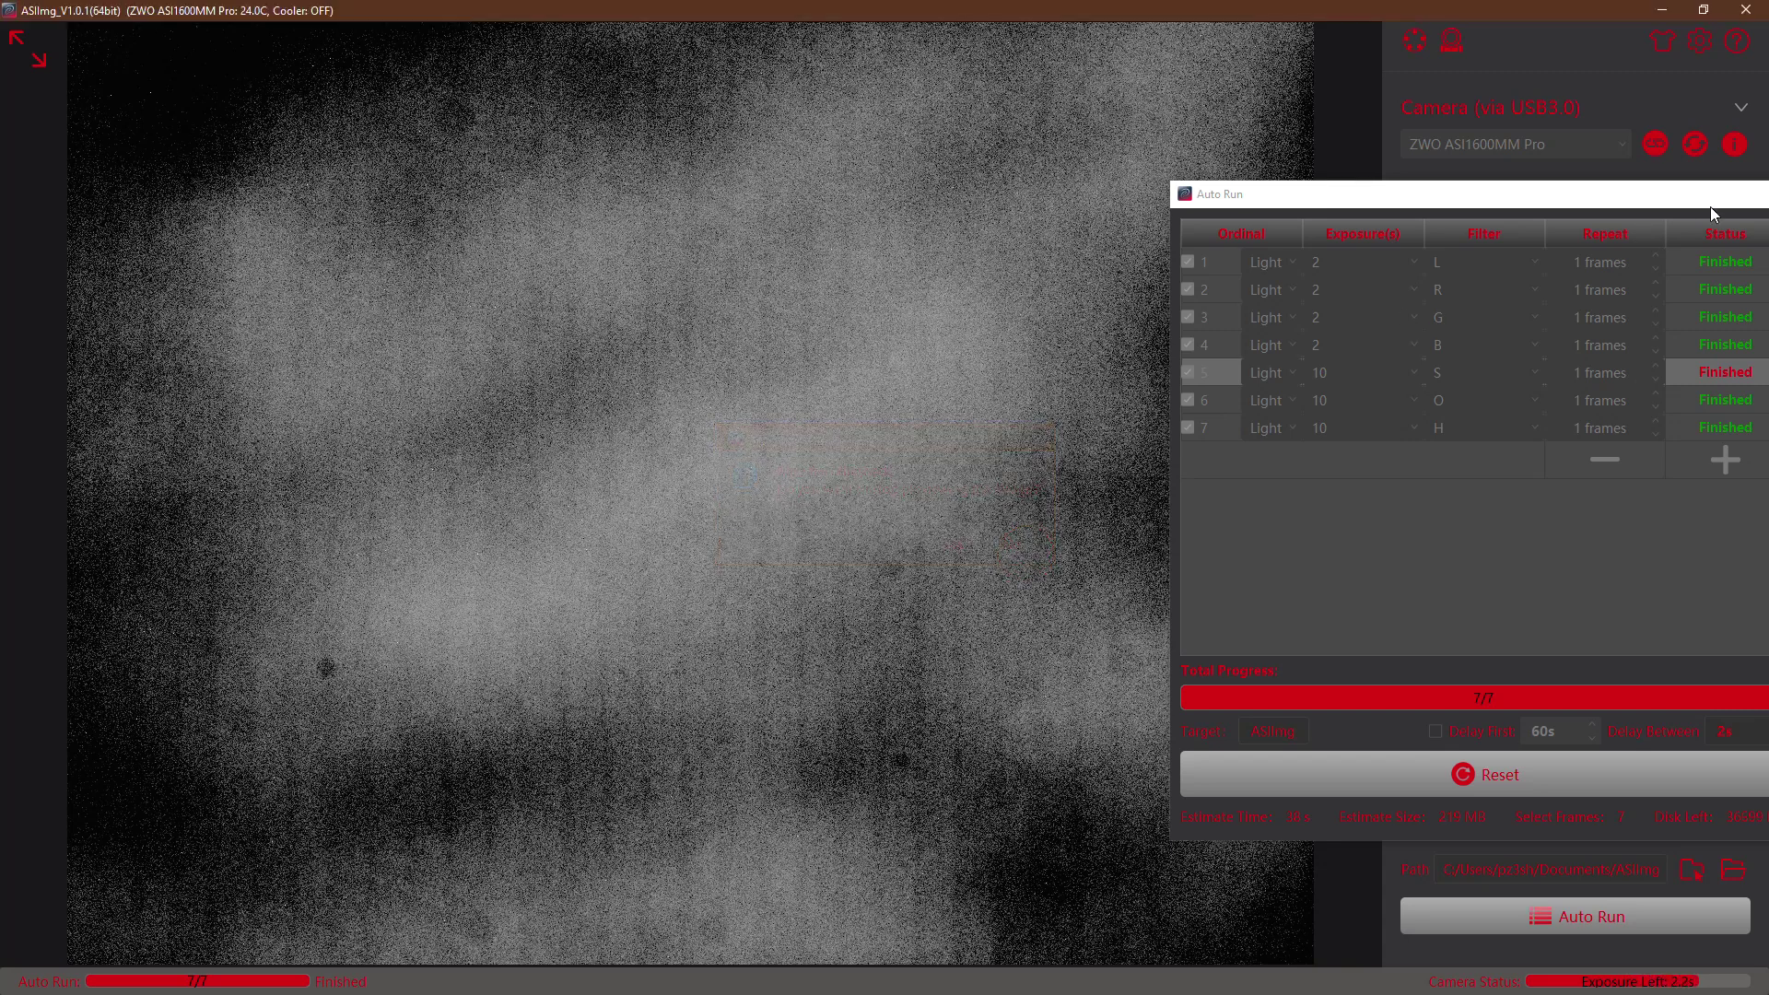
drag(1660, 197, 1422, 208)
click(1545, 204)
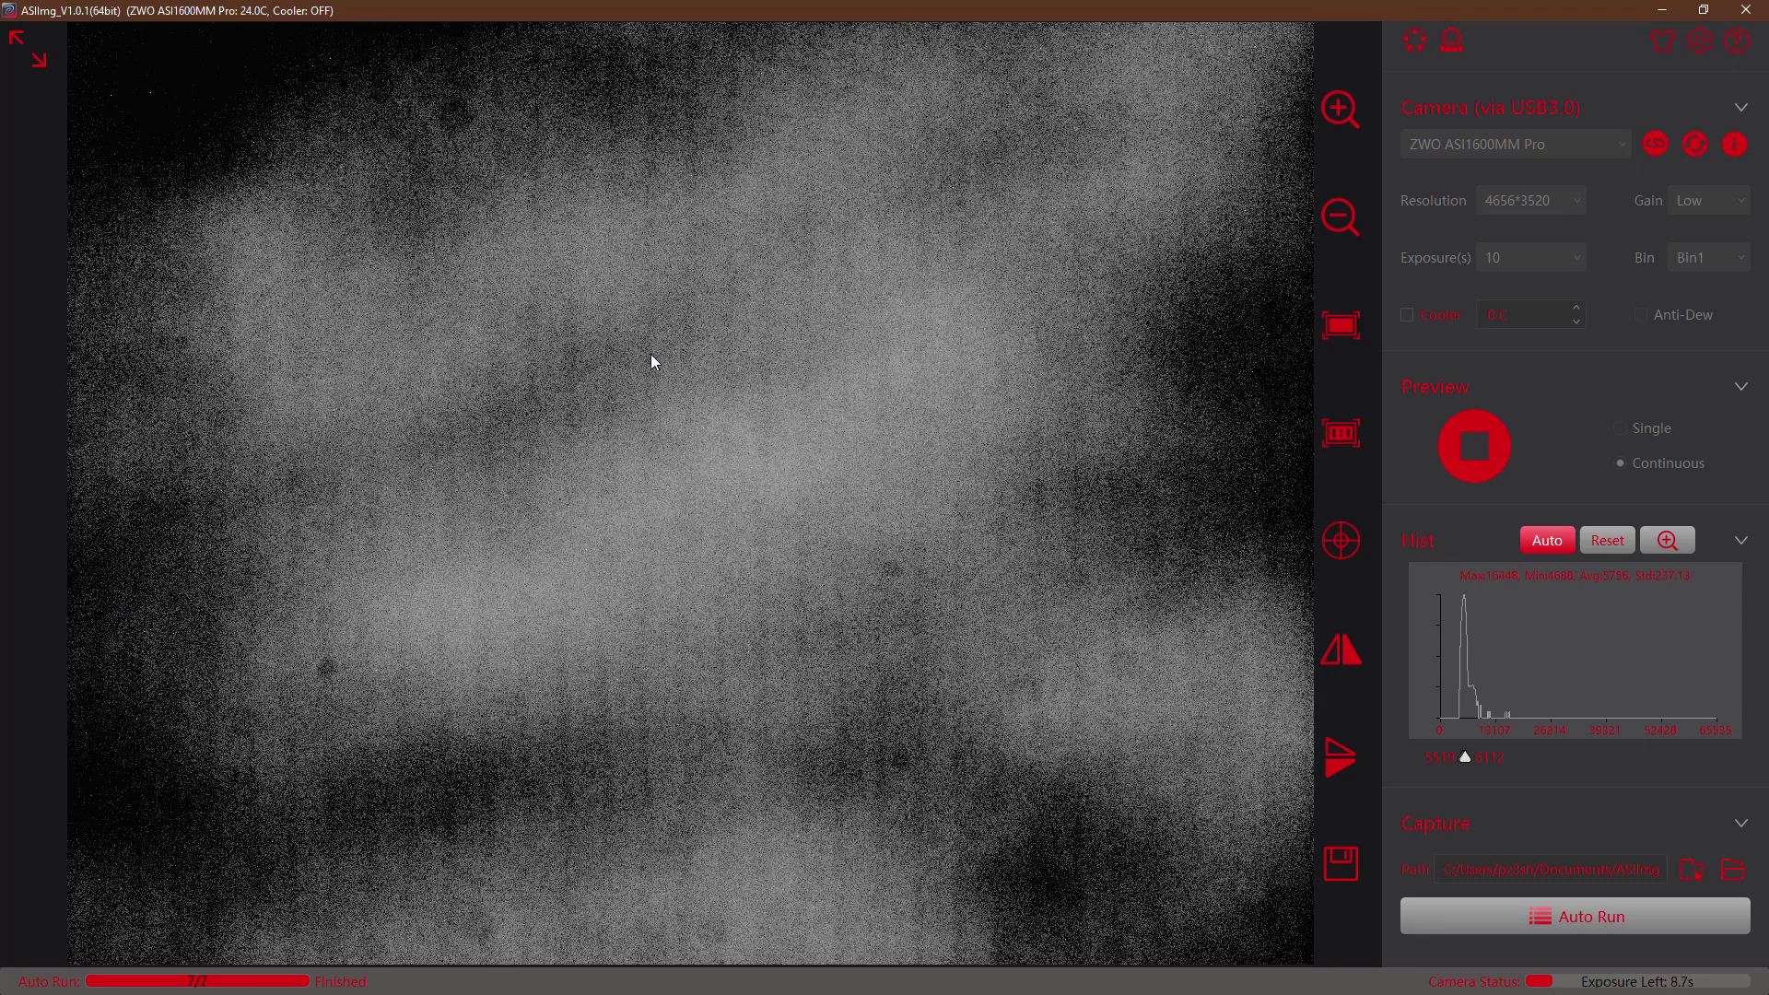
Switch to DeepSkyStacker and load all seven FIT files from Documents > ASIImg > 2020-04-12_11_07_23Z as light frames
key(super)
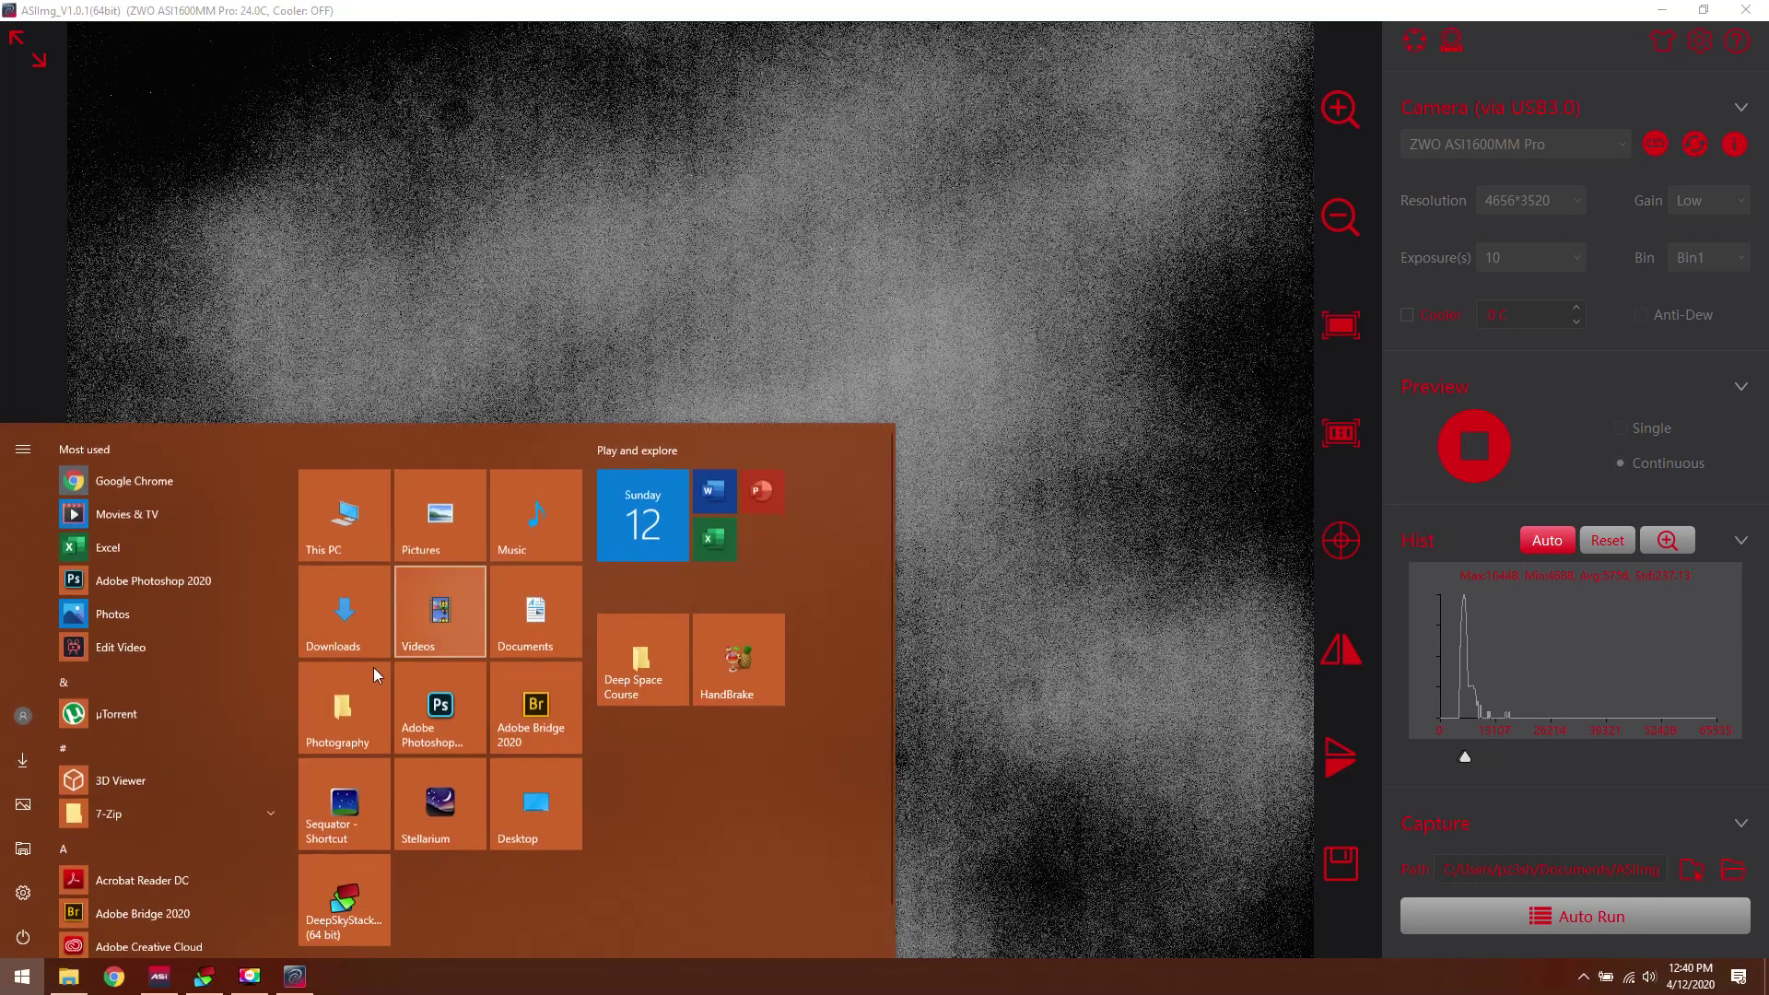
click(204, 976)
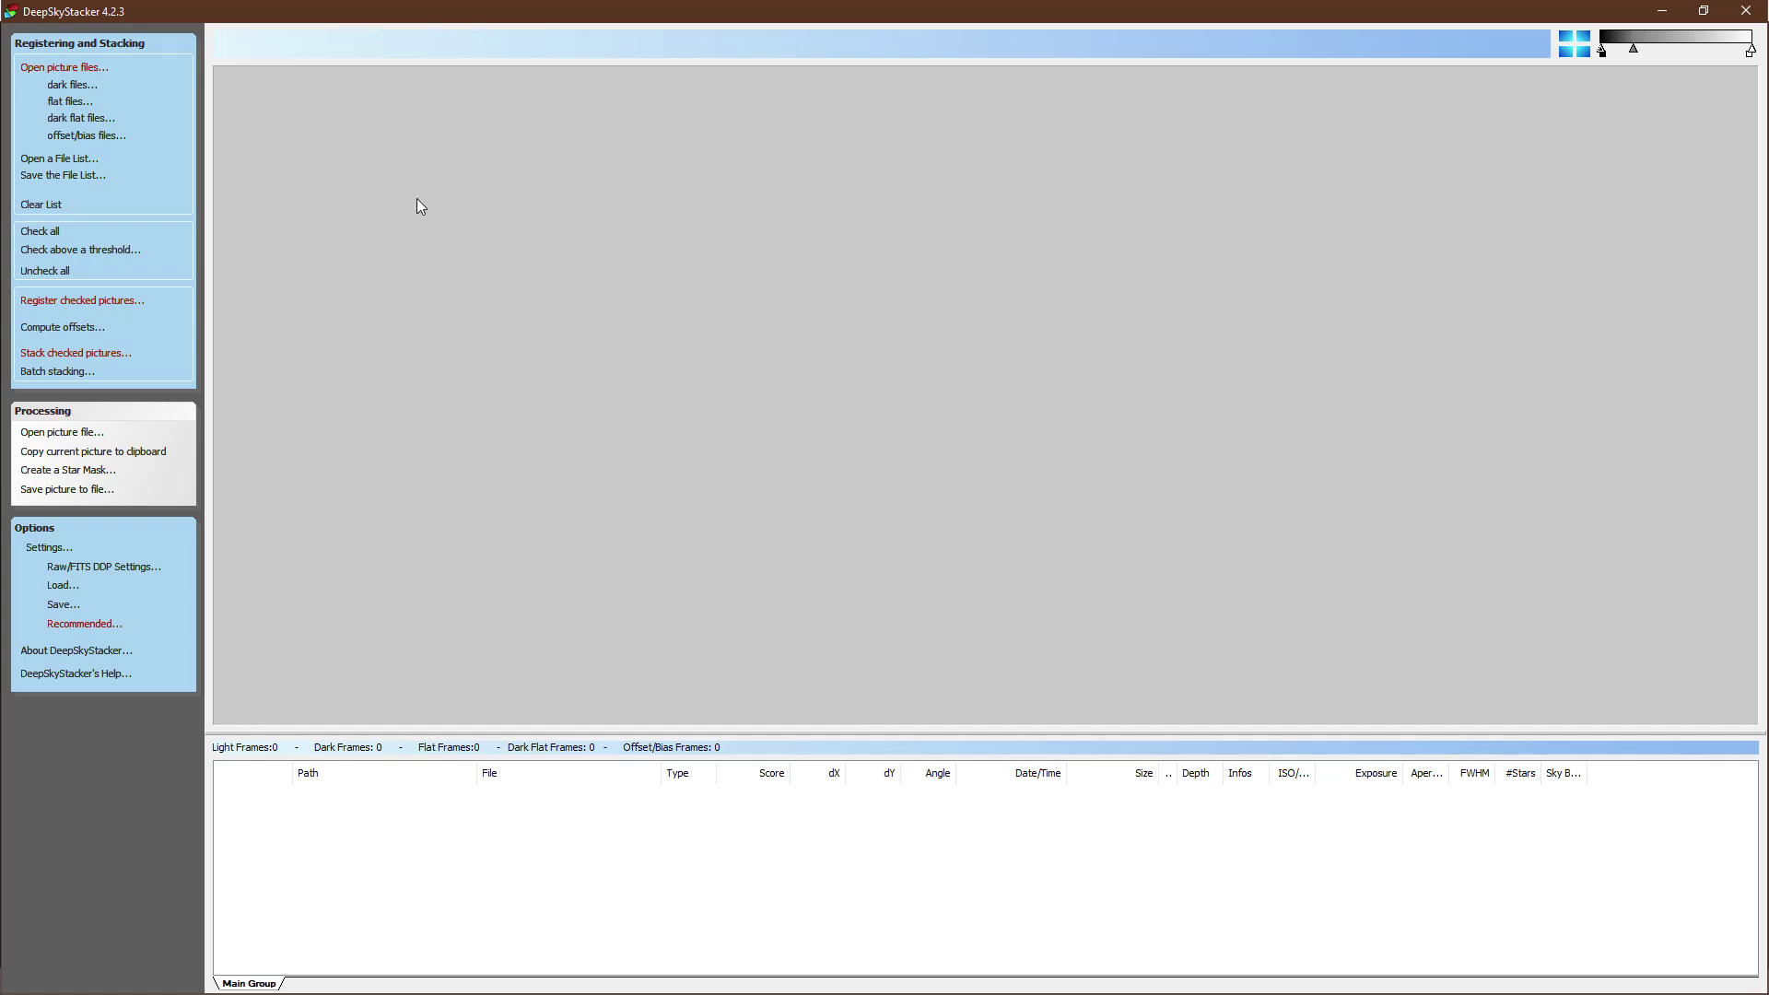
click(129, 74)
click(296, 68)
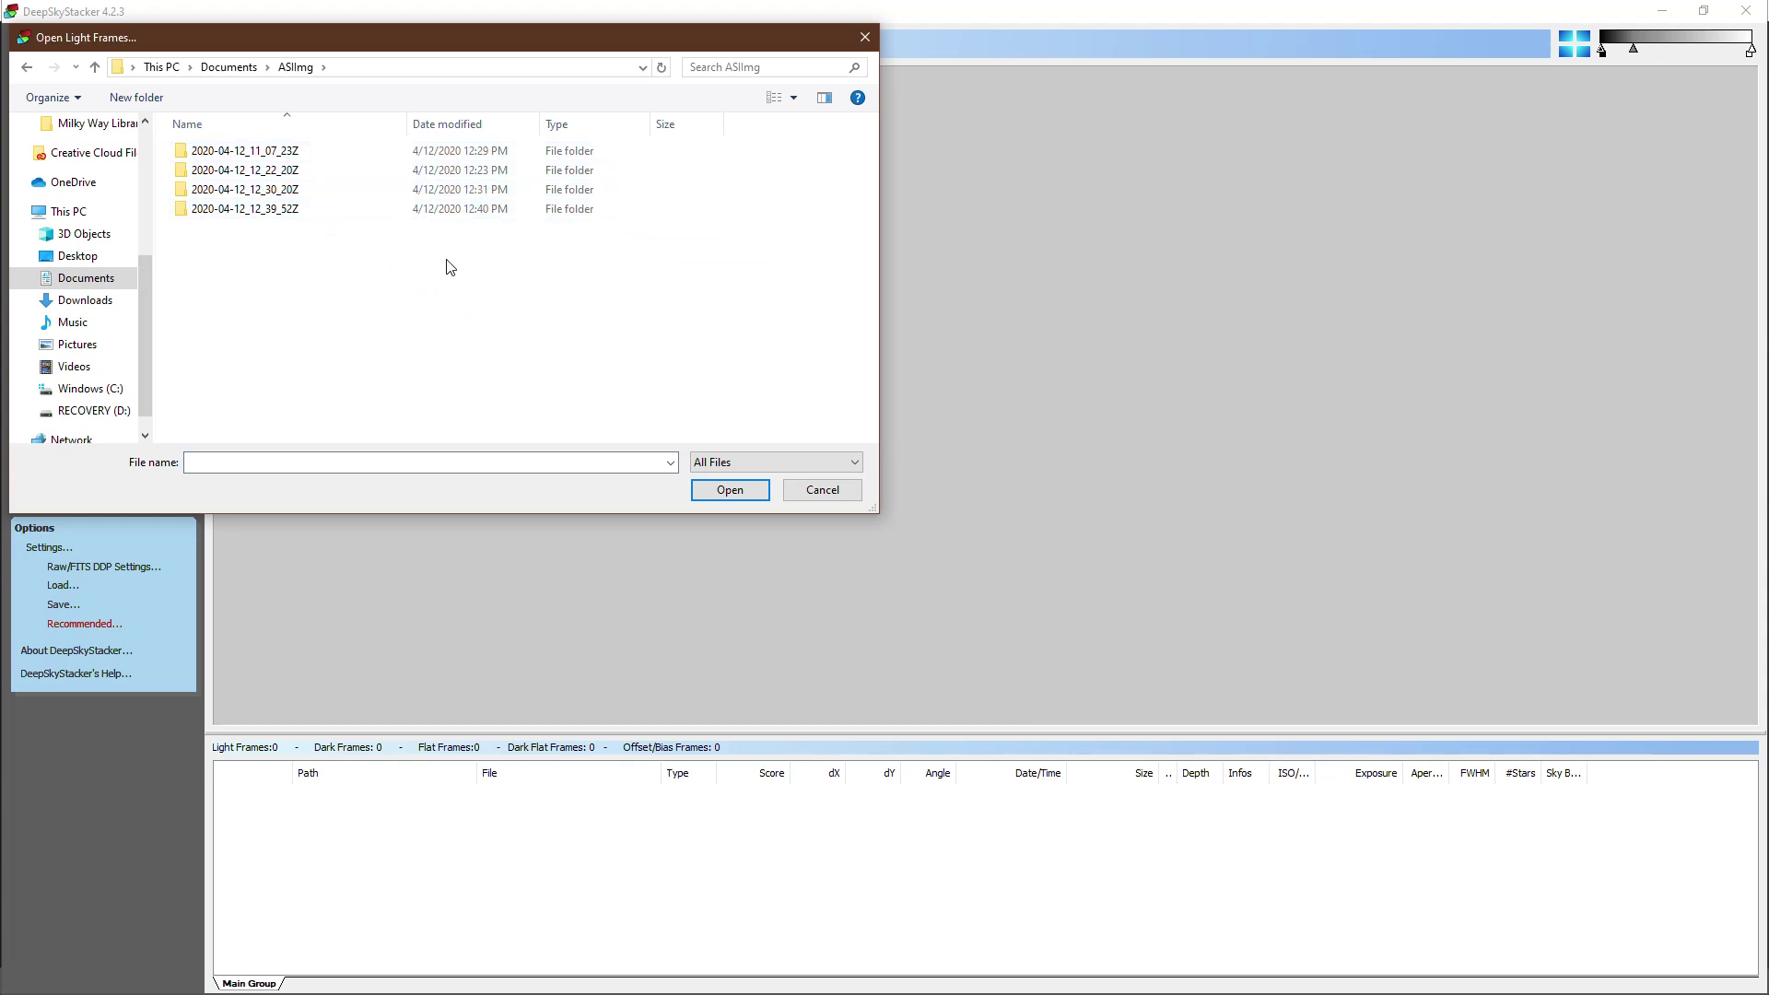
double_click(273, 151)
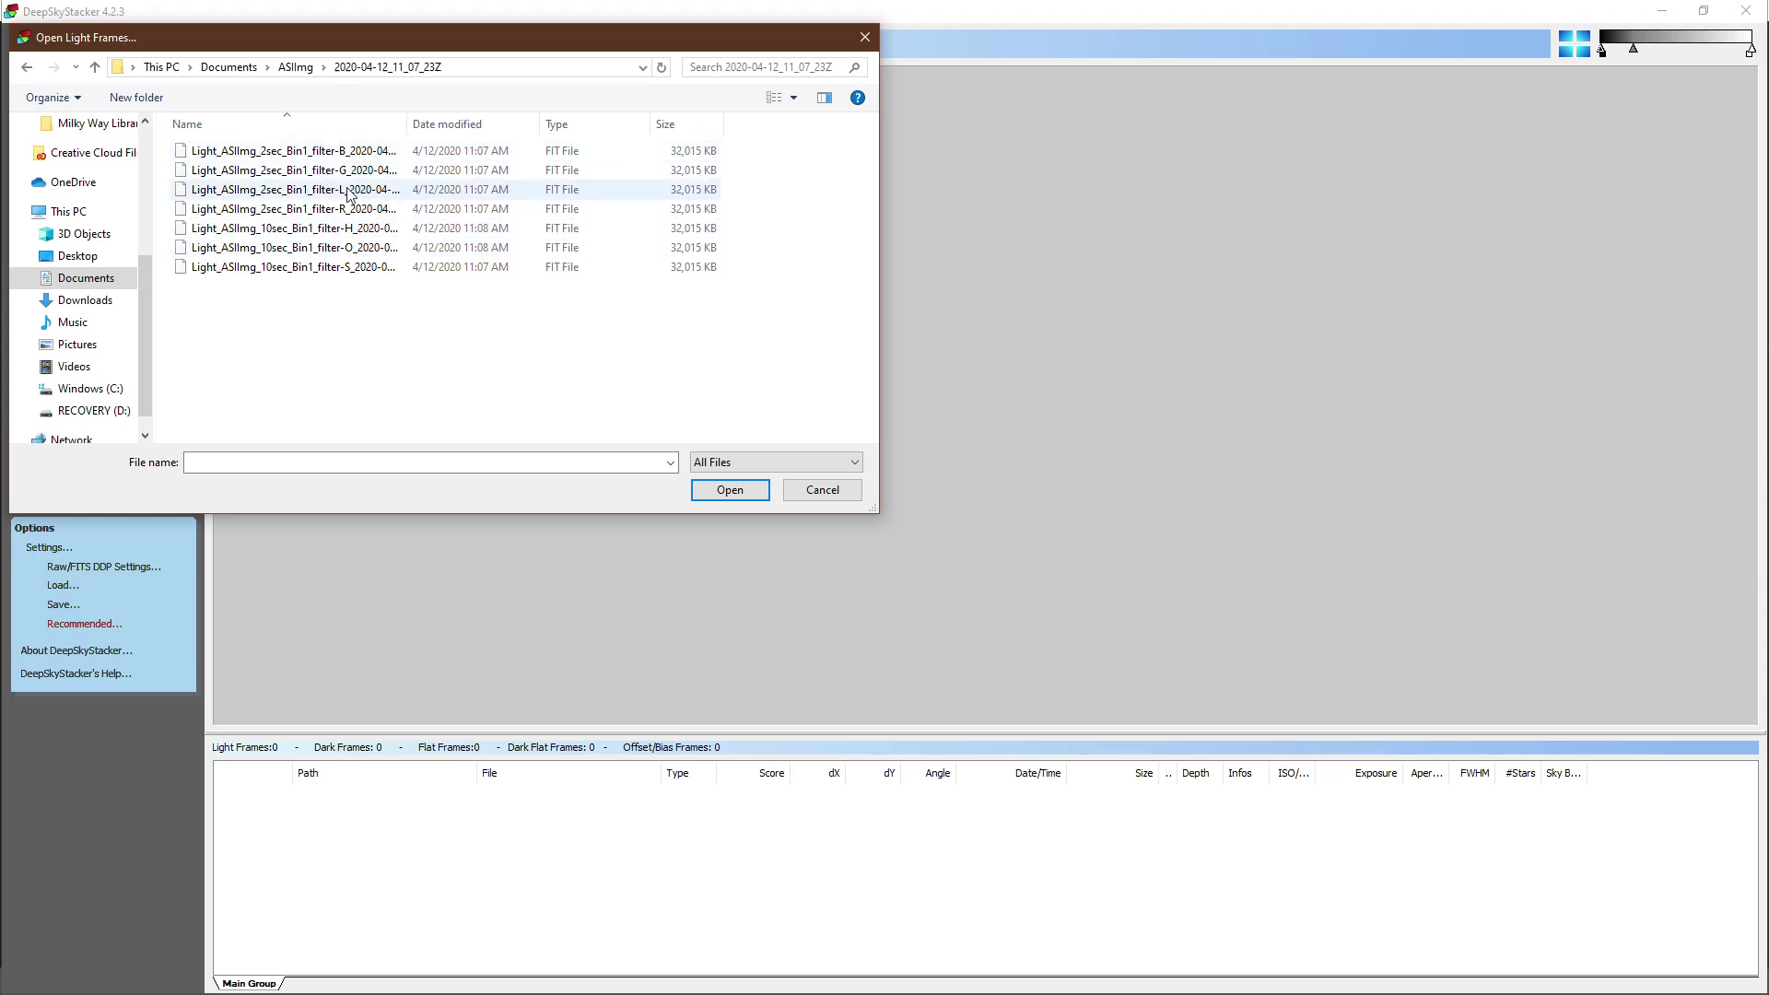
click(313, 151)
shift+click(358, 267)
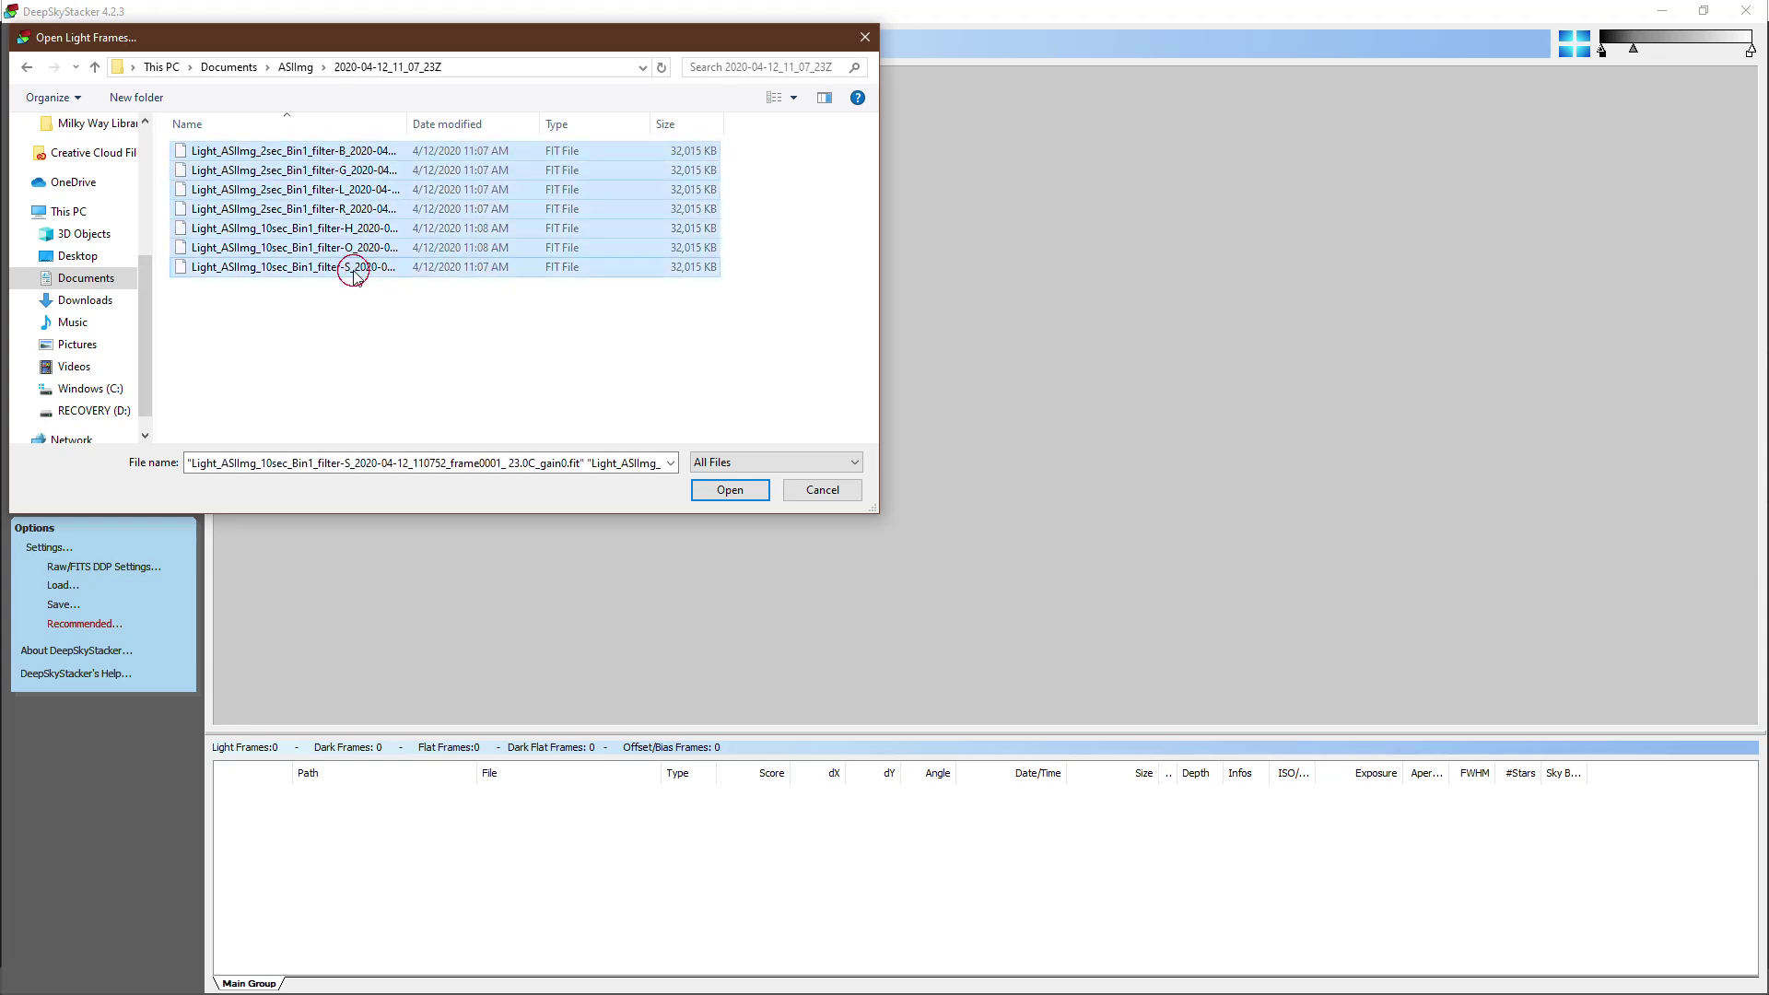
click(730, 489)
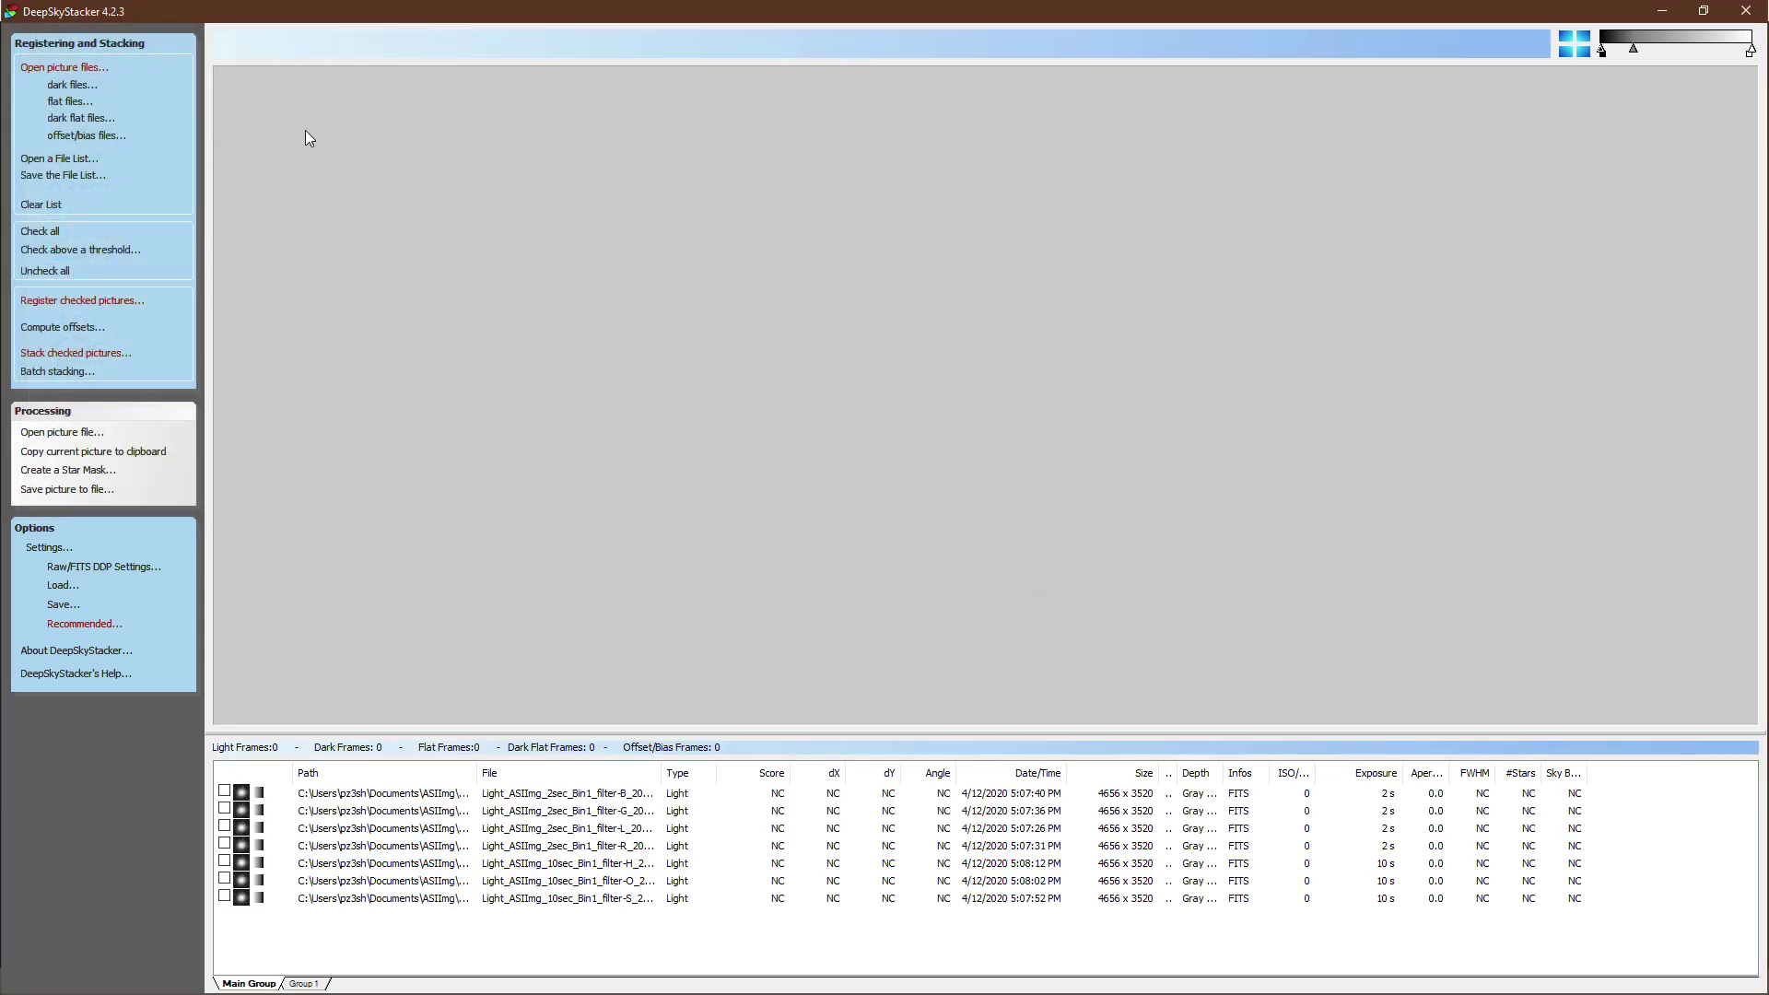
Add all seven FIT files from the ASIImg folder 2020-04-12_12_39_52Z to the light frames
click(66, 69)
click(291, 67)
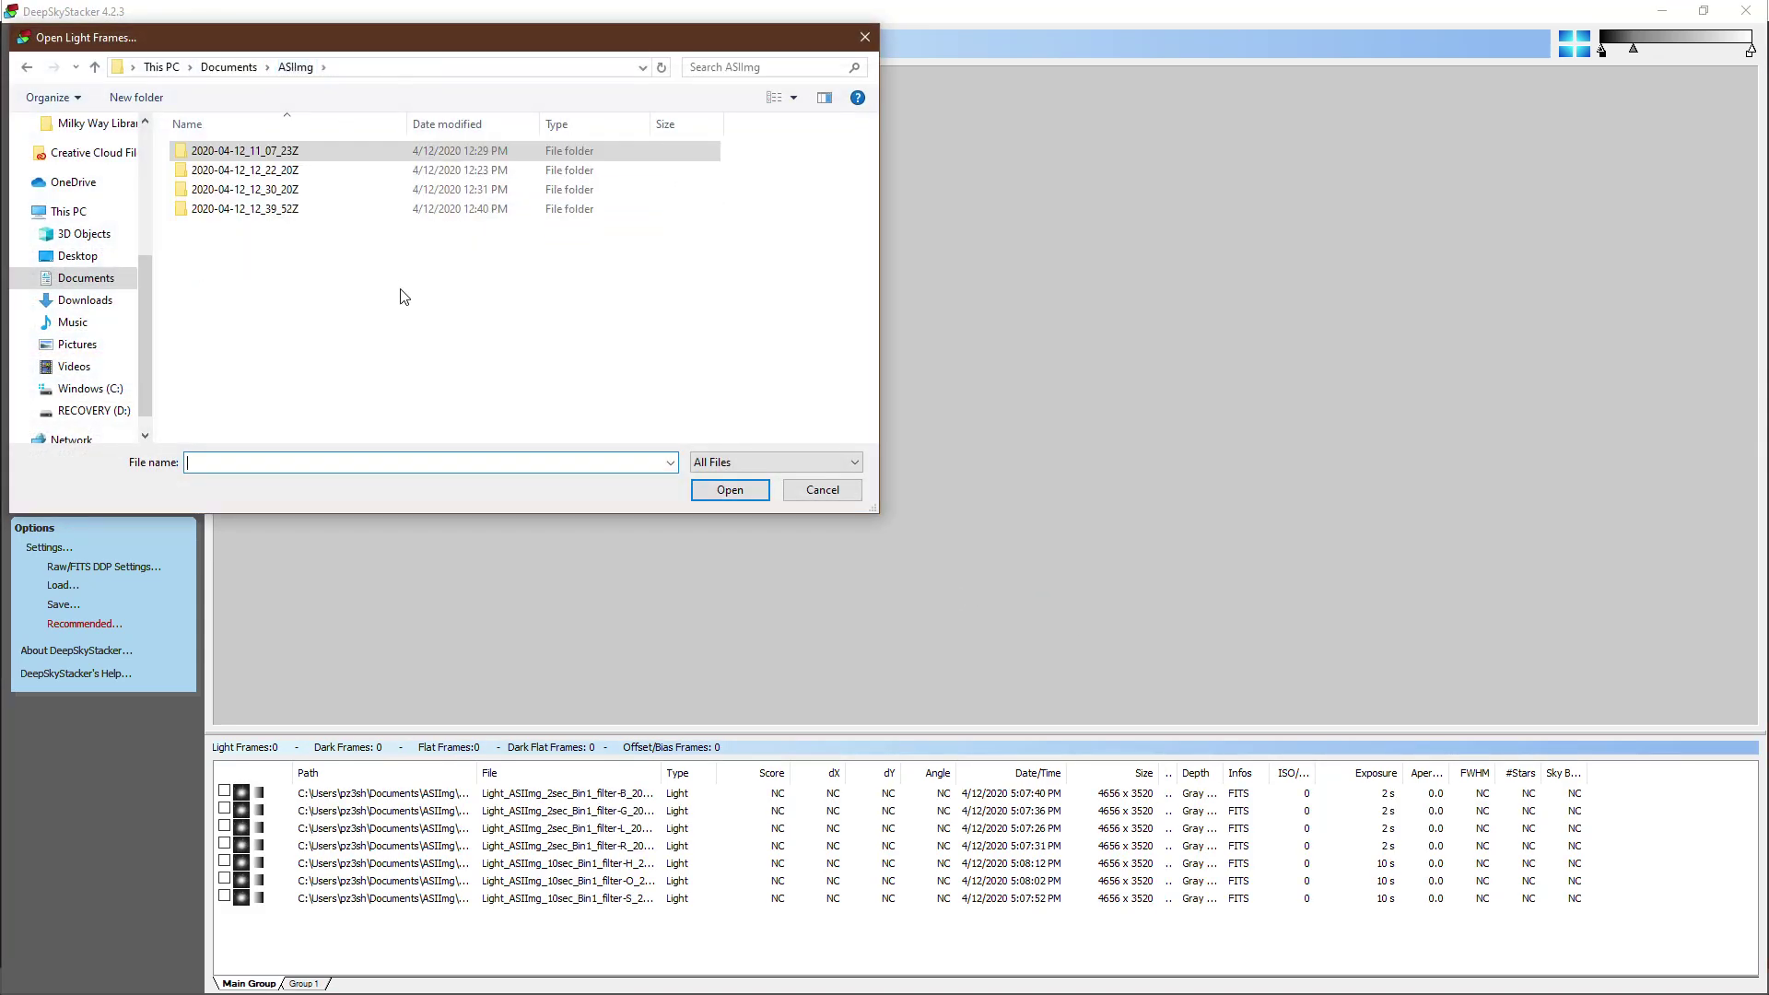
double_click(257, 211)
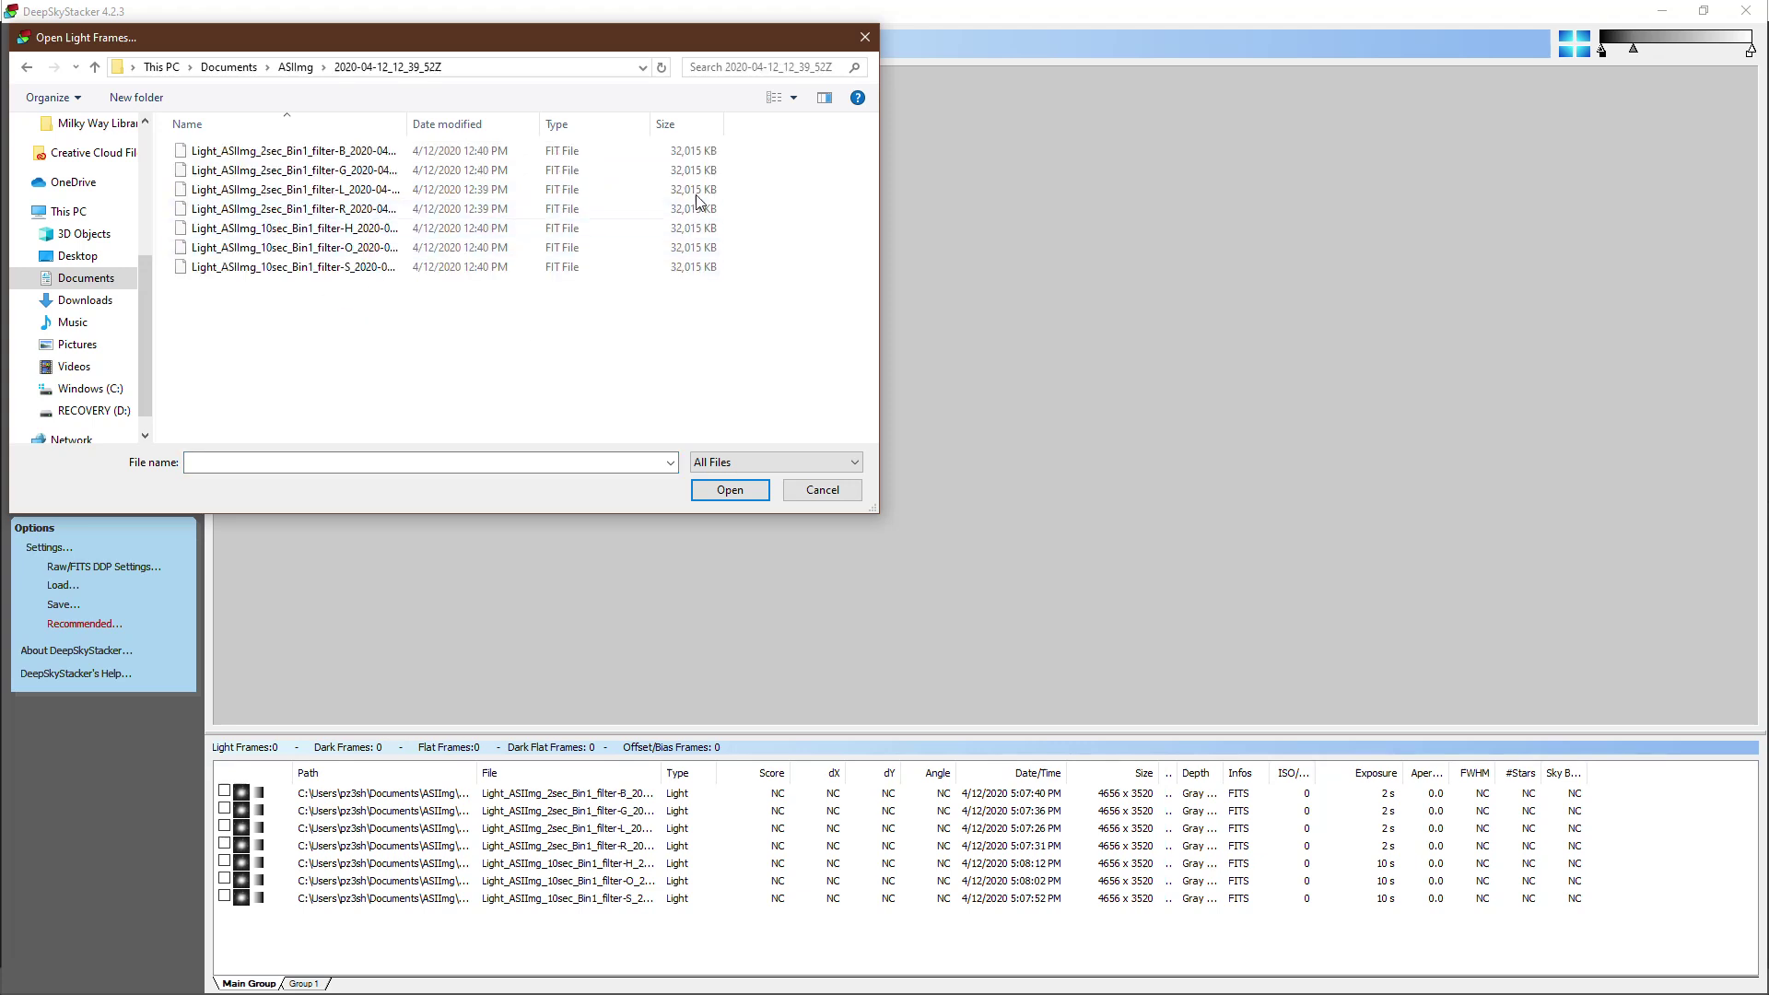
drag(764, 164, 513, 281)
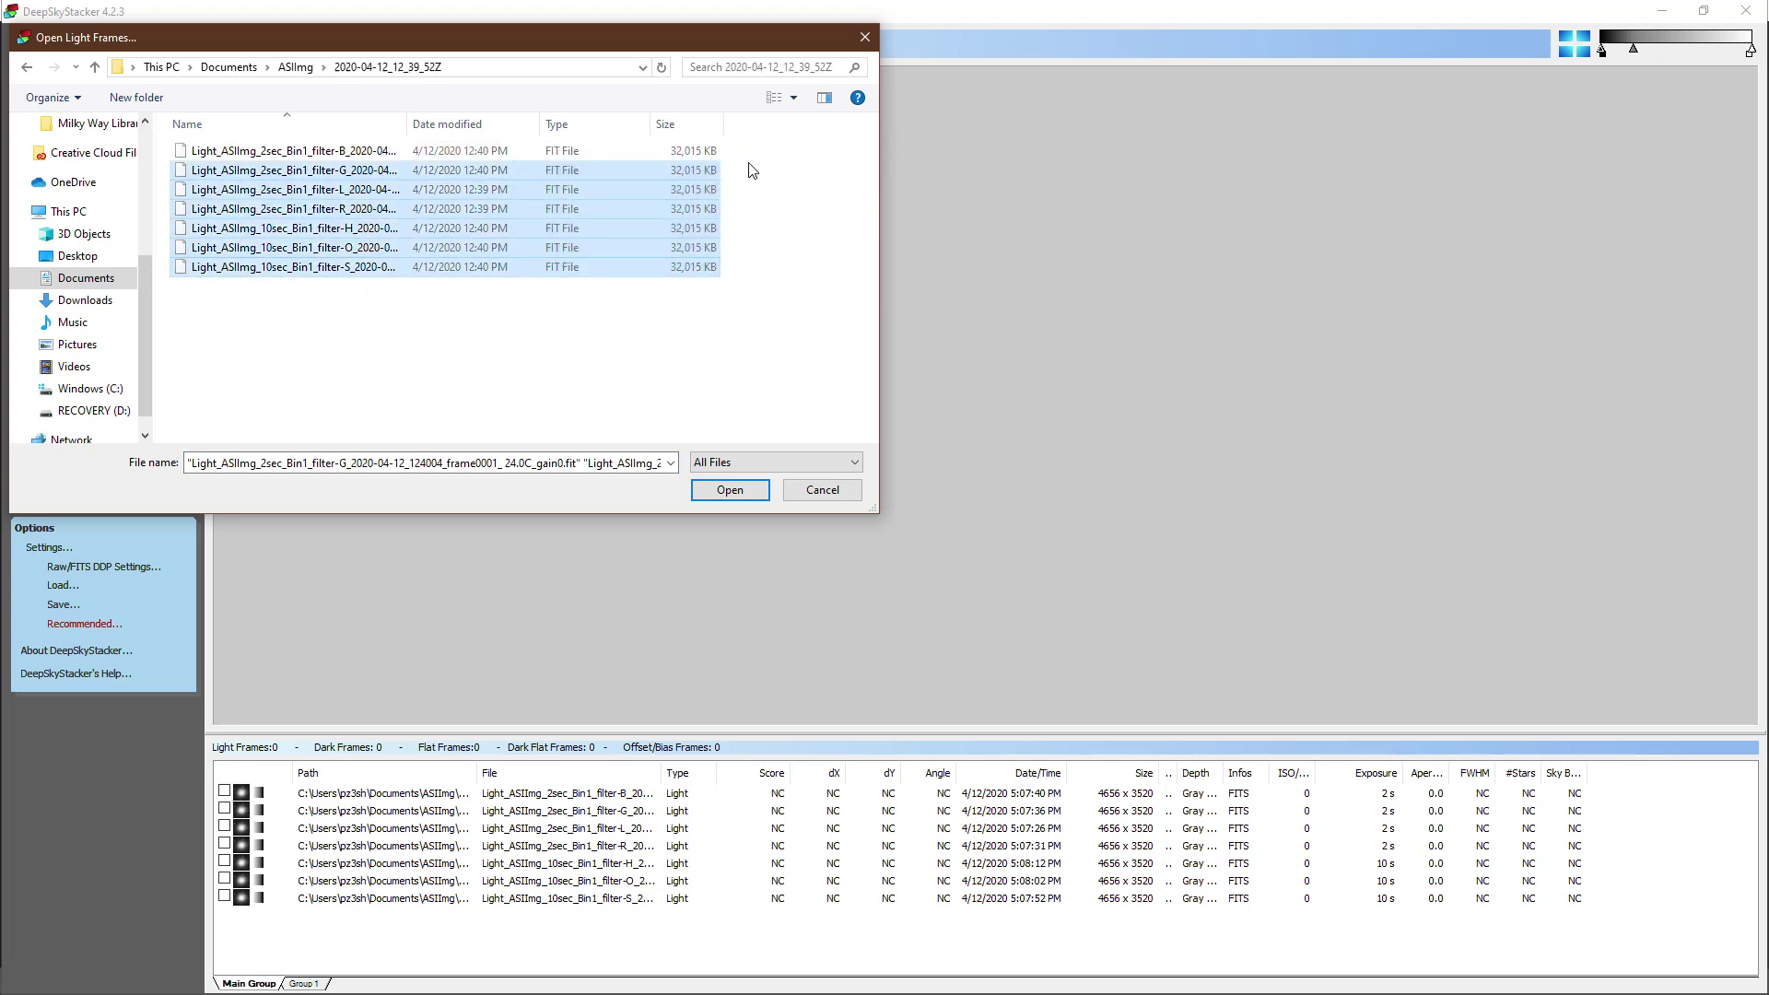
key(ctrl+a)
click(737, 489)
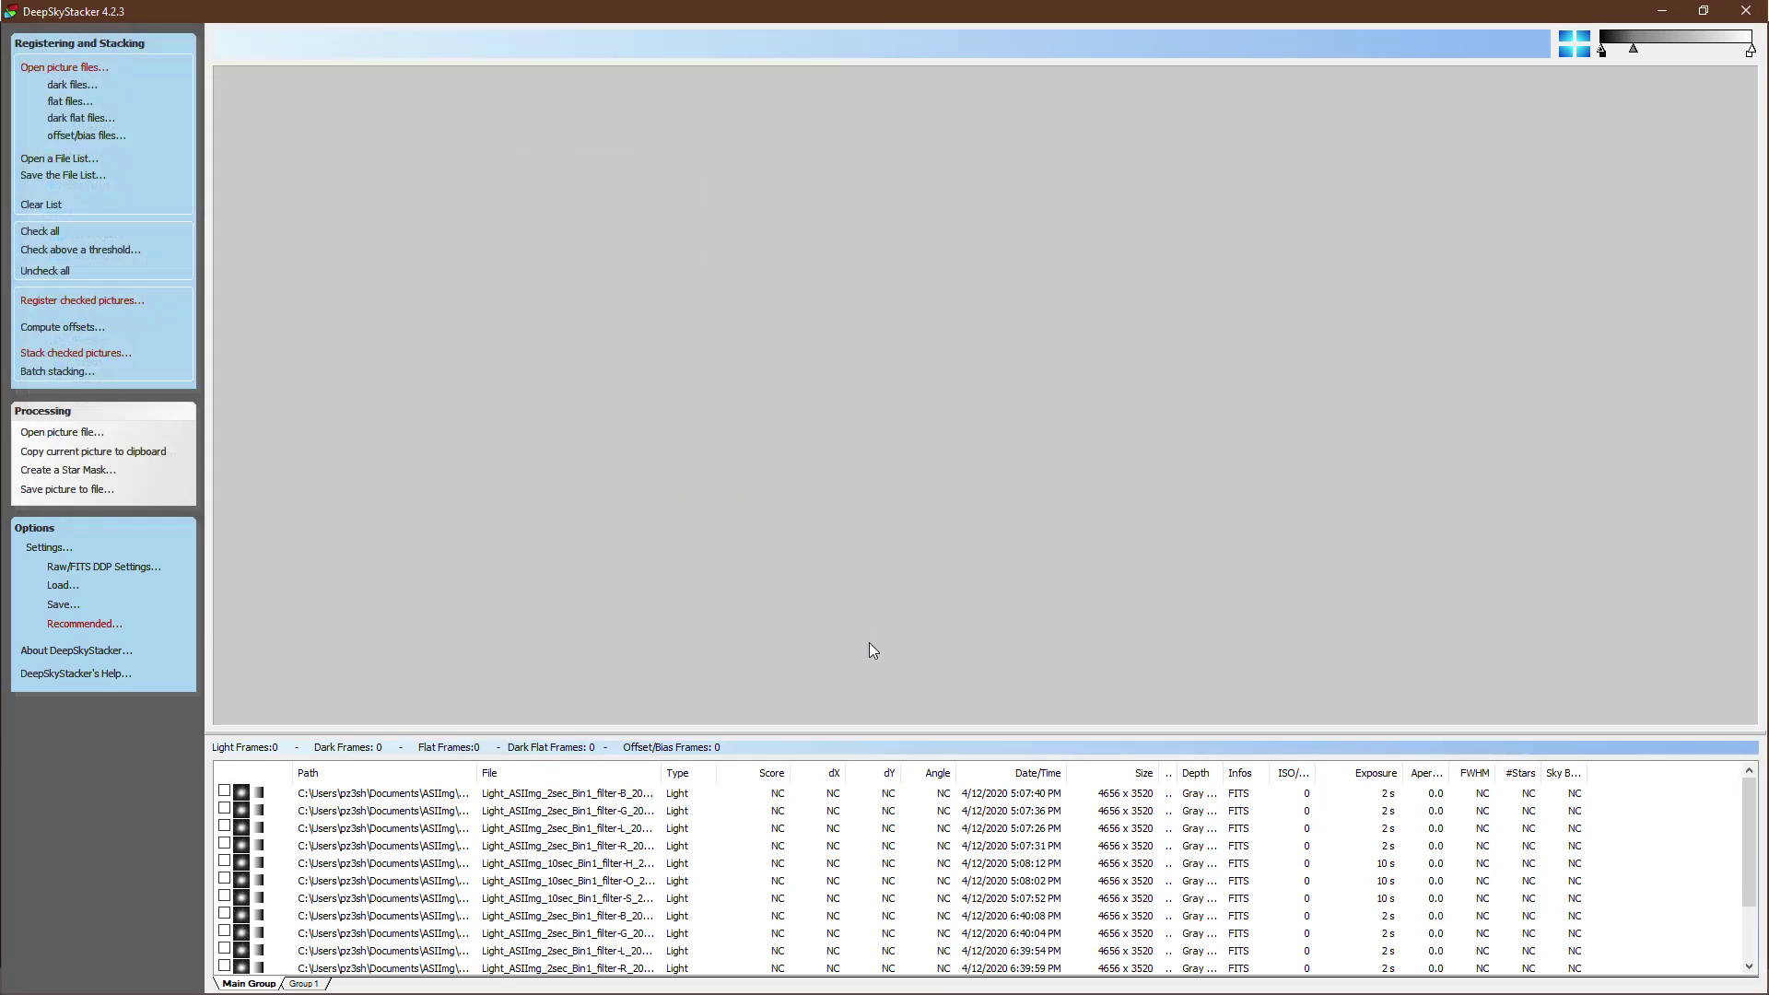
Compare the B-filter frames and the G-filter frames of the two capture sessions with the midtone level raised to darken the preview
click(632, 793)
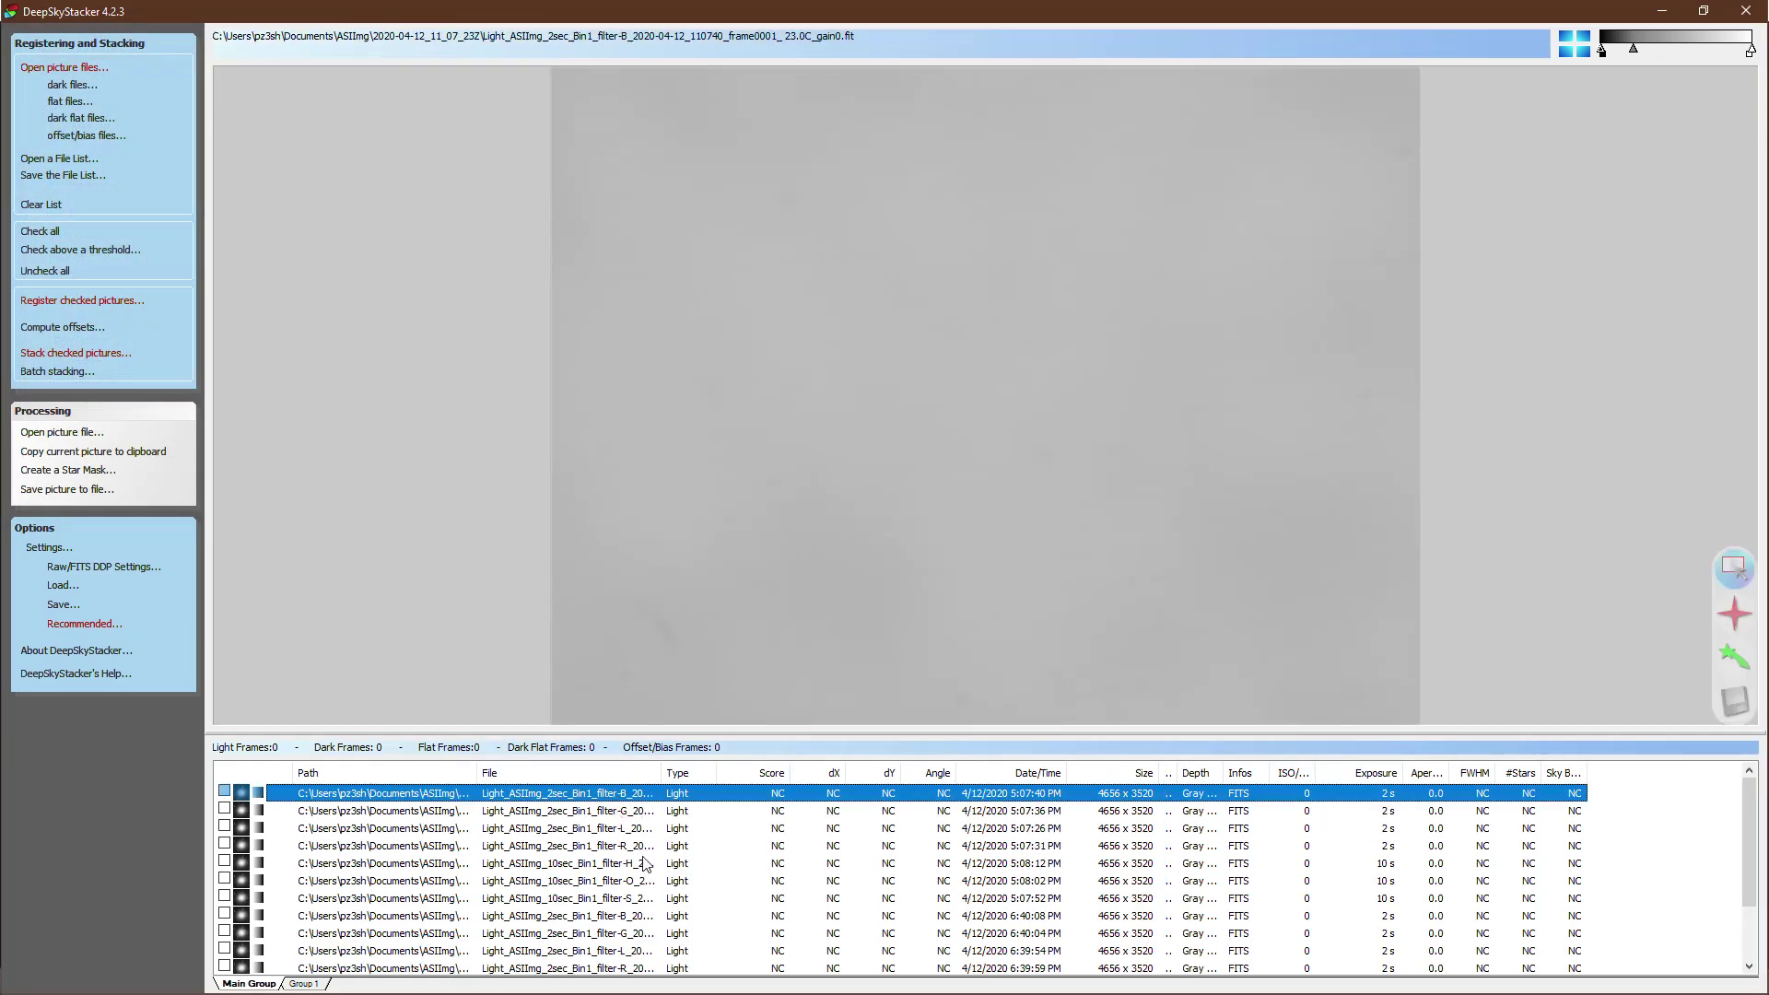
scroll(642, 857, down, 2)
scroll(640, 880, up, 2)
drag(1634, 51, 1656, 52)
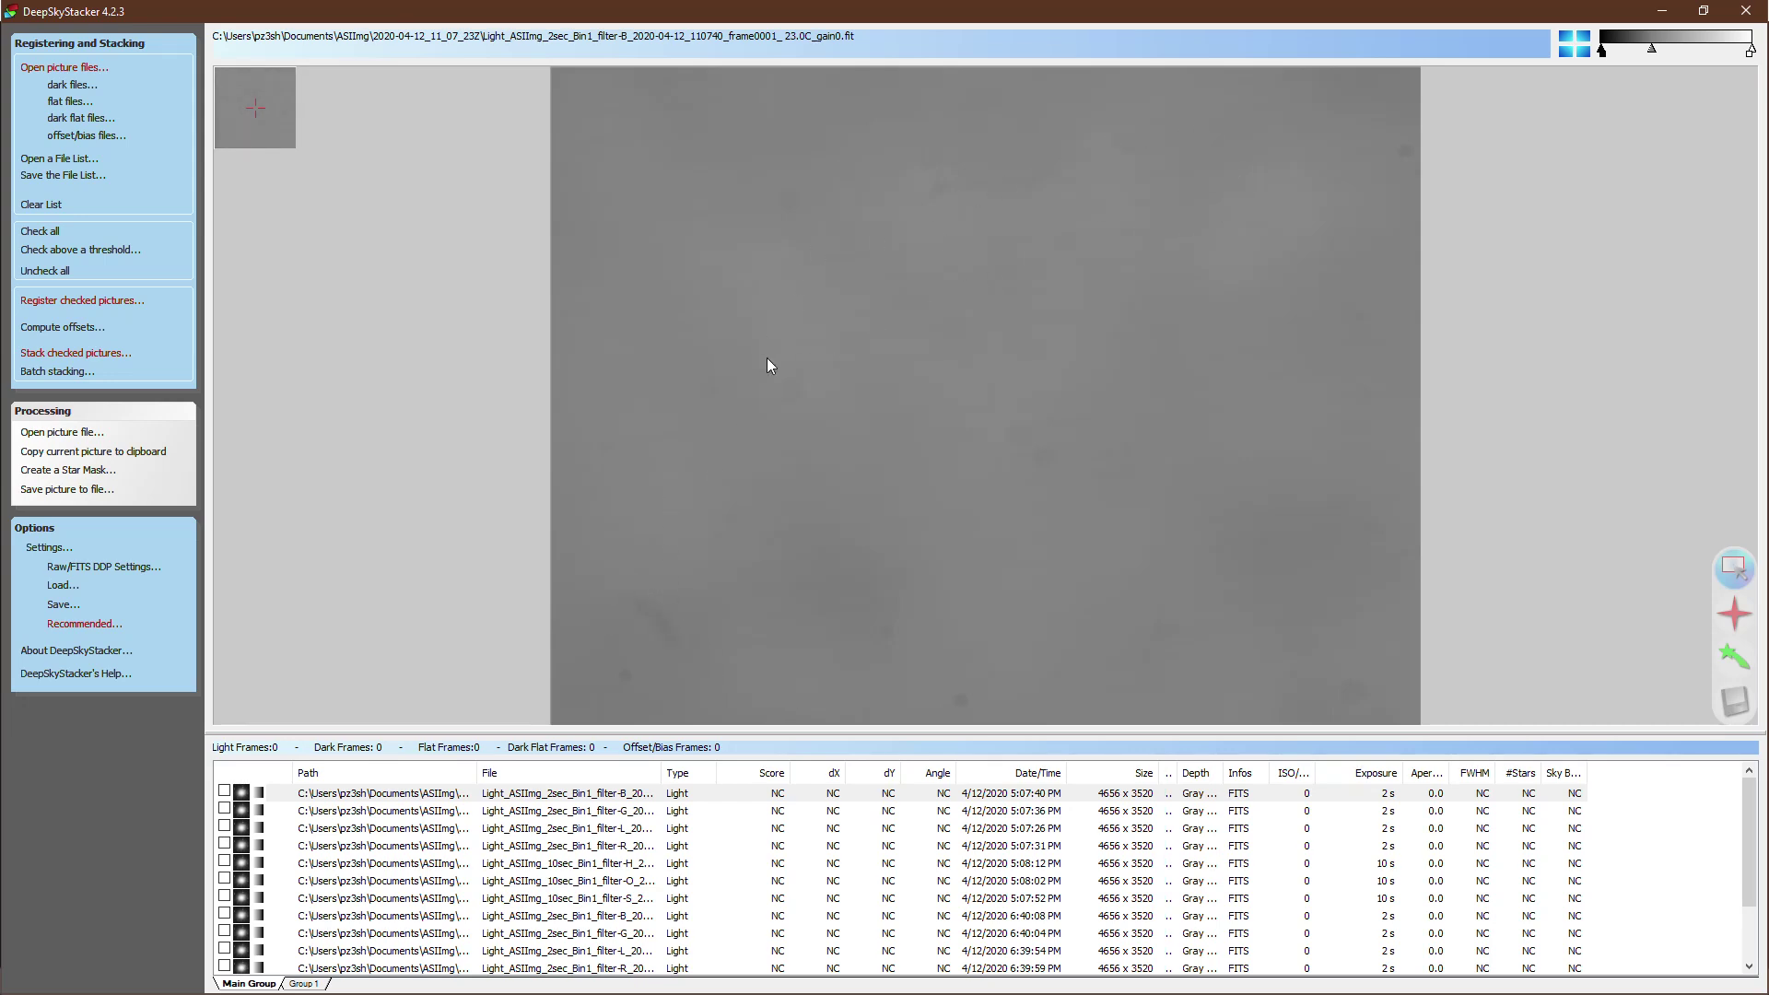
click(628, 917)
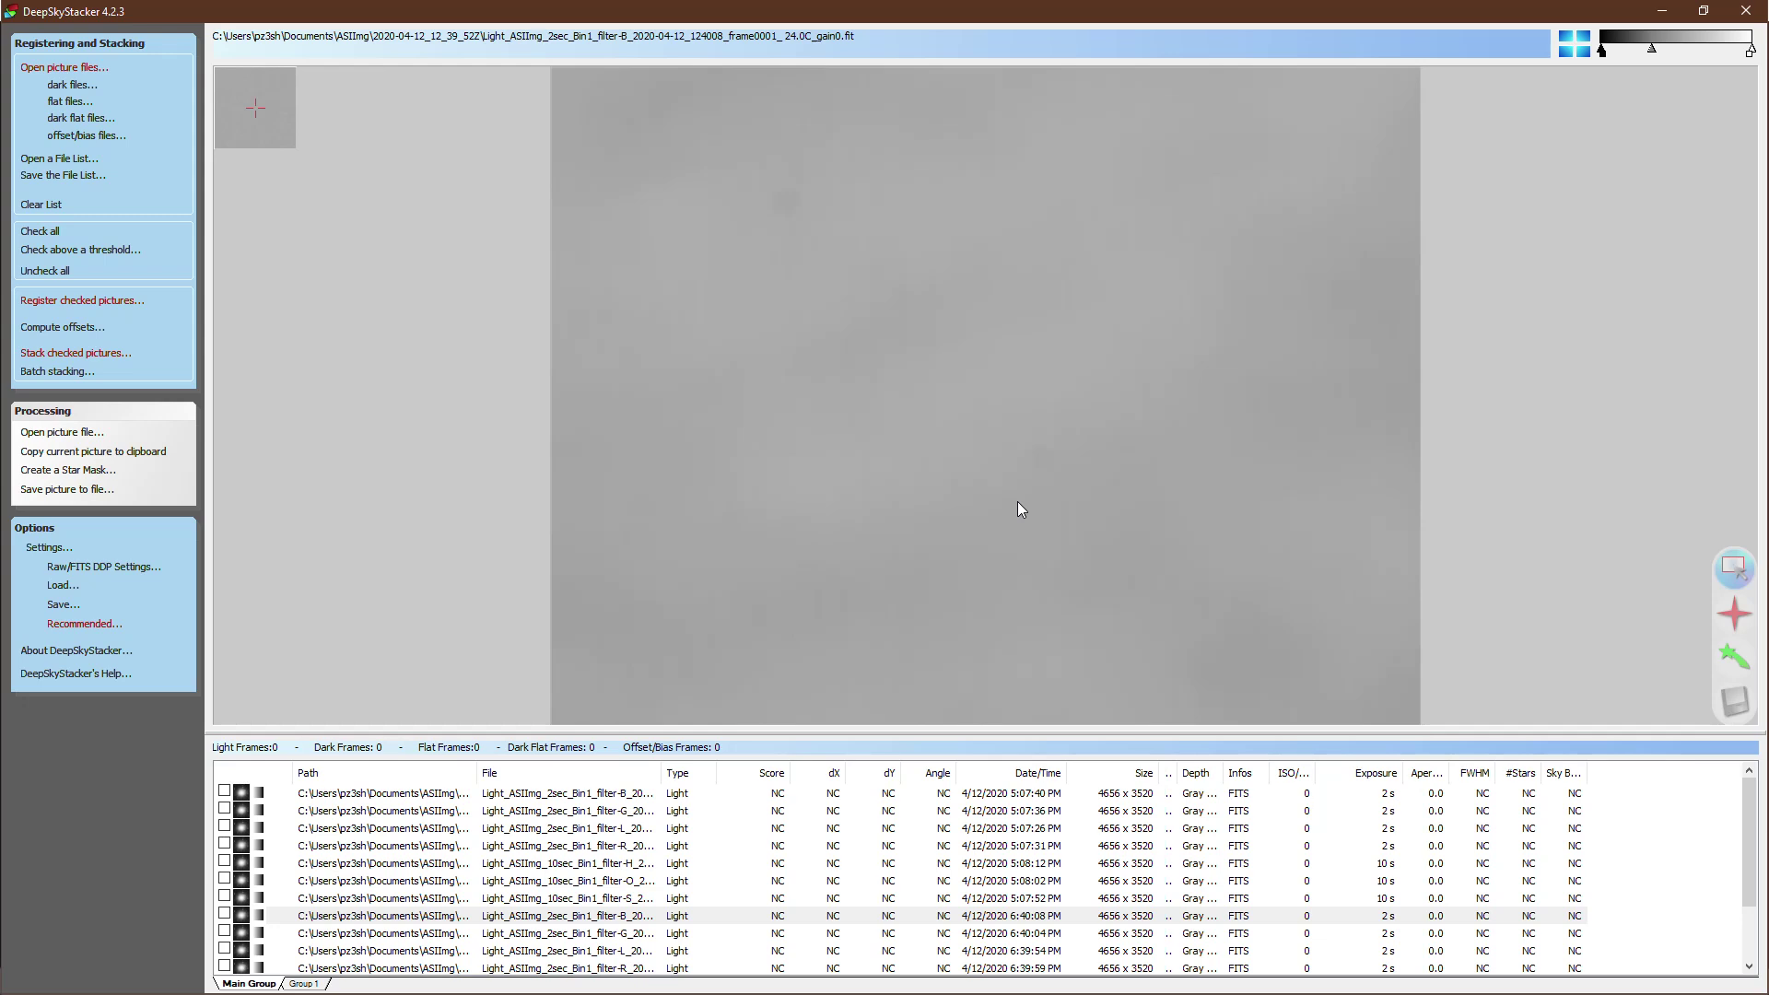
click(599, 811)
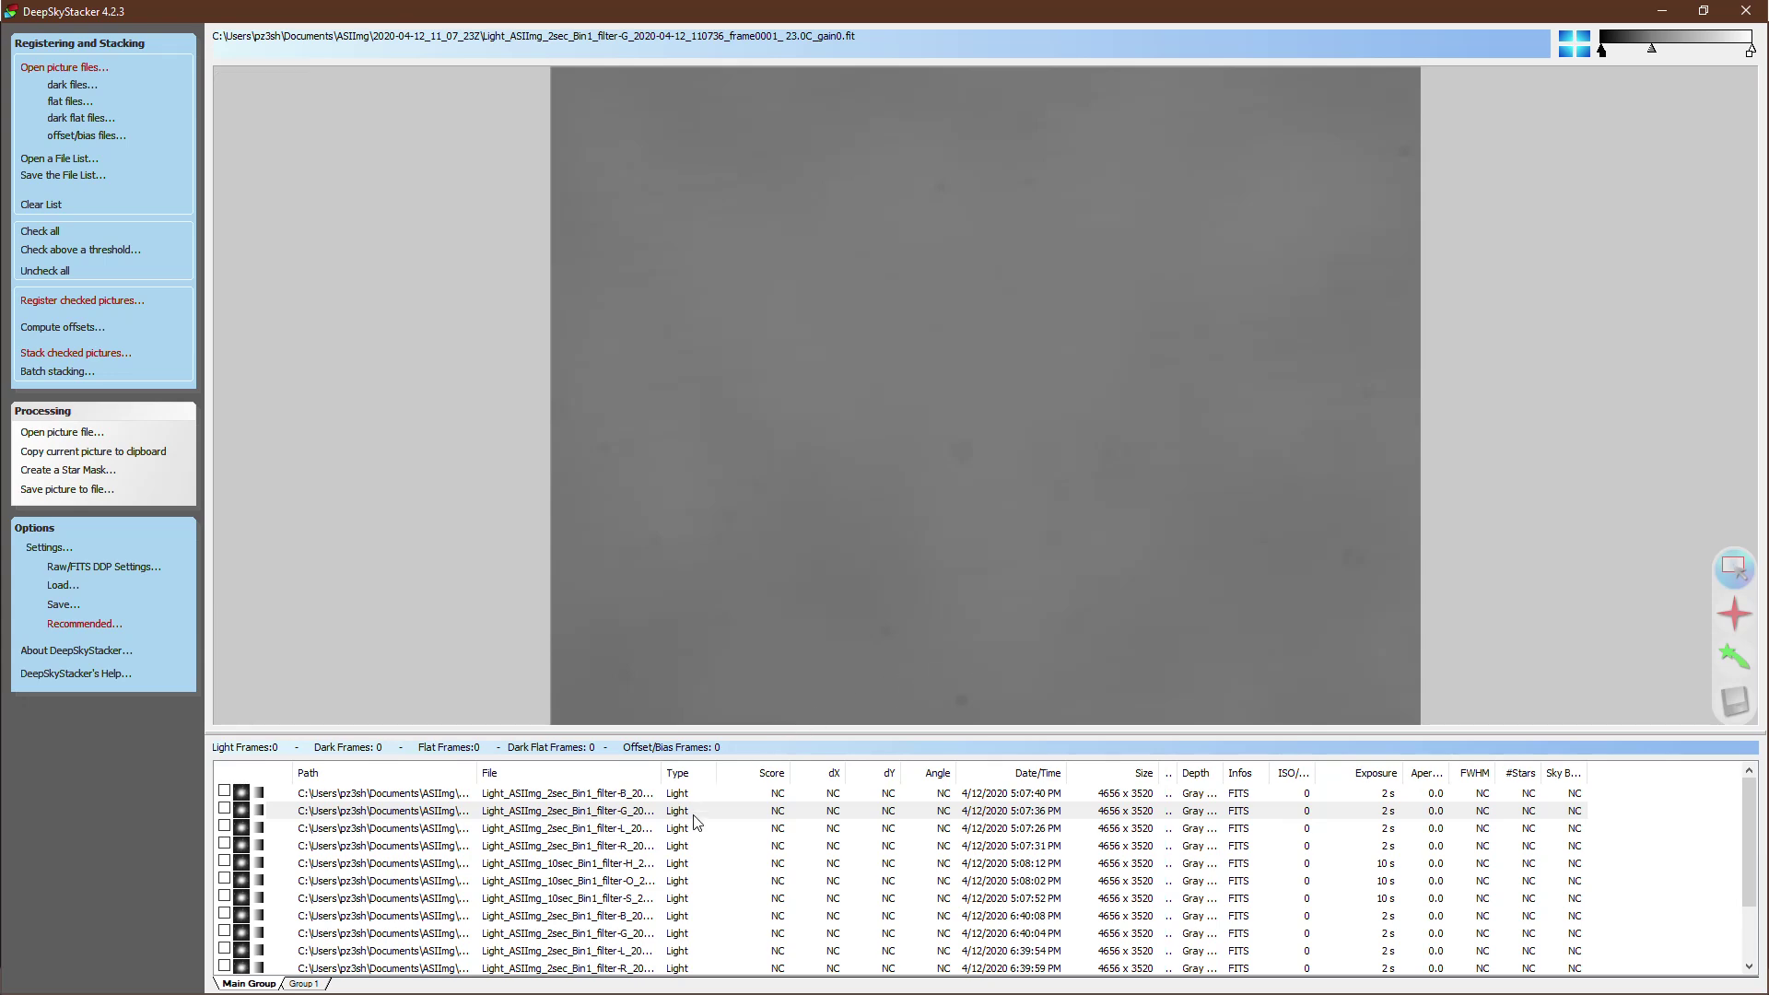
click(632, 934)
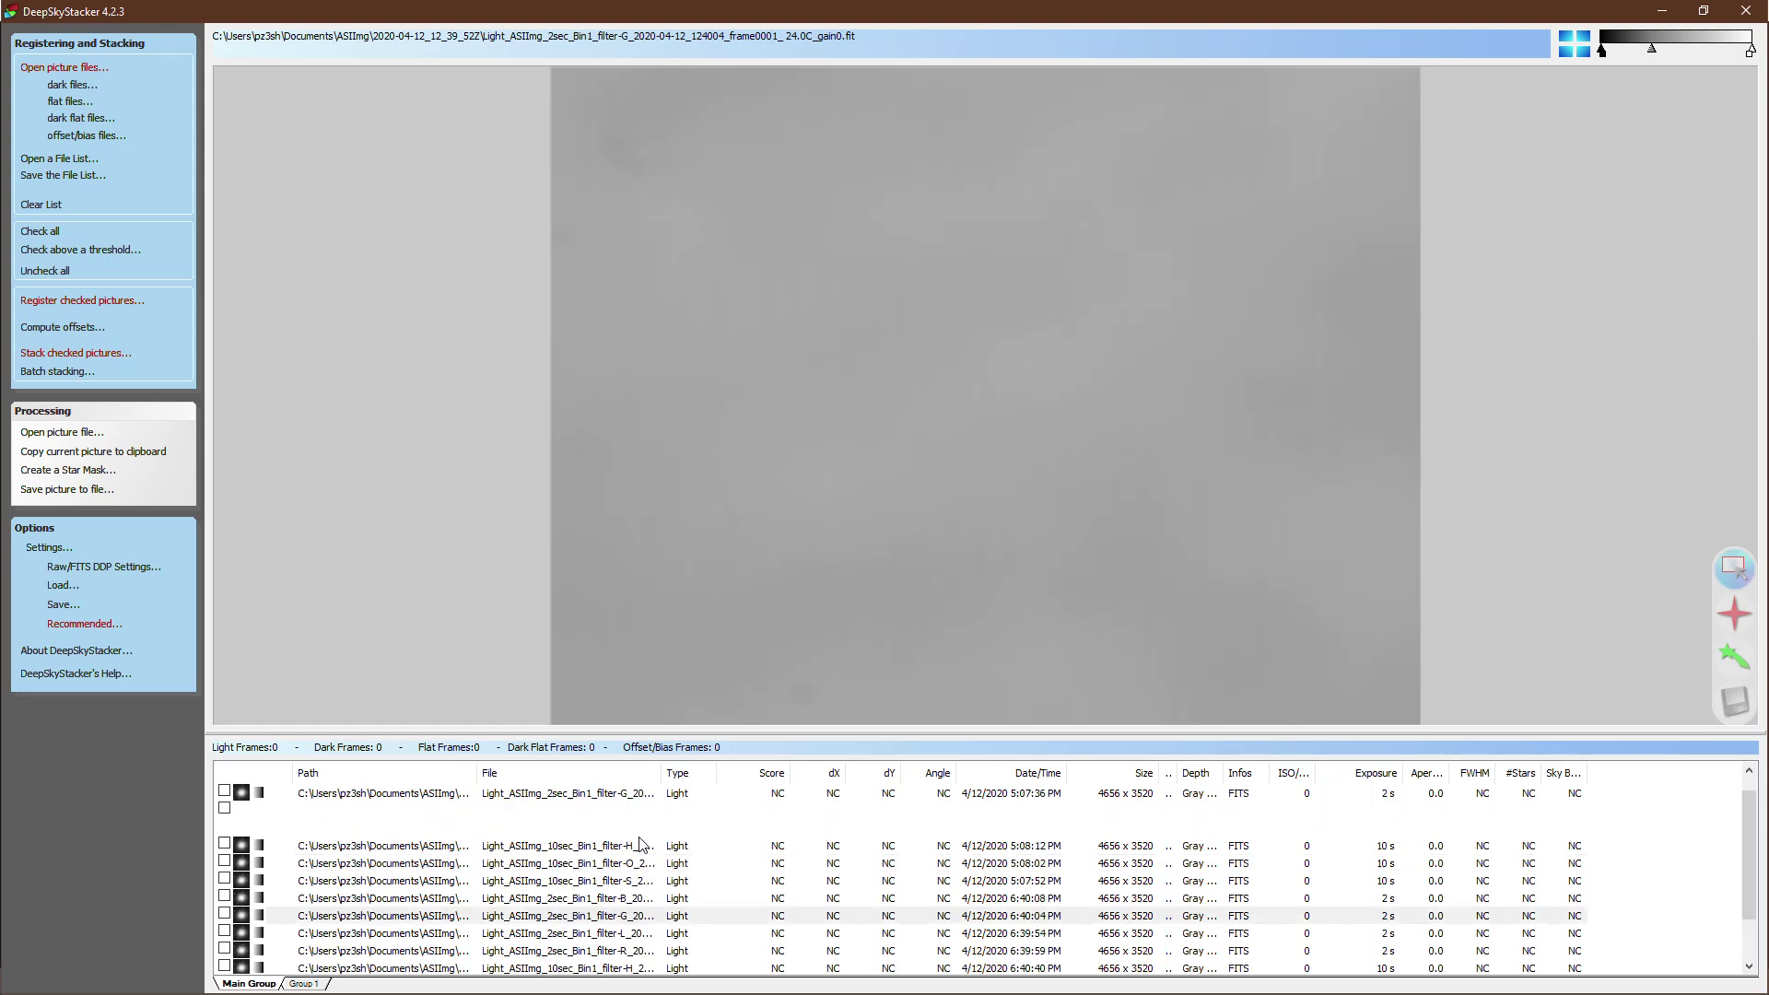
Compare the 10-second H-filter frames of the two capture sessions, adjusting the midtone level for each
click(633, 864)
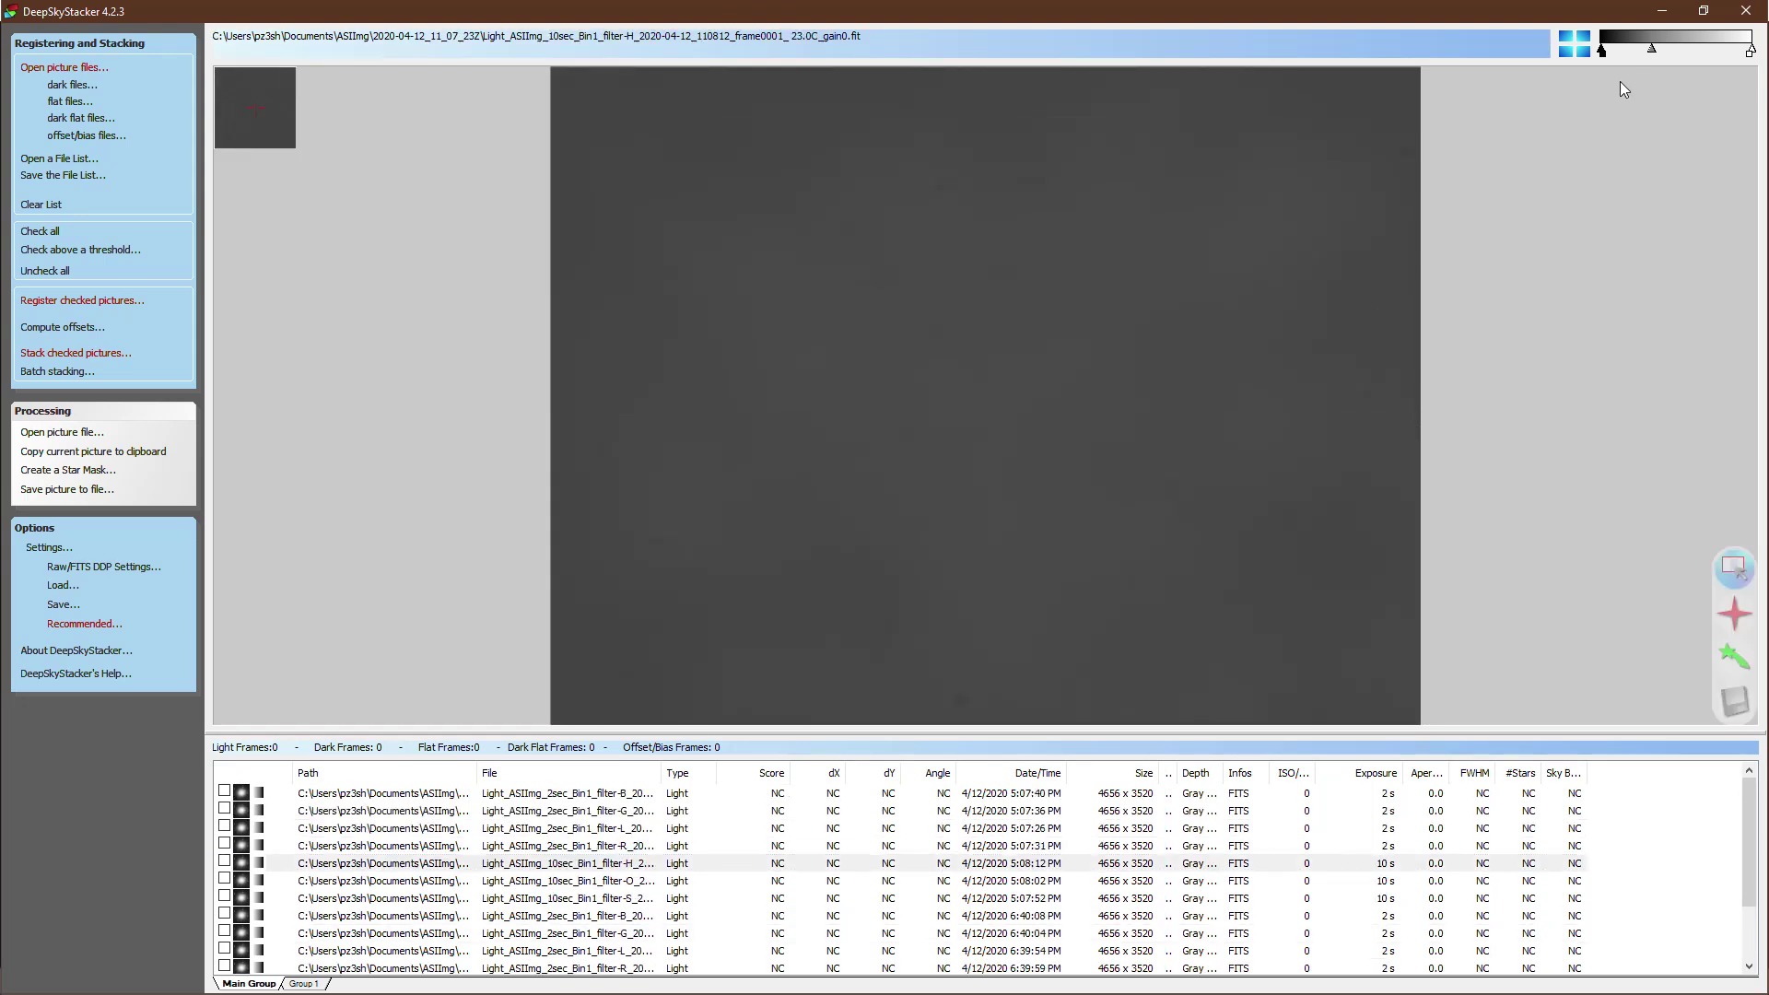
drag(1652, 48, 1625, 49)
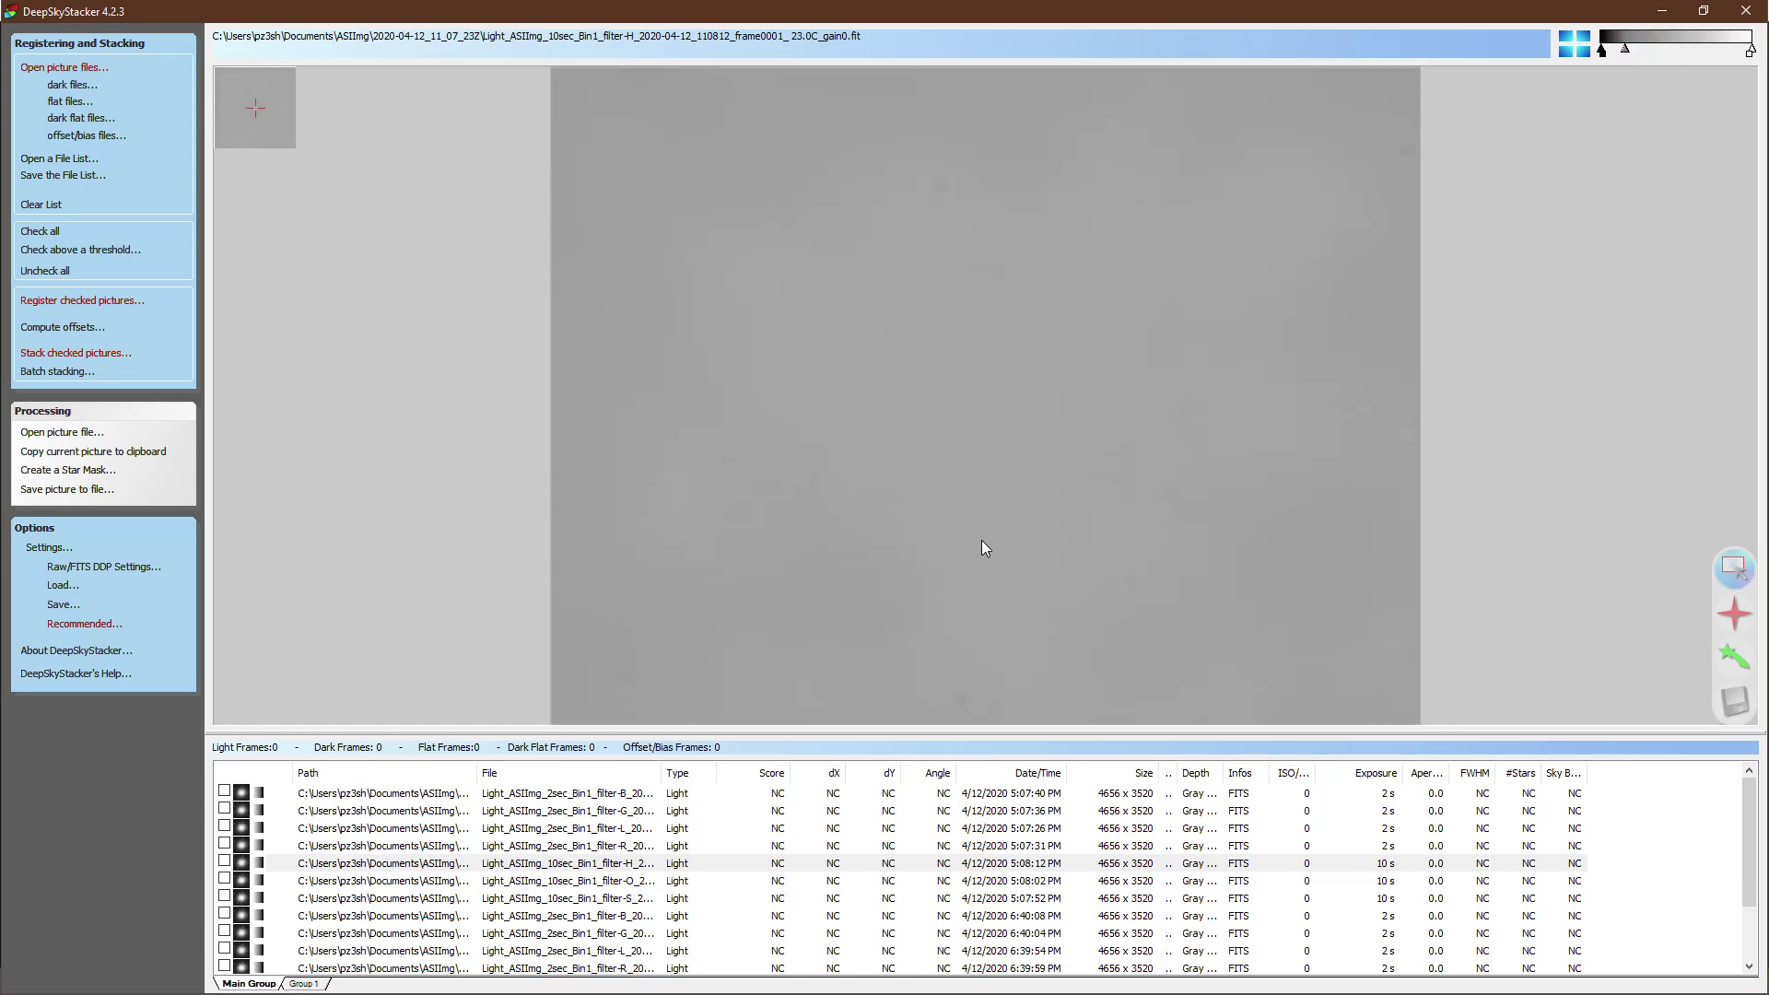
scroll(670, 894, down, 2)
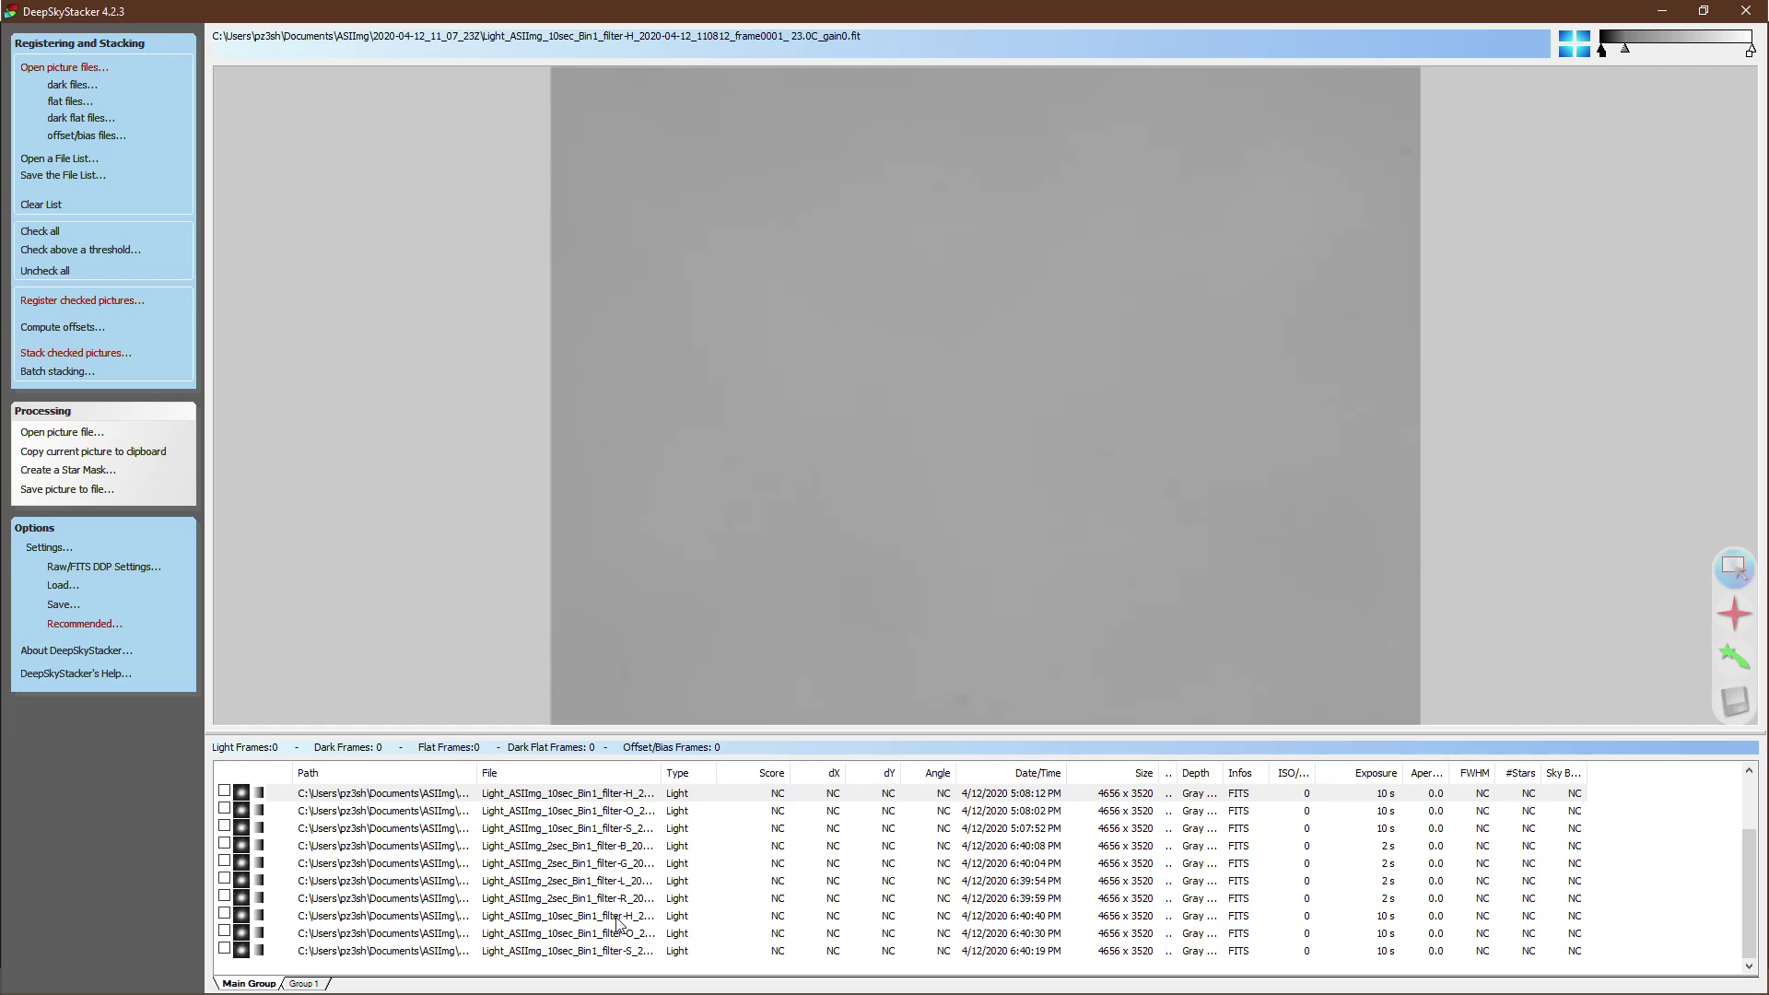
click(617, 921)
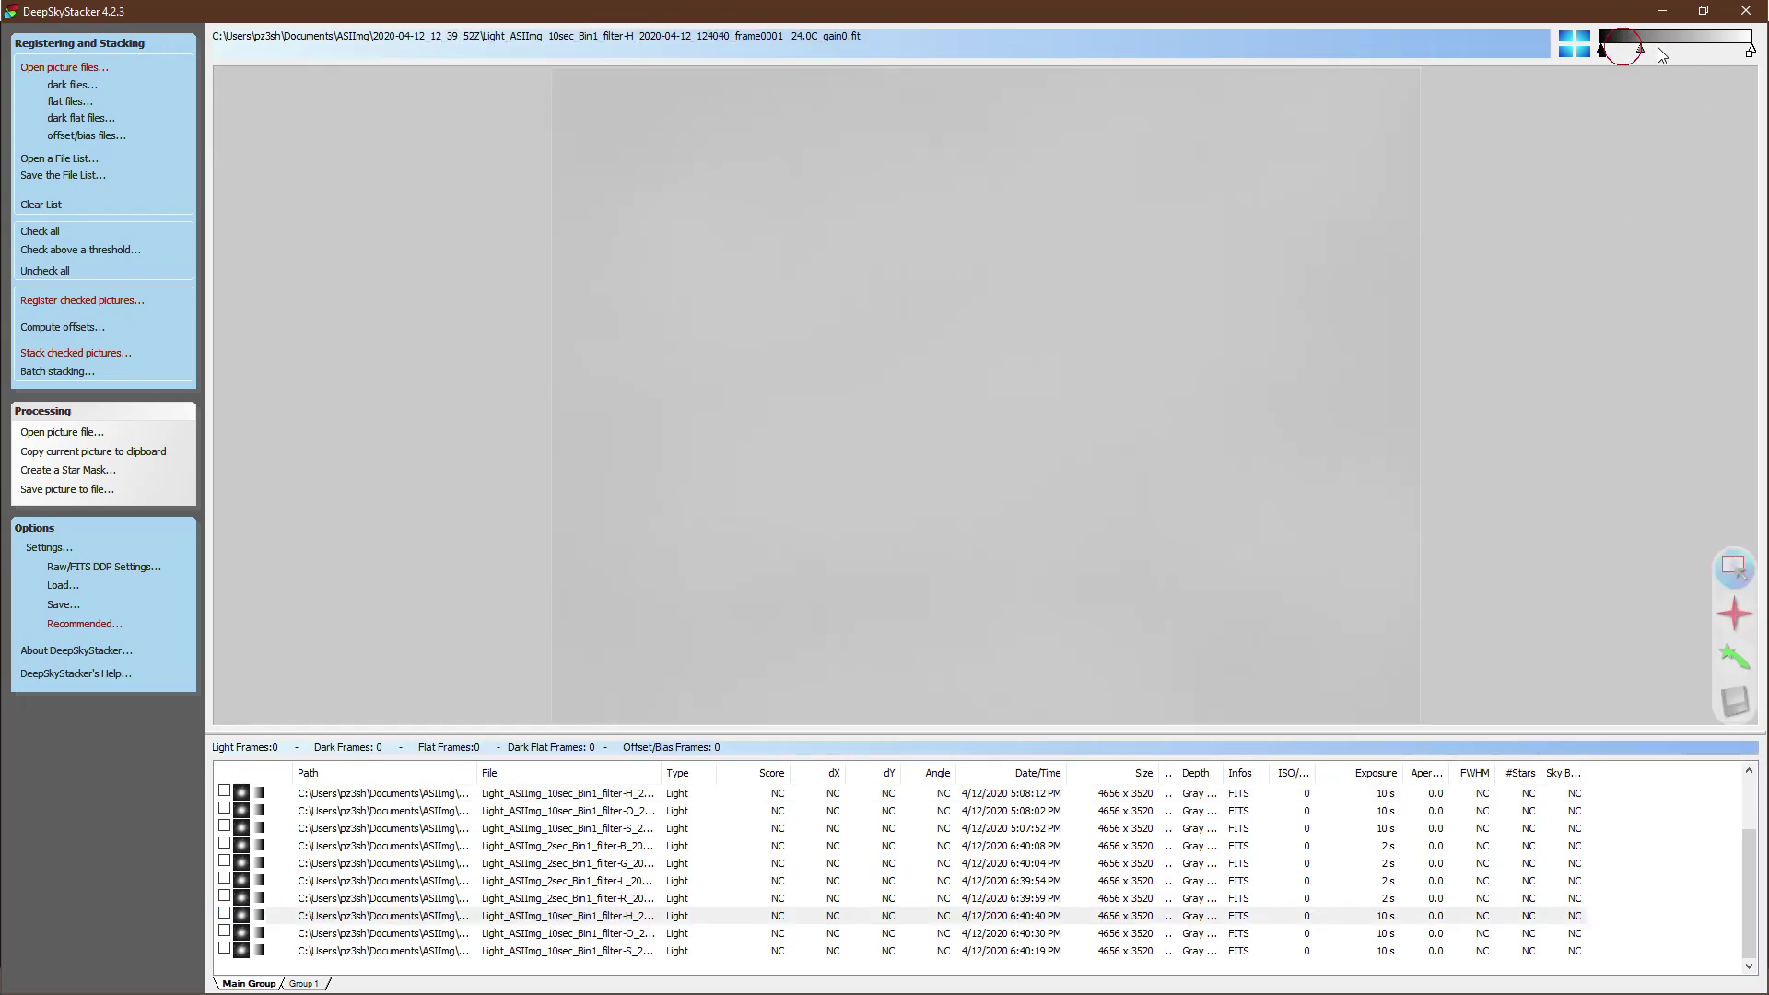
drag(1625, 48, 1646, 48)
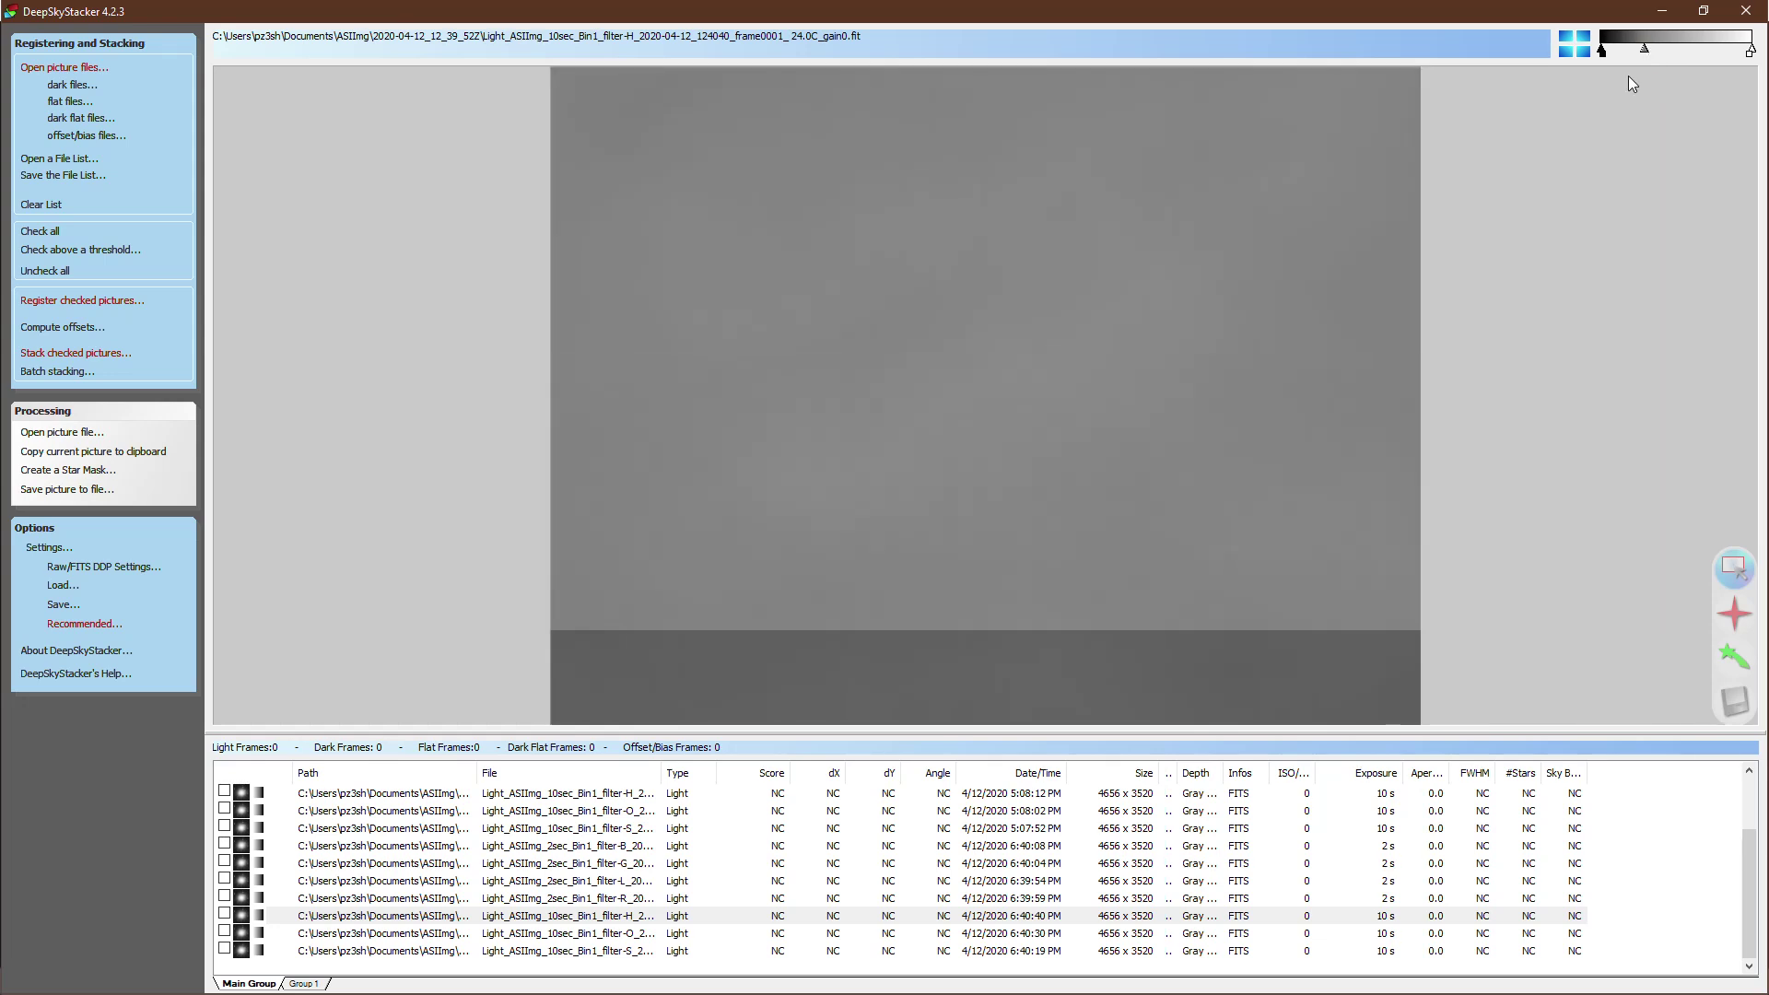
View the 2-second L-filter frame and the 10-second H-filter frame from the 2020-04-12_11_07_23Z session with the same display levels
scroll(880, 852, up, 2)
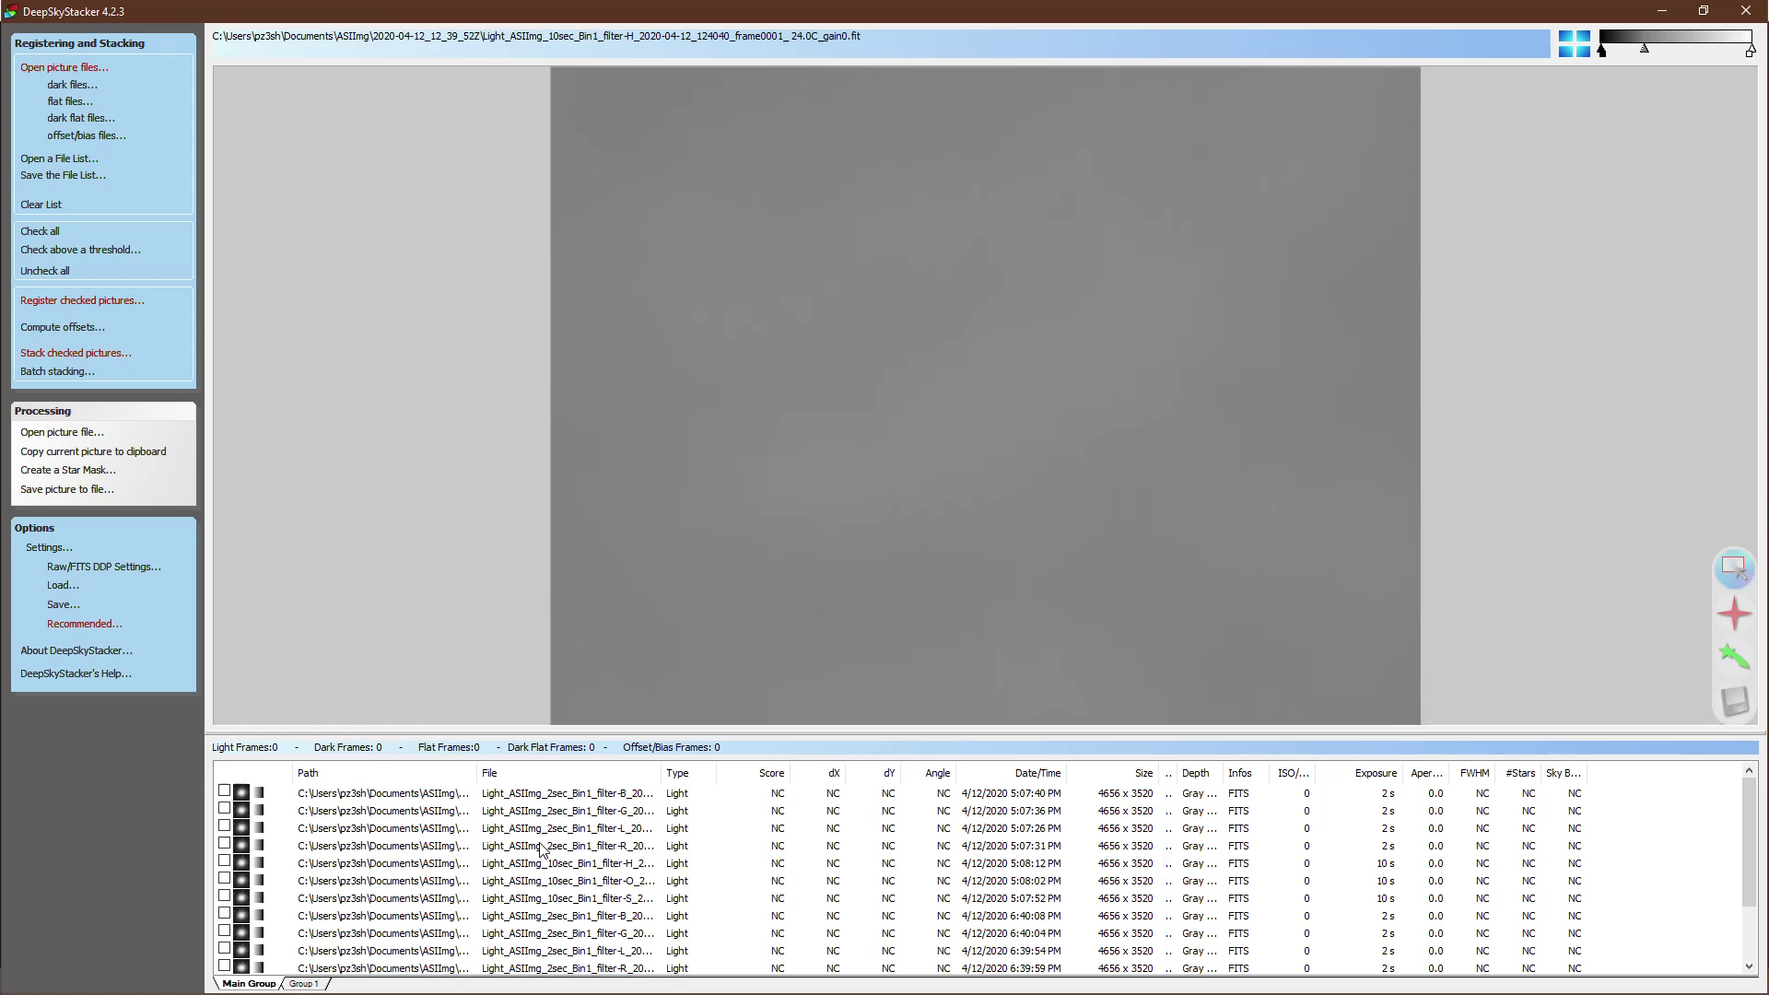
click(611, 828)
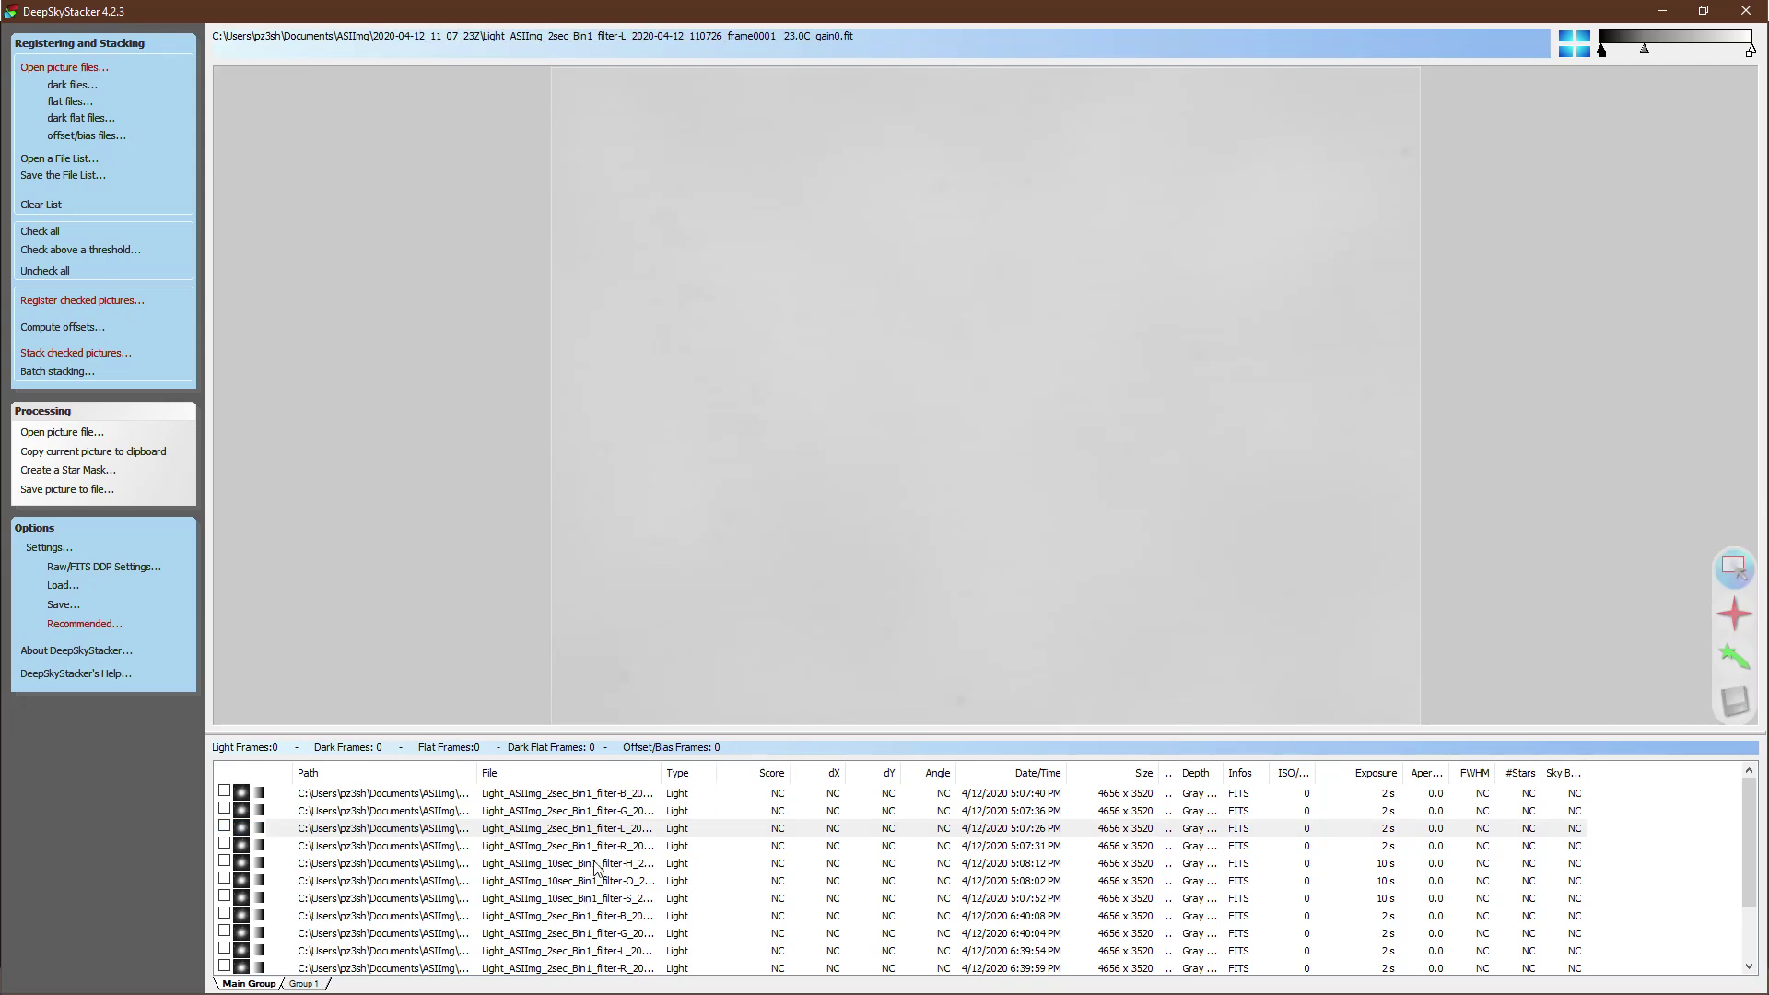
click(594, 863)
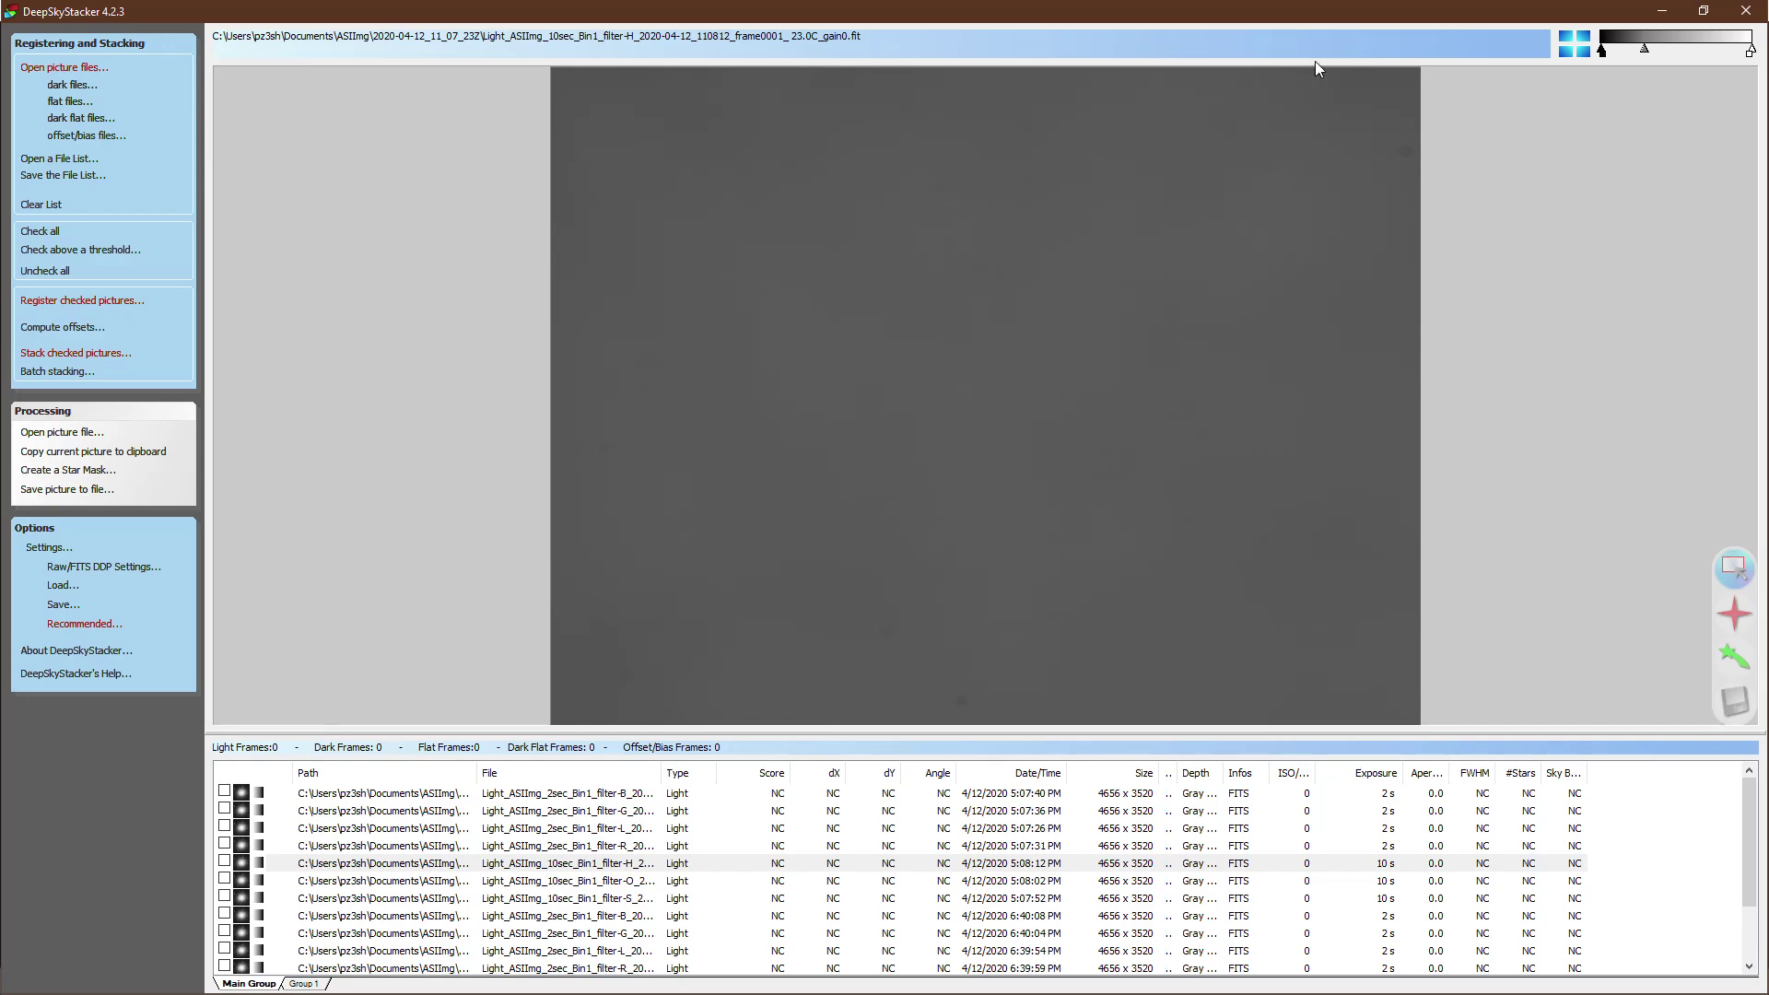
Switch back to ASIImg, stop the continuous preview, and review the gain options while keeping Low
click(1662, 9)
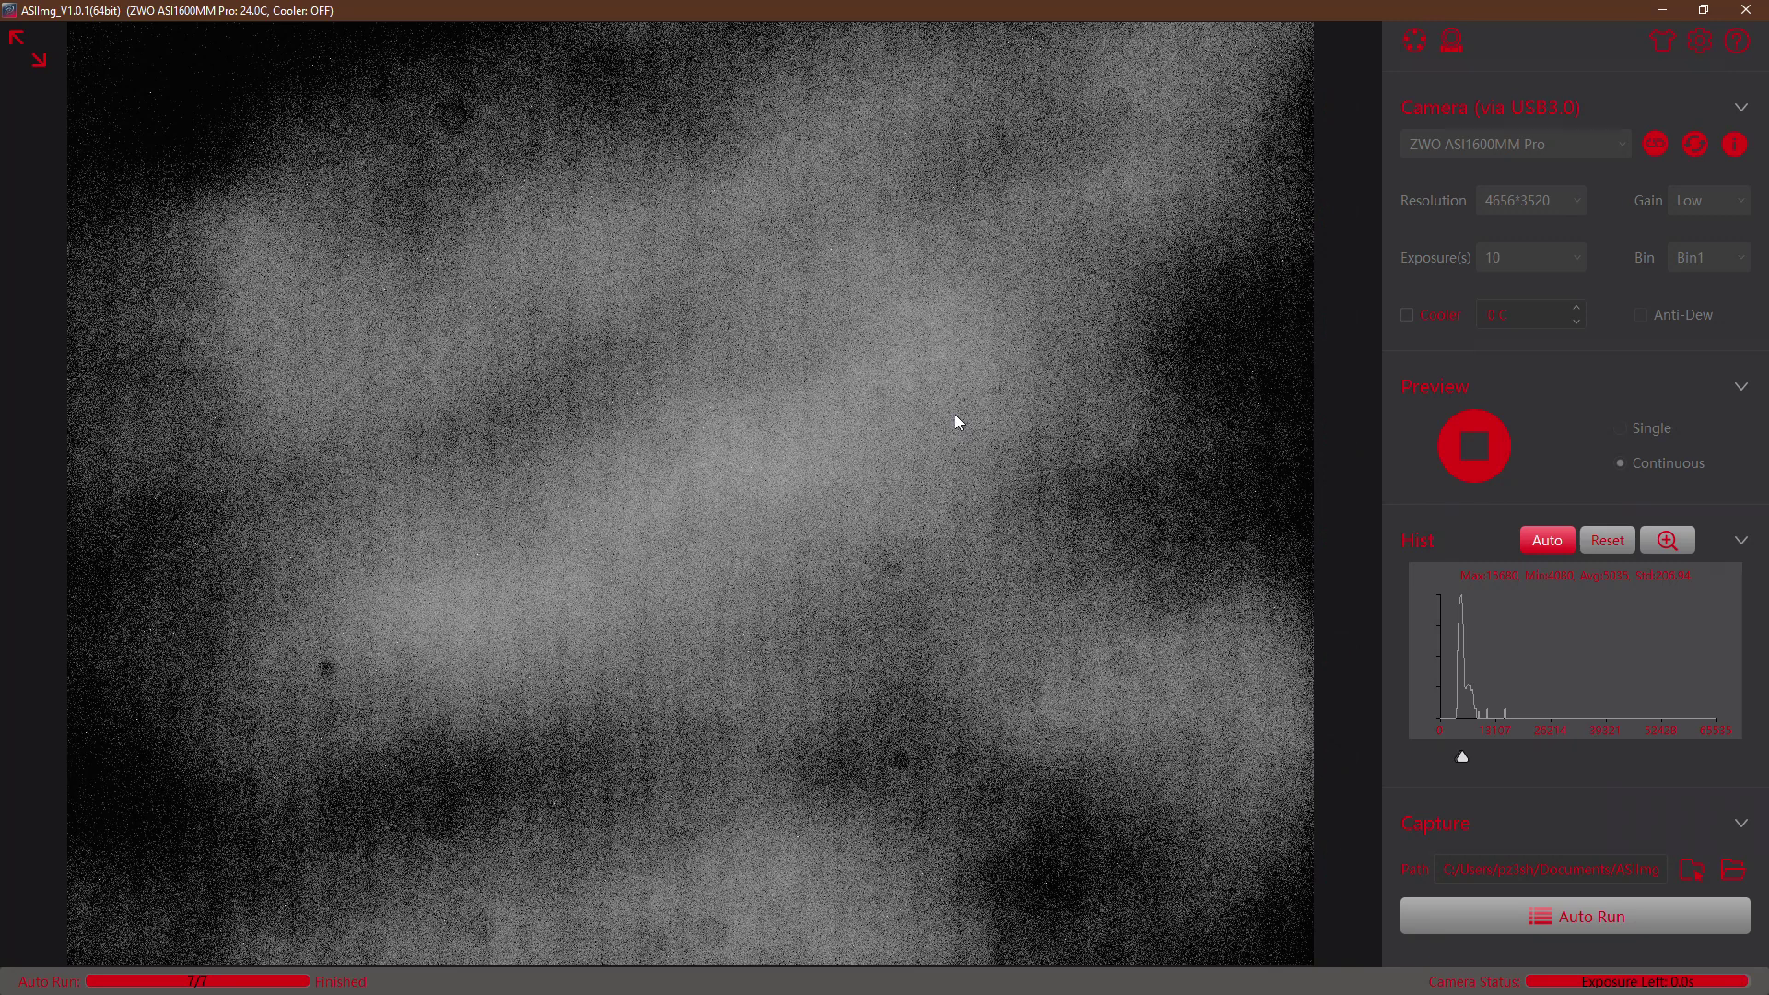
click(1448, 446)
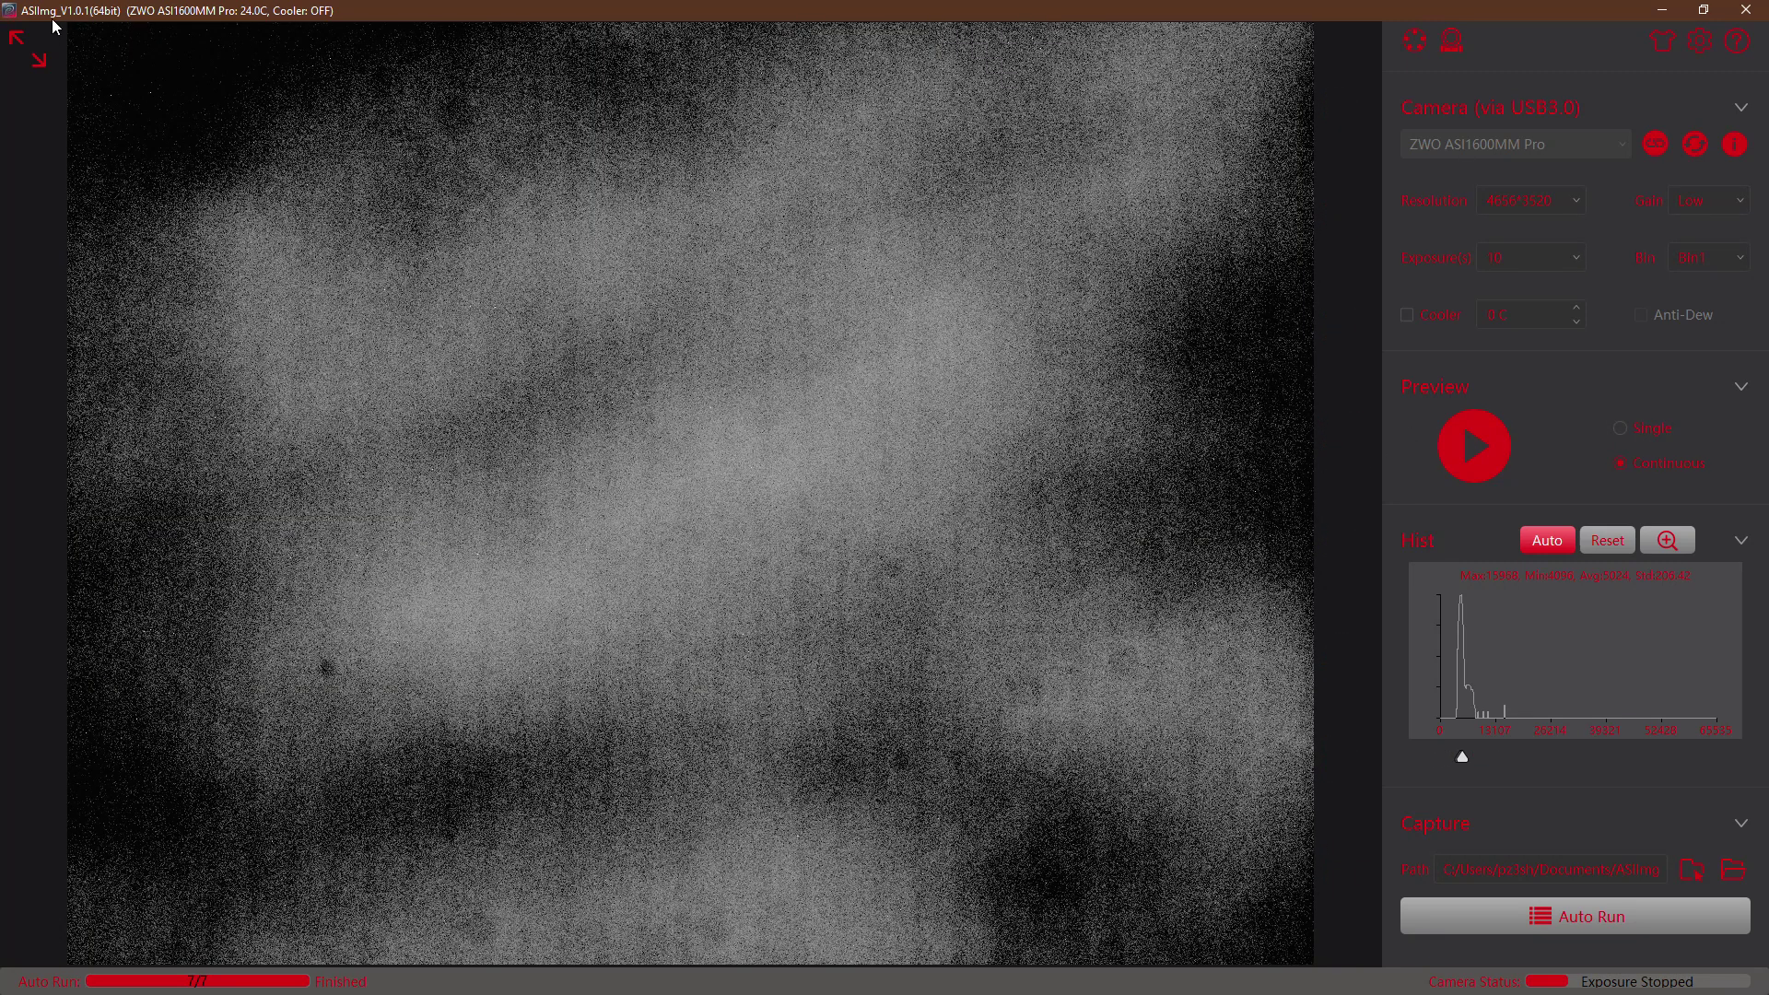
click(1700, 210)
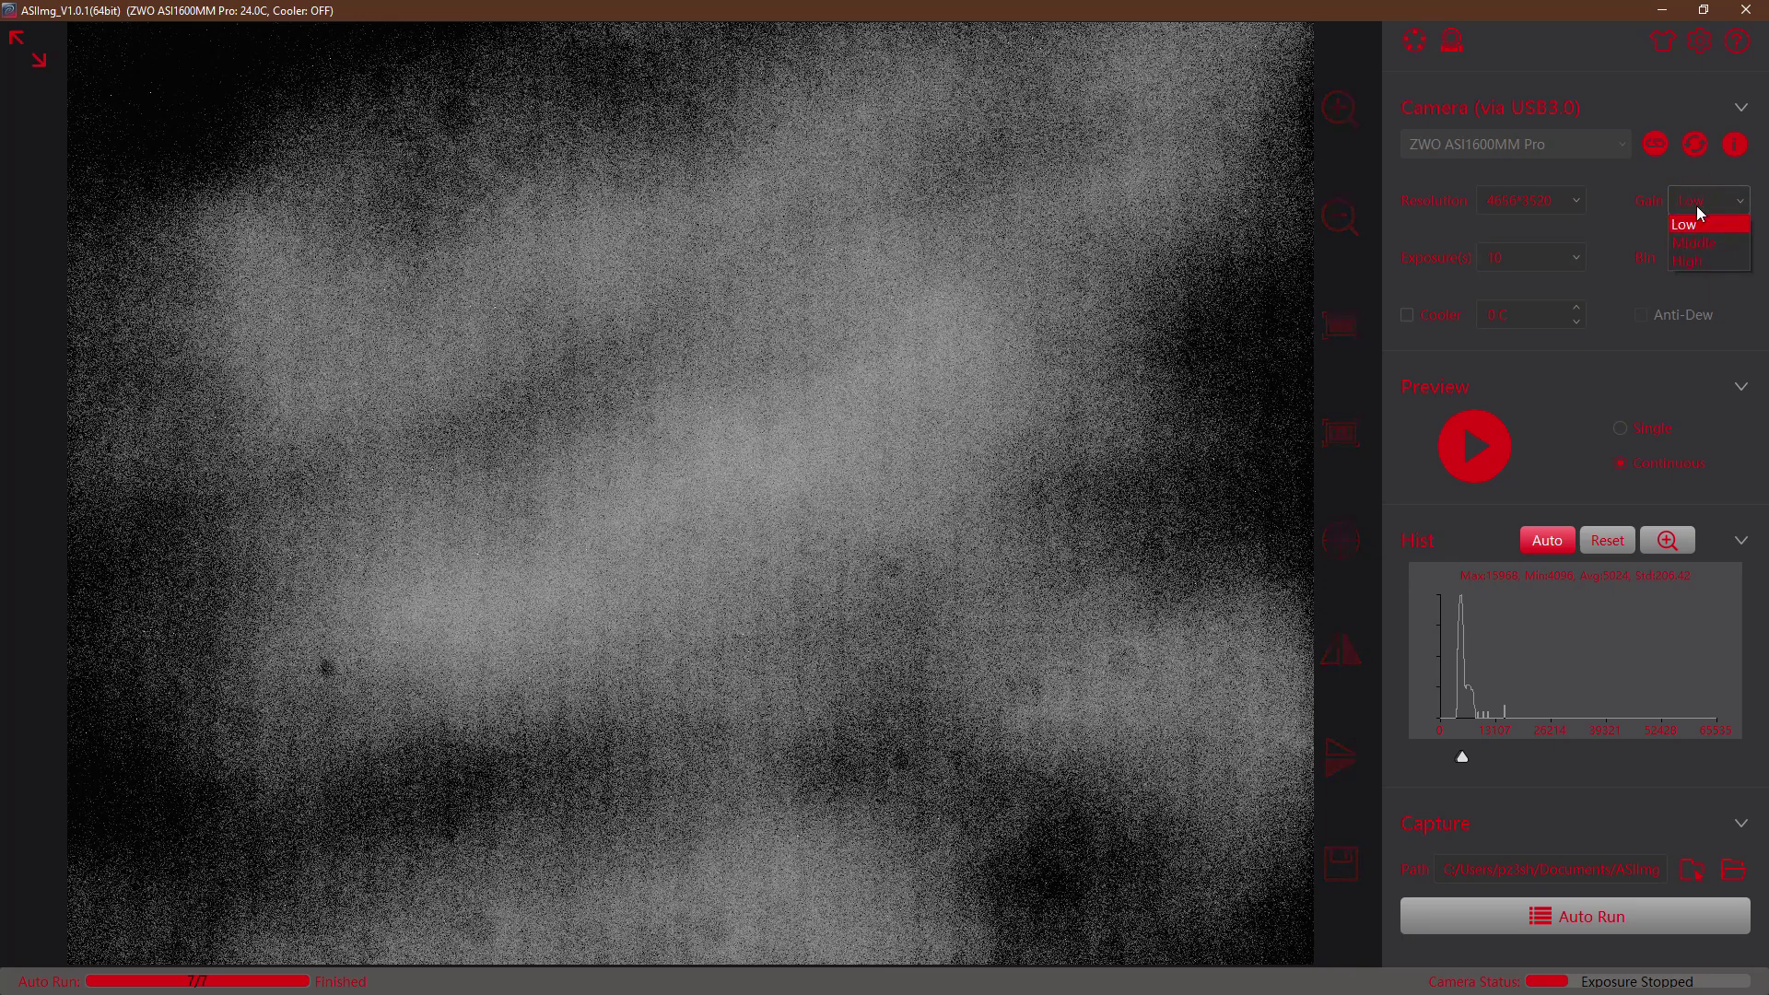
click(1696, 202)
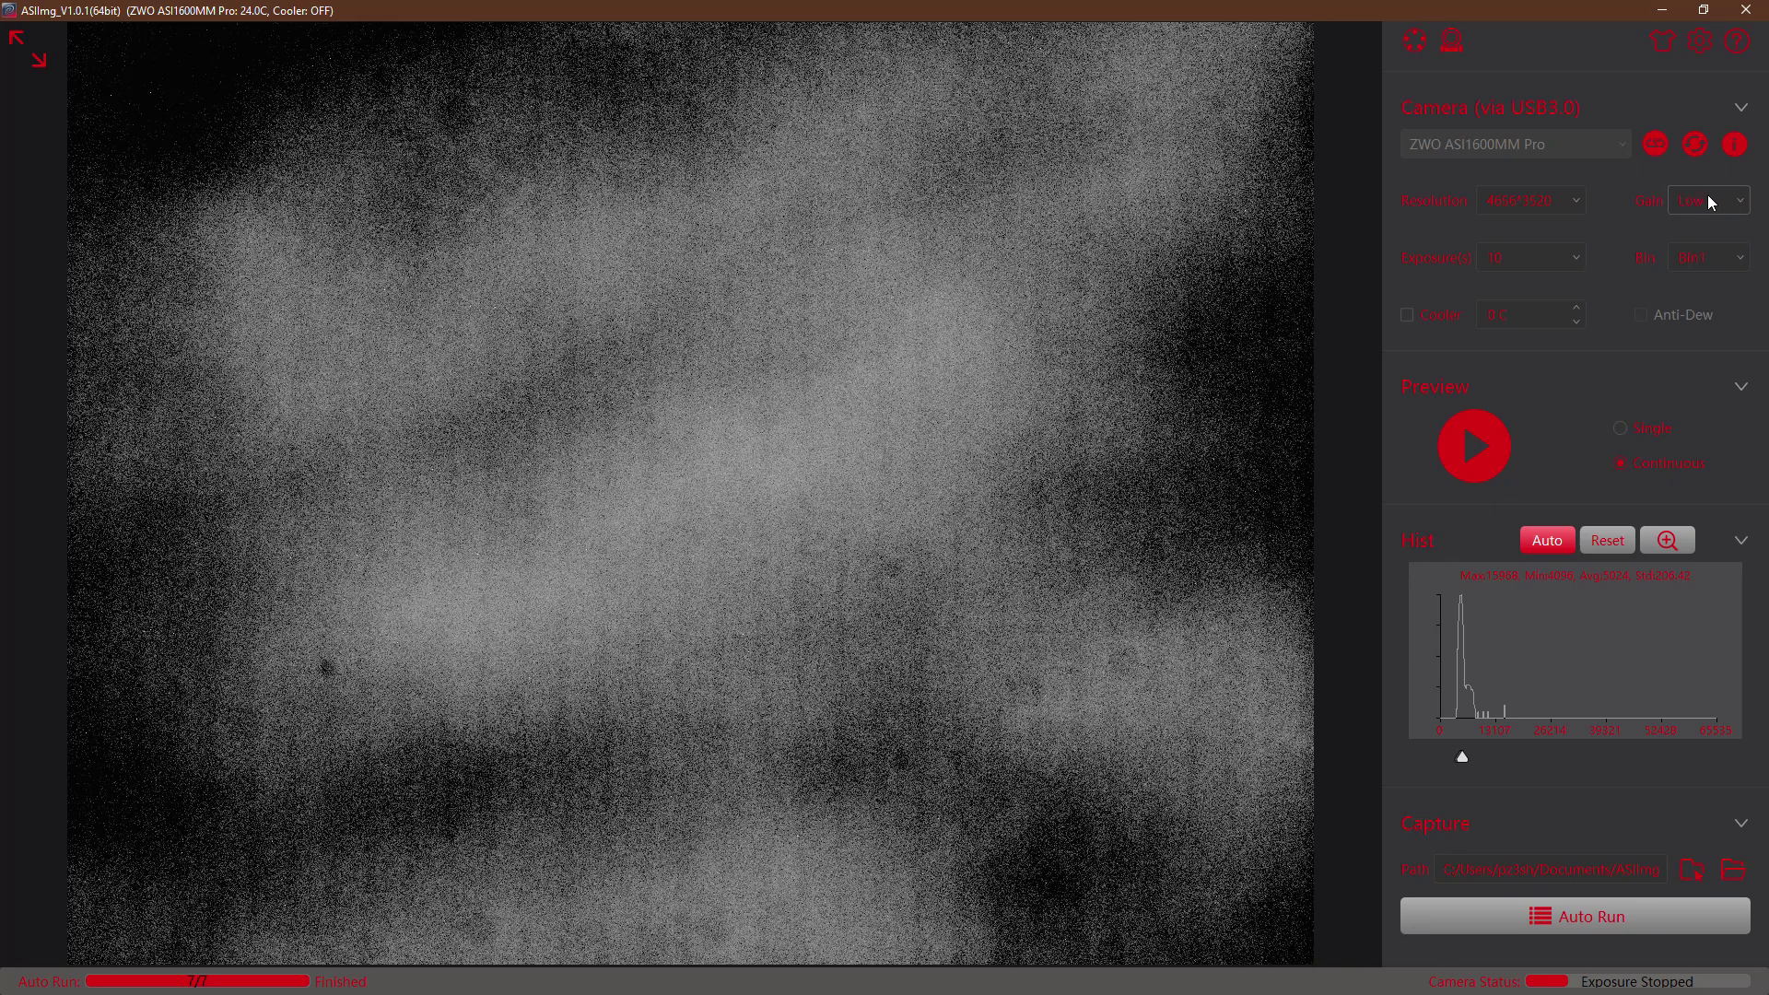
Set the camera's exposure to 2 seconds
click(1521, 257)
click(1522, 257)
mouse_move(634, 506)
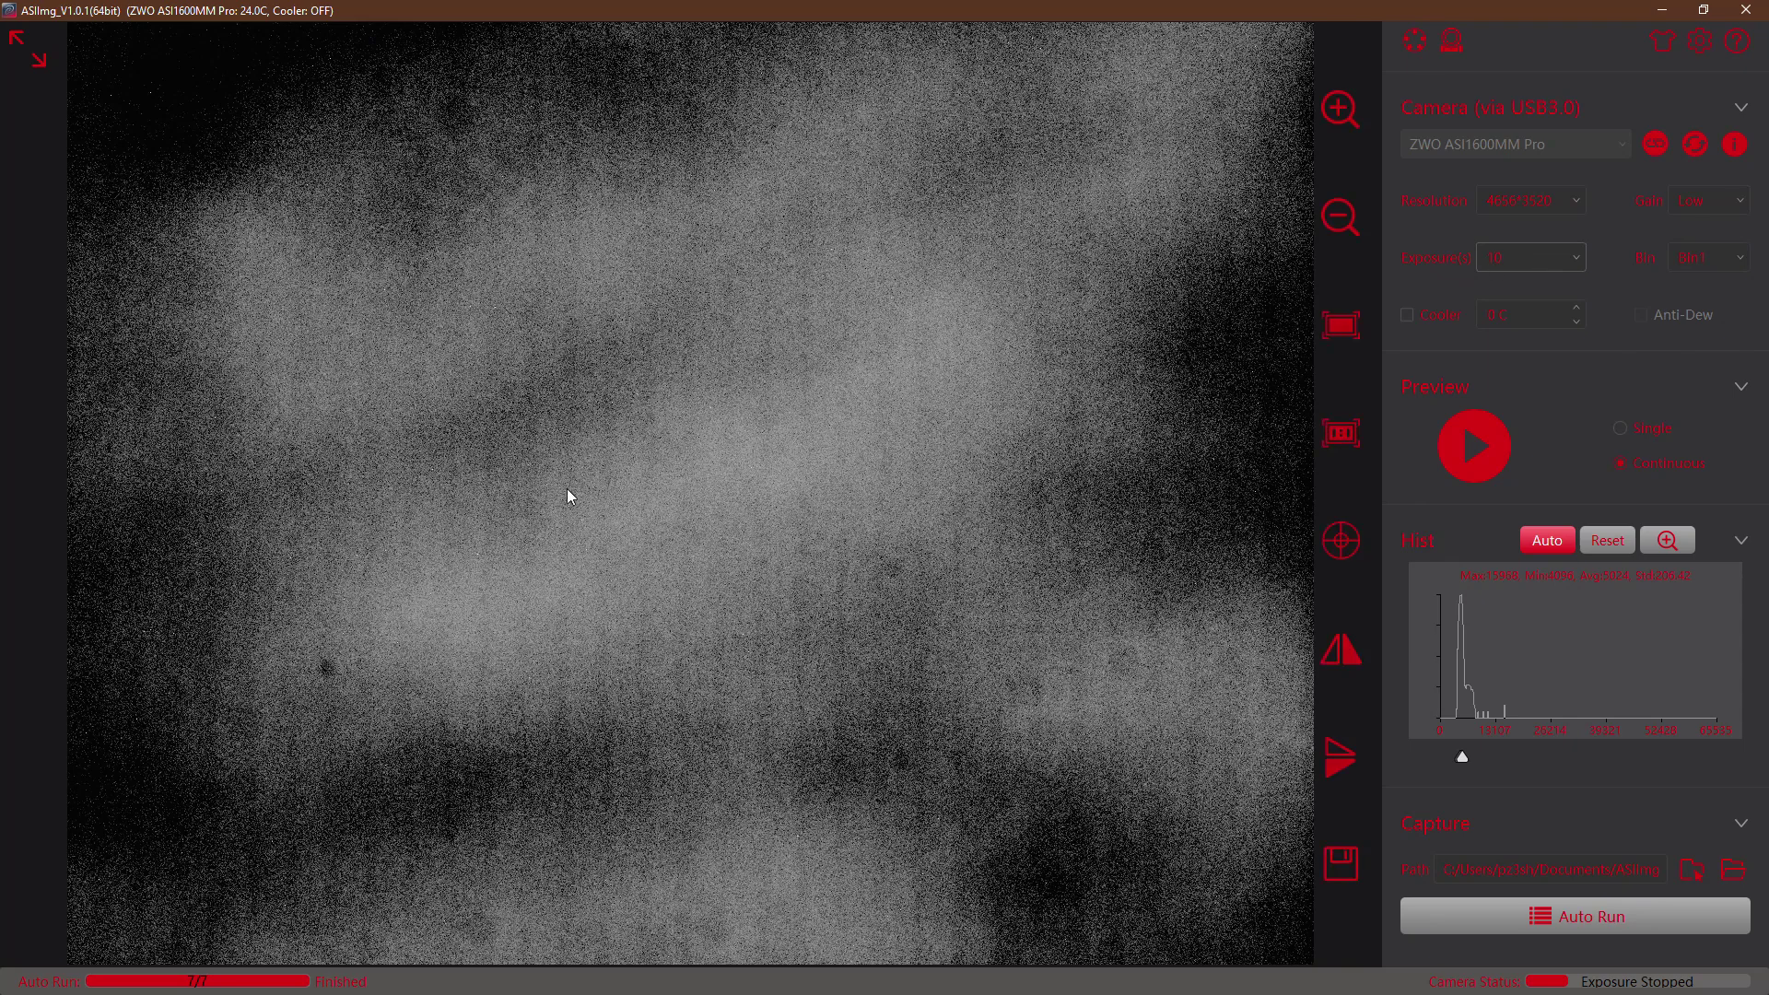
click(1538, 258)
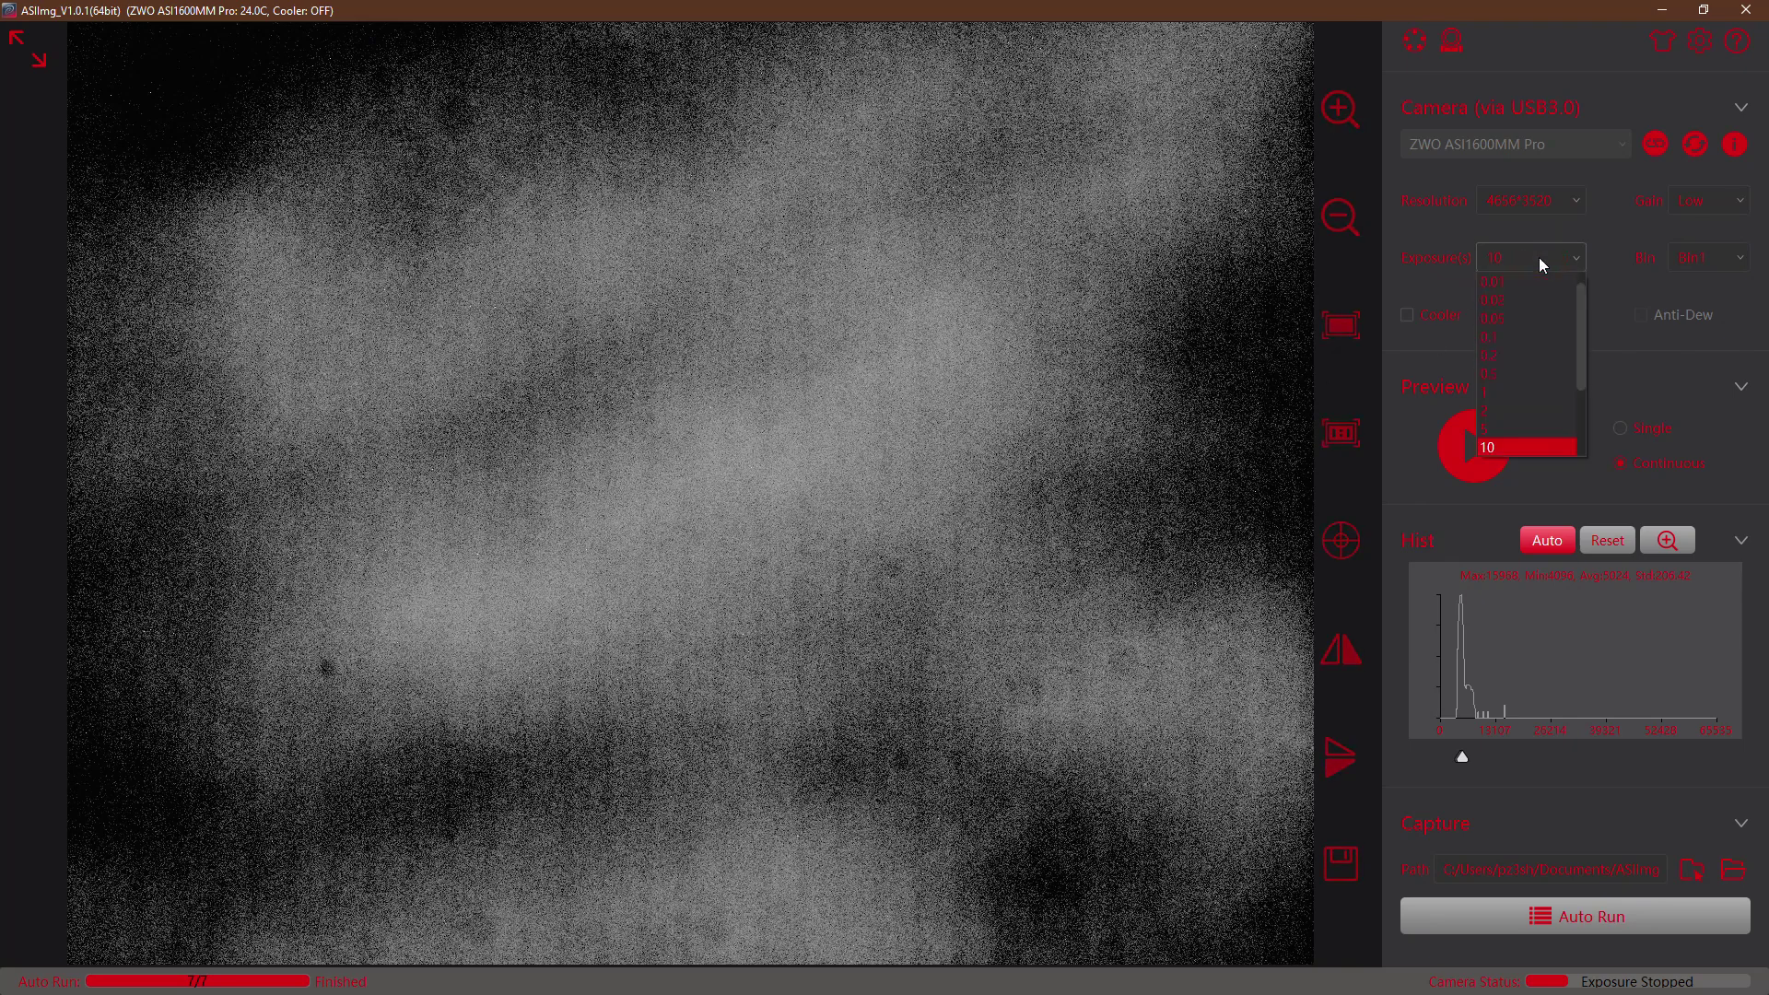
click(1515, 416)
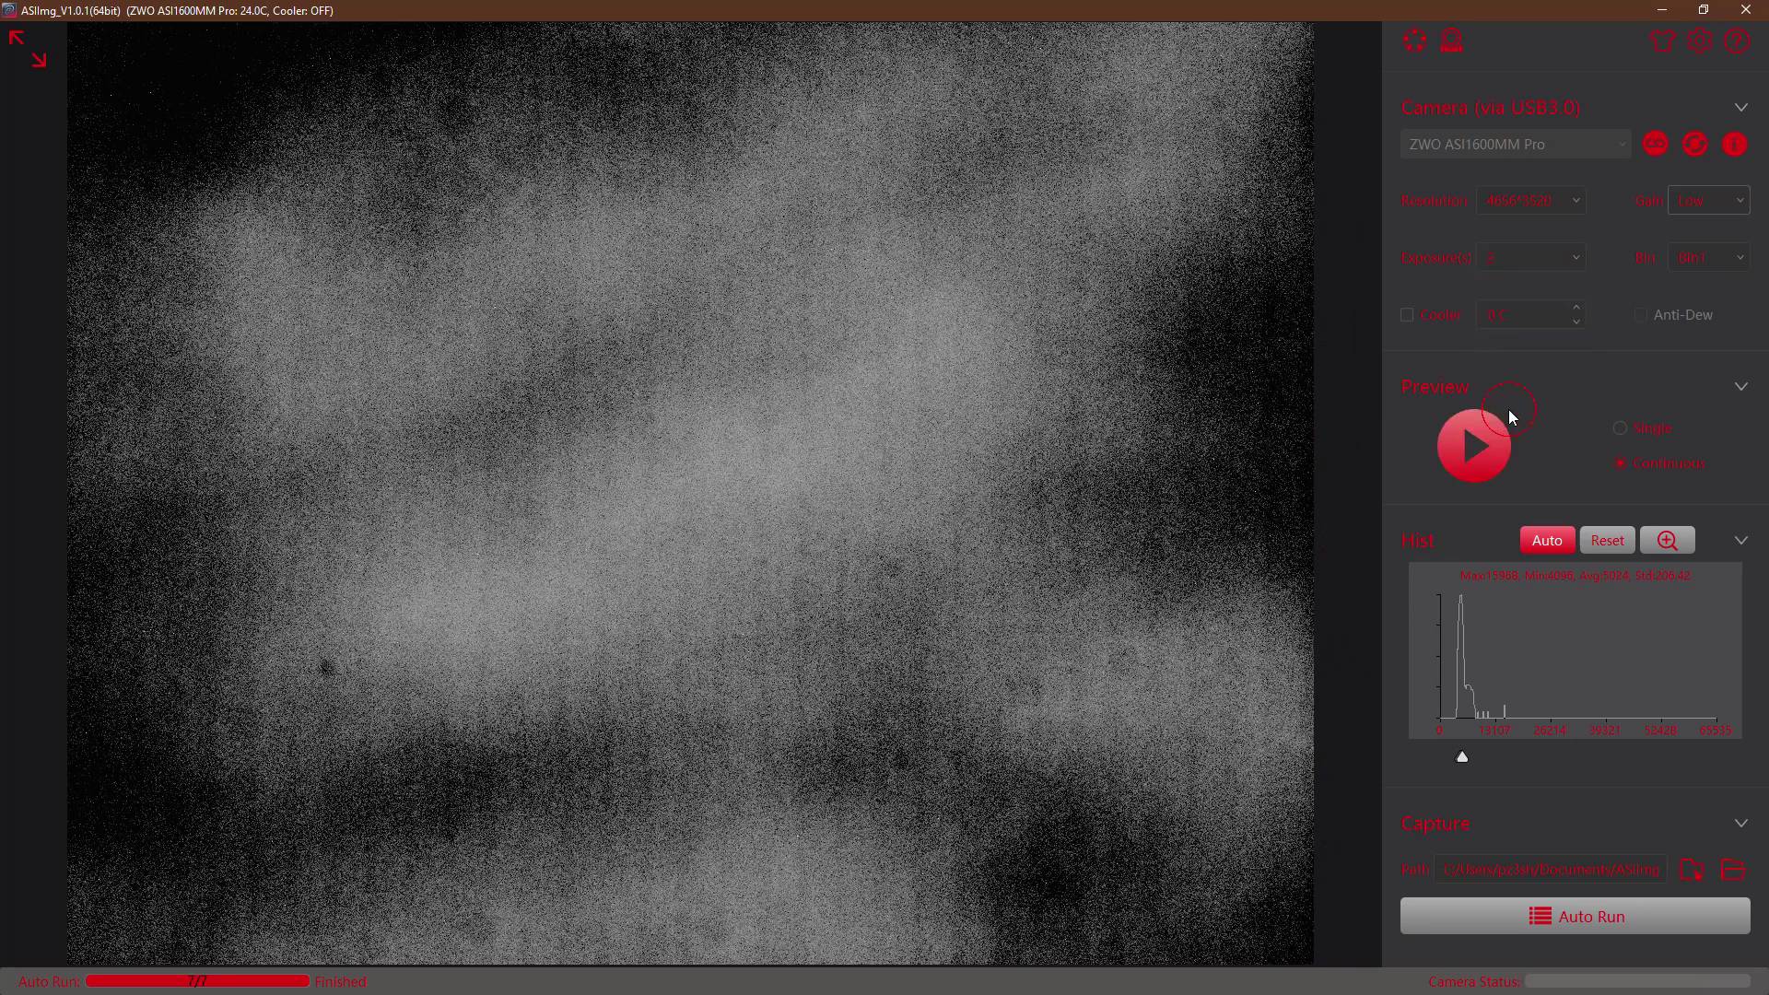